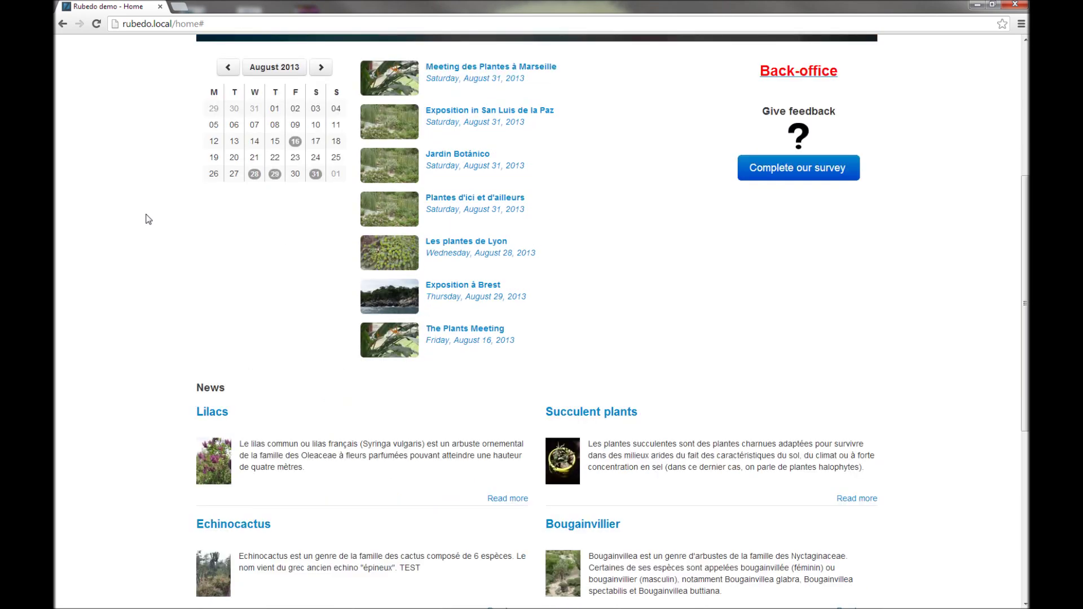
Step: Scroll the home page and advance the banner carousel by two slides
scroll(148, 218, up, 8)
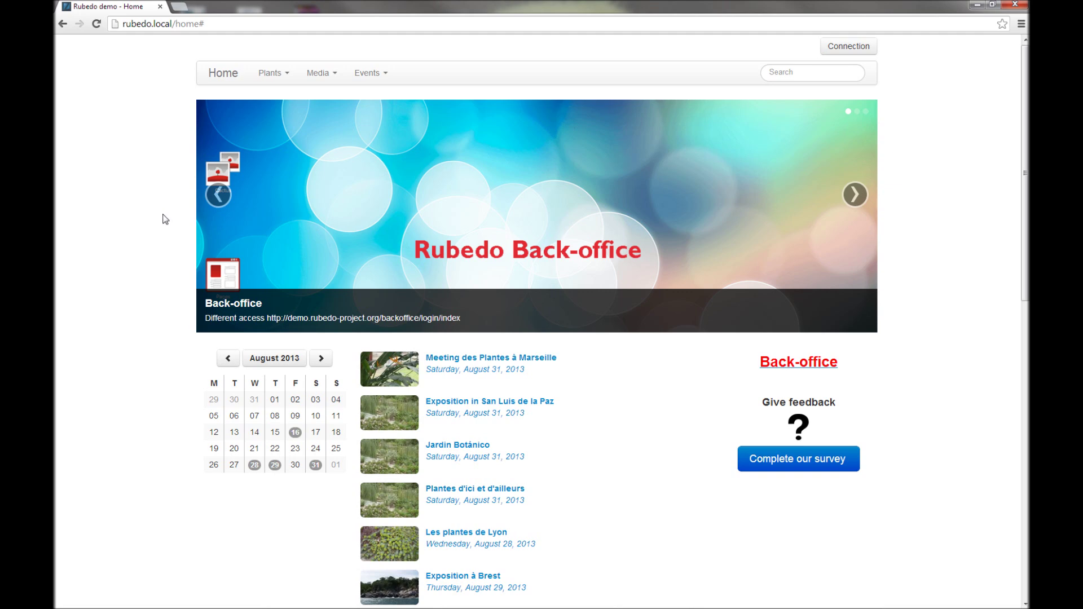
scroll(707, 315, down, 2)
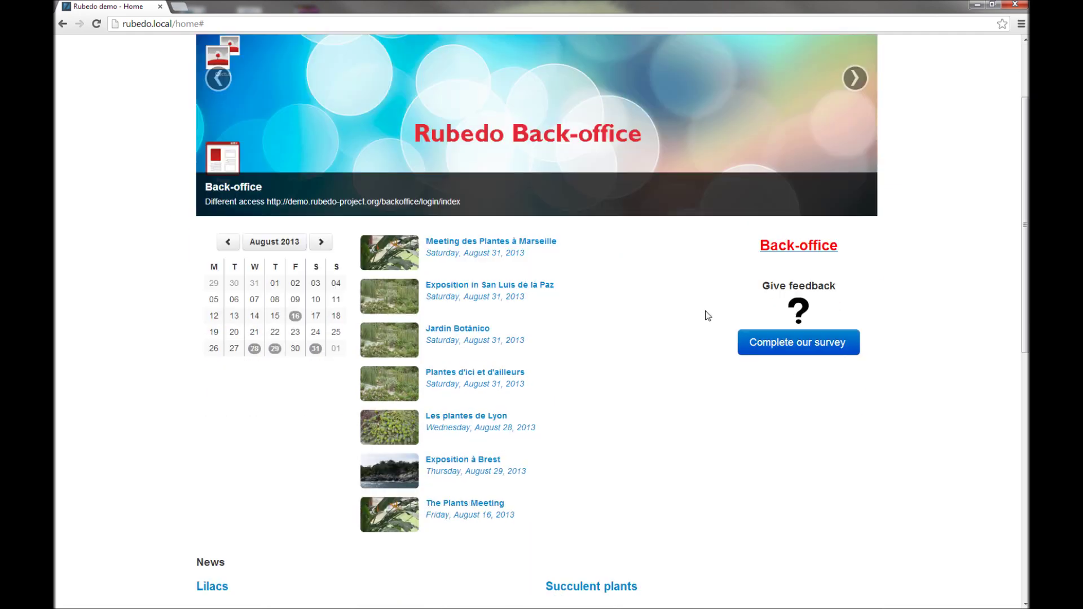
scroll(702, 354, down, 3)
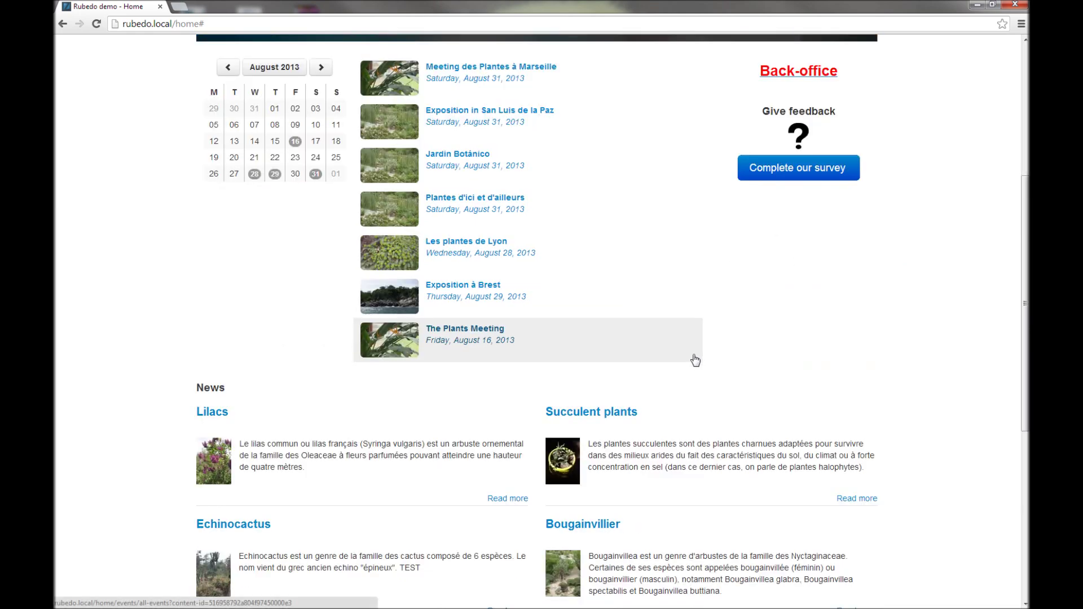
scroll(695, 361, down, 2)
scroll(710, 347, up, 7)
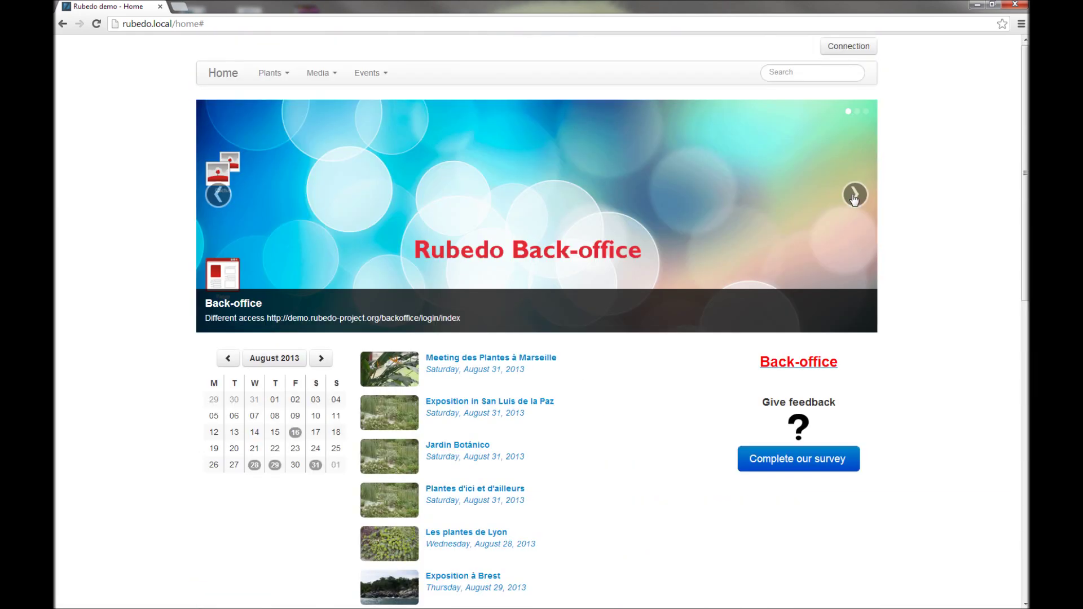
click(854, 198)
click(853, 199)
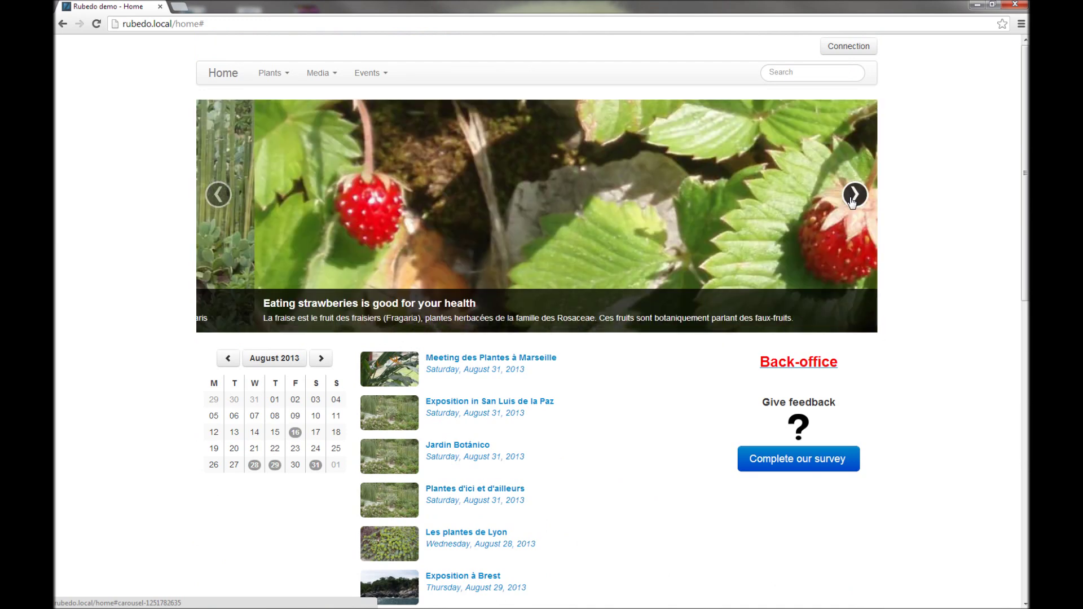
Step: Move the events calendar forward to September 2013
scroll(404, 459, down, 3)
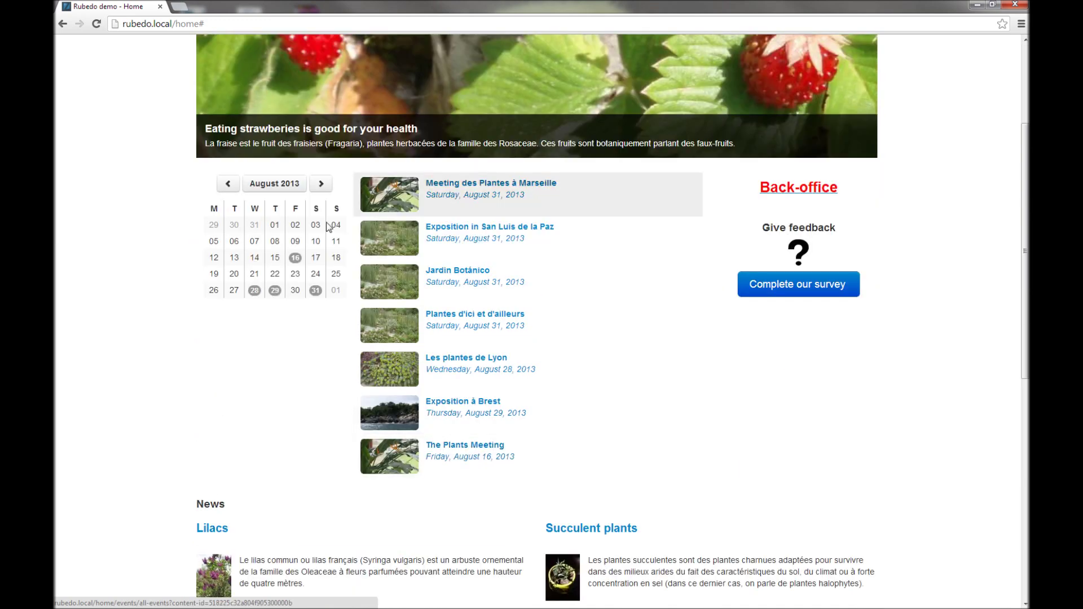
click(319, 183)
scroll(190, 336, down, 2)
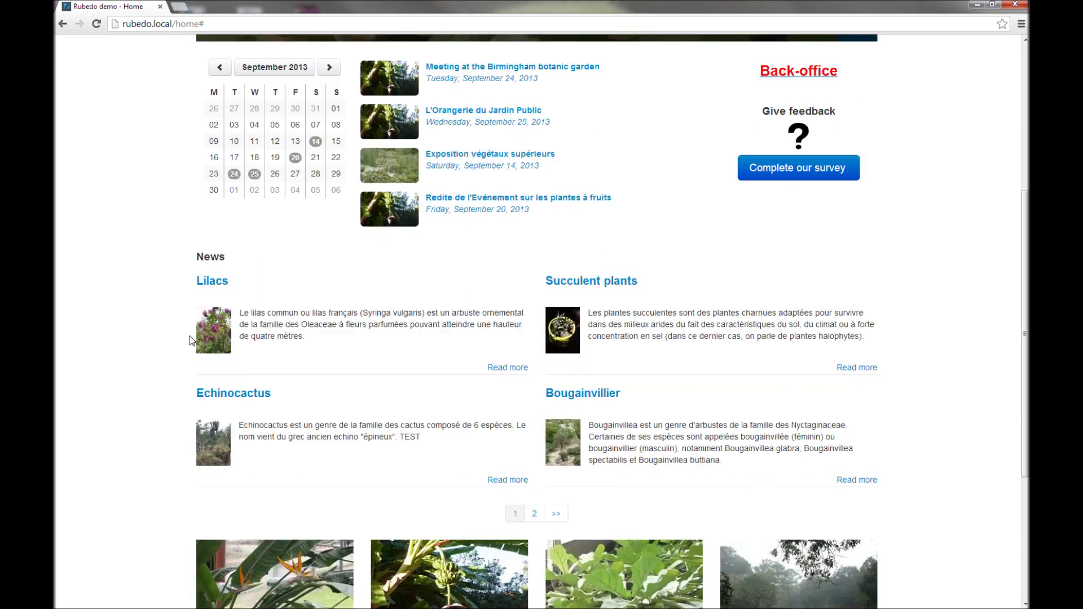
scroll(189, 336, down, 1)
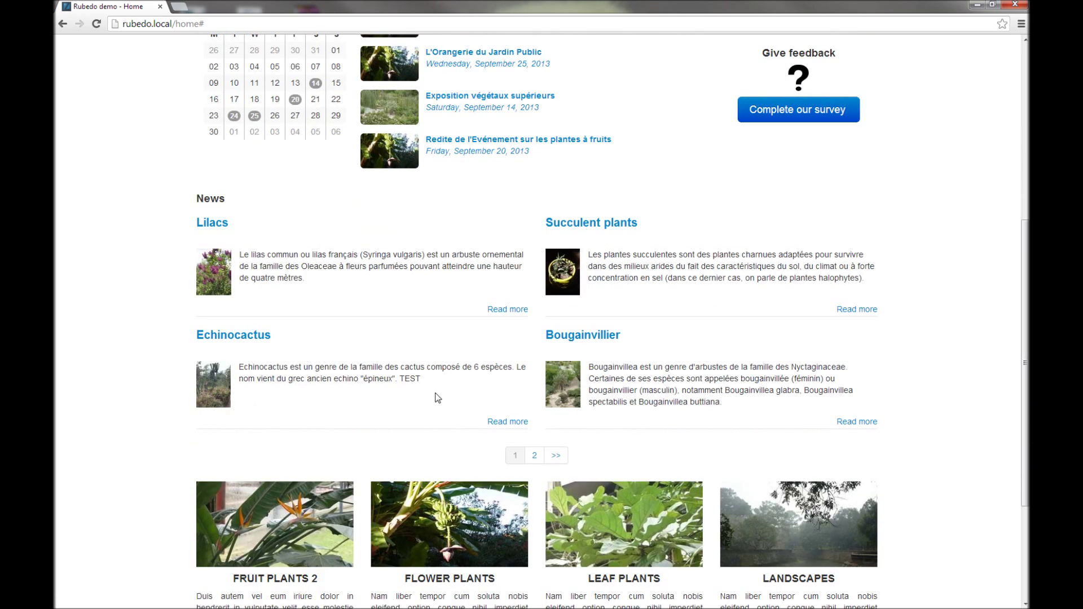
Step: Page to the second News page and back, then reveal the Media menu's pages
click(534, 456)
click(518, 429)
scroll(462, 428, down, 4)
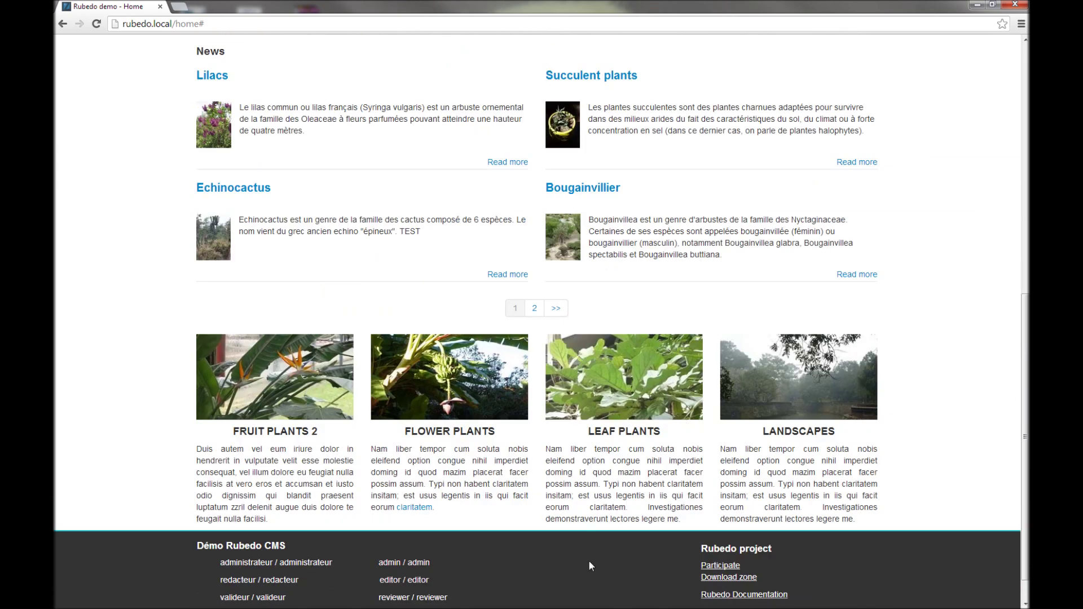
scroll(591, 566, up, 9)
mouse_move(331, 74)
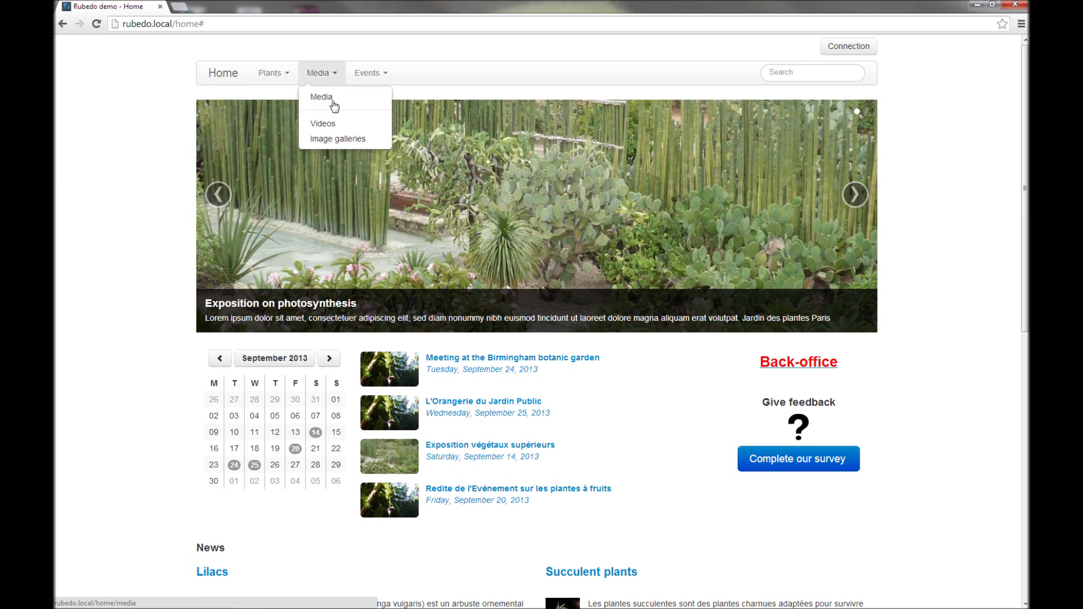
Step: Visit Image galleries, then Plants > Fruit plants, then the news and events list before searching
click(347, 141)
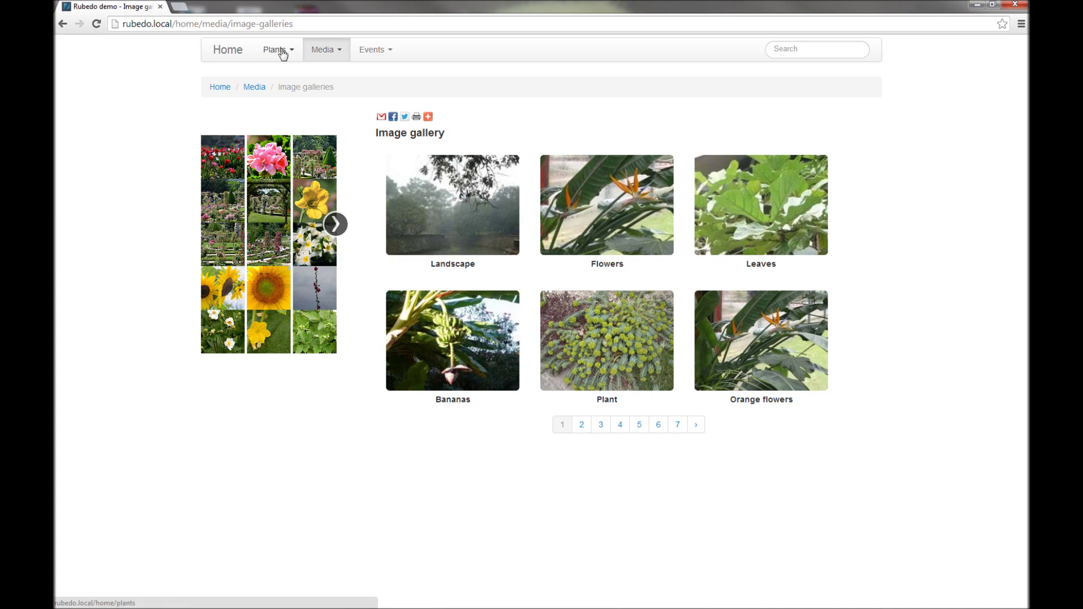
click(283, 53)
click(297, 119)
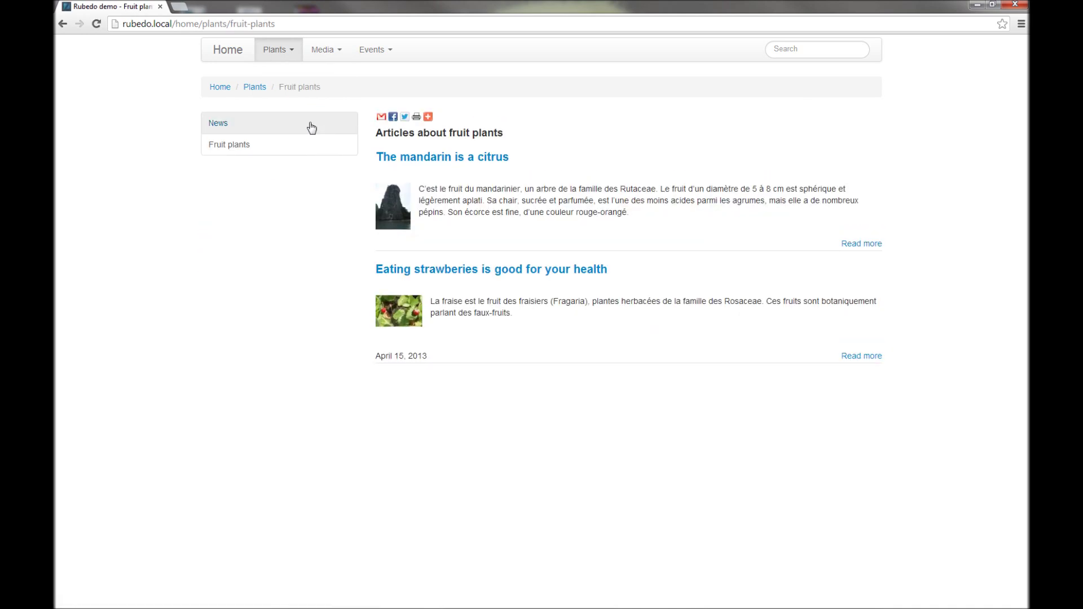
click(227, 125)
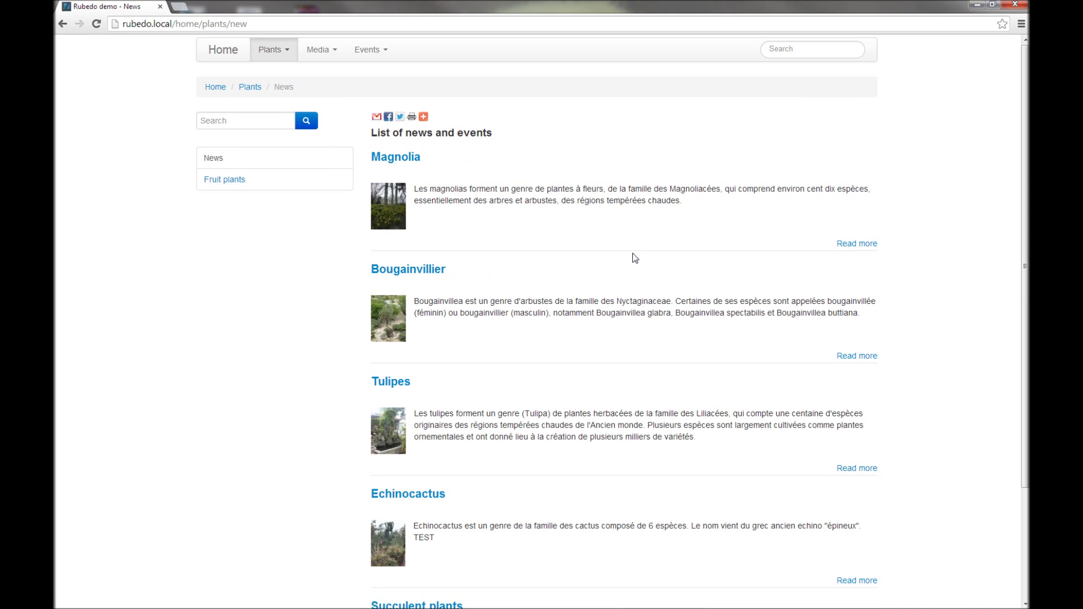
click(810, 53)
Step: Search the site for 'palm' and view the results
text(palm)
key(Return)
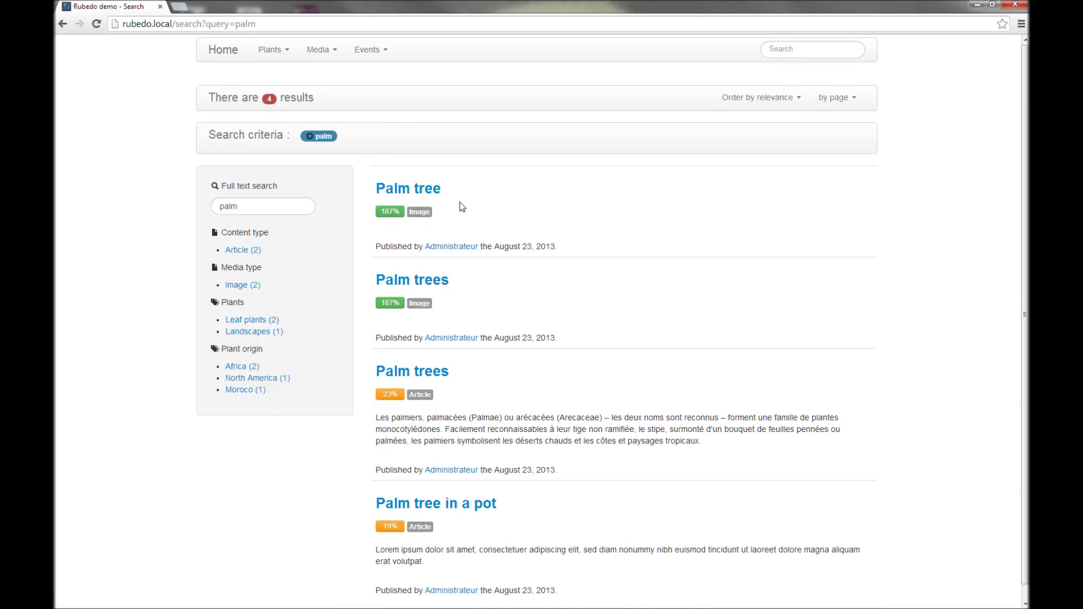
scroll(459, 206, down, 1)
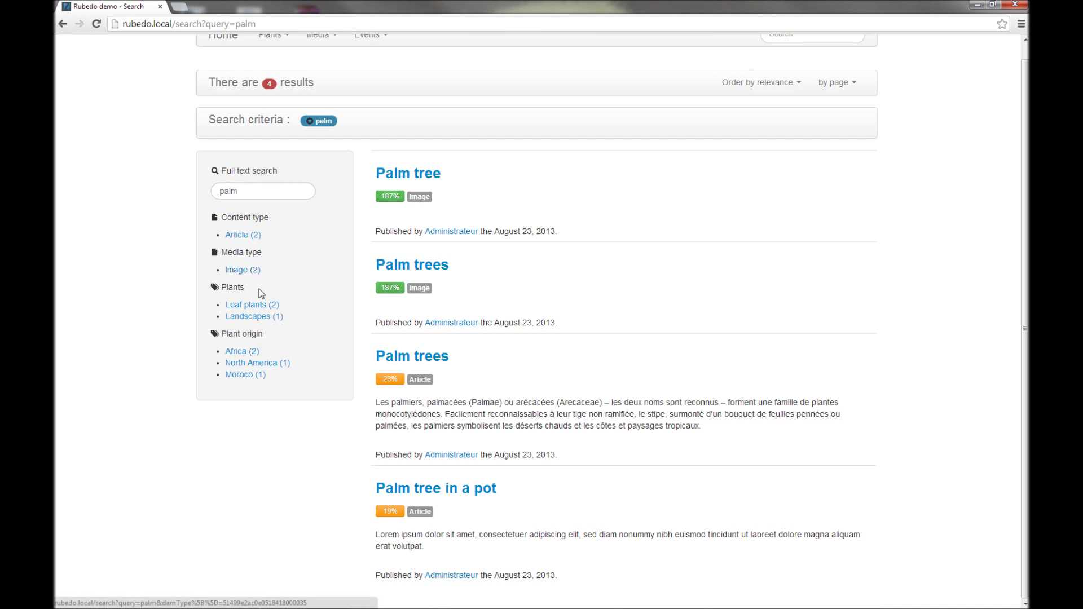
Step: Filter the results by Leaf plants and Landscapes, remove both filters, and return Home
click(252, 310)
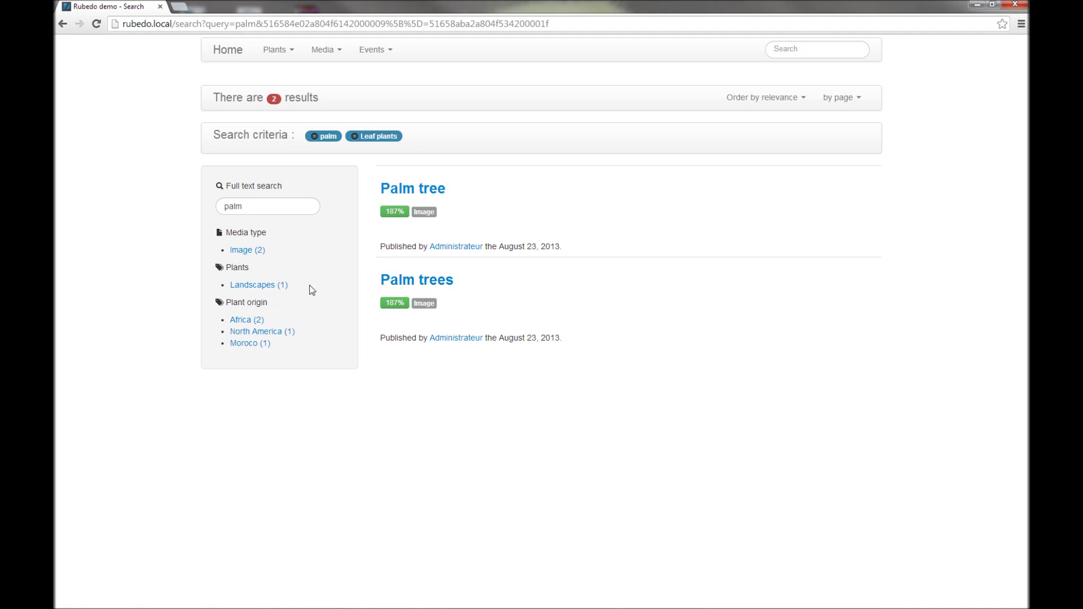
click(263, 285)
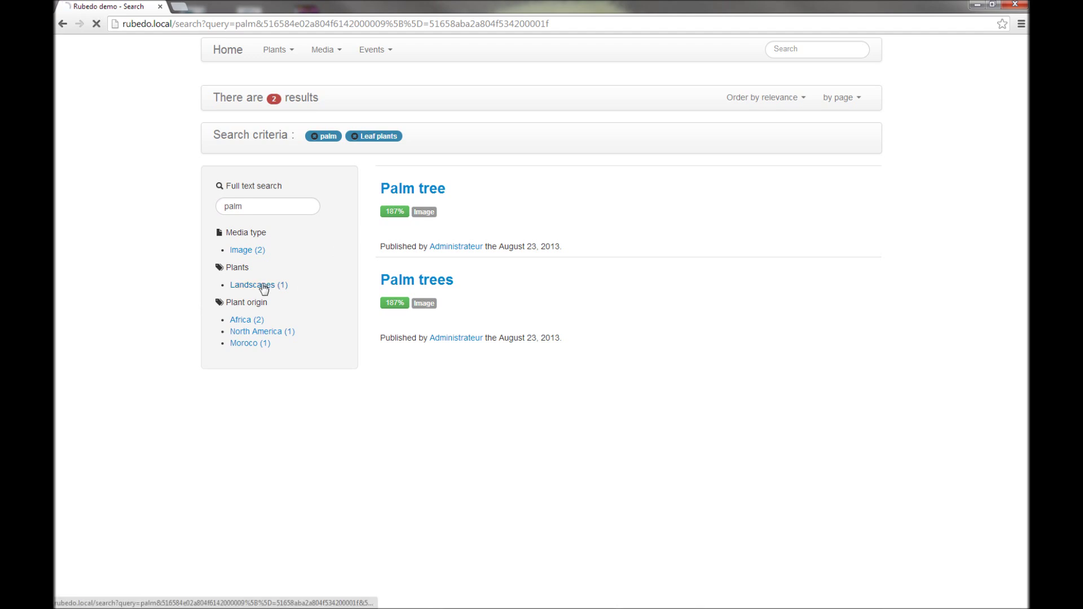
click(415, 137)
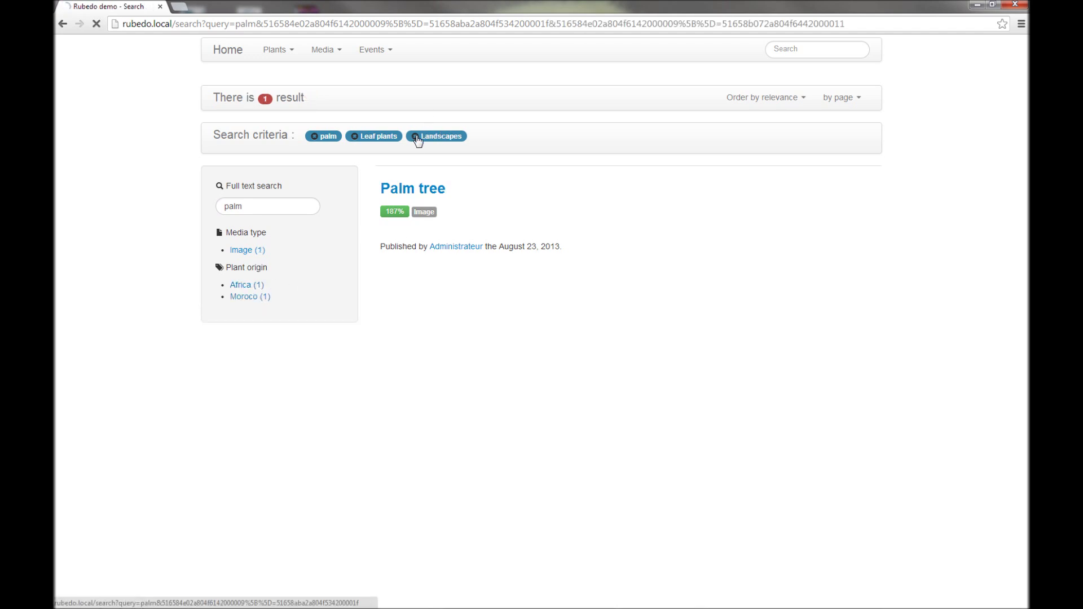
click(354, 138)
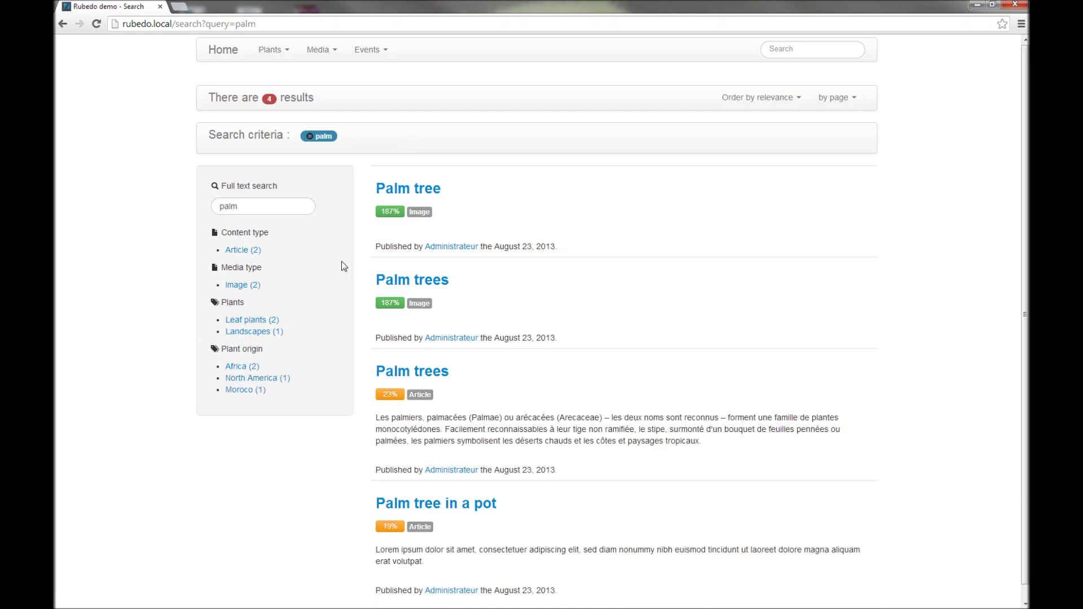
click(227, 54)
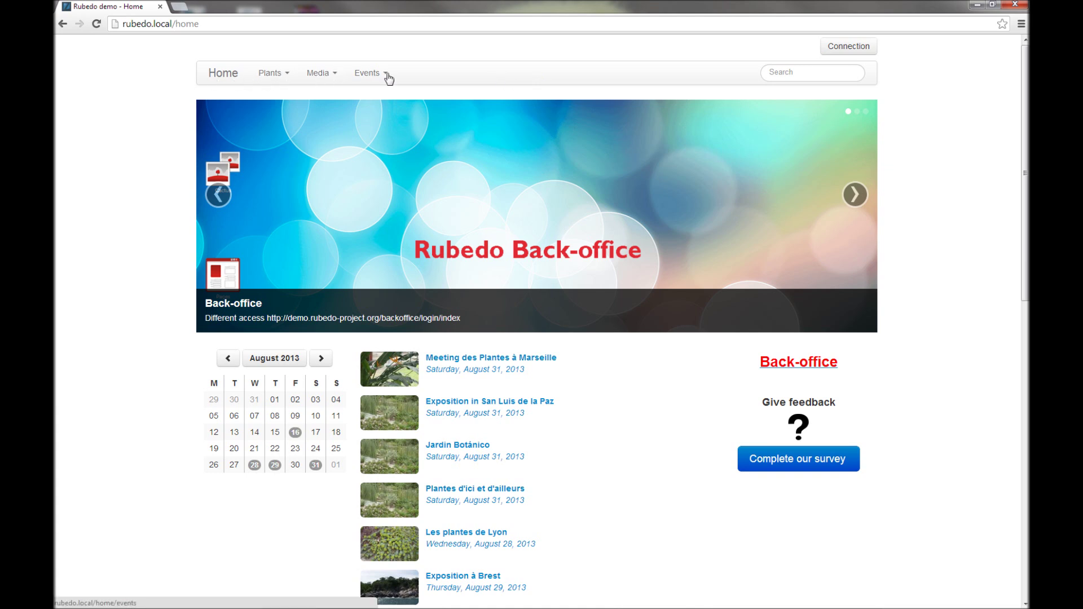
Step: Log in with the admin login name and the administrator password
click(853, 49)
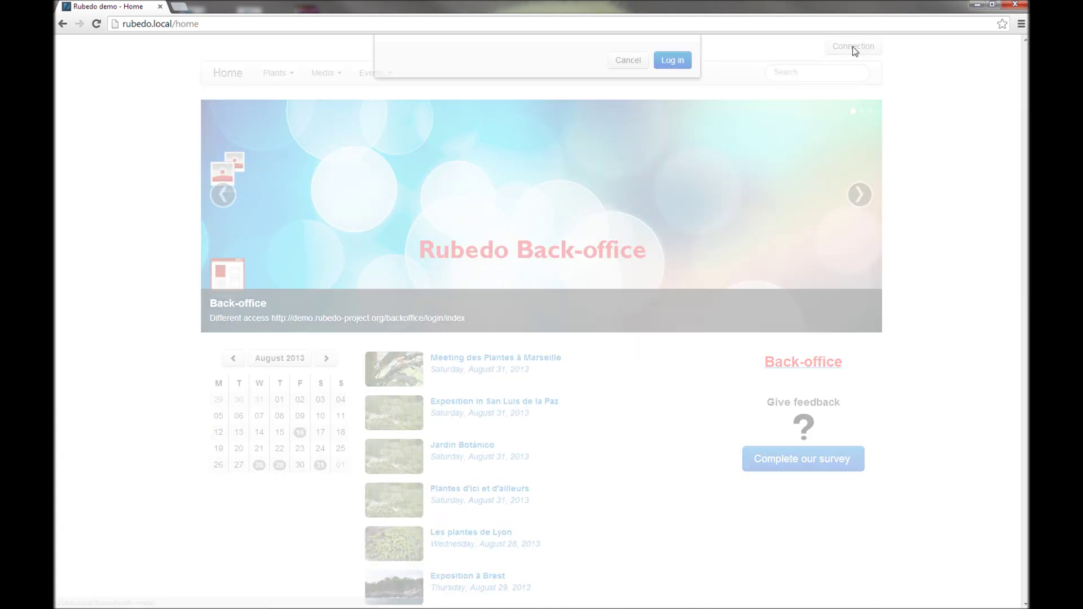
click(444, 324)
text(admin)
click(575, 319)
text(ad)
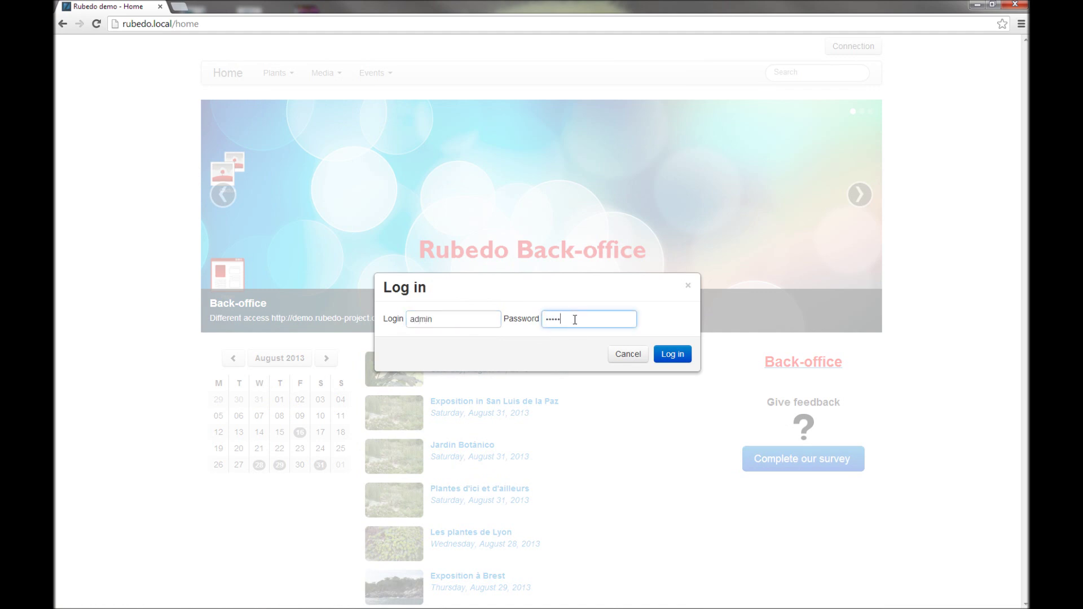
click(674, 355)
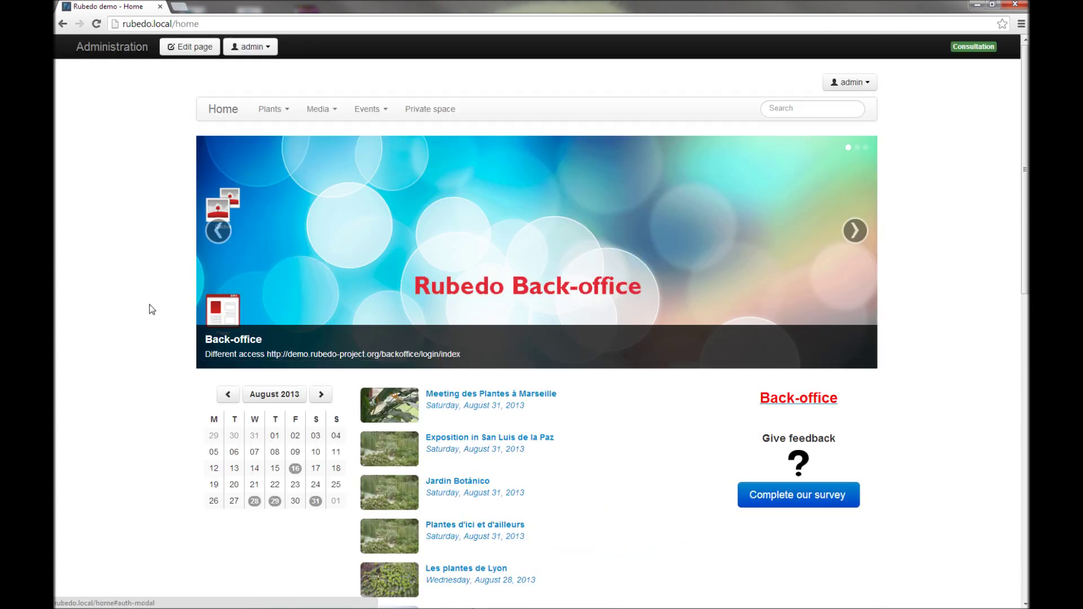
Step: Visit the Private space page, scroll through its survey and content list, then go Home
click(426, 111)
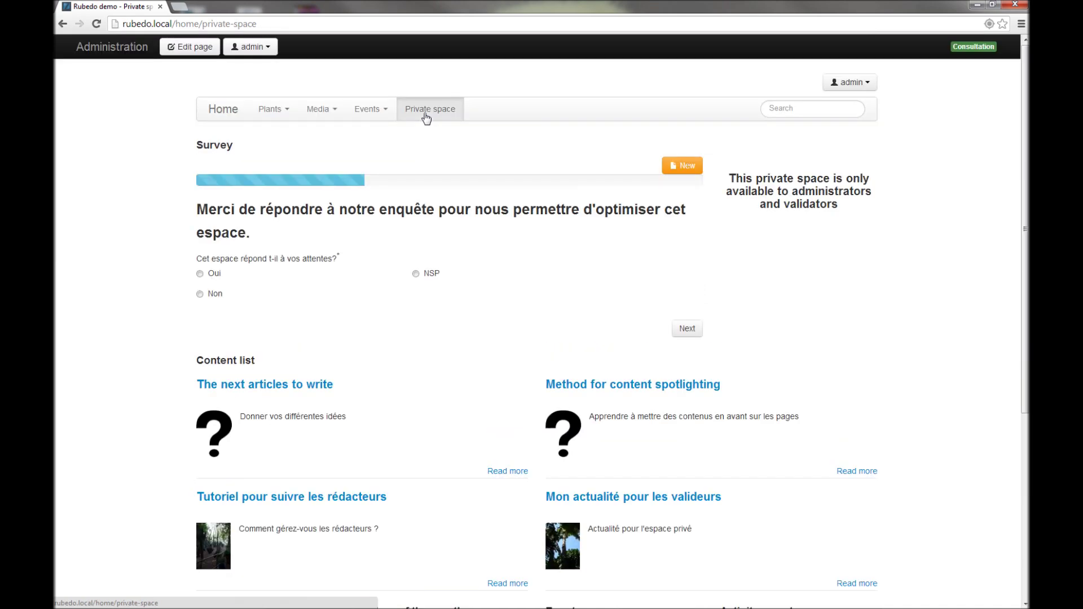
scroll(423, 230, down, 5)
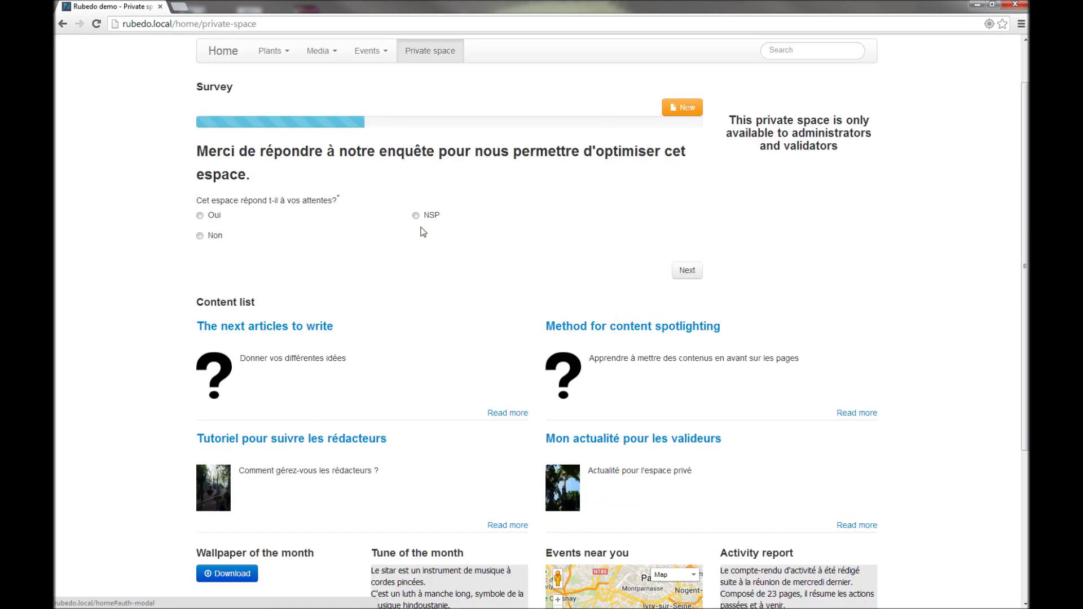
scroll(431, 283, up, 5)
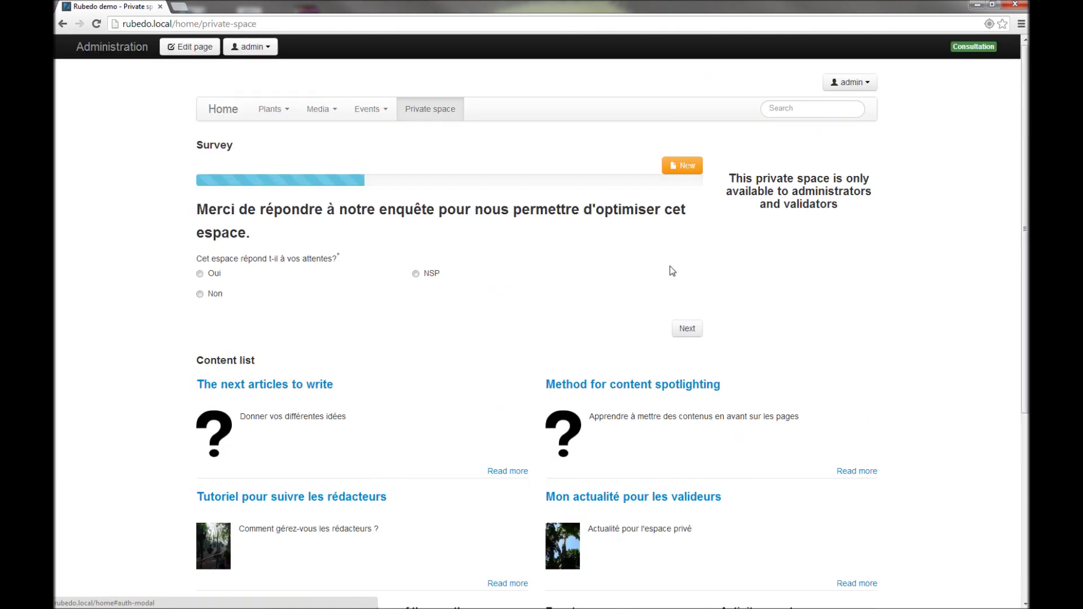
scroll(362, 300, down, 2)
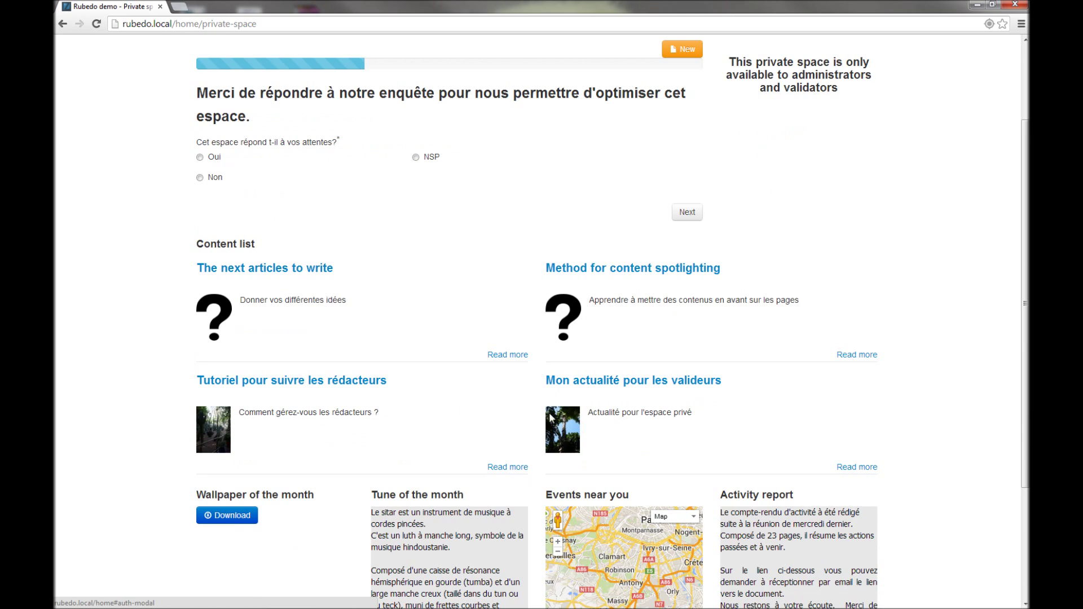
scroll(393, 413, down, 3)
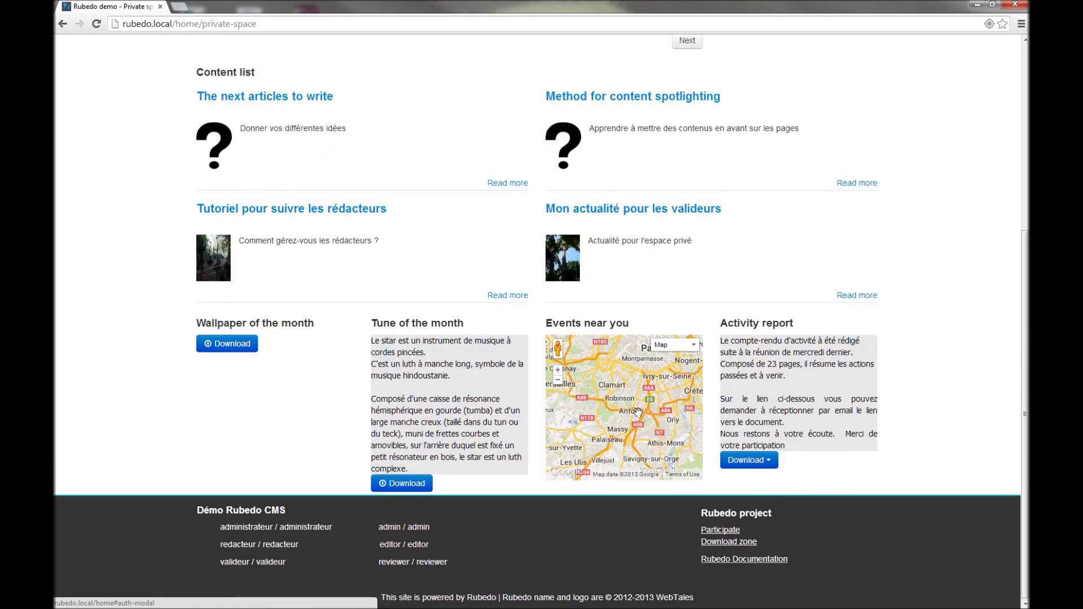
scroll(638, 412, up, 1)
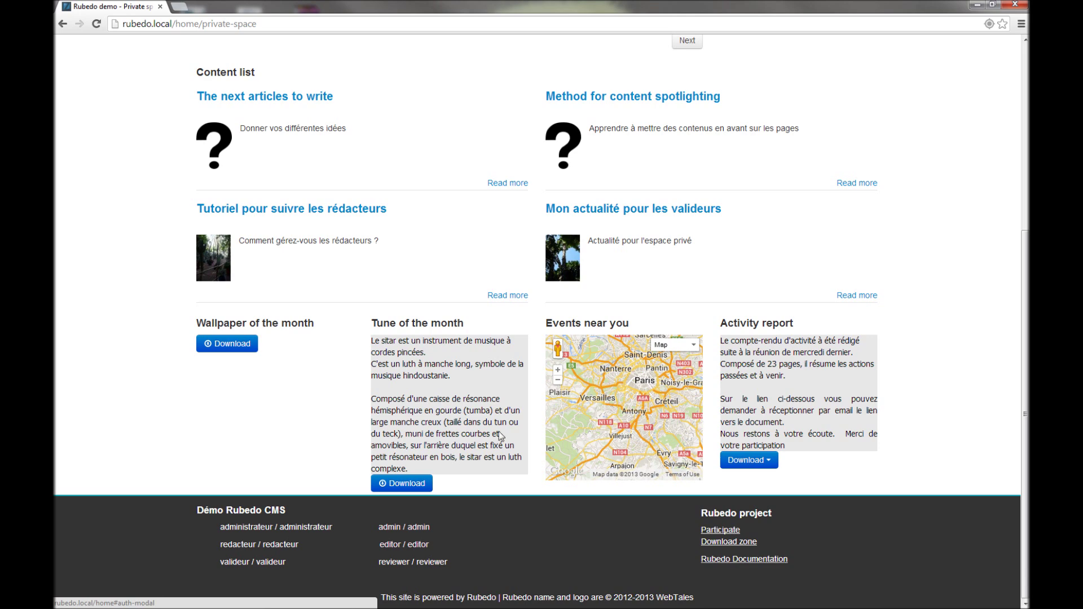
scroll(336, 402, up, 5)
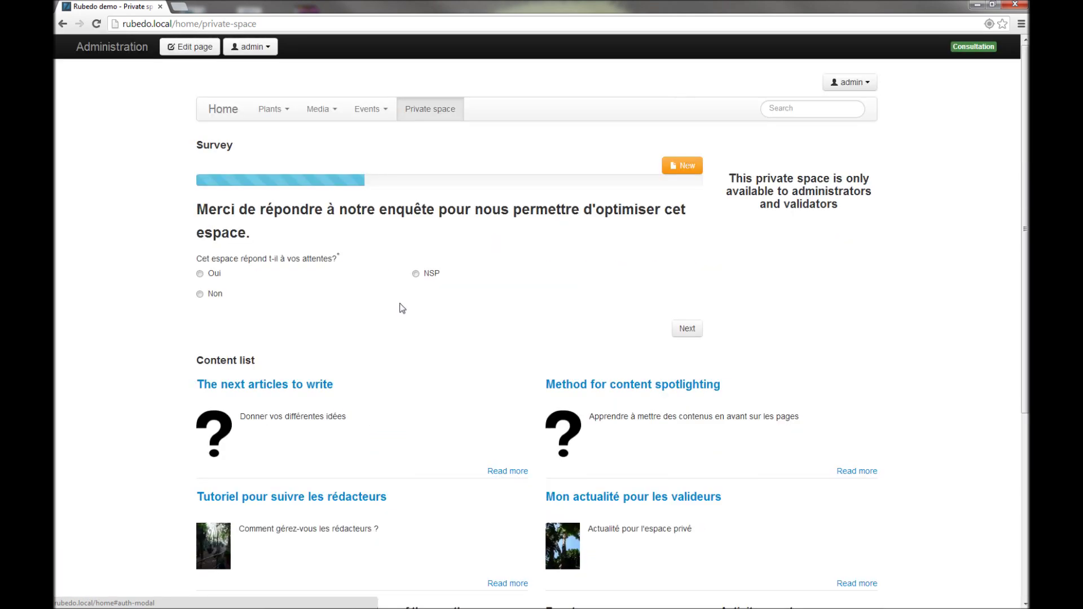
click(223, 113)
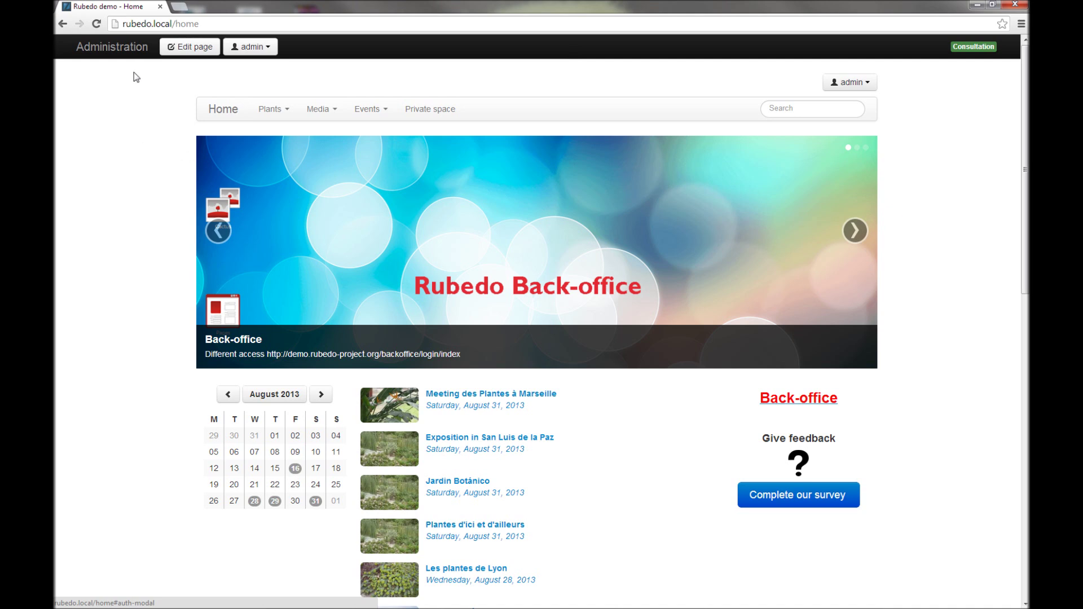
Step: In page edit mode, delete the stray TEST from the Echinocactus description
click(182, 49)
scroll(117, 251, down, 2)
scroll(117, 260, down, 8)
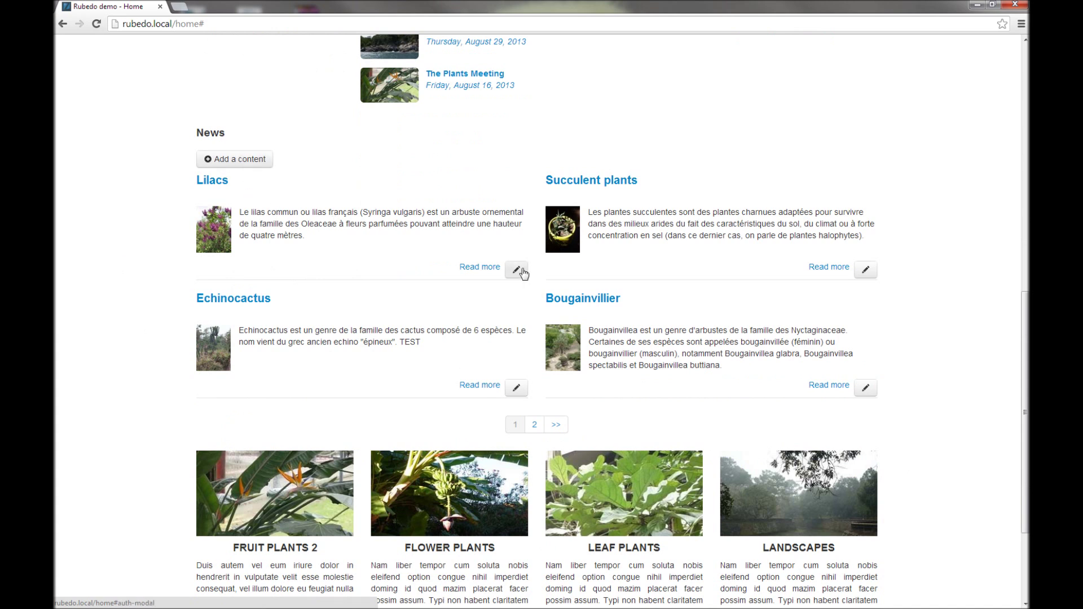
click(307, 236)
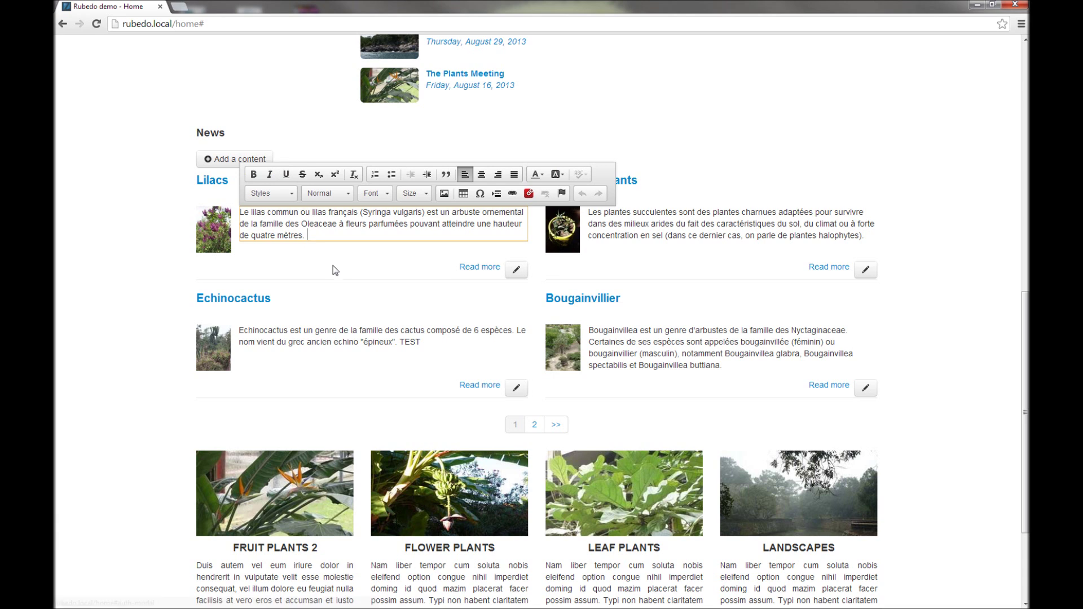
click(425, 345)
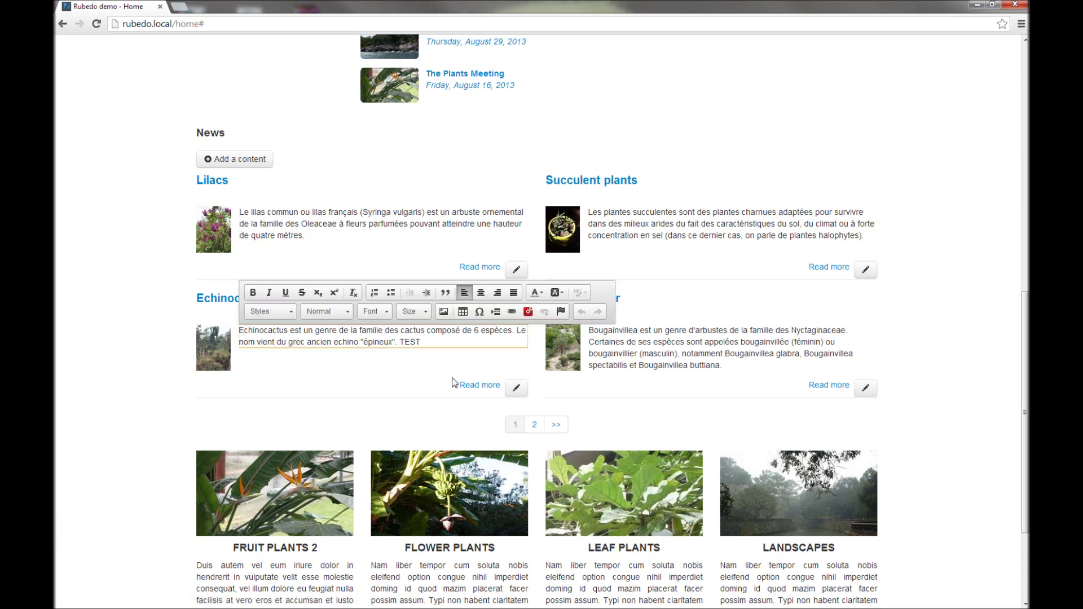
key(BackSpace)
key(BackSpace)
key(BackSpace)
key(BackSpace)
Step: Remove the trailing 2 from the FRUIT PLANTS 2 card heading
scroll(389, 392, down, 1)
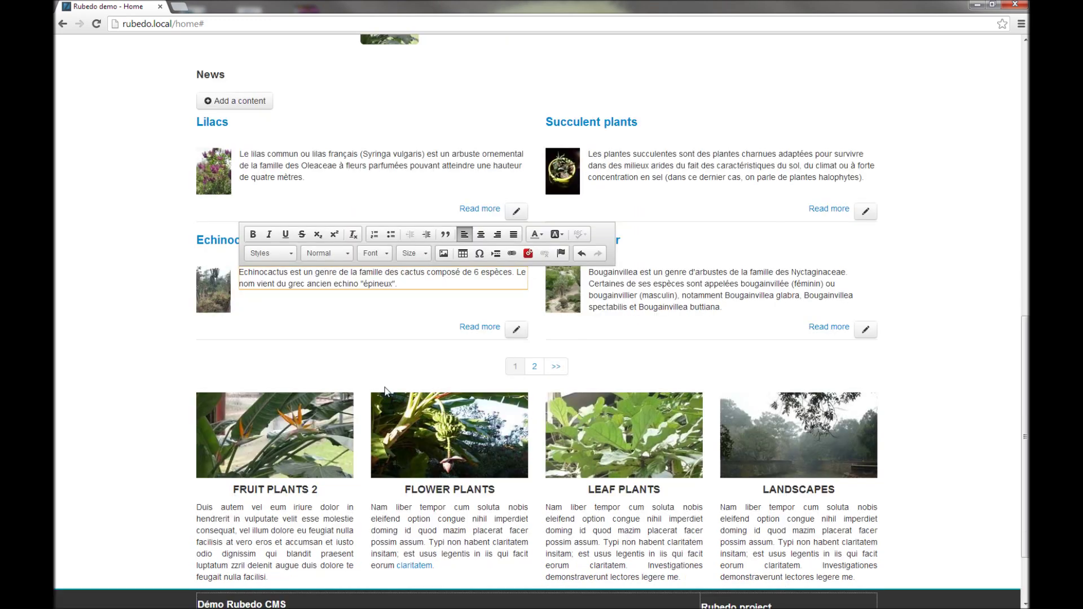
click(325, 493)
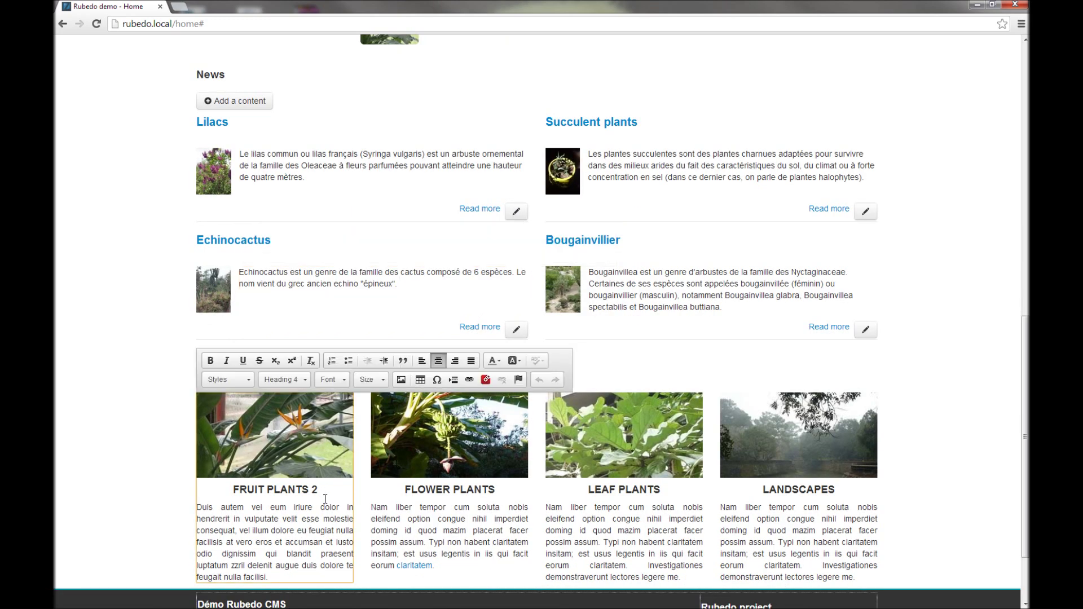
key(BackSpace)
click(134, 302)
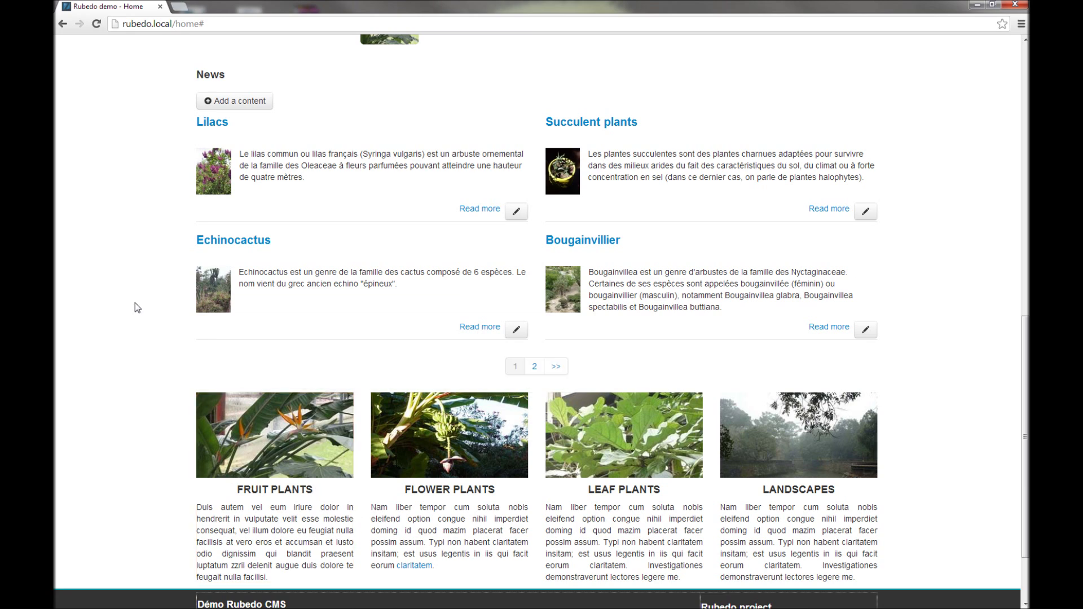
Step: Save the page changes and open the Administration back-office
scroll(134, 303, up, 9)
scroll(134, 302, up, 2)
click(260, 47)
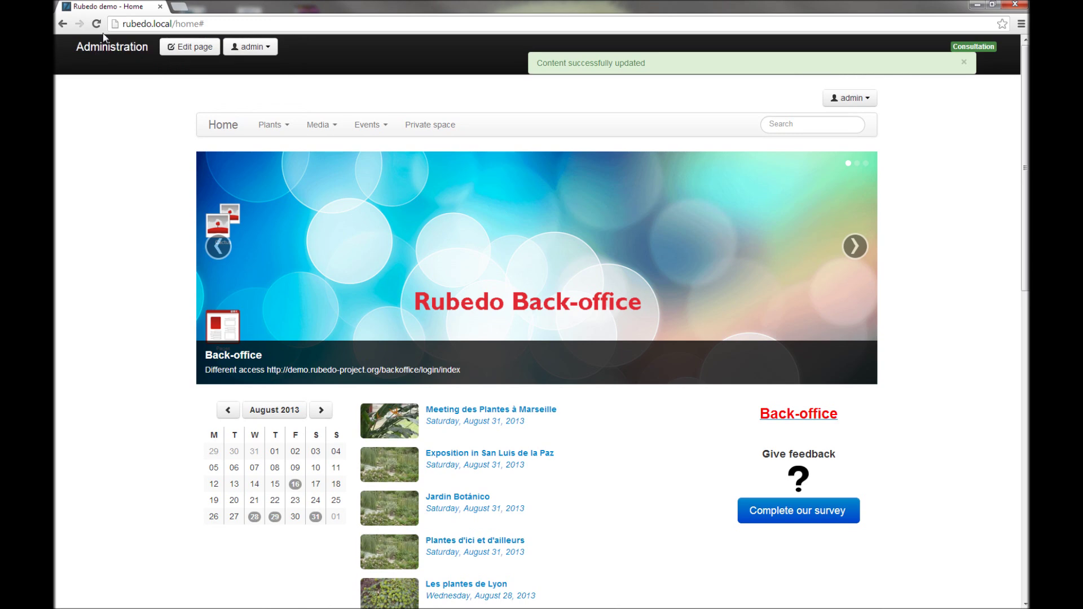
scroll(172, 311, down, 12)
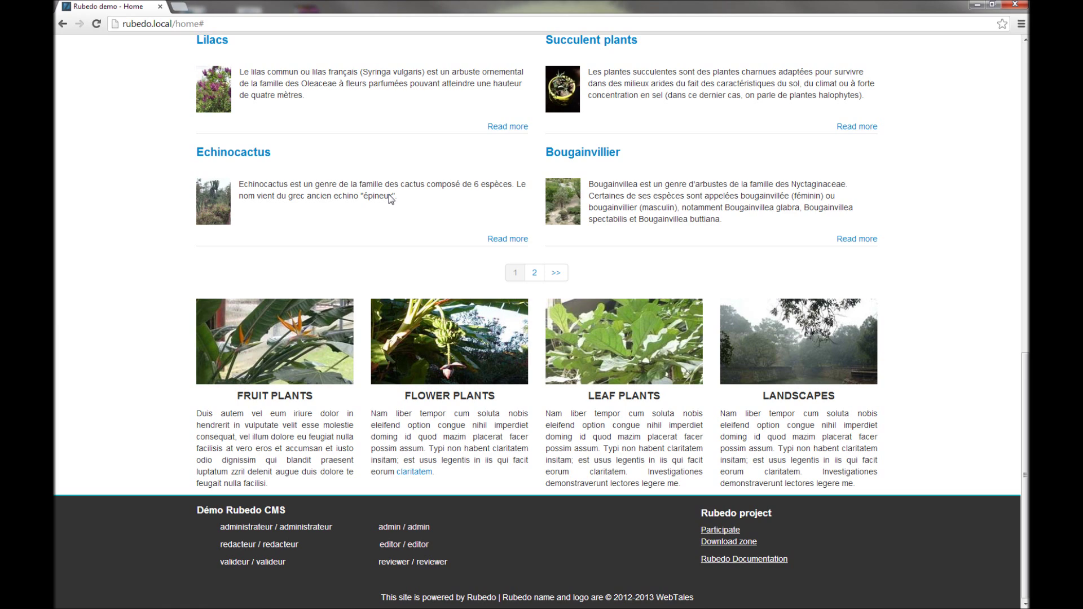
scroll(390, 194, up, 12)
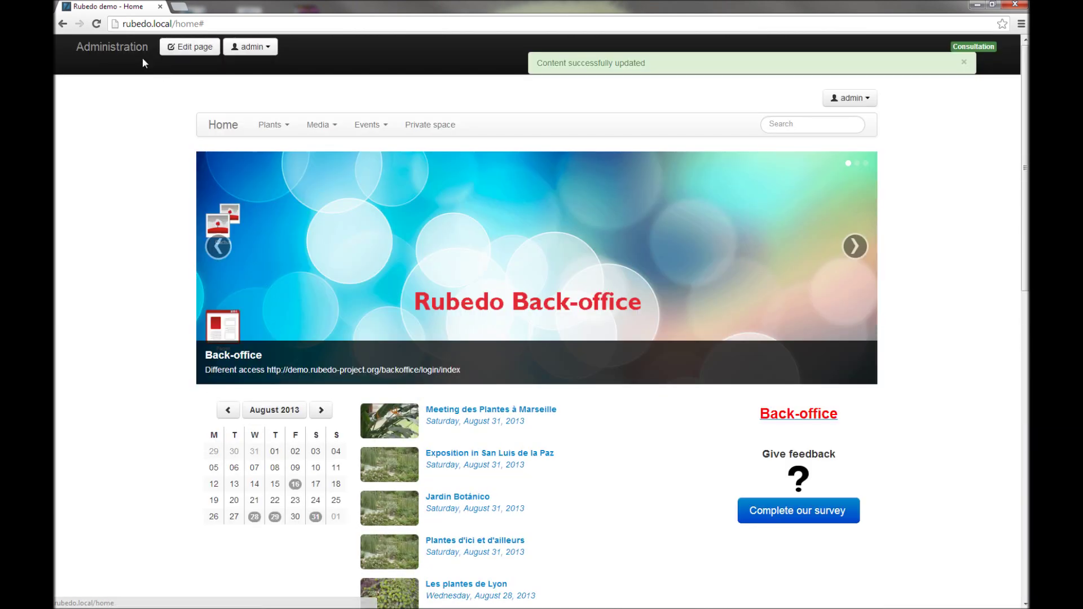
click(124, 56)
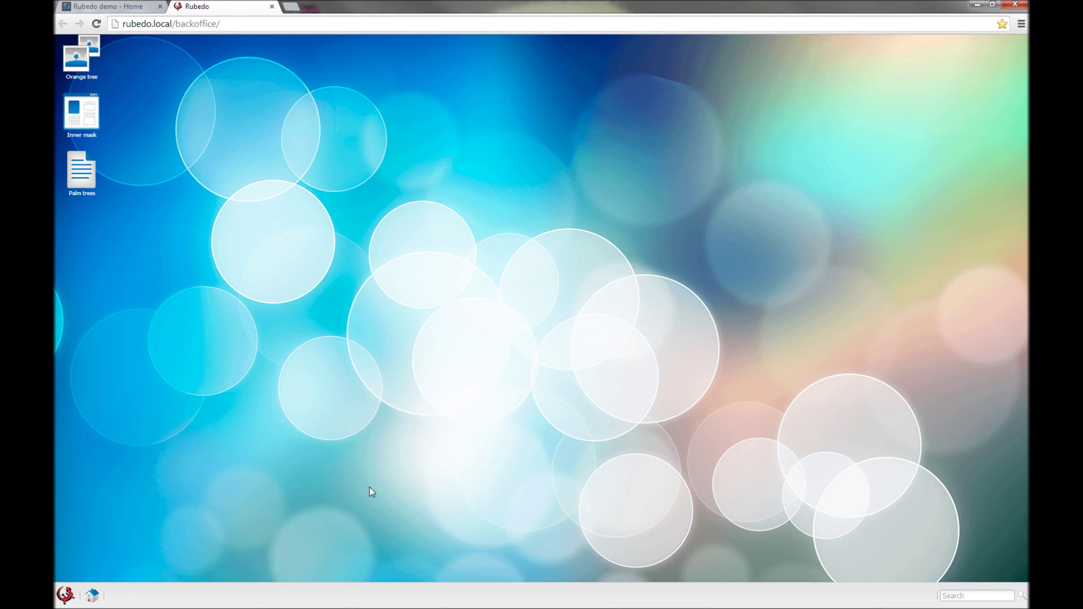
Step: Drag the Palm trees and Inner mask icons across the desktop and back to the left column
drag(80, 174, 227, 194)
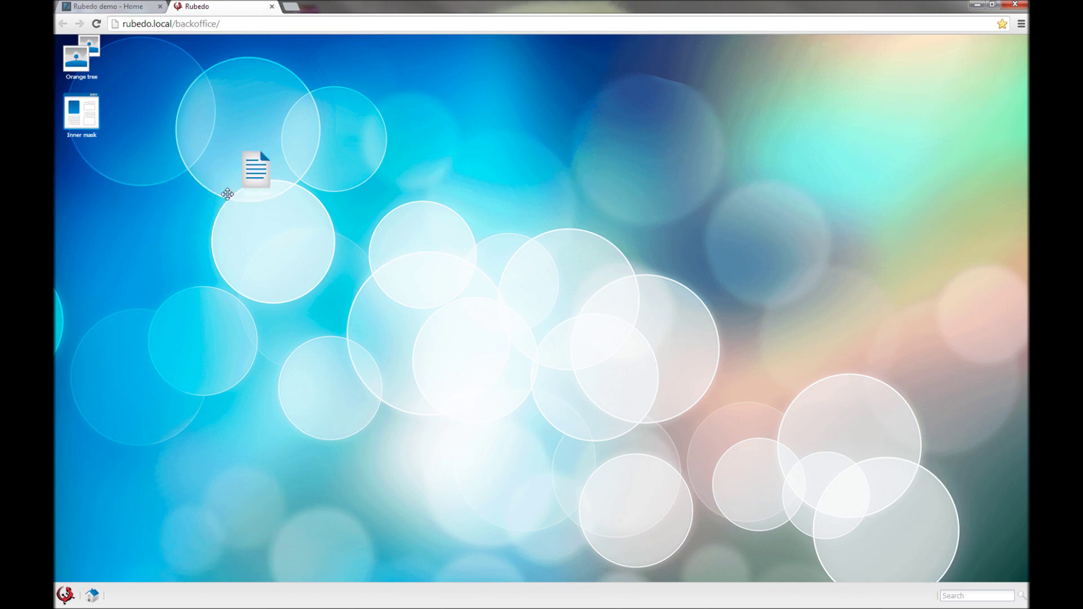
drag(118, 113, 321, 98)
drag(251, 168, 90, 157)
drag(314, 112, 93, 110)
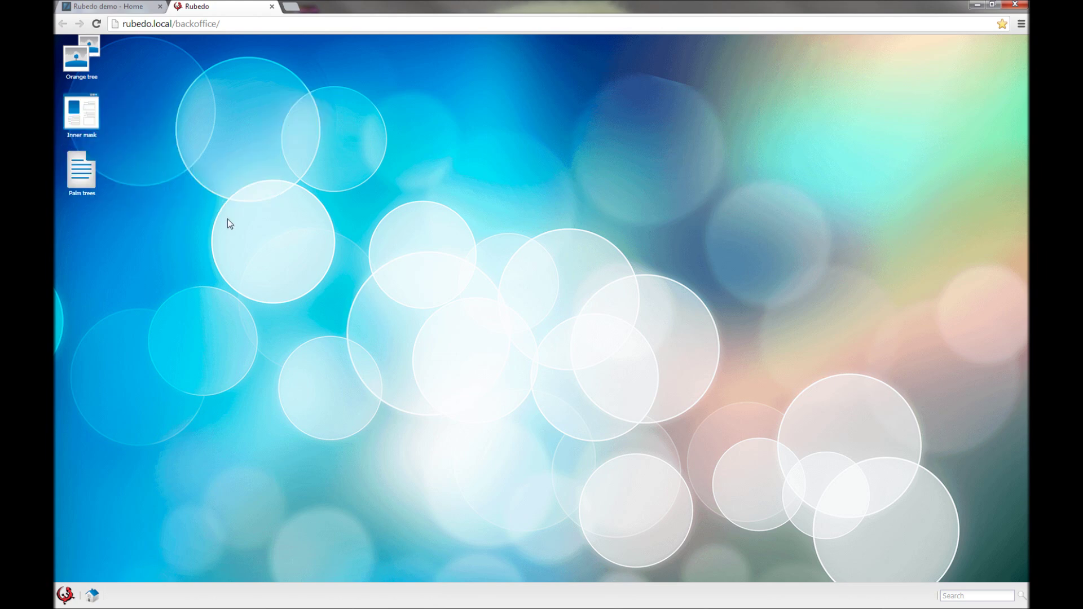
Step: Apply the Red theme from the desktop Customize window's Themes list
right_click(351, 251)
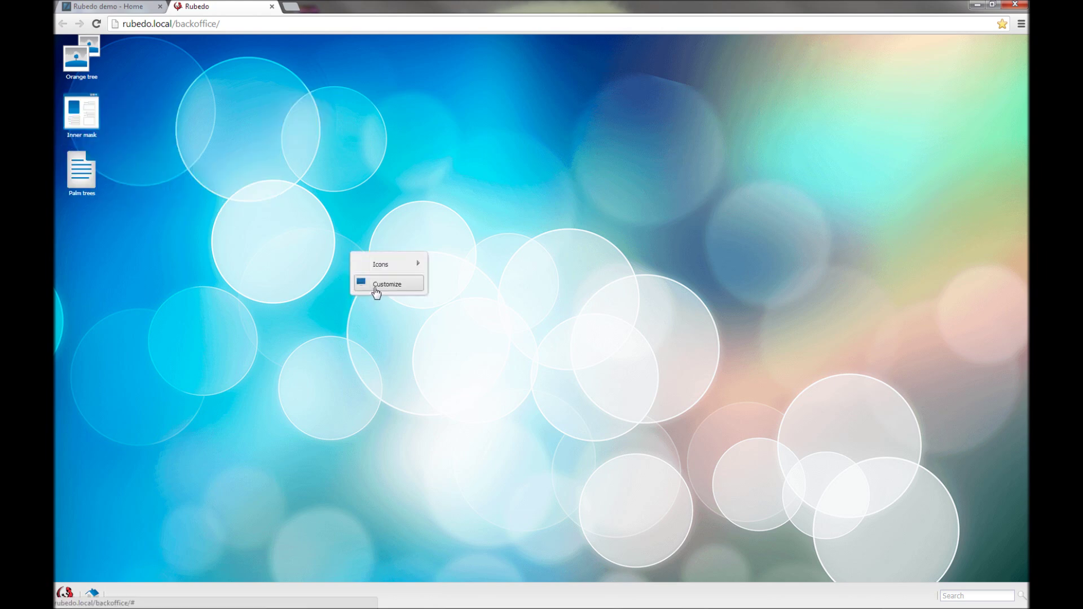
click(375, 290)
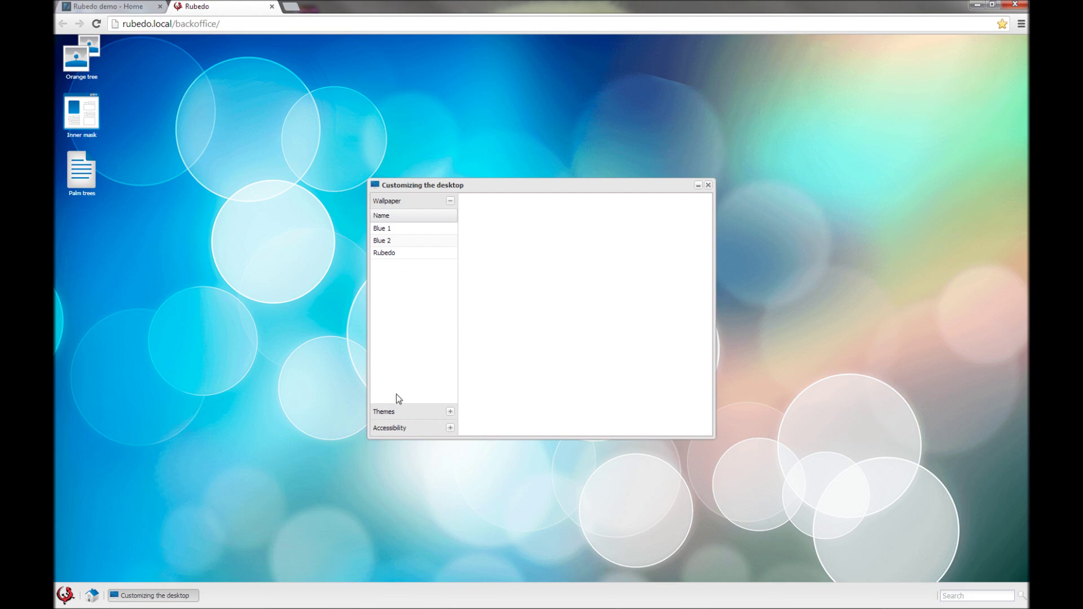
click(403, 415)
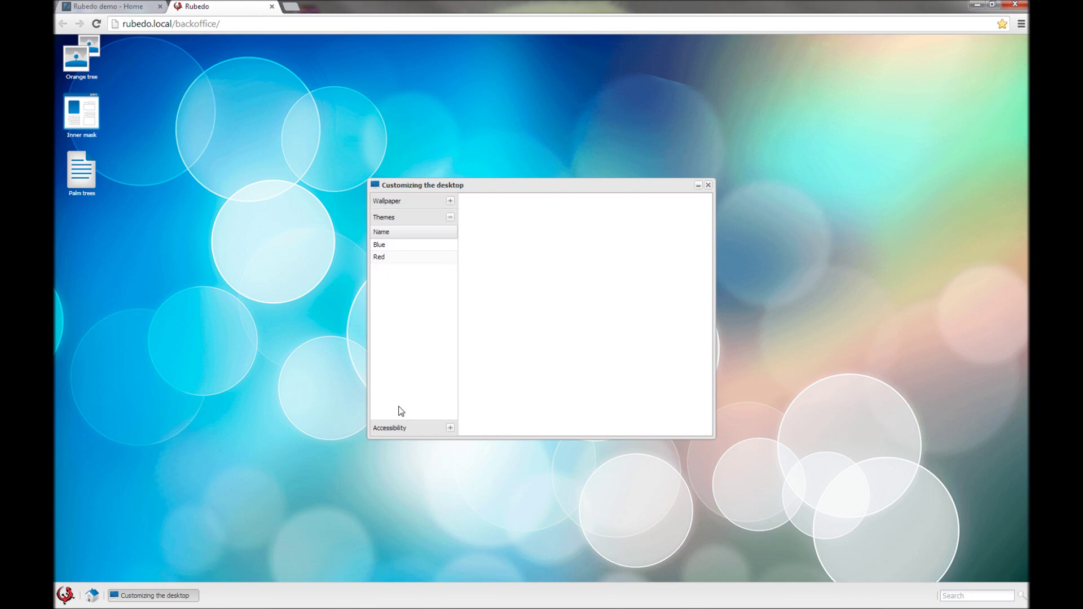
click(401, 260)
click(542, 391)
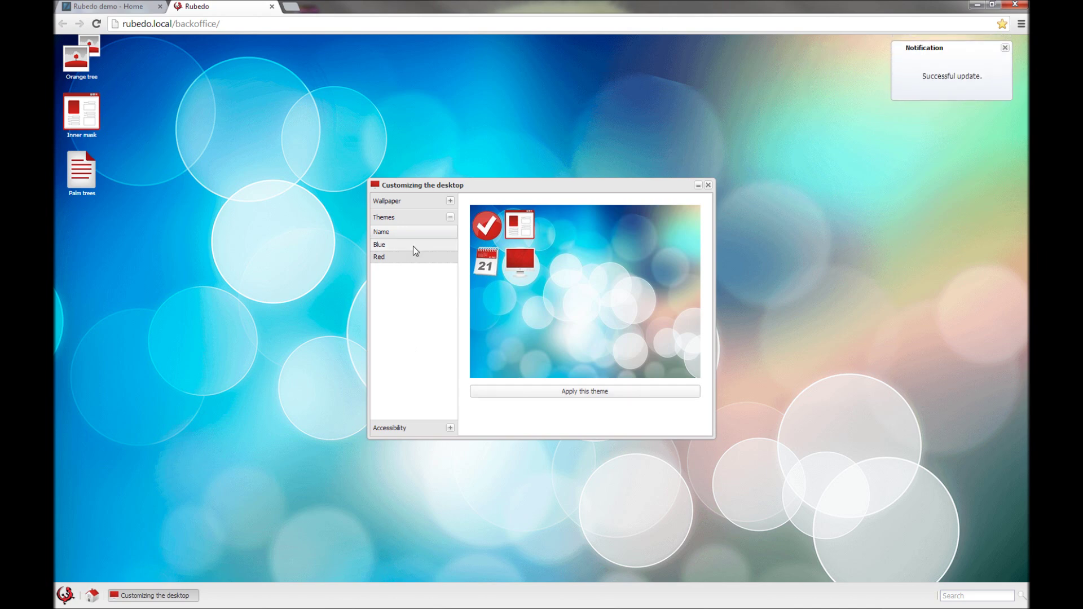
Step: Try the Blue theme, switch back to Red, and close the customization window
click(413, 246)
click(534, 365)
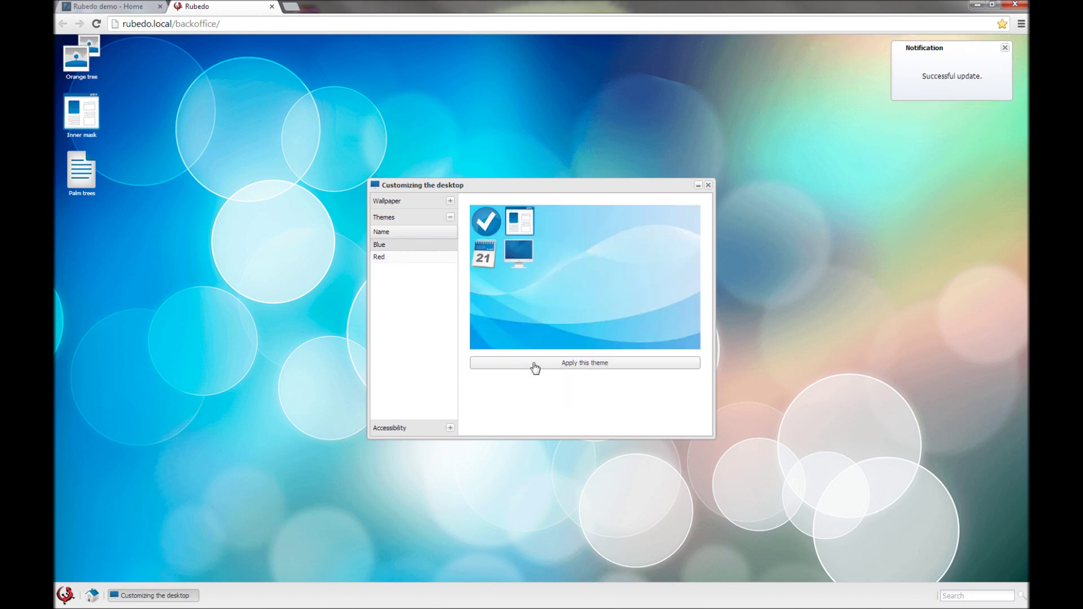
click(394, 258)
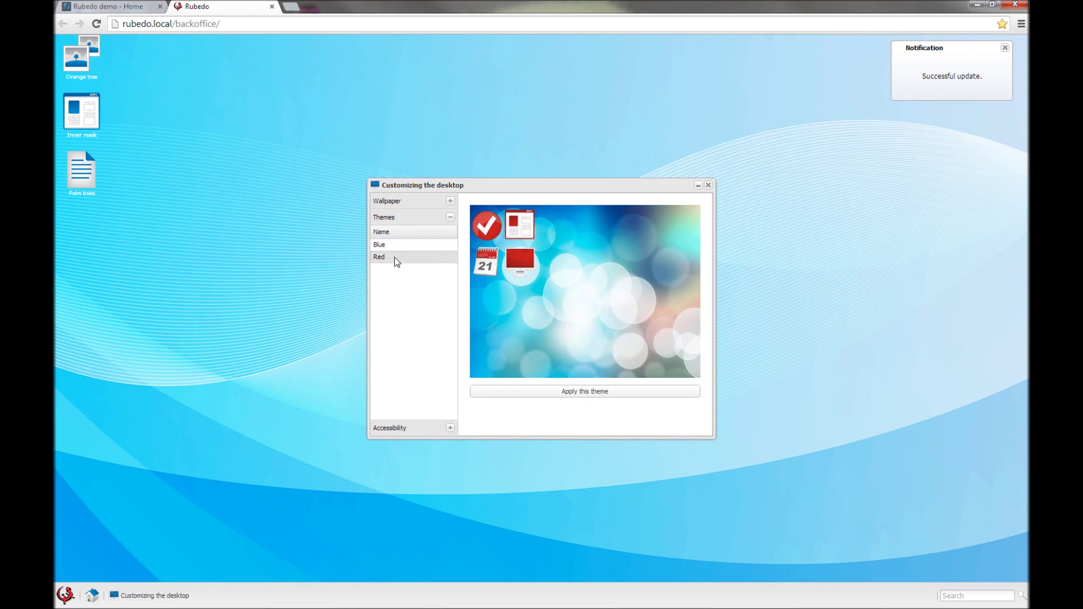
click(588, 394)
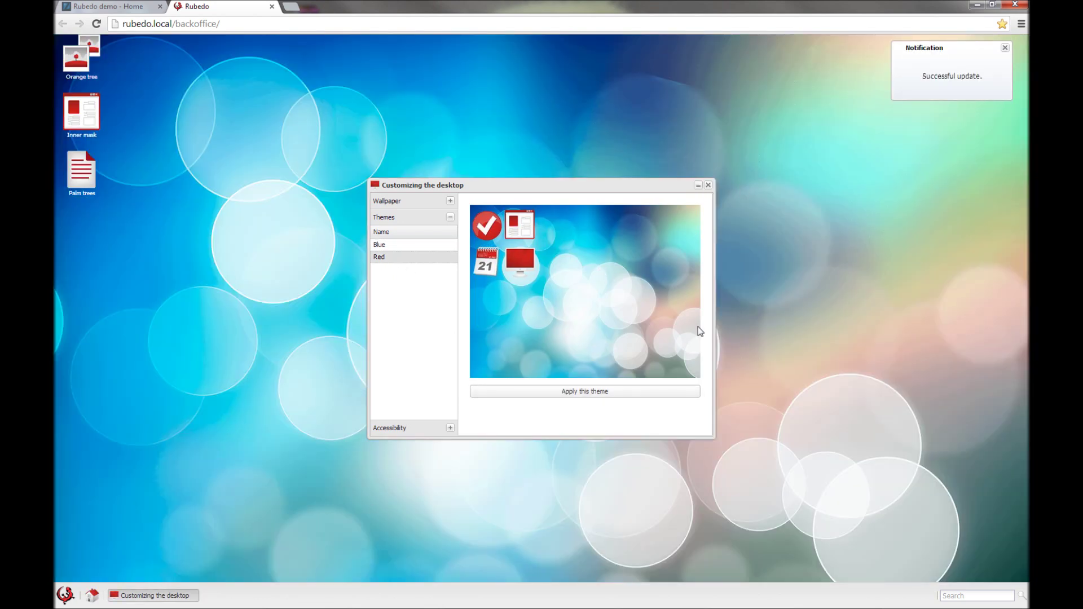
click(708, 185)
click(66, 595)
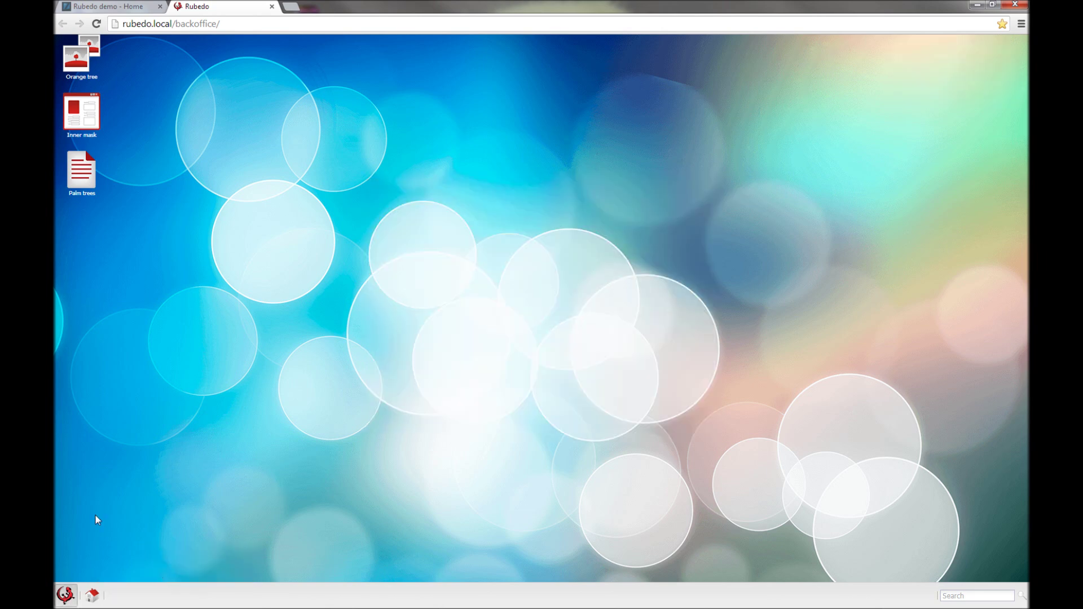
Step: Open the Sites management and Page masks windows, moving Page masks lower and left
mouse_move(87, 478)
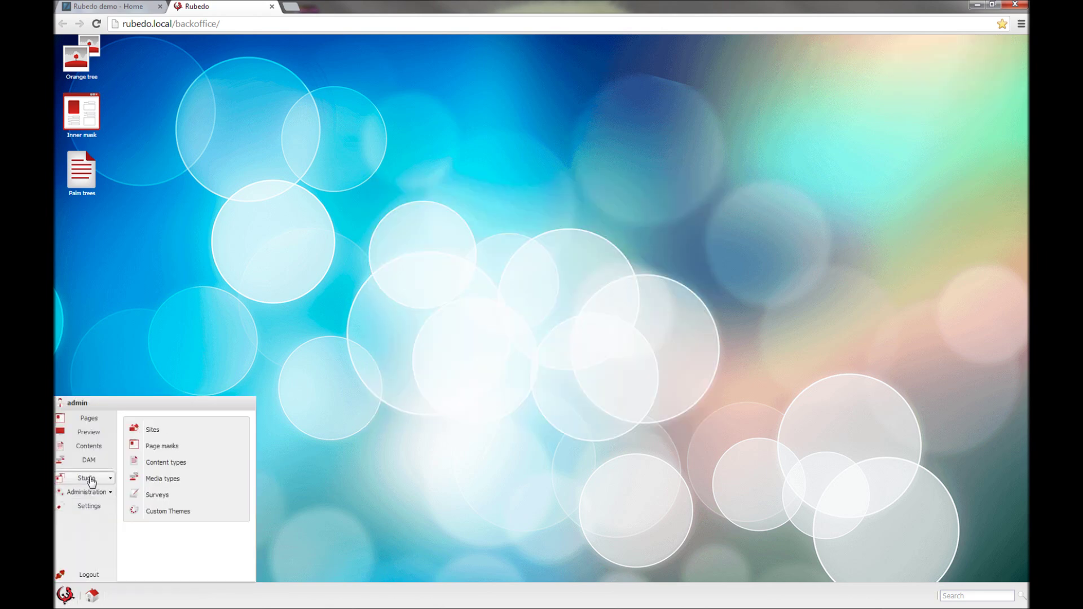
click(175, 433)
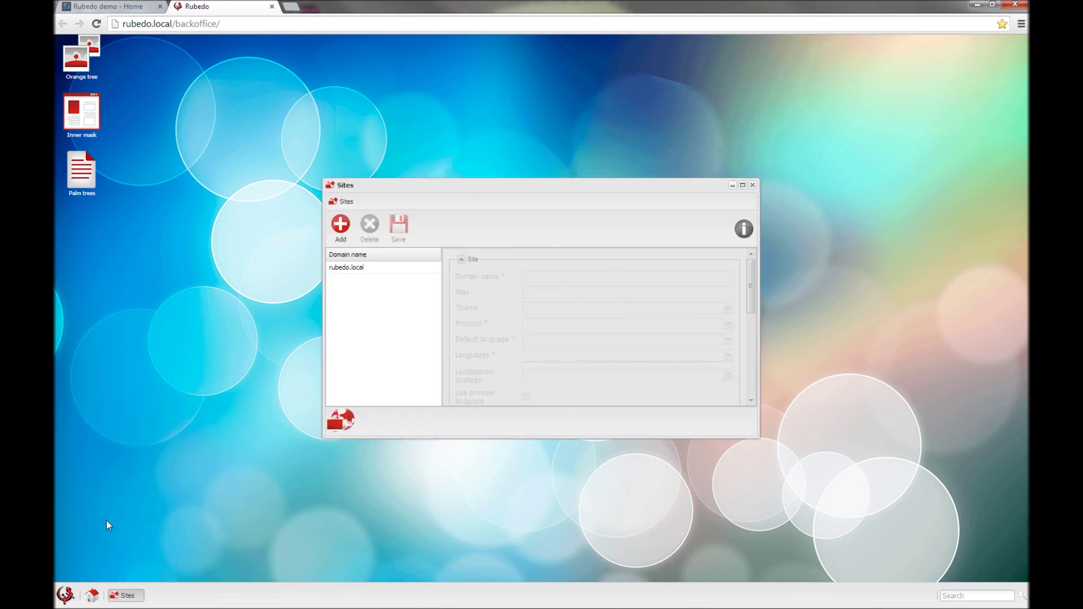
click(65, 594)
mouse_move(87, 476)
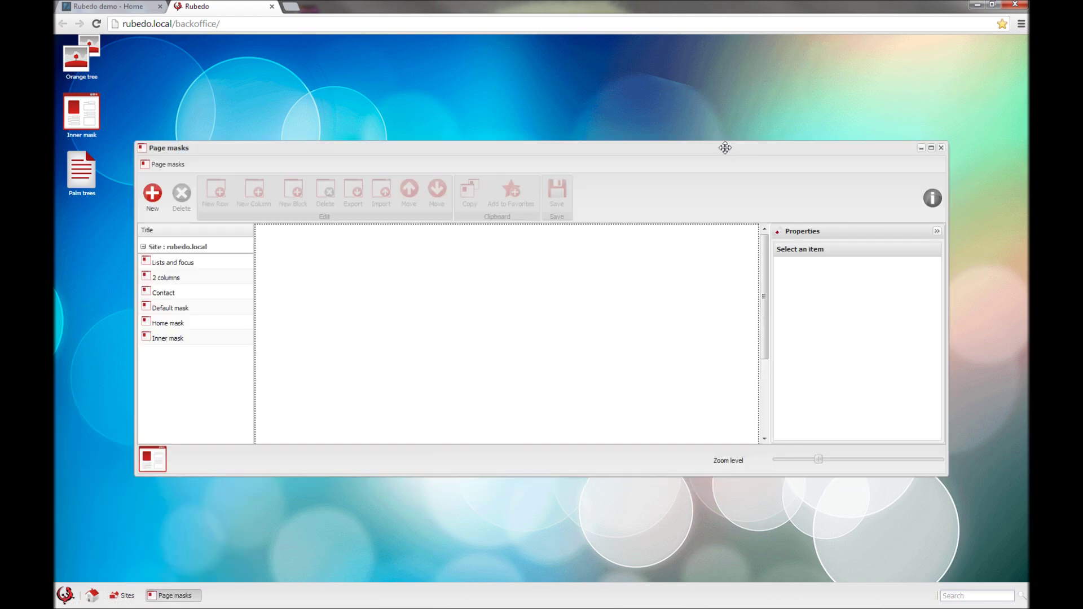
drag(725, 147, 687, 226)
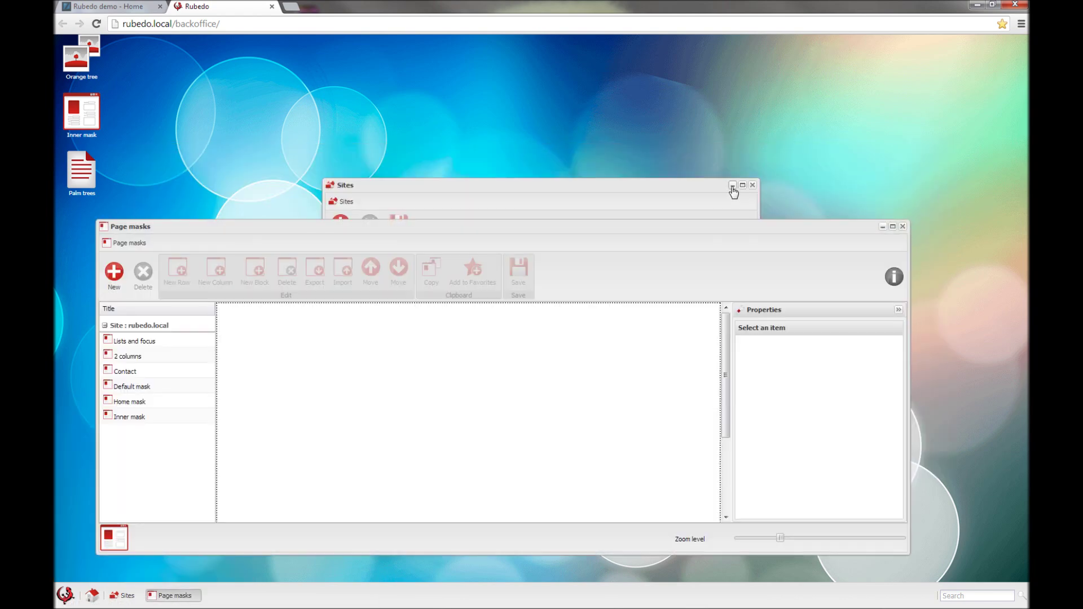
Step: Minimize, restore, maximize and close the Sites window, then close Page masks
click(733, 186)
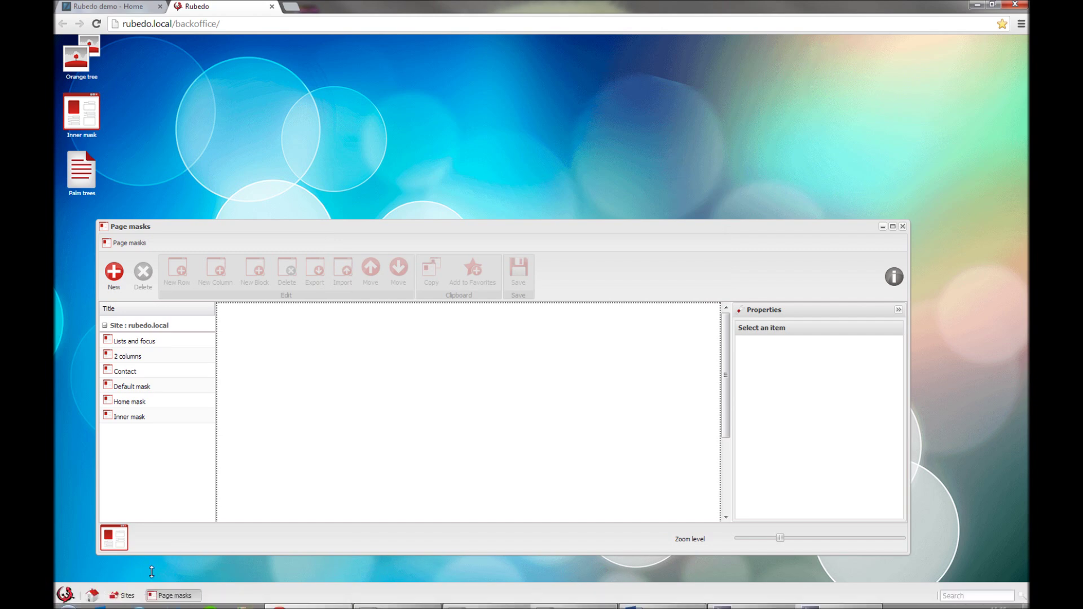
click(128, 596)
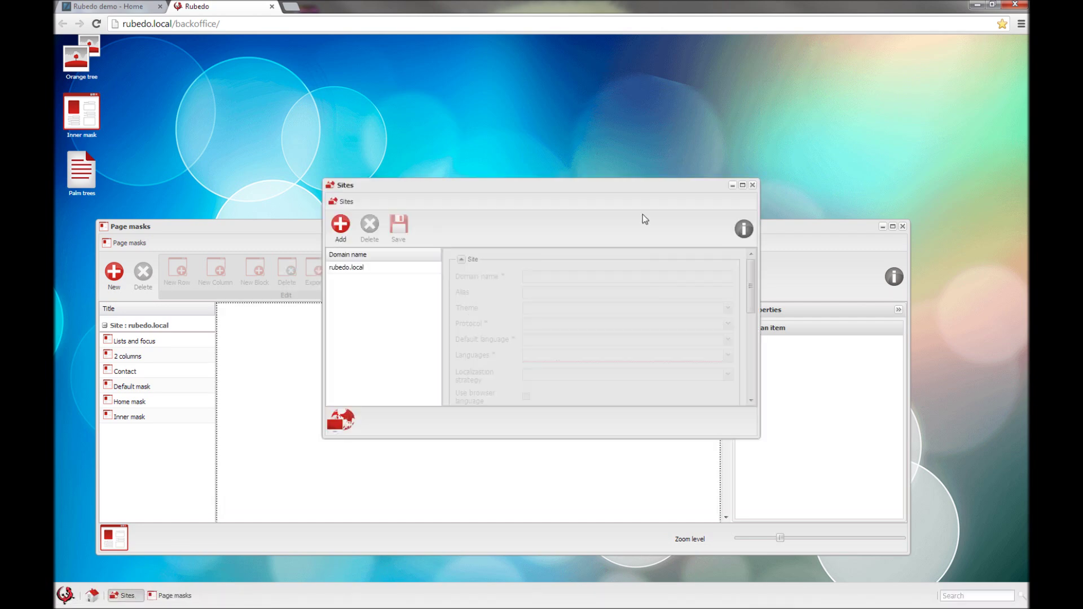
double_click(696, 185)
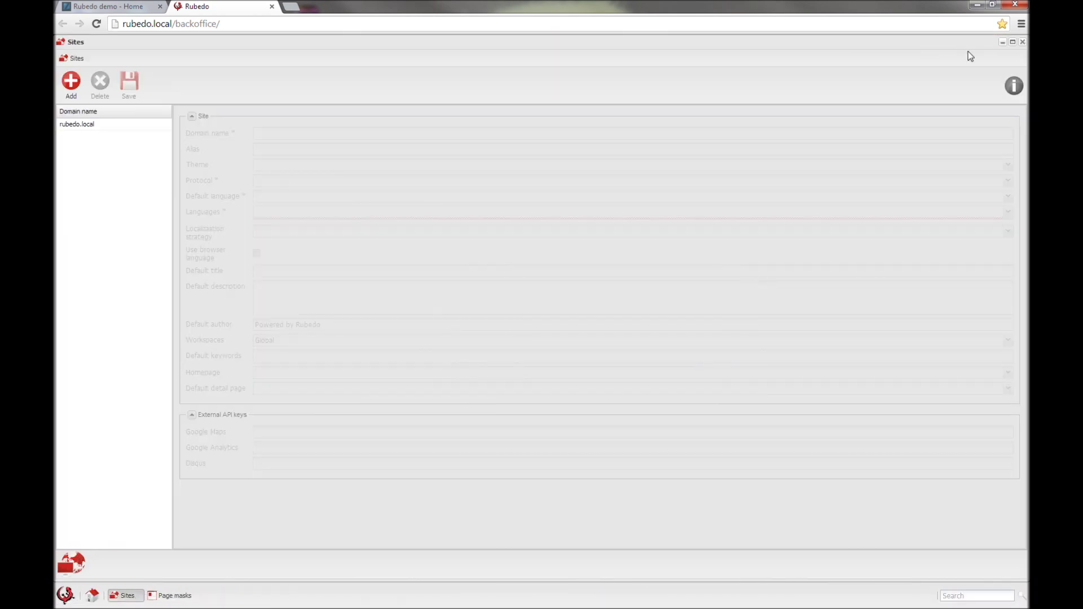
click(1022, 42)
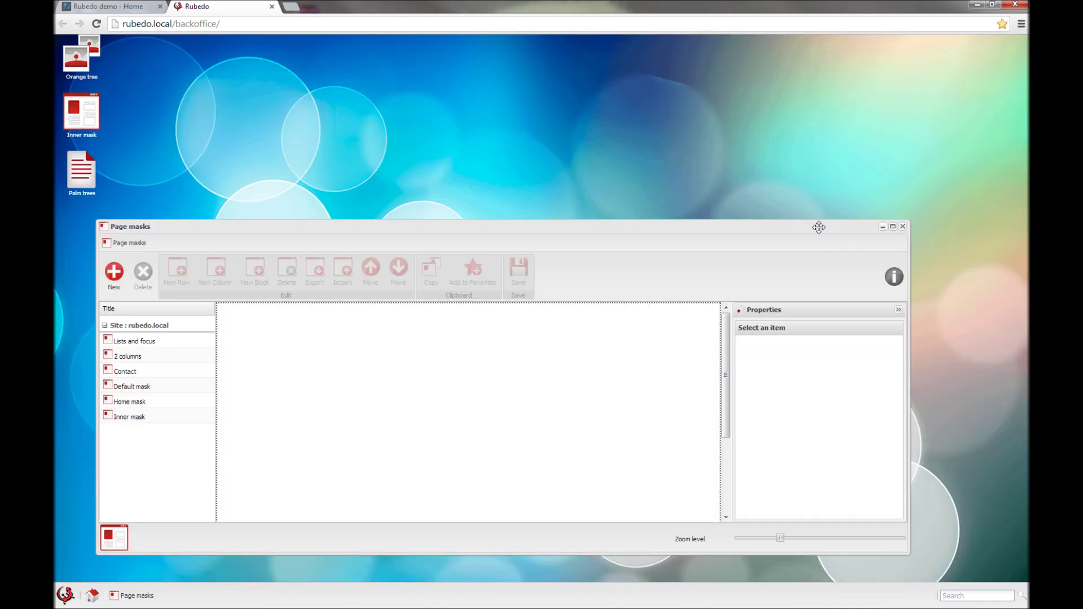
drag(820, 230, 823, 152)
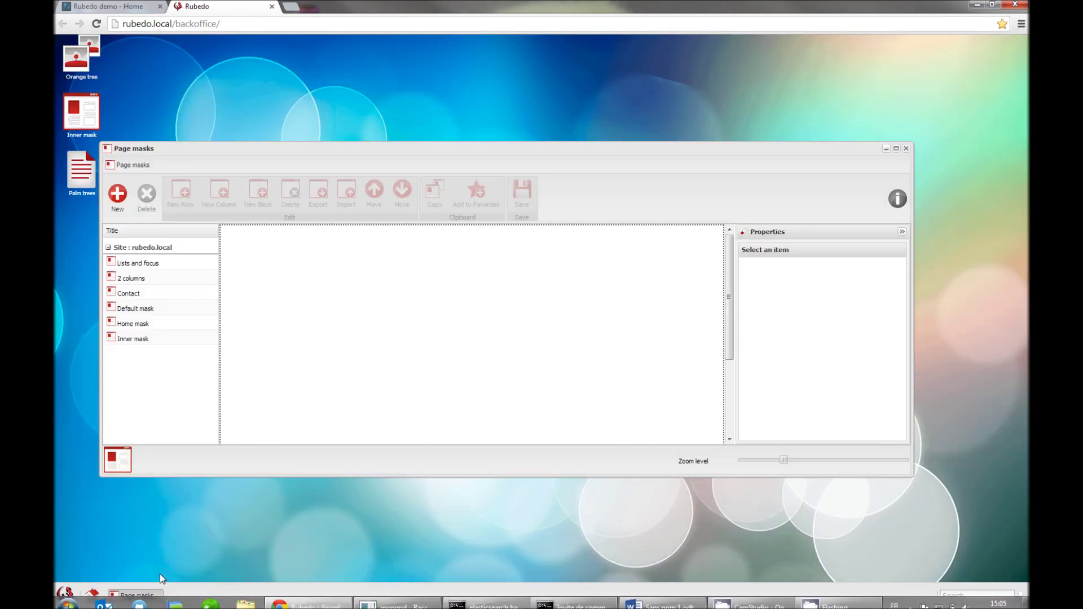
click(152, 596)
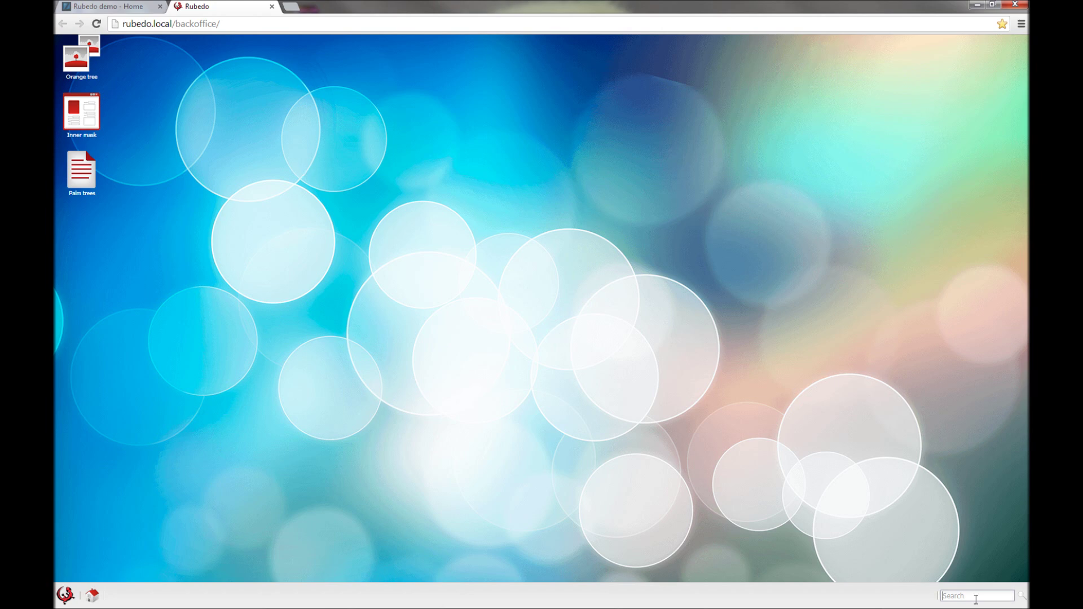
Step: Run a global content search for 'palm'
key(Return)
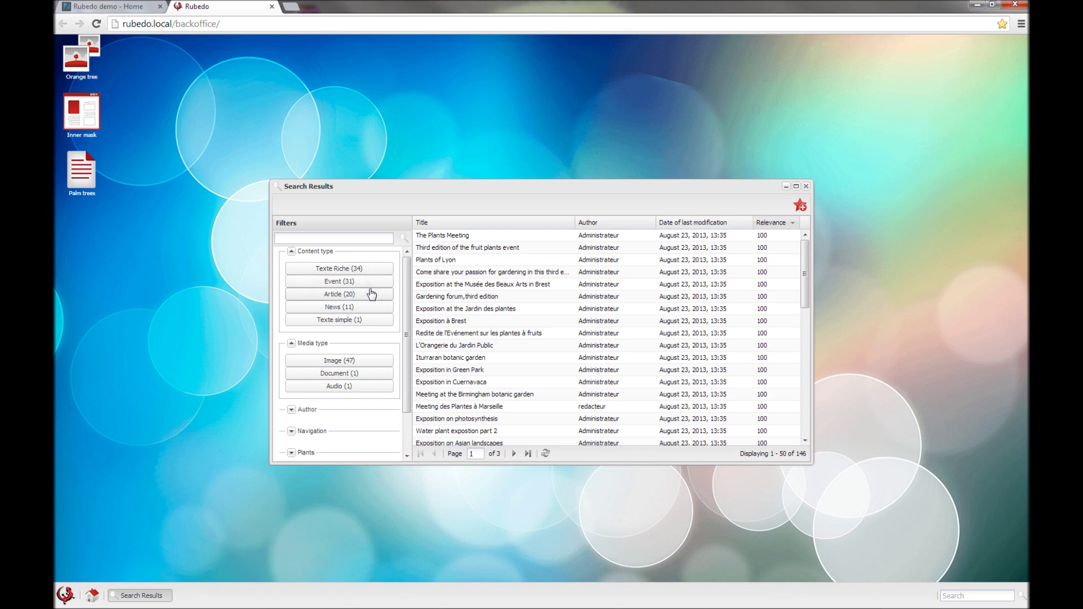
scroll(361, 301, down, 2)
scroll(360, 299, up, 2)
click(316, 237)
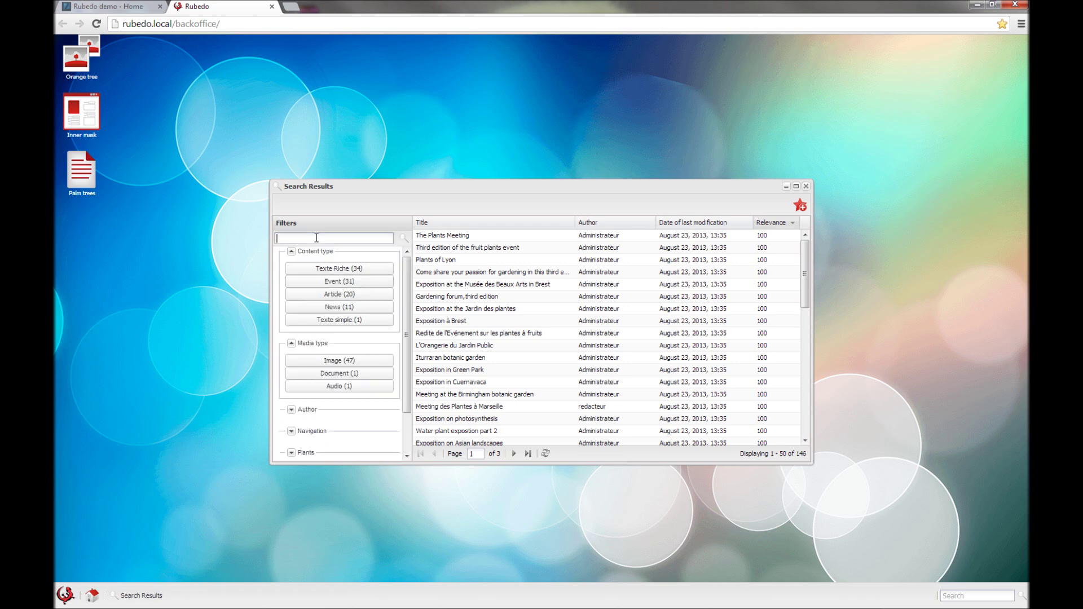
text(palm)
click(404, 240)
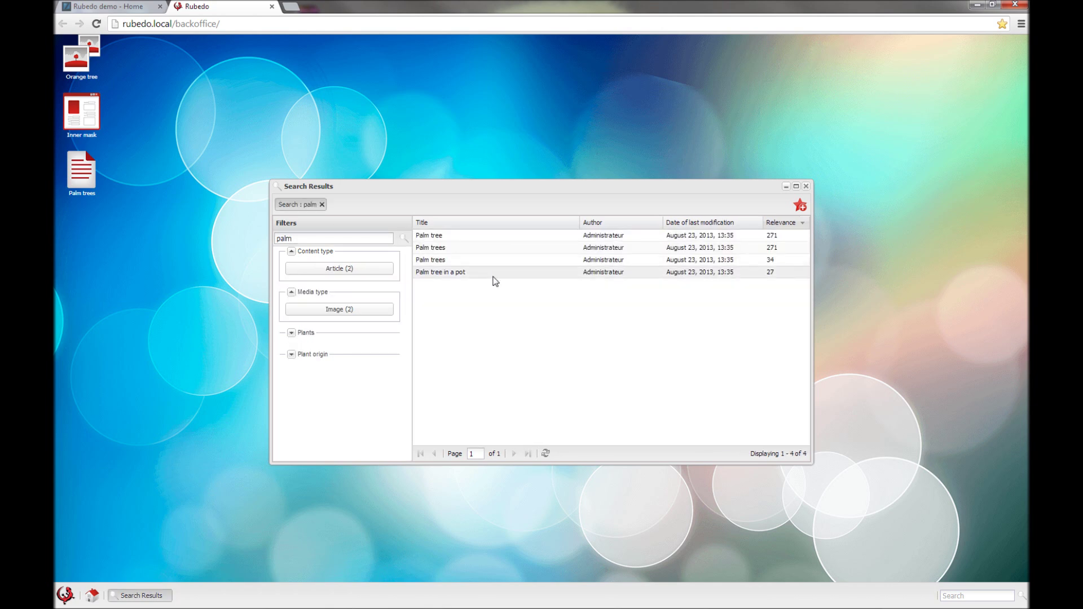
Step: Filter the palm results to Leaf plants, briefly adding and removing Landscapes
click(291, 334)
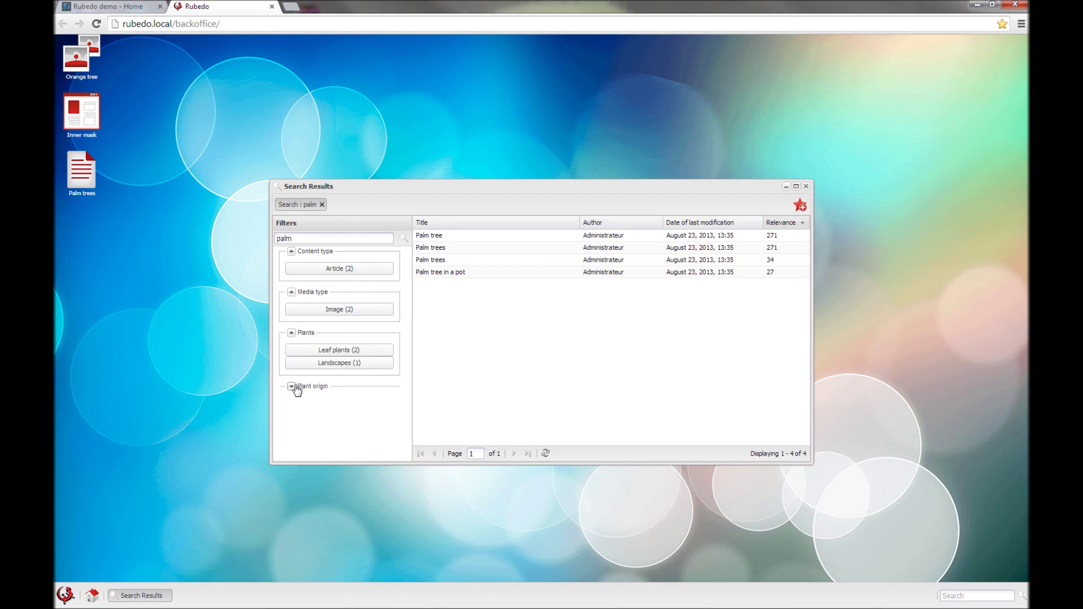
click(291, 387)
click(361, 352)
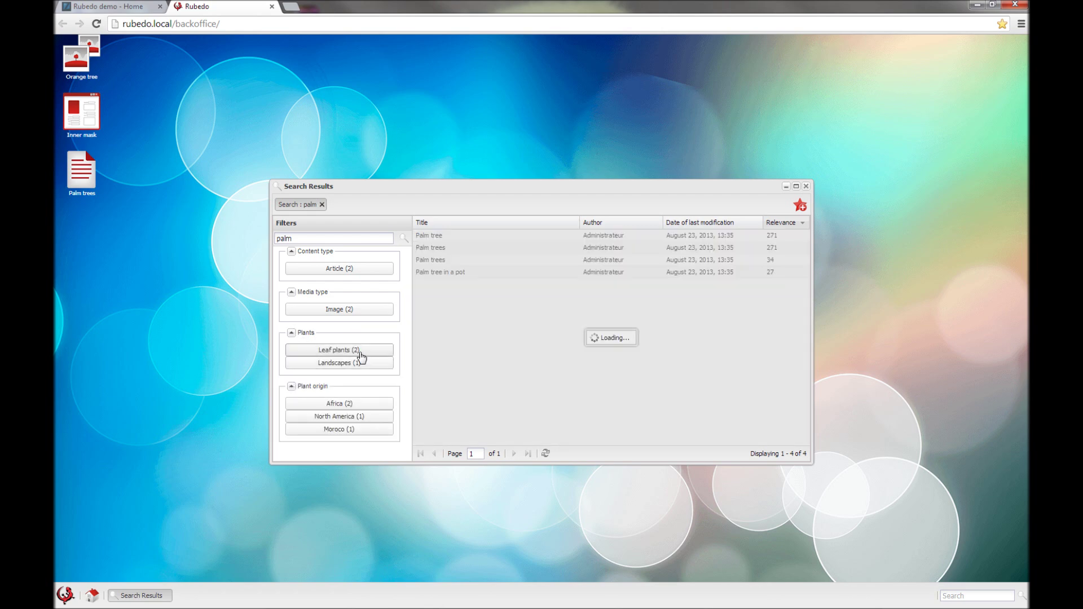
click(291, 292)
click(330, 313)
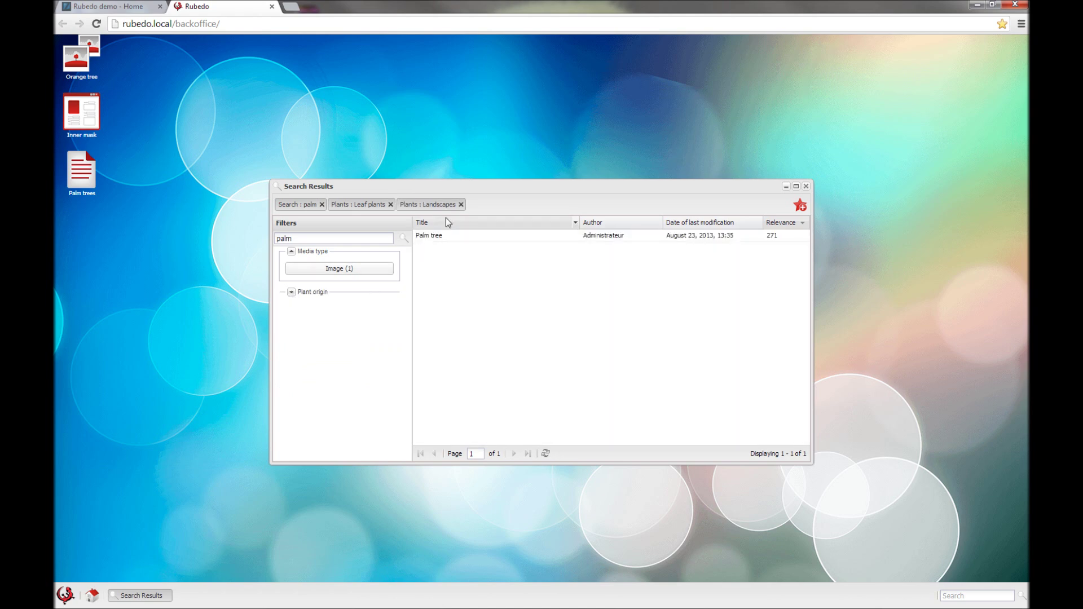
click(461, 204)
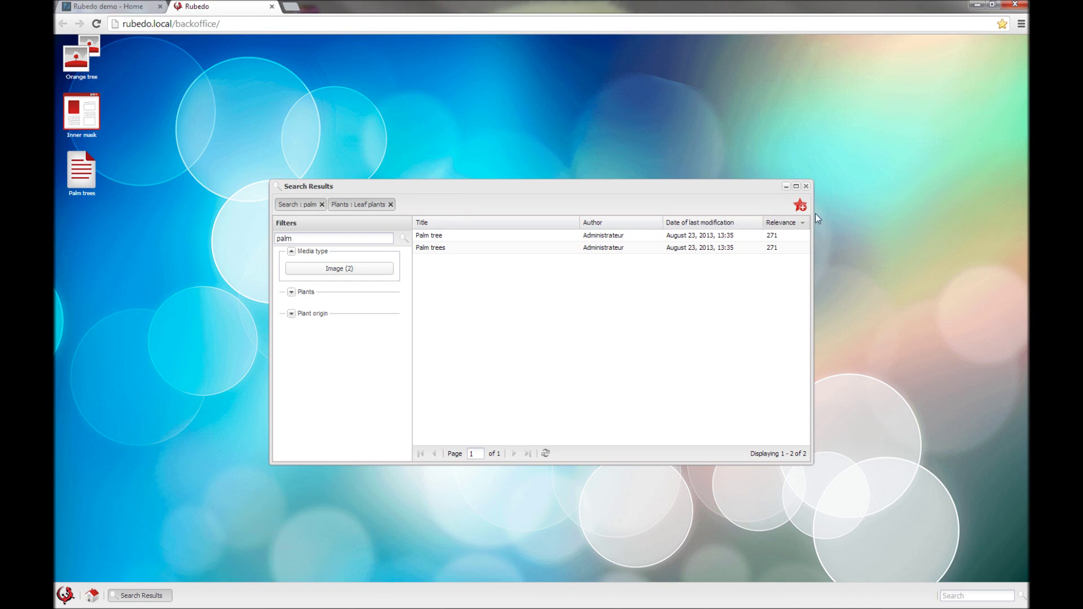
Step: Save the search as a desktop shortcut, then reopen it from the icon and close it
click(800, 205)
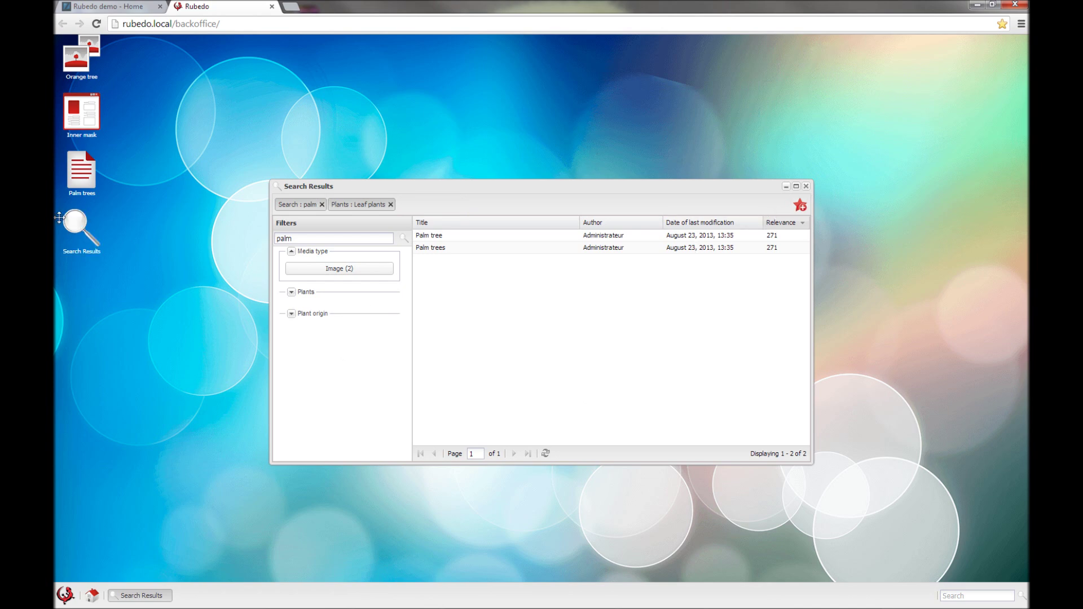
click(805, 186)
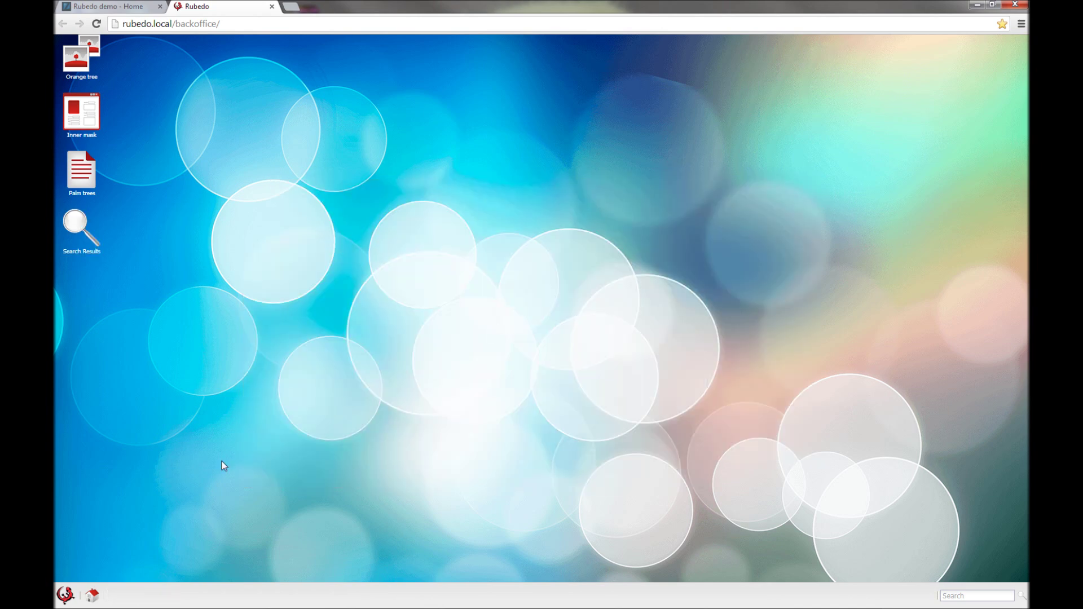
double_click(80, 233)
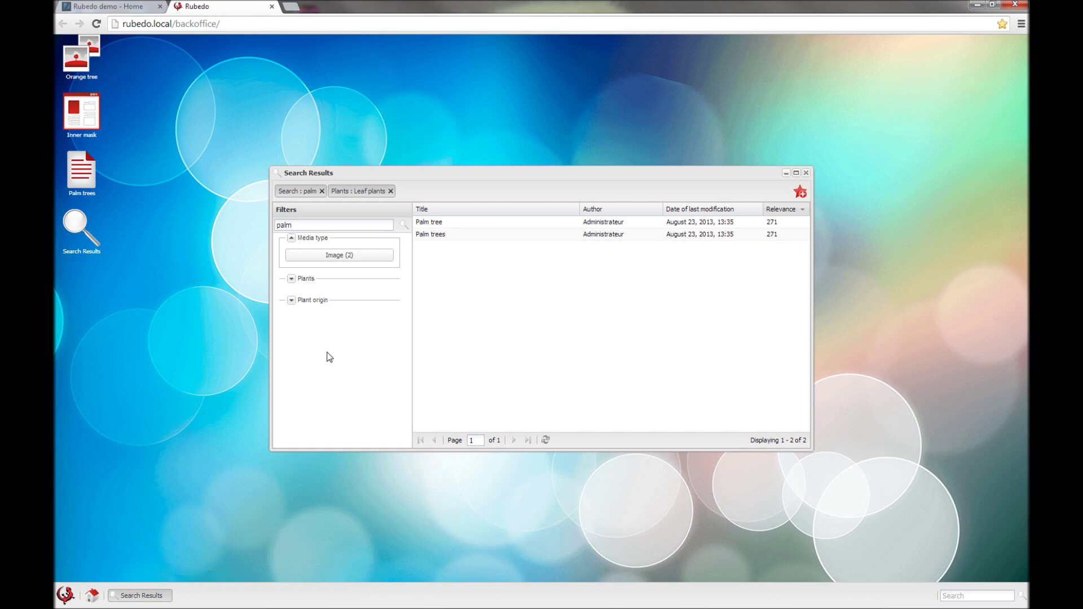
click(806, 173)
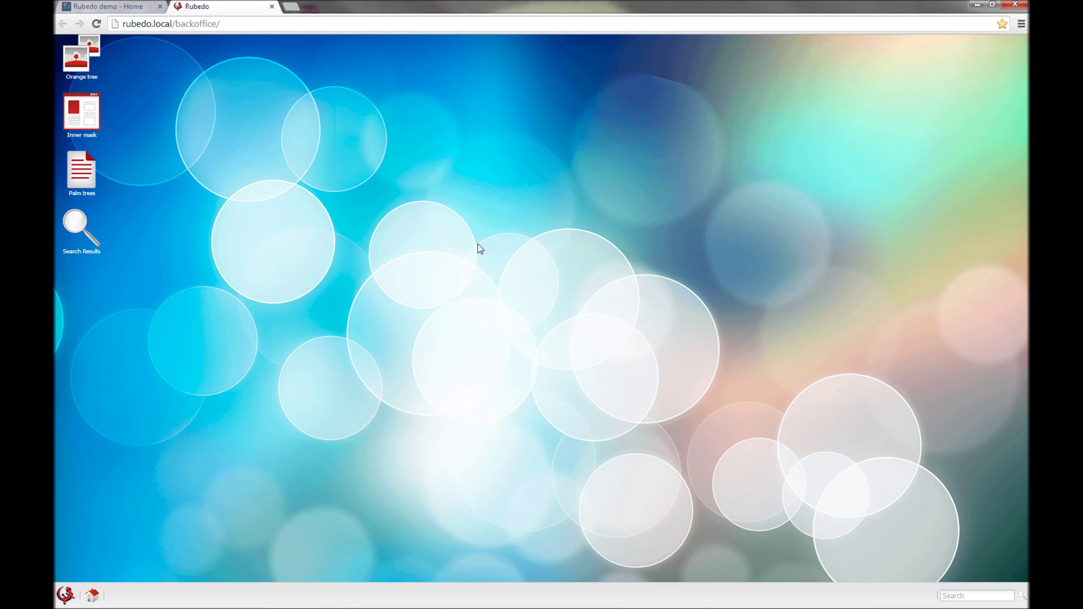
Step: Open the back-office main menu, browse the Studio tools, then close and reopen the menu
click(66, 596)
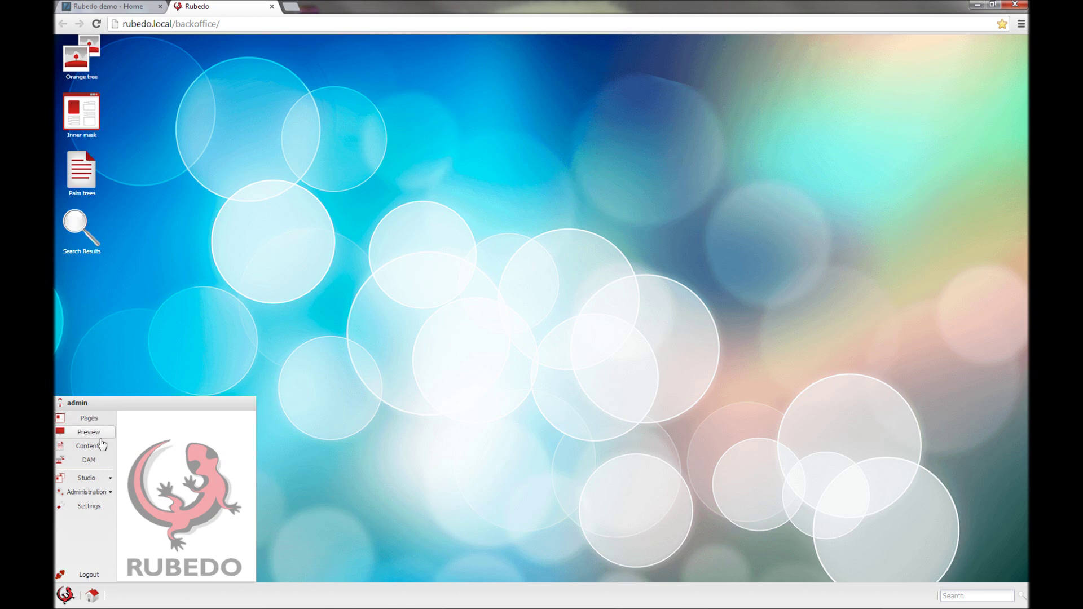
mouse_move(87, 481)
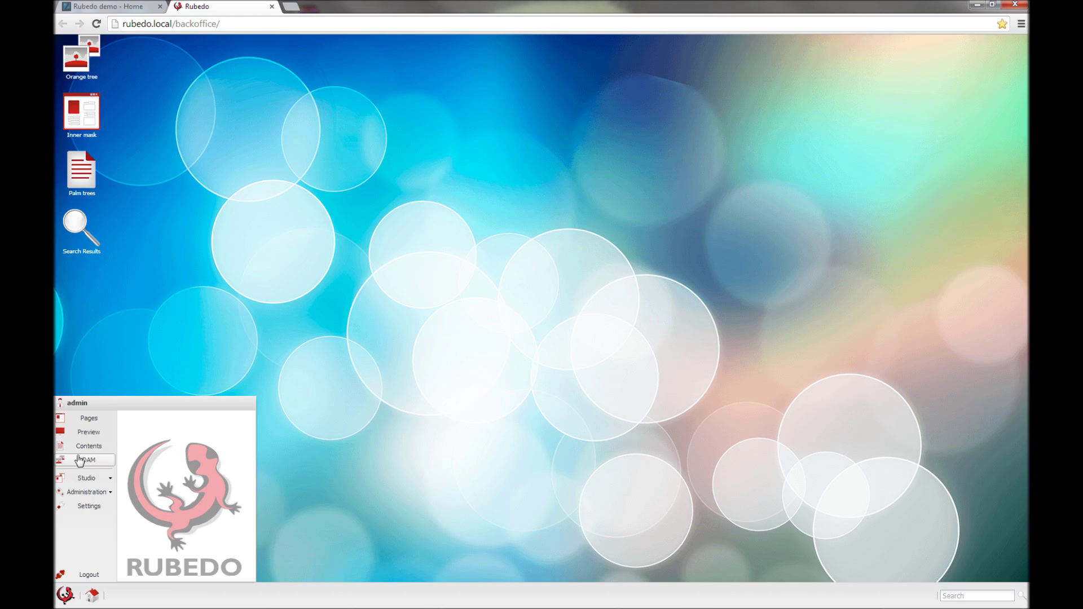
click(86, 477)
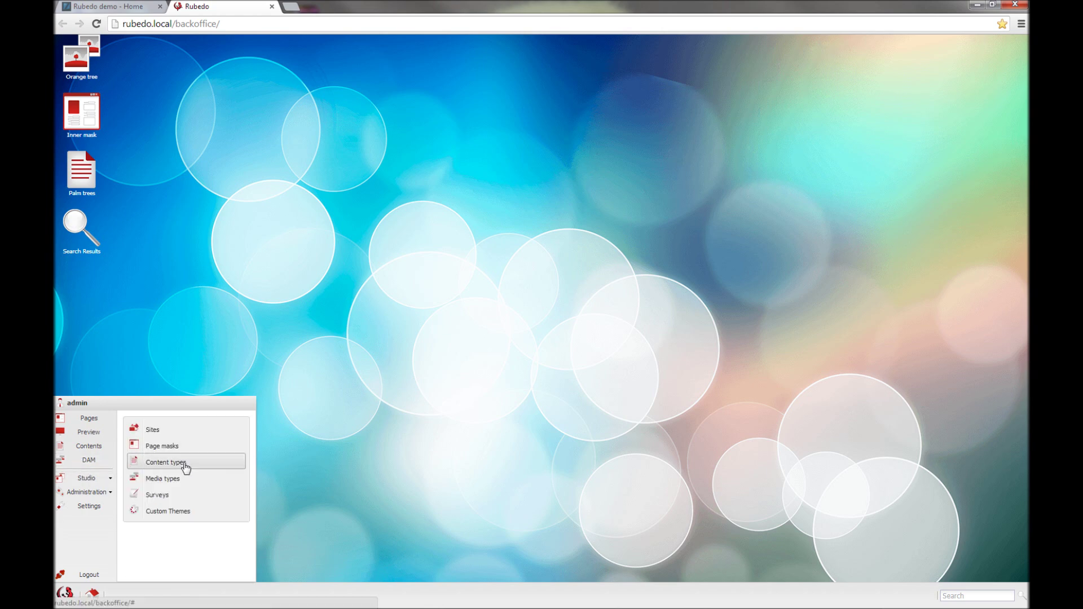
click(178, 432)
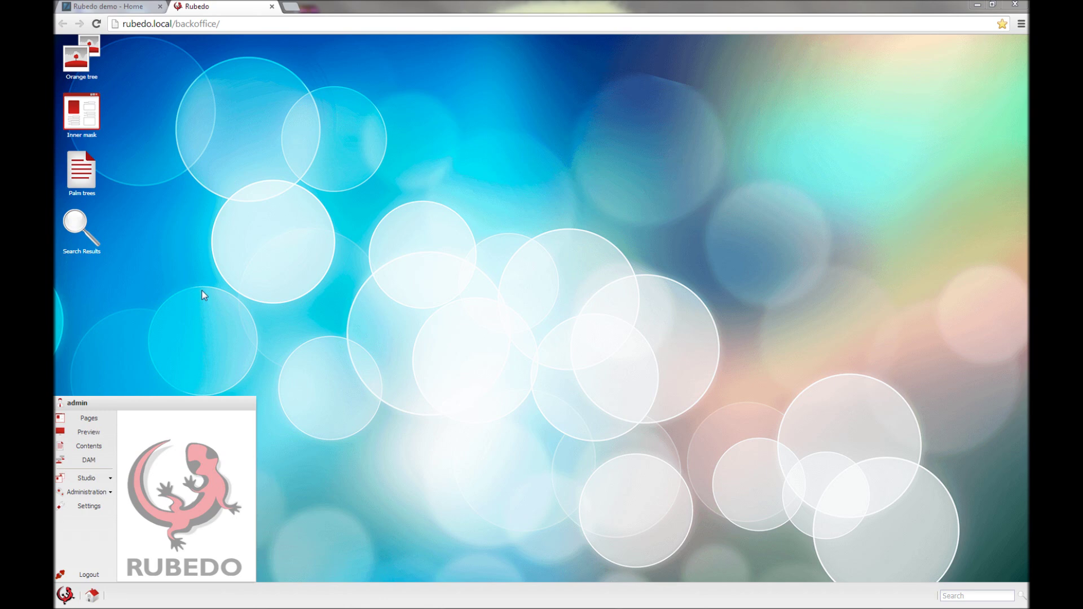
click(353, 333)
click(65, 595)
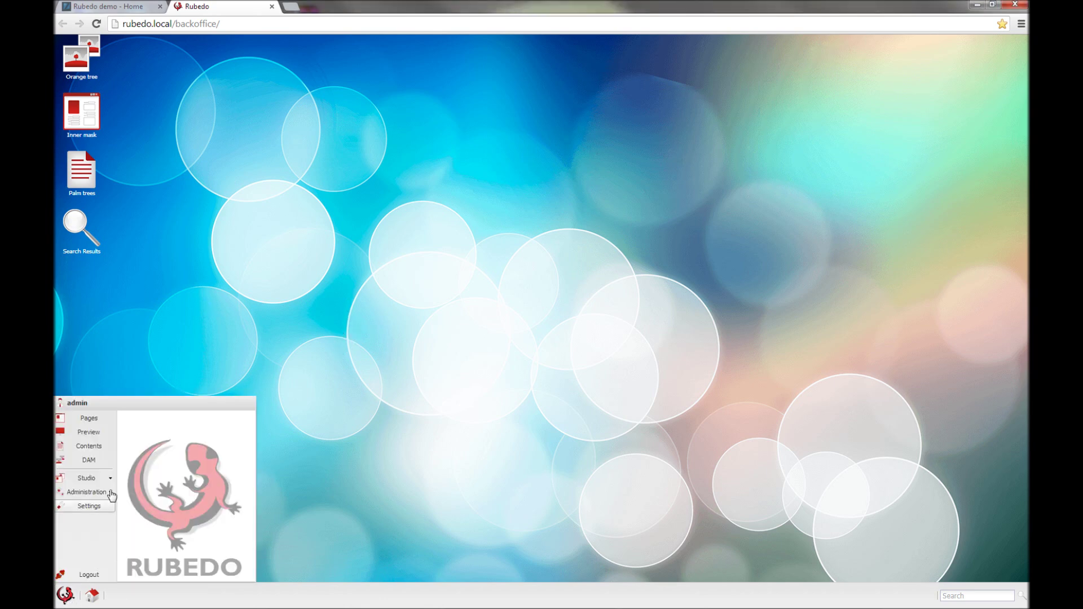
Step: Open the Contents manager and list all Event content items
click(89, 445)
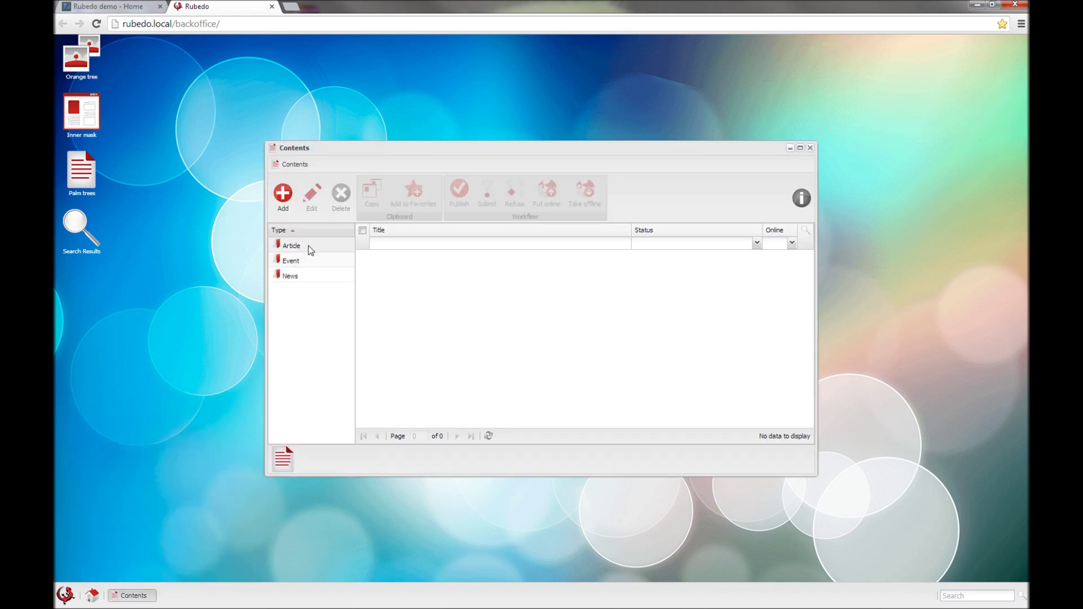
click(309, 262)
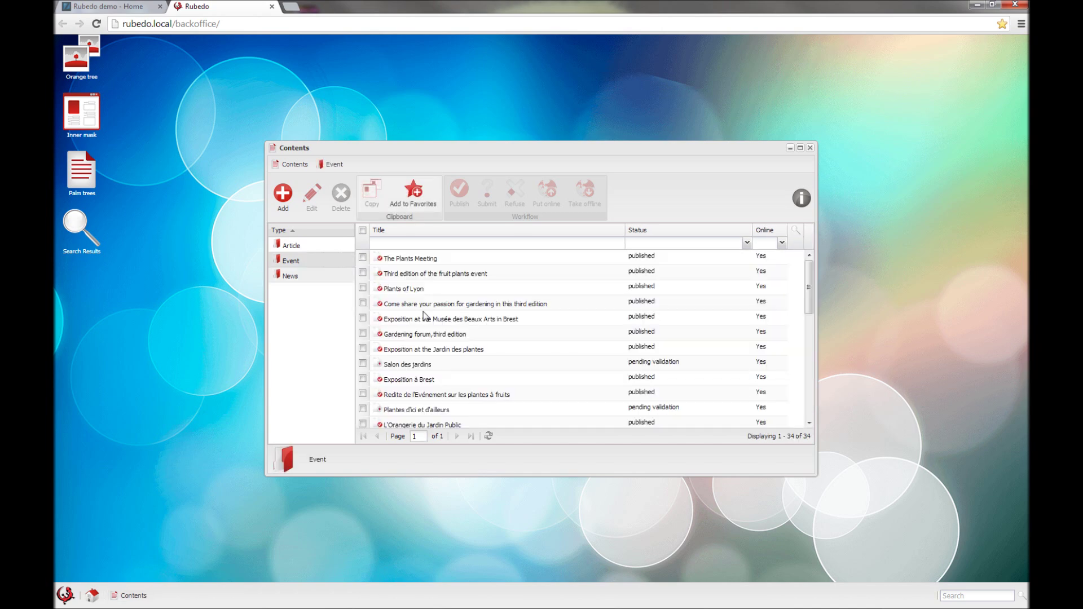
scroll(485, 313, down, 10)
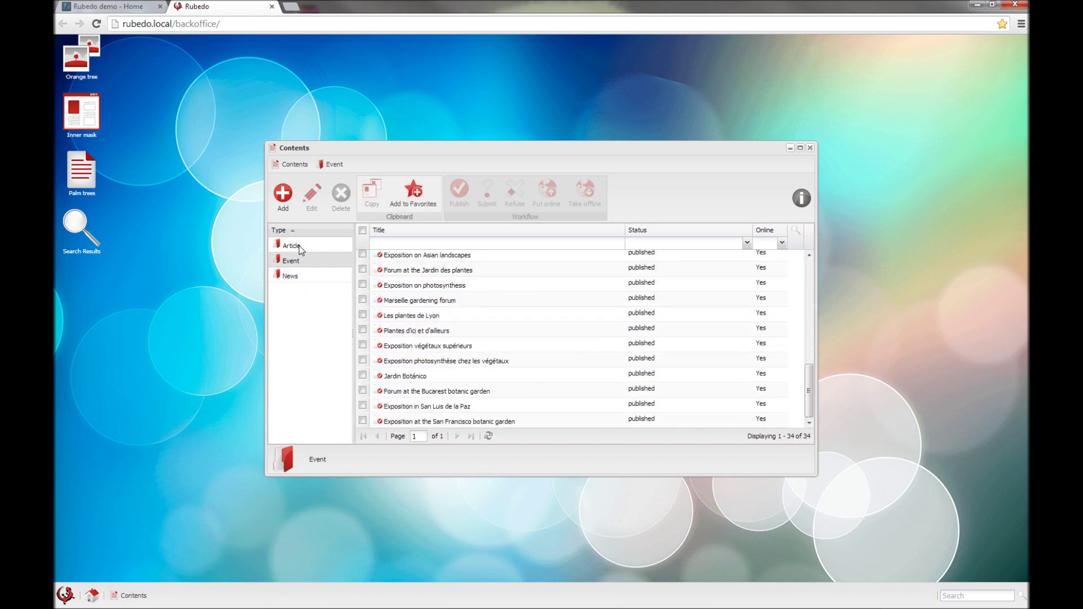
Step: Filter Events by pending-validation status and by a palm title, clear both, and select The Plants Meeting
click(747, 243)
click(683, 269)
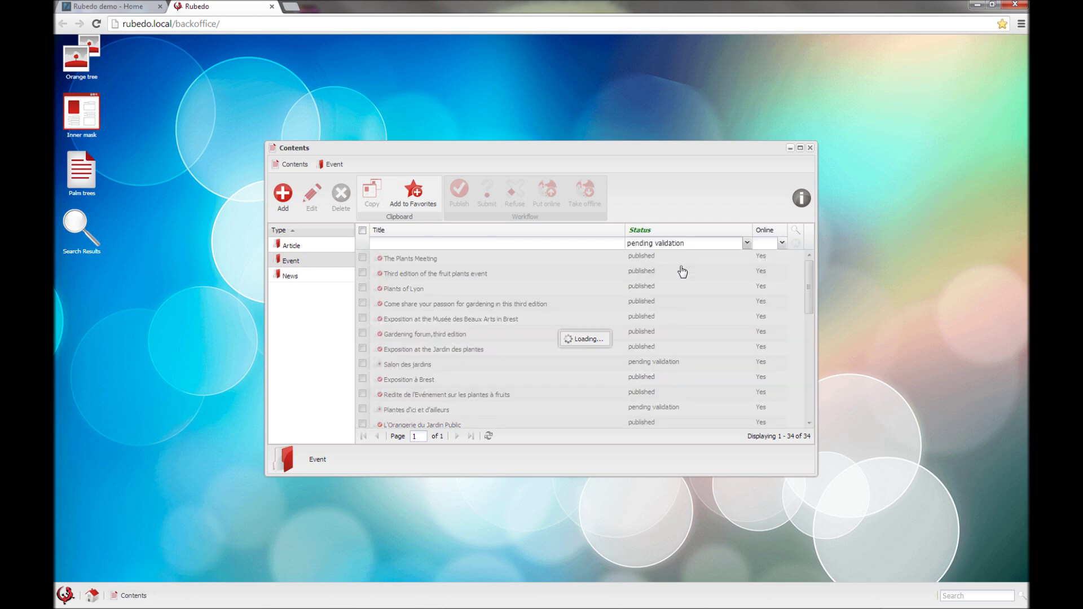
click(756, 243)
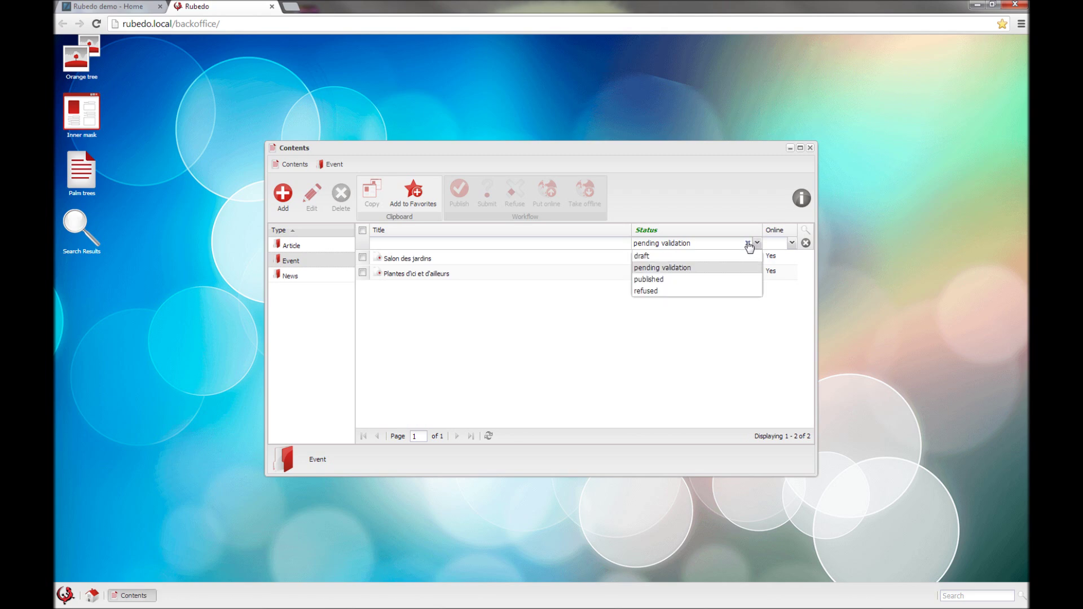
click(748, 242)
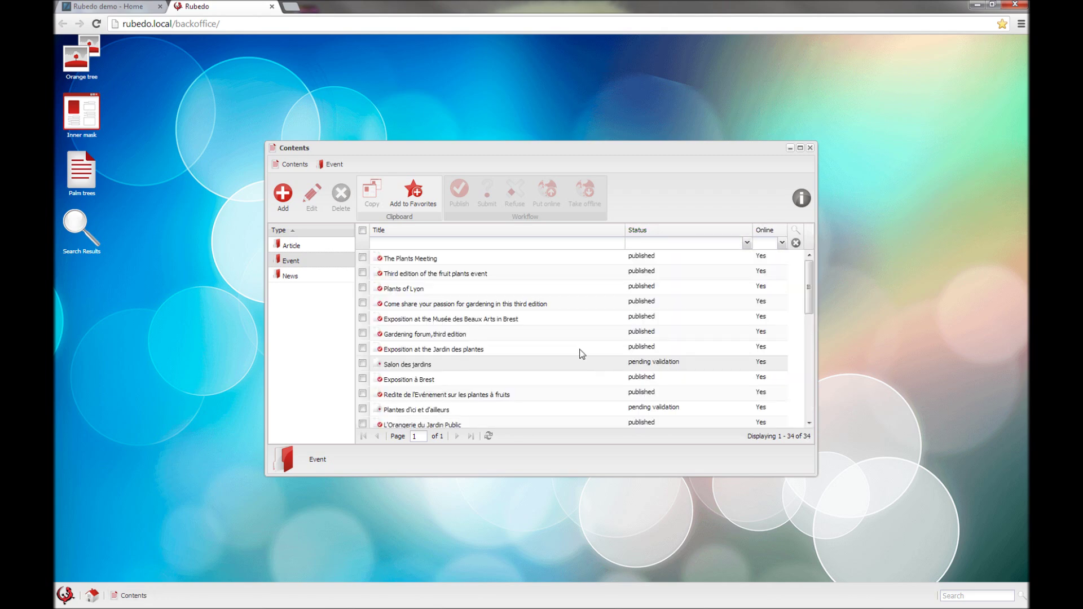
click(452, 261)
click(565, 240)
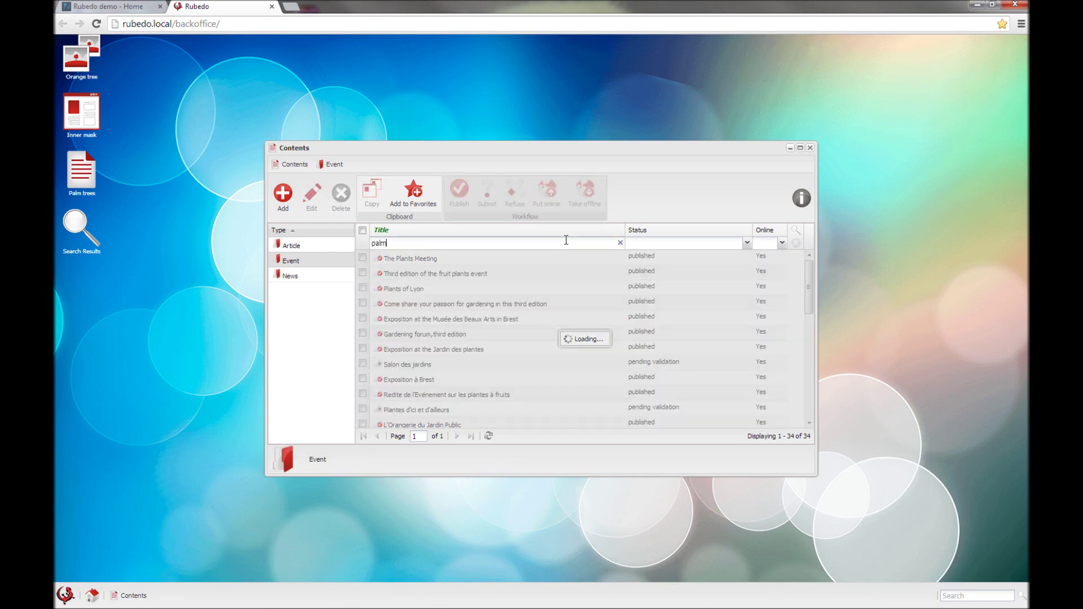
click(626, 243)
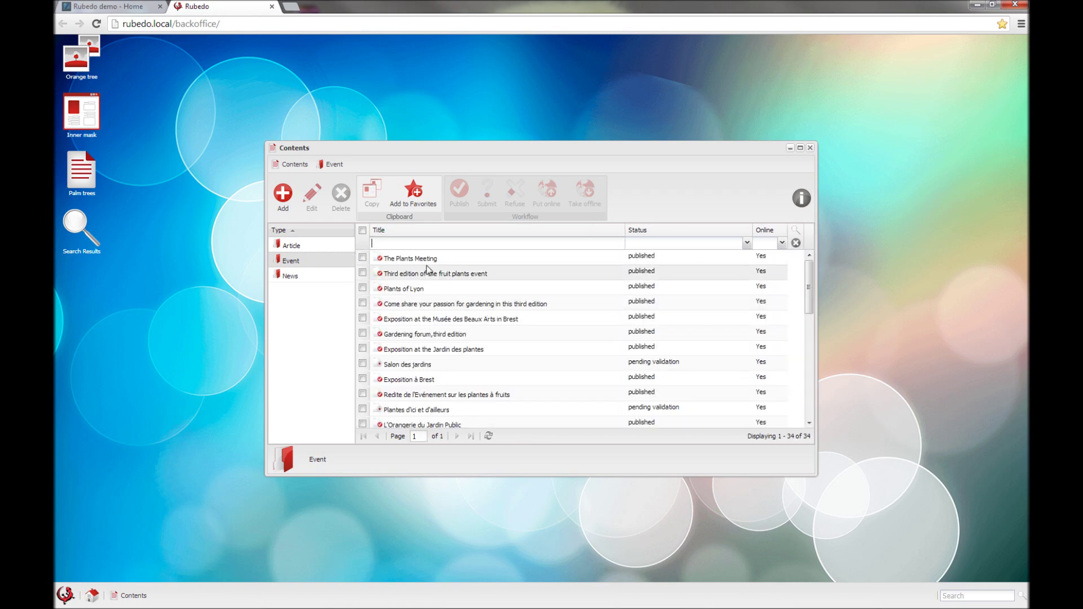
click(420, 263)
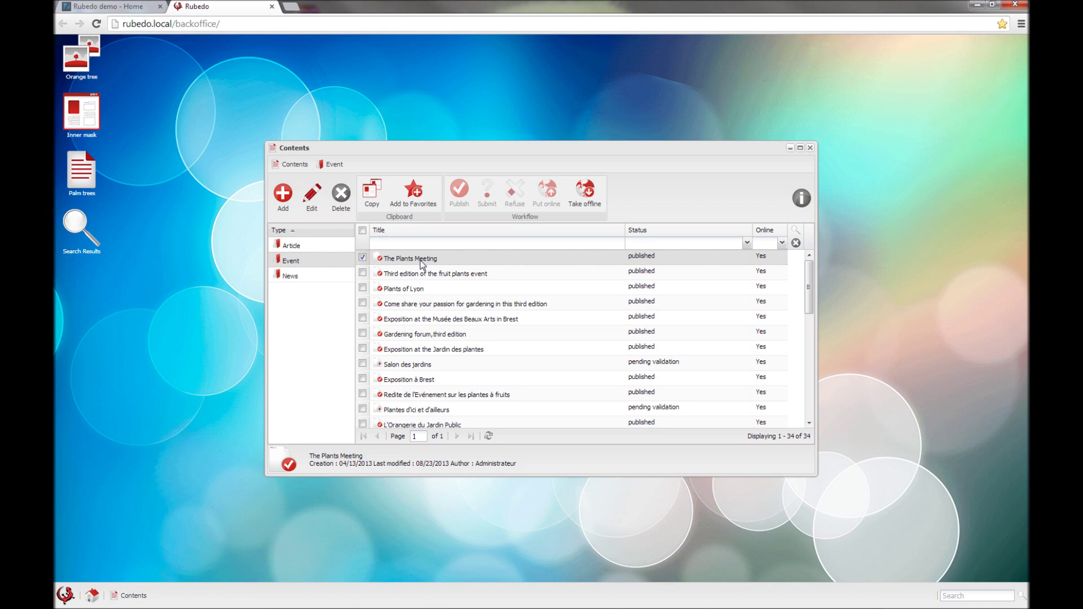
Step: Open The Plants Meeting event in its edit window and look over its fields
double_click(420, 264)
scroll(336, 344, down, 2)
scroll(336, 344, up, 2)
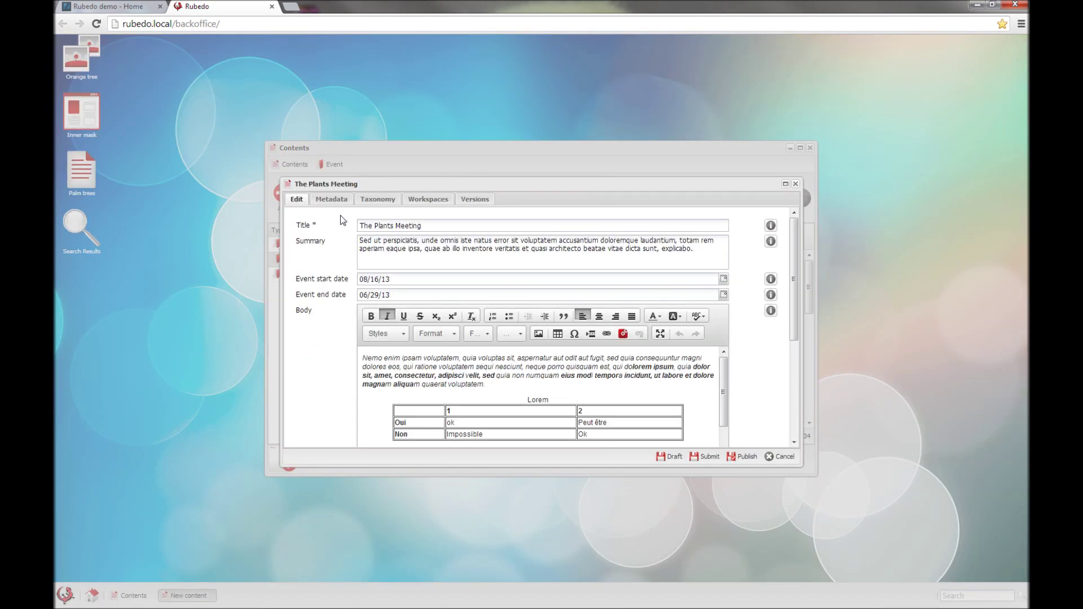
scroll(361, 350, down, 5)
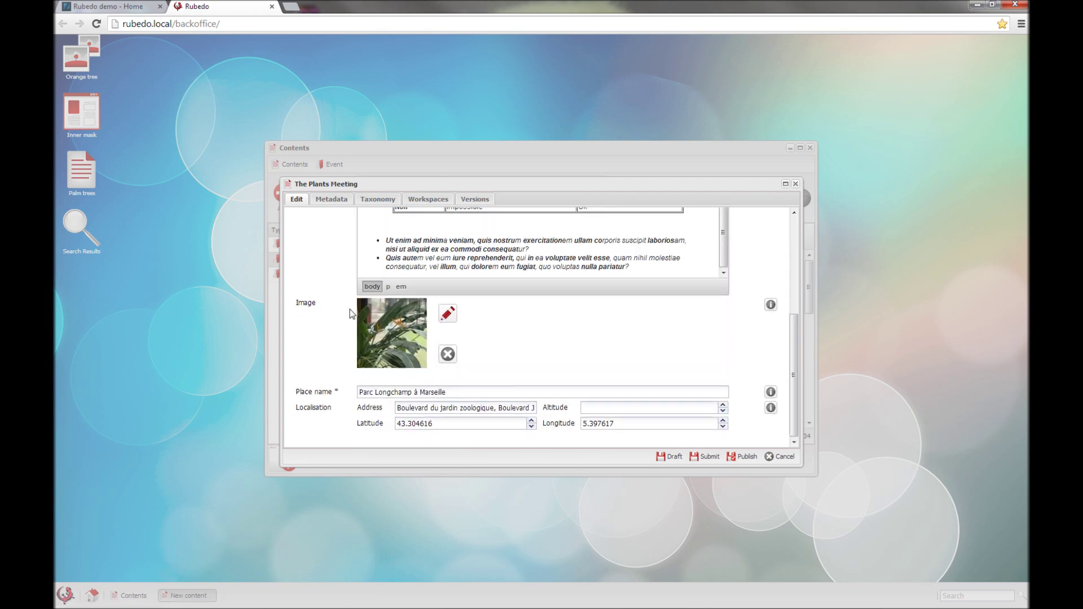
scroll(346, 345, up, 5)
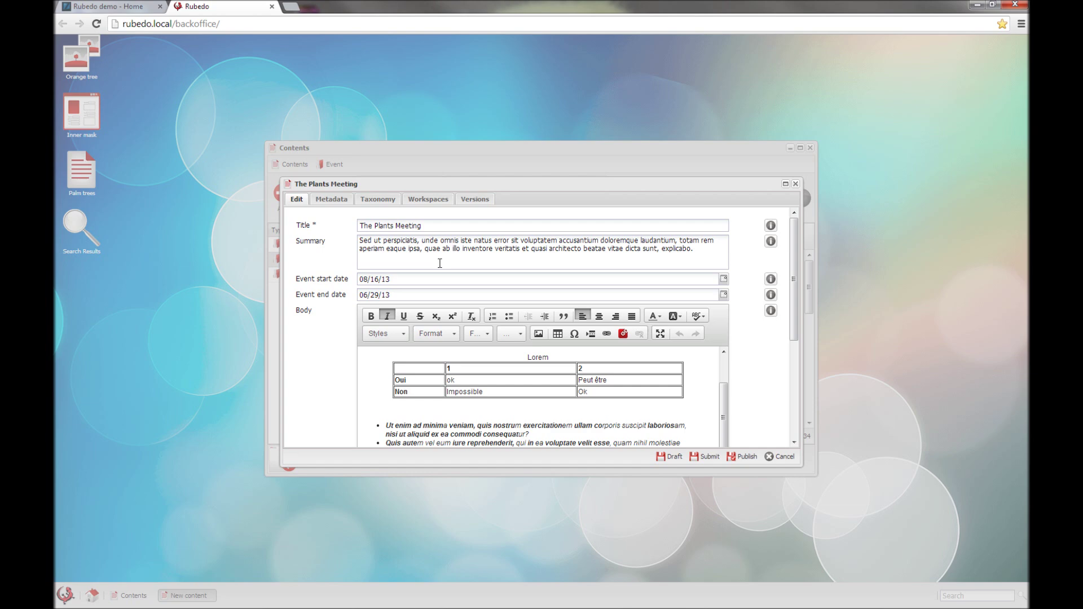
scroll(434, 265, down, 5)
scroll(394, 276, up, 5)
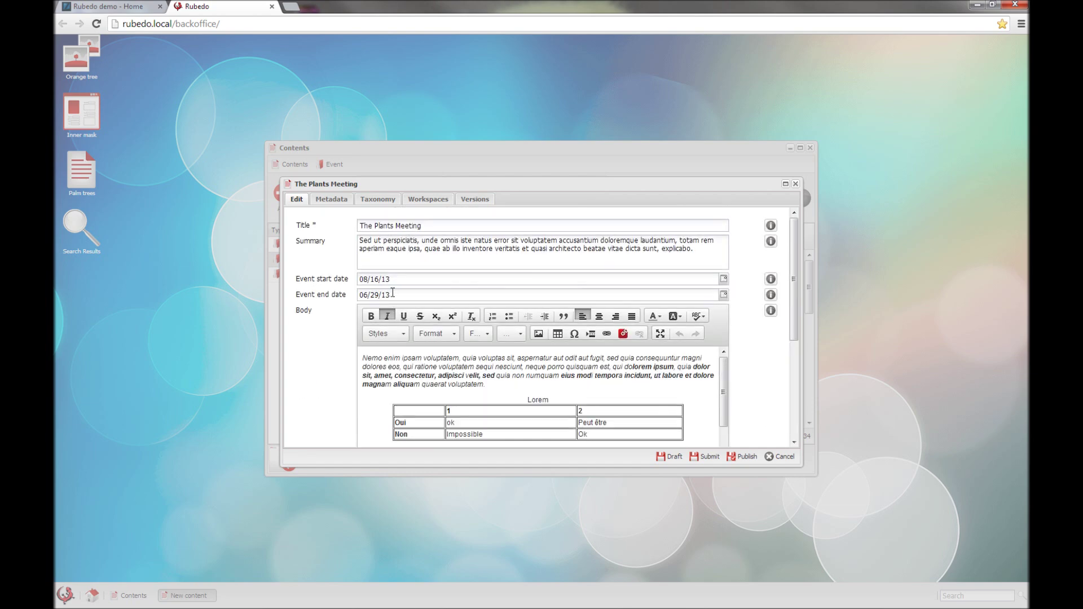
Step: Review the Metadata, Taxonomy, Workspaces and Versions tabs, then return to Edit and minimize the editor
click(325, 203)
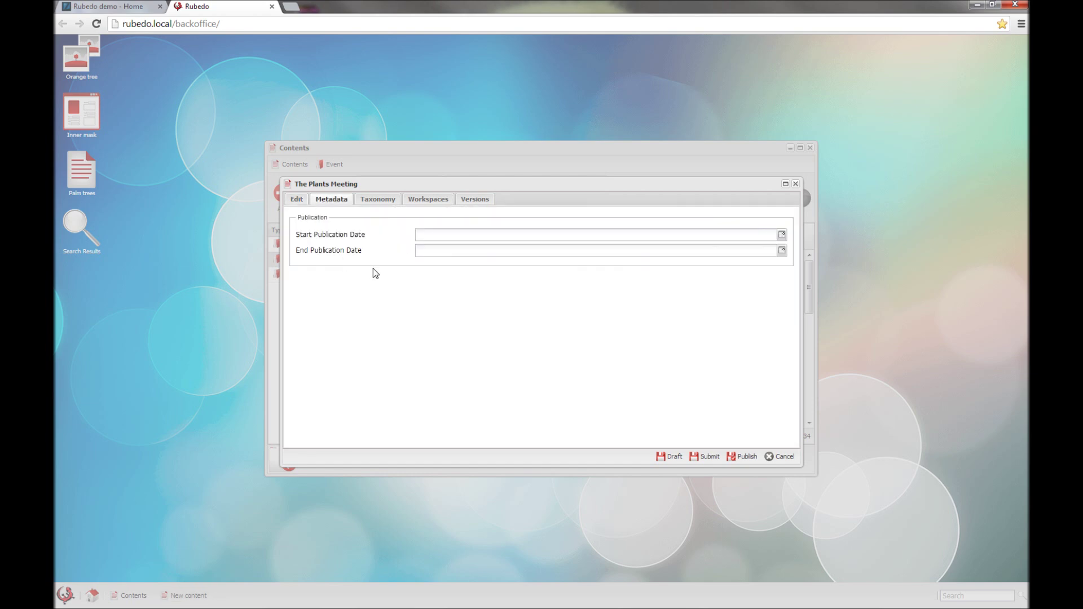
click(378, 200)
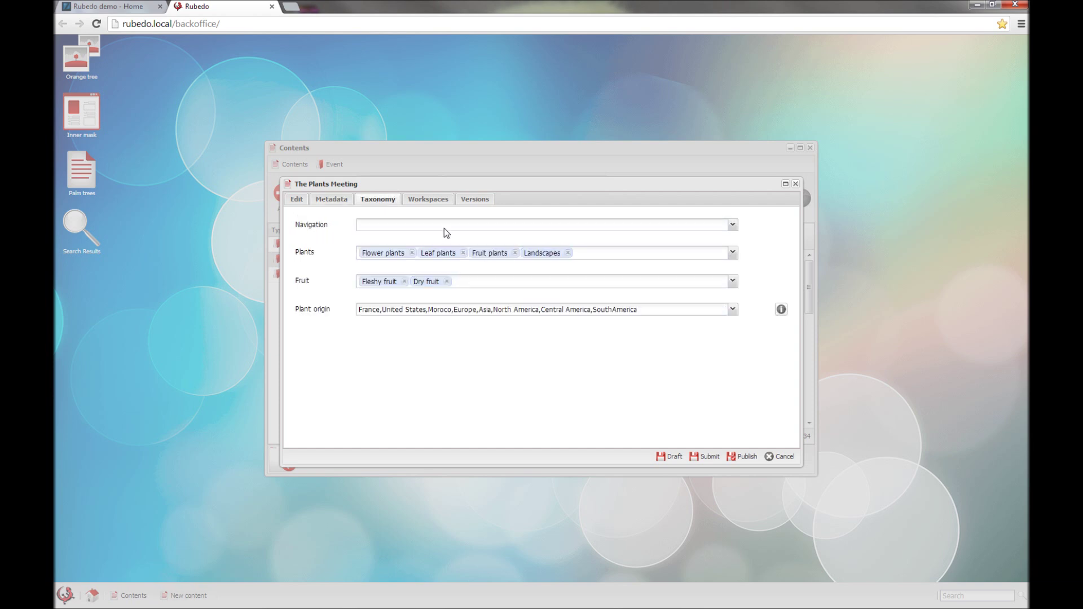
click(430, 201)
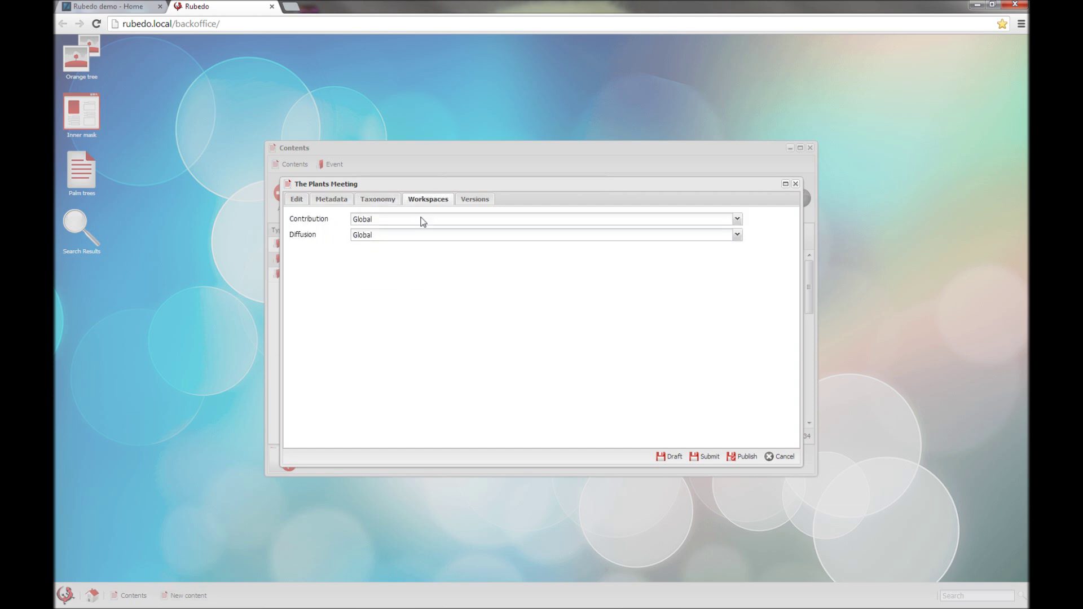
click(484, 201)
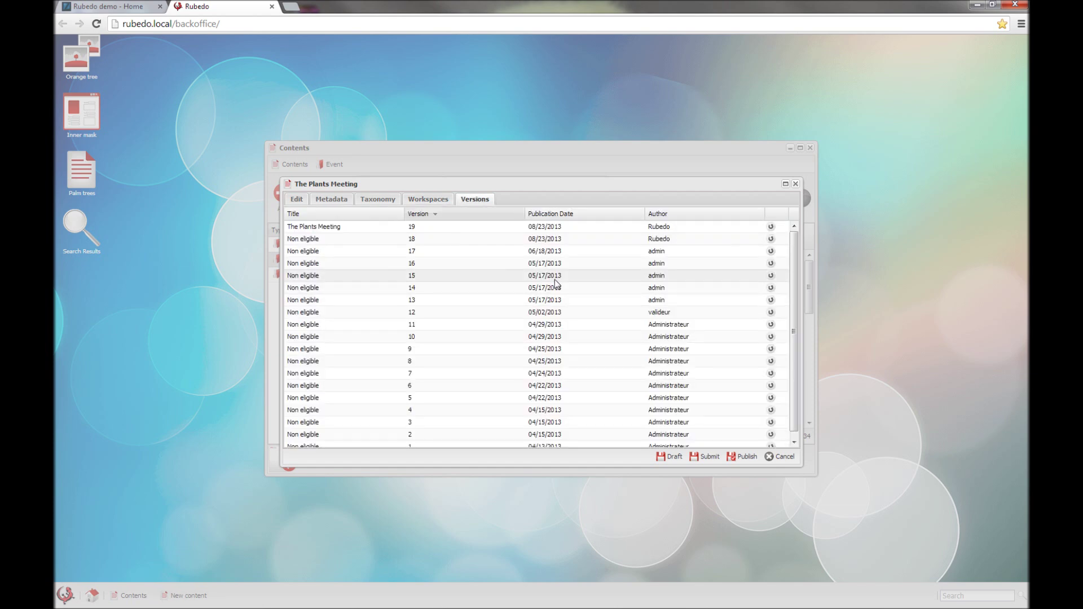
click(302, 204)
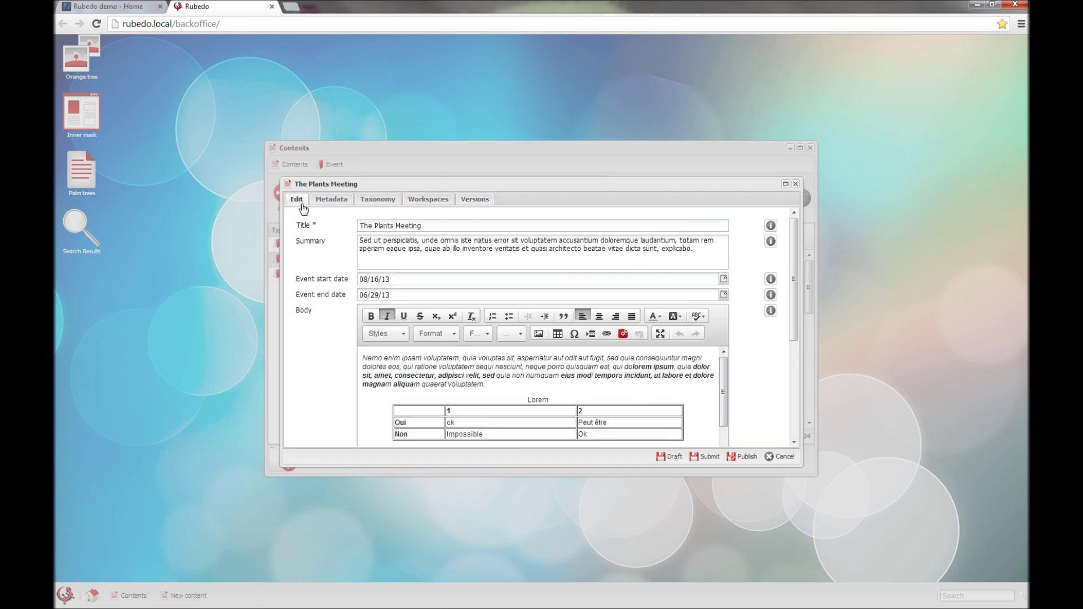
click(785, 184)
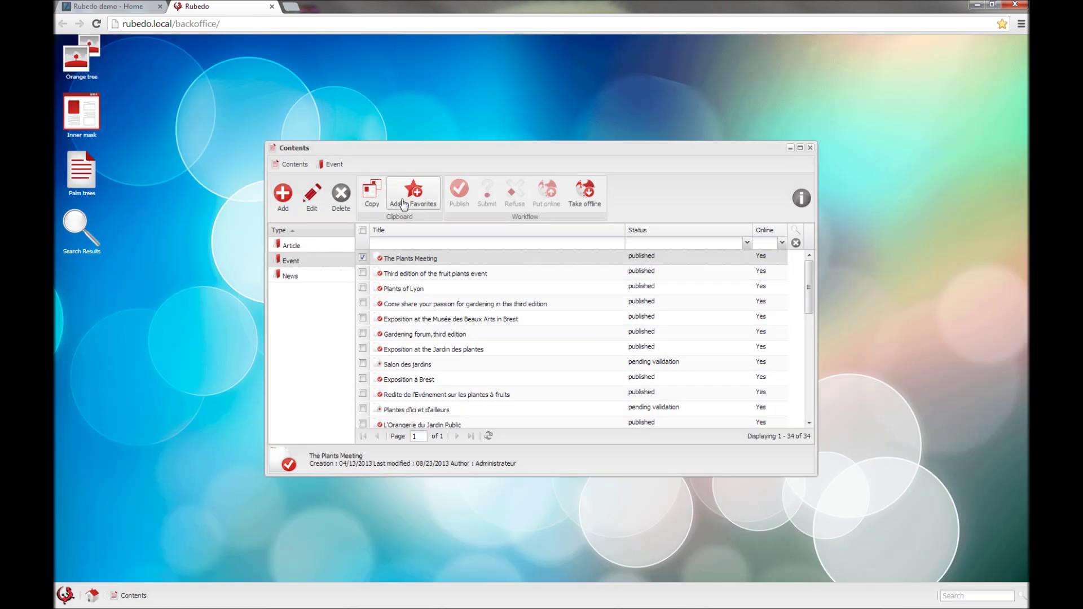
Step: Add The Plants Meeting to favourites, close Contents, and reopen the event from its desktop shortcut
click(403, 204)
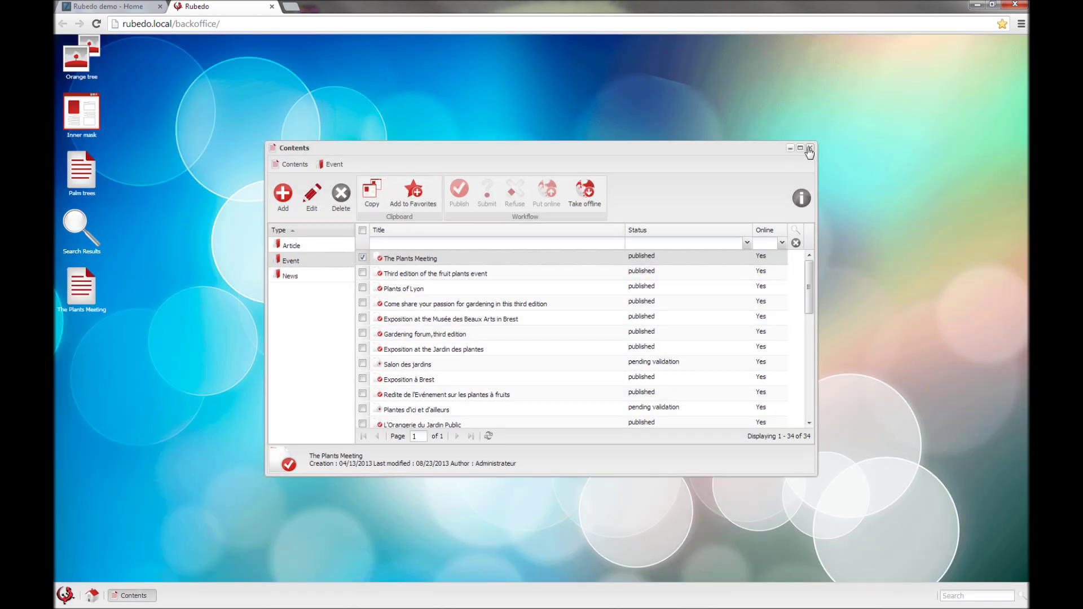
click(810, 149)
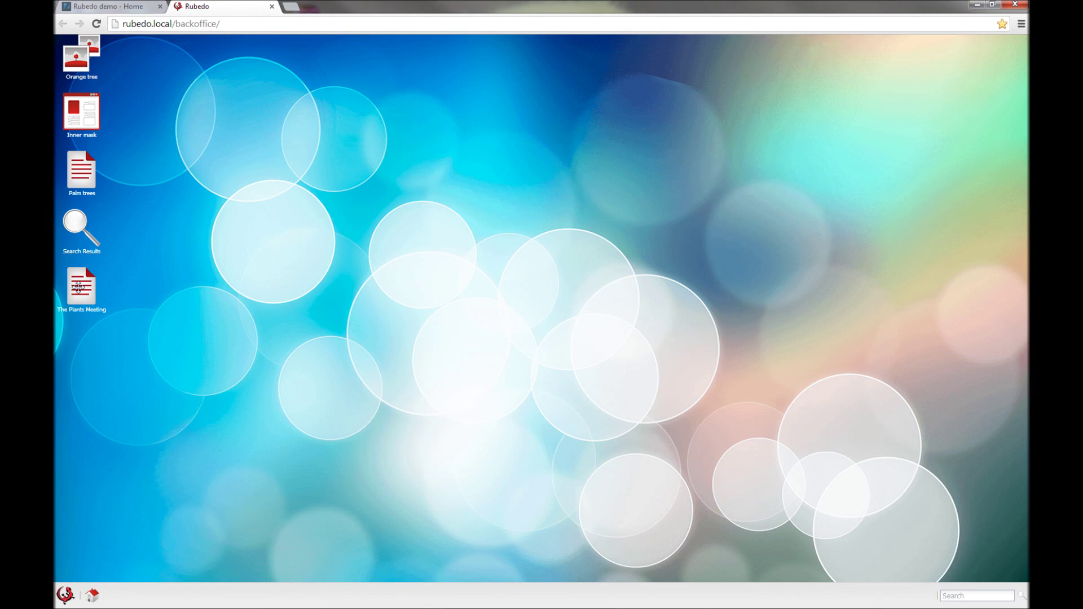
double_click(78, 288)
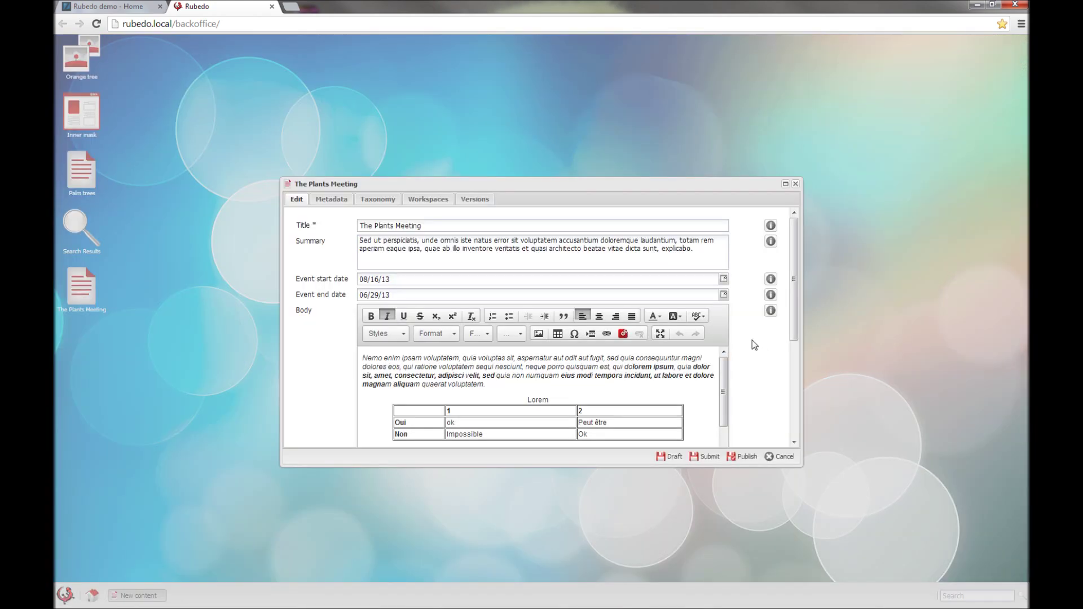
Step: Open the event's image library and close it without choosing, then close the editor
scroll(754, 345, down, 5)
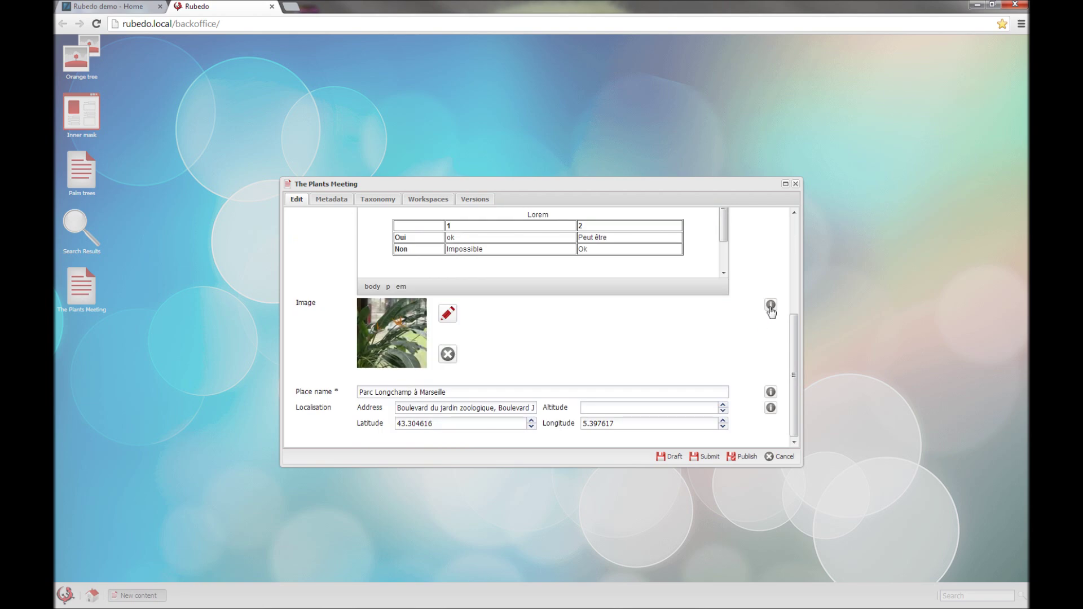
scroll(746, 309, up, 5)
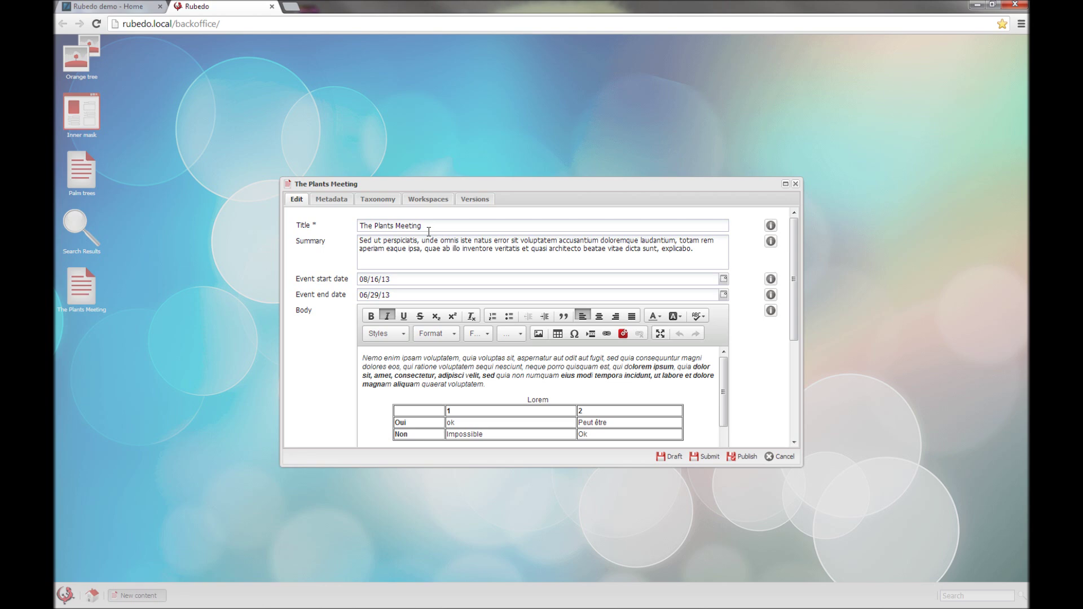
scroll(646, 295, down, 2)
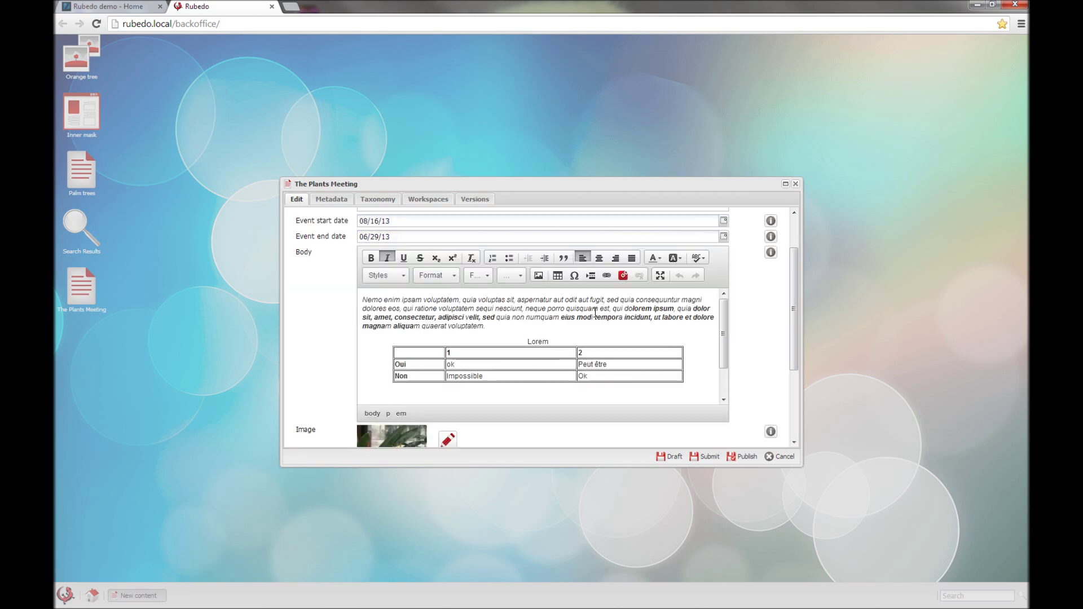
scroll(683, 334, down, 5)
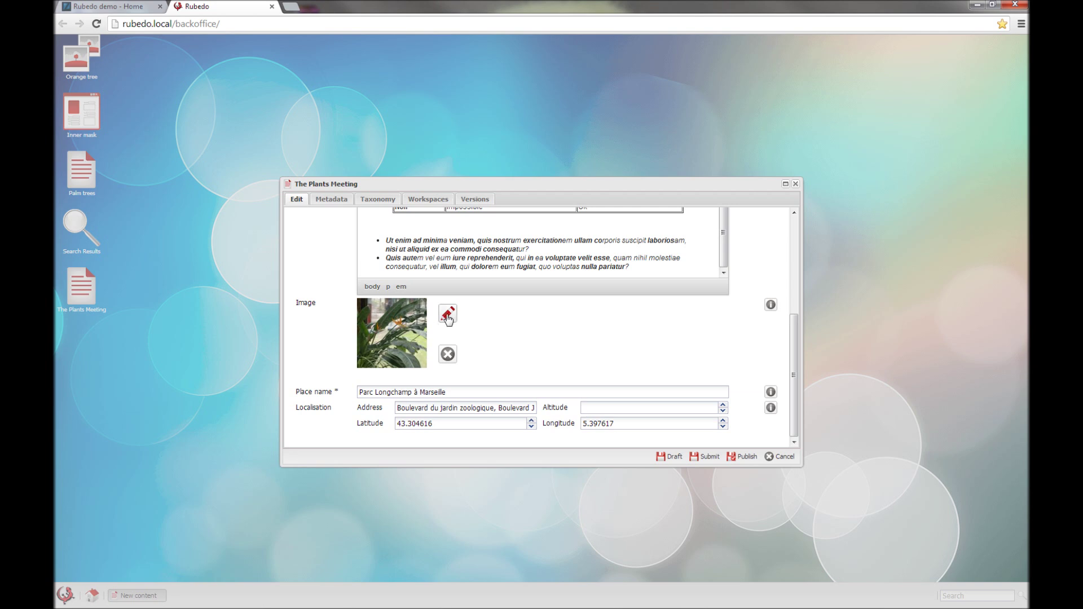
click(447, 316)
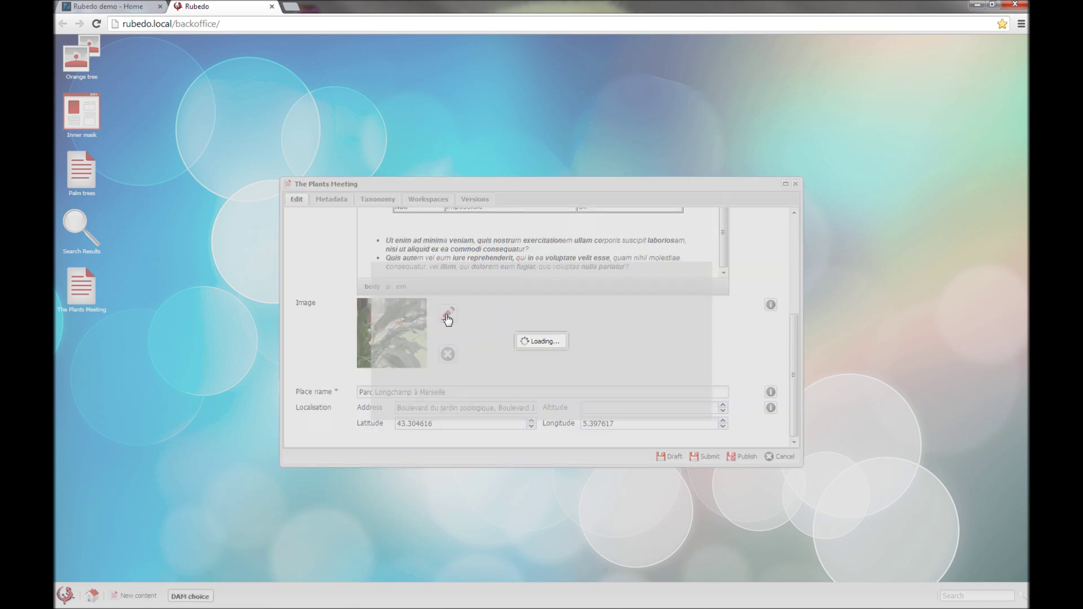
click(708, 212)
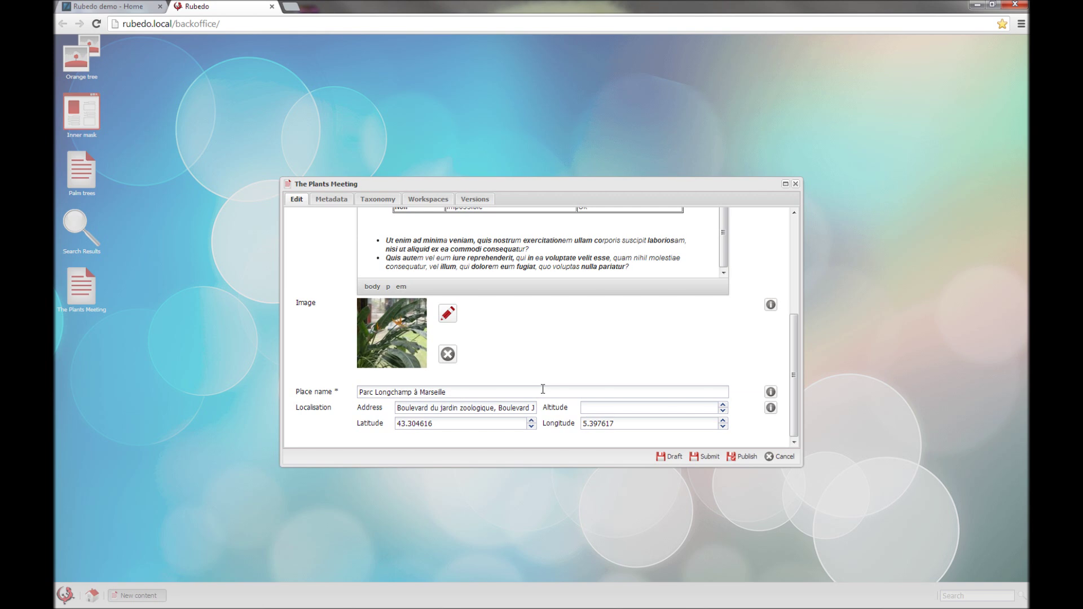
click(795, 185)
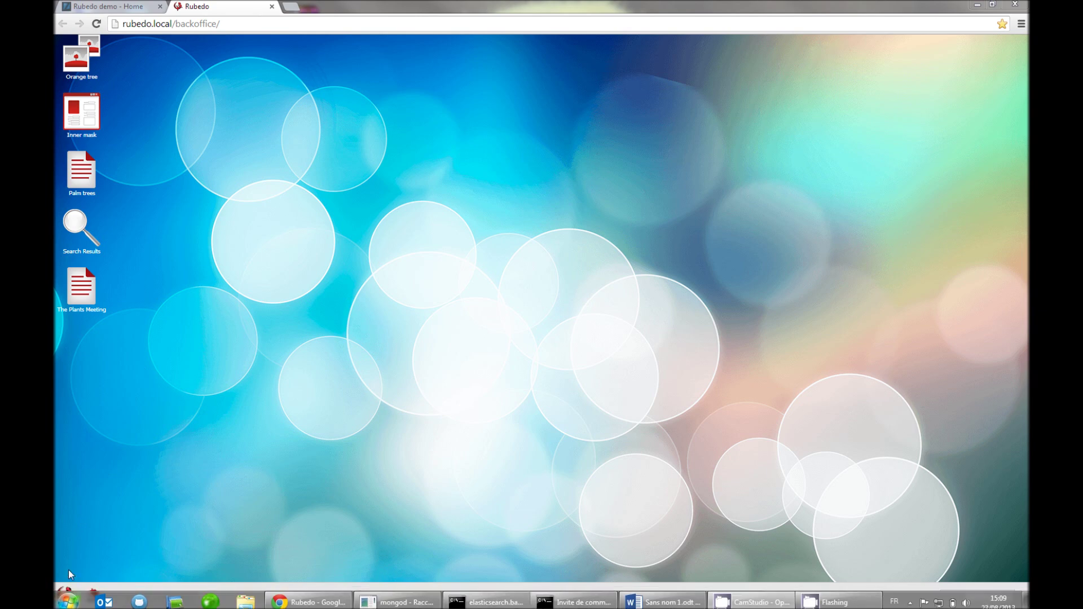
Step: Open Studio > Content types and the Event content type definition
click(65, 594)
mouse_move(99, 484)
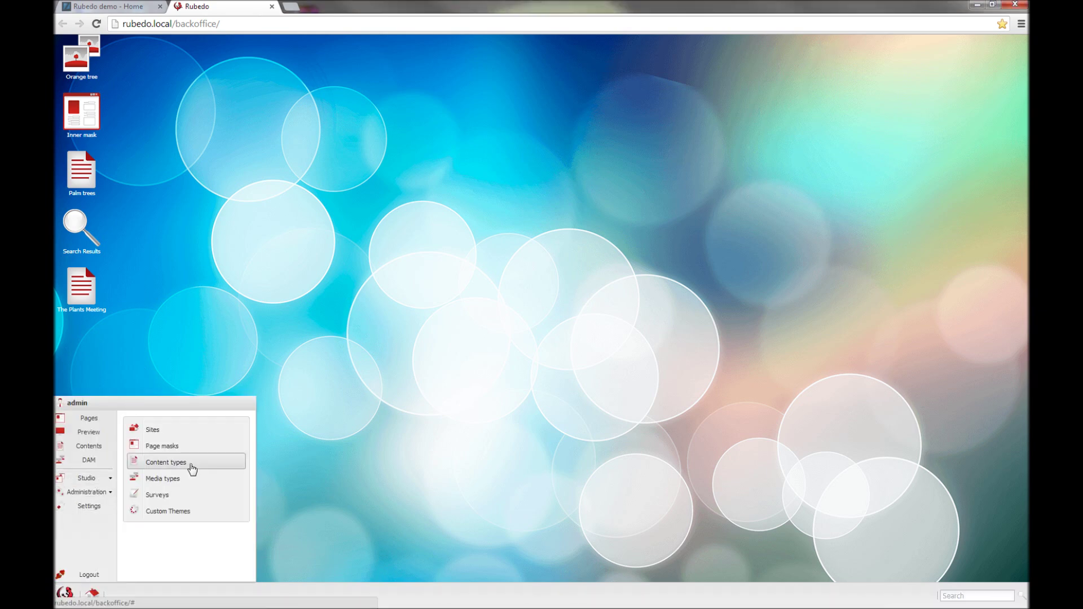
click(192, 468)
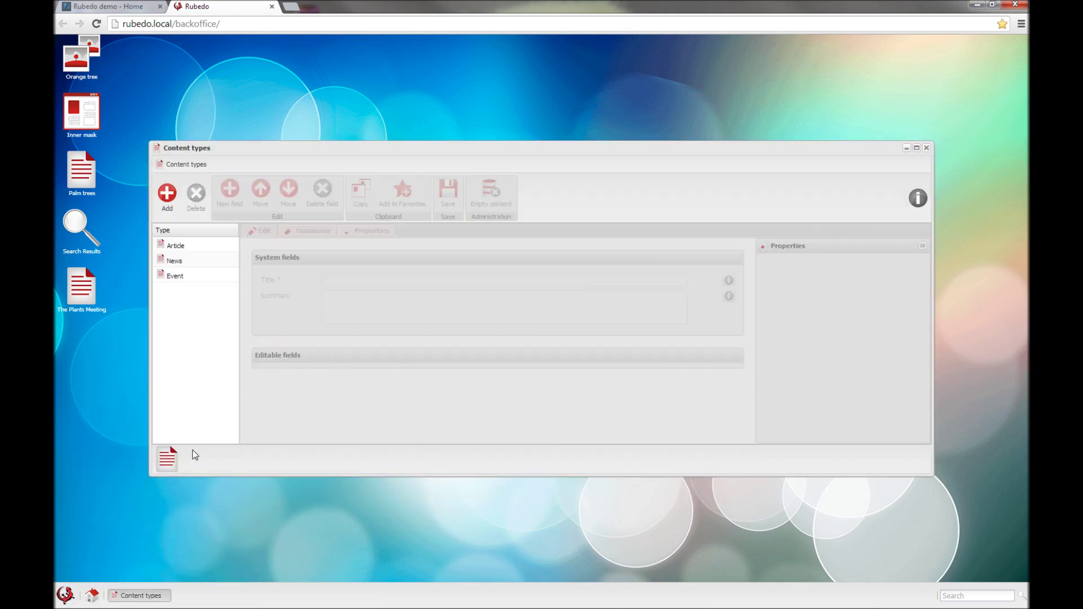
click(190, 275)
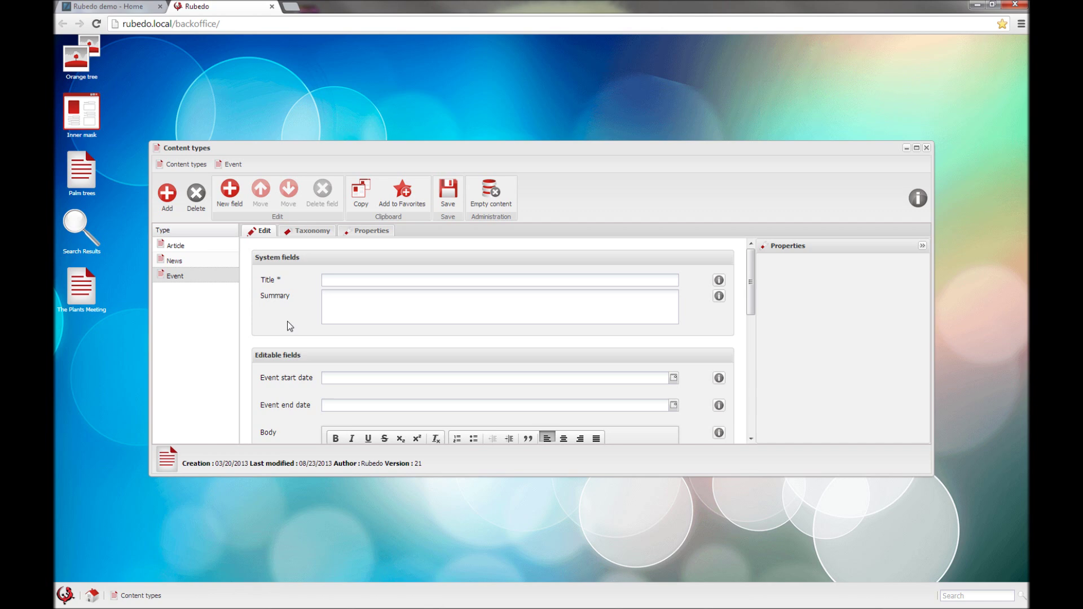
scroll(284, 332, down, 5)
scroll(283, 334, down, 3)
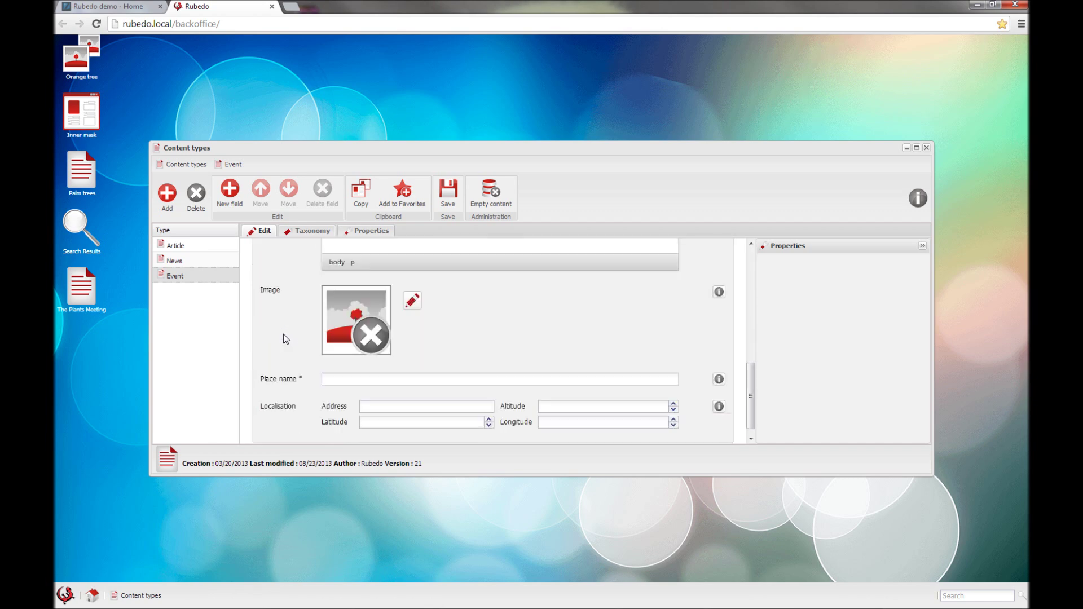
scroll(282, 334, up, 8)
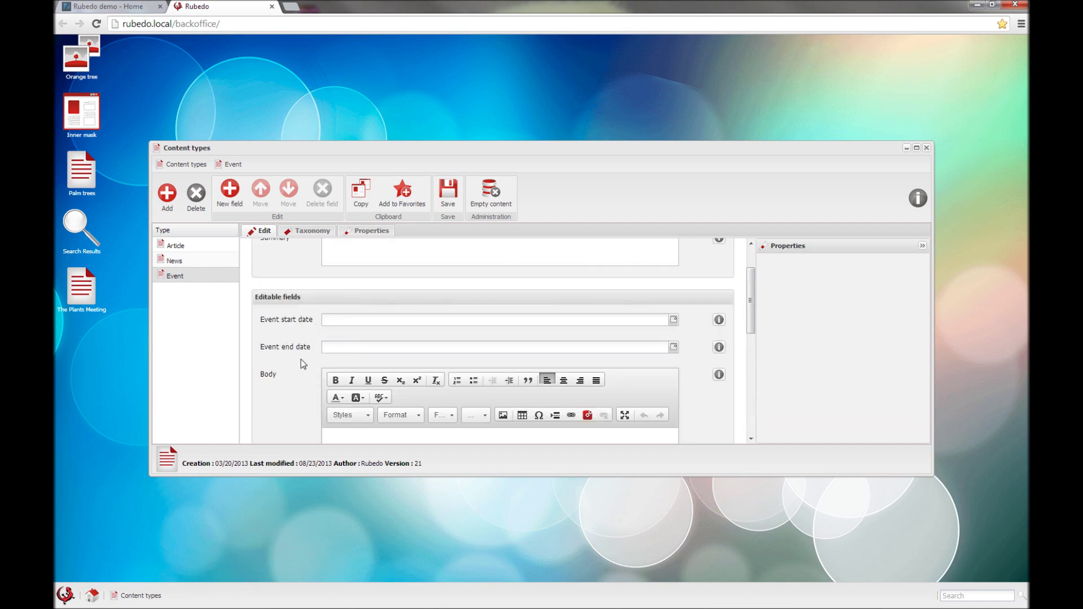
Step: Inspect the start date, Body, end date and Image field properties, then start adding a new field
click(368, 322)
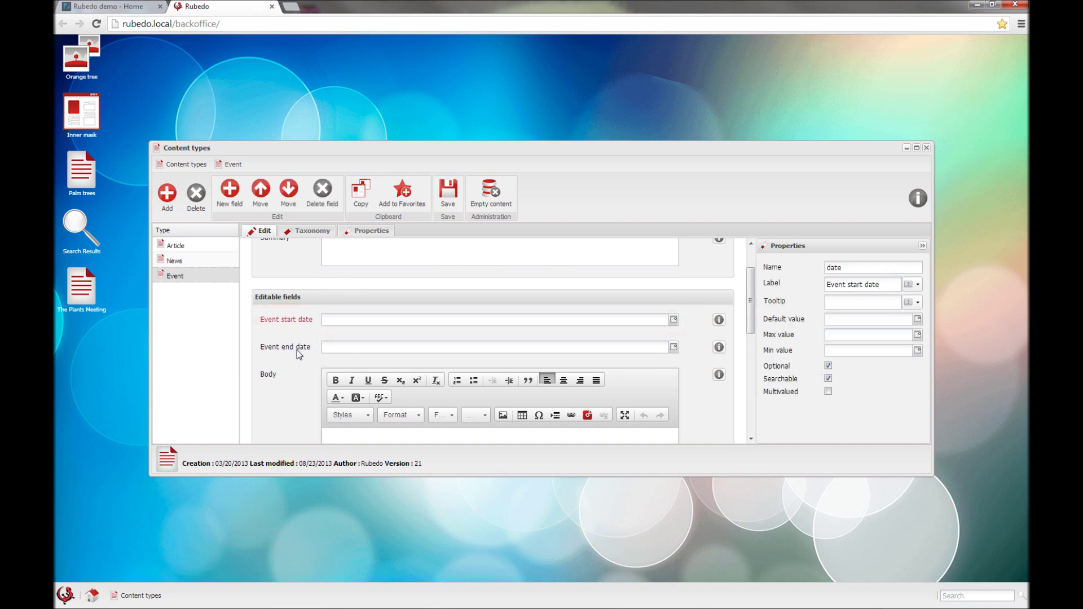
scroll(300, 356, down, 1)
click(343, 384)
click(585, 381)
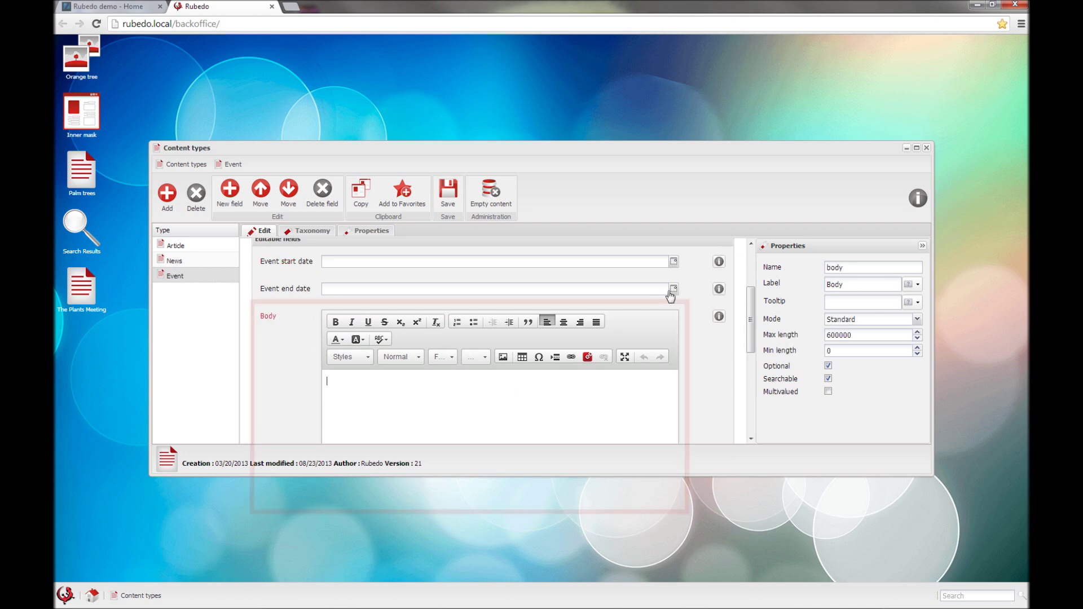
click(671, 296)
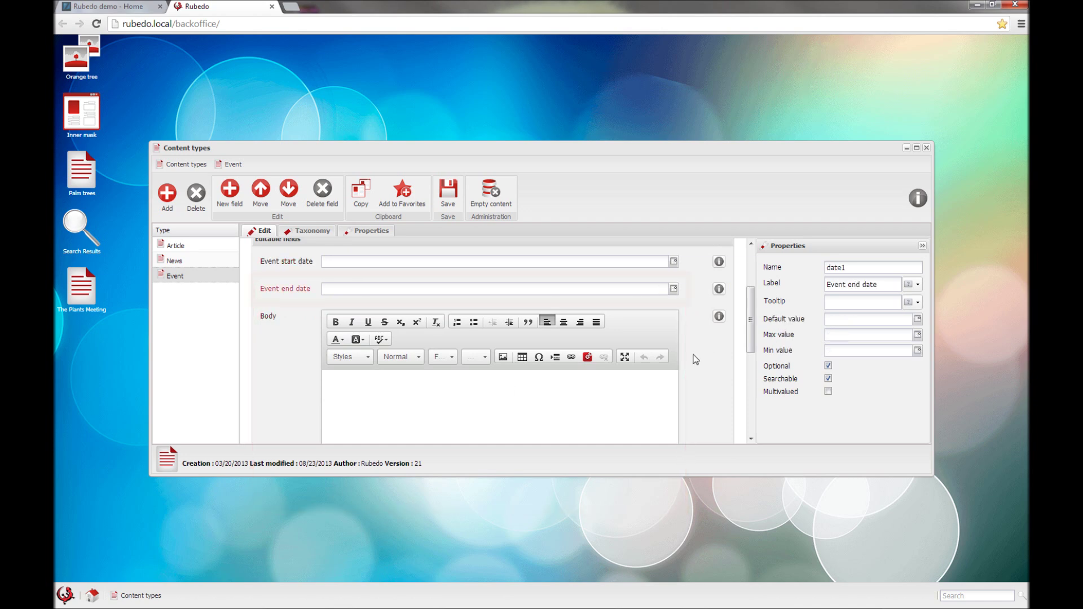
scroll(696, 357, down, 4)
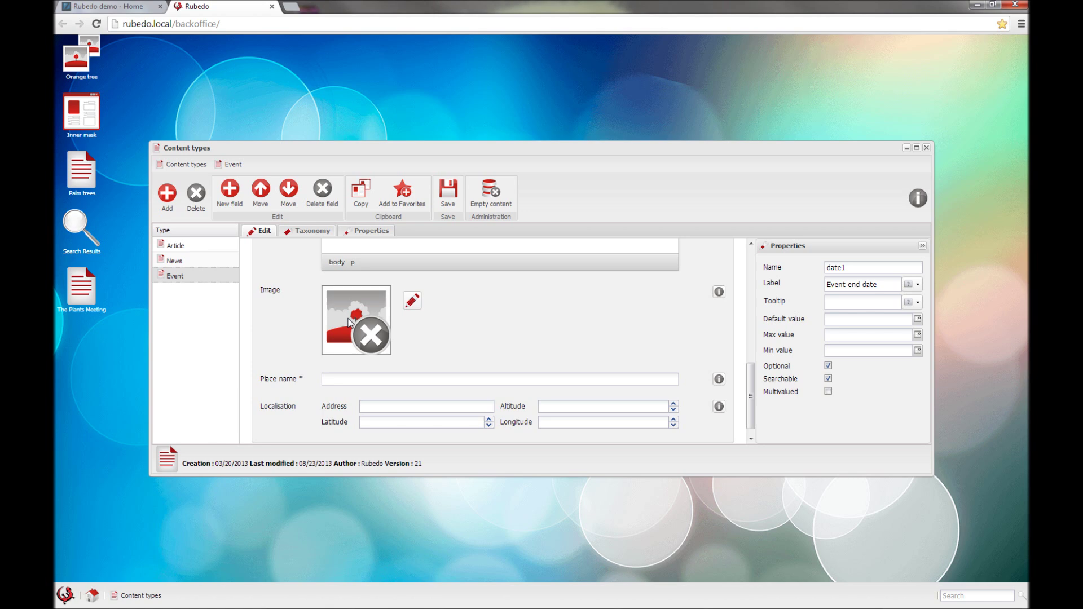
click(349, 323)
scroll(471, 357, down, 1)
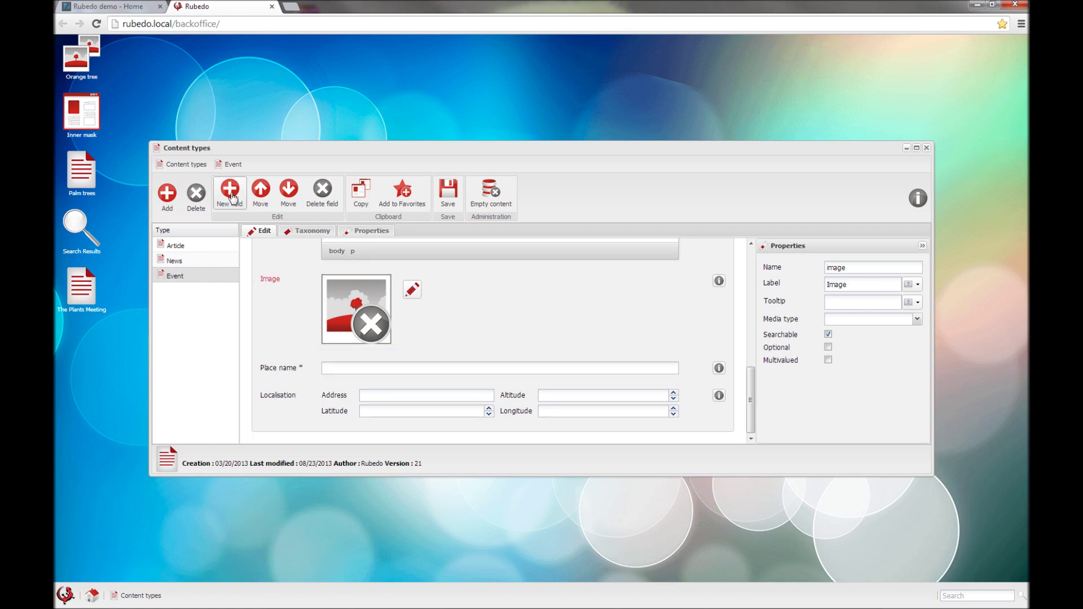
click(230, 196)
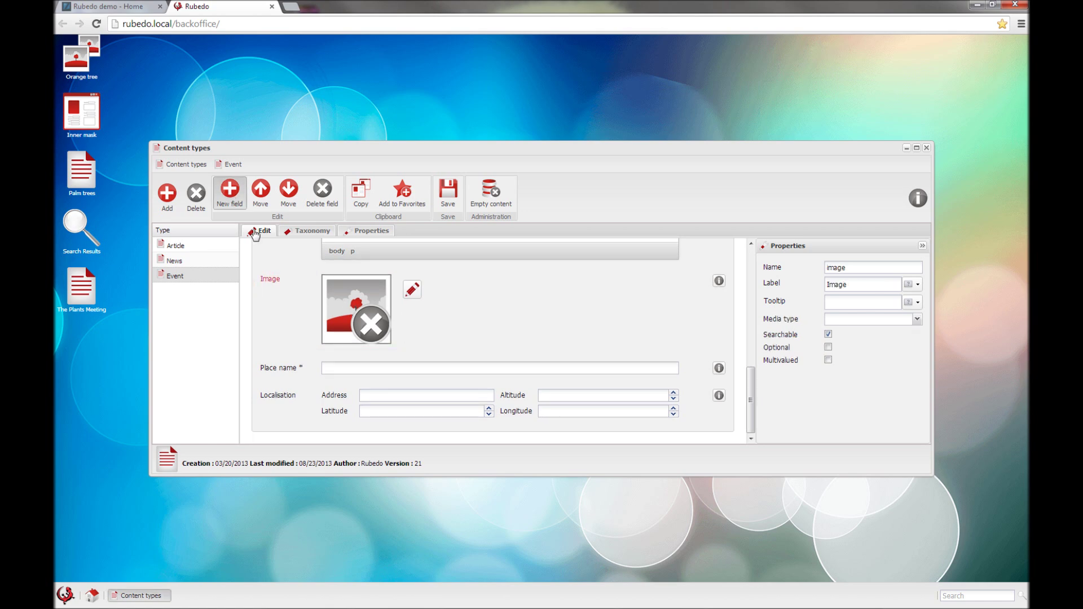
scroll(478, 271, down, 4)
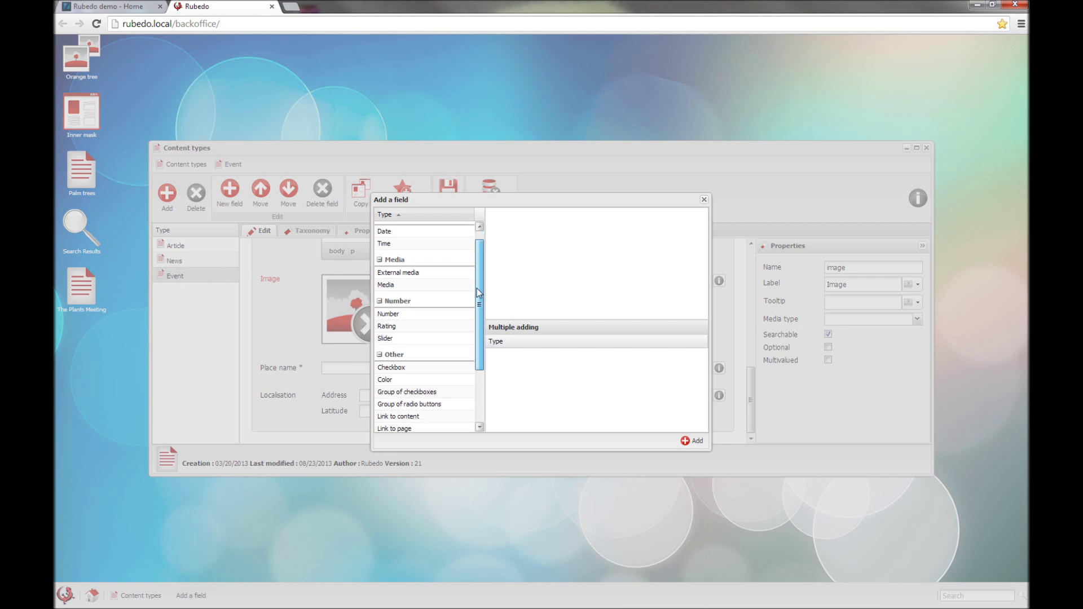
Step: Queue a Date and a Checkbox field, add both to Event, and drag the checkbox above the date
scroll(476, 263, up, 4)
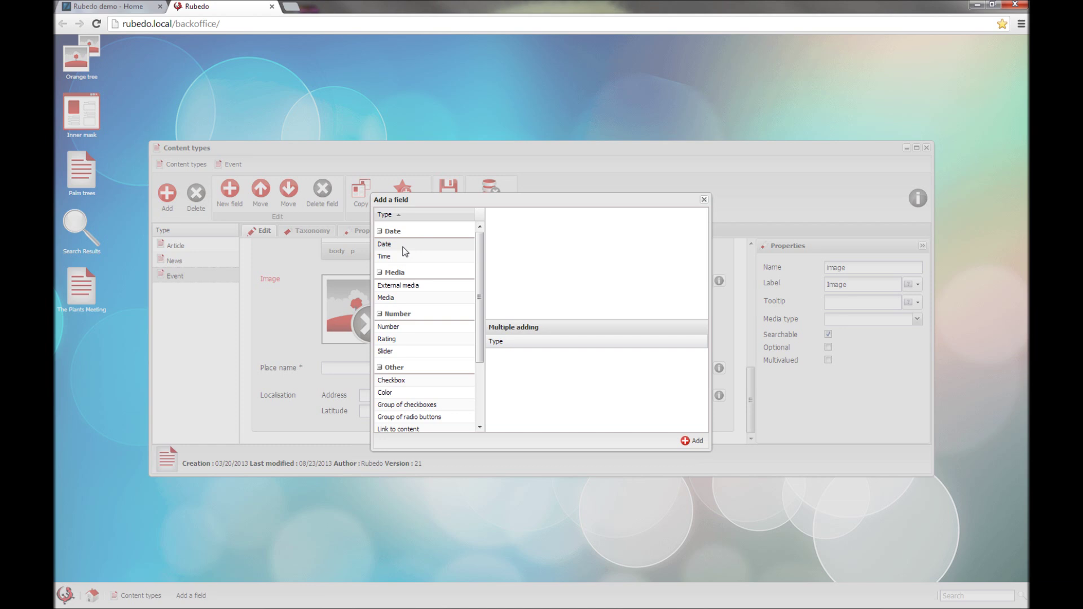
drag(390, 243, 542, 396)
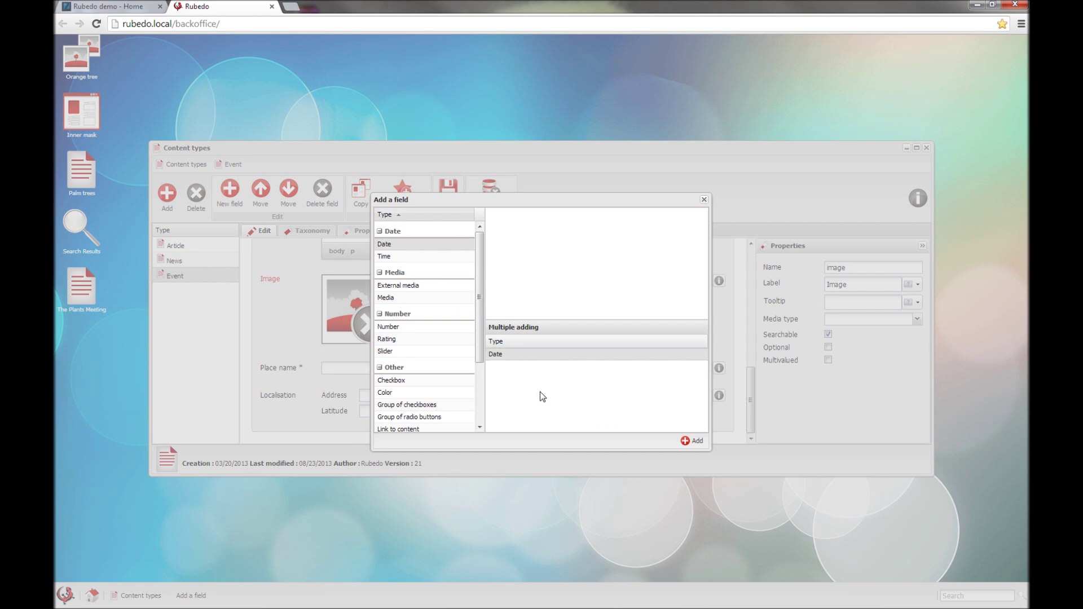
drag(397, 381, 507, 400)
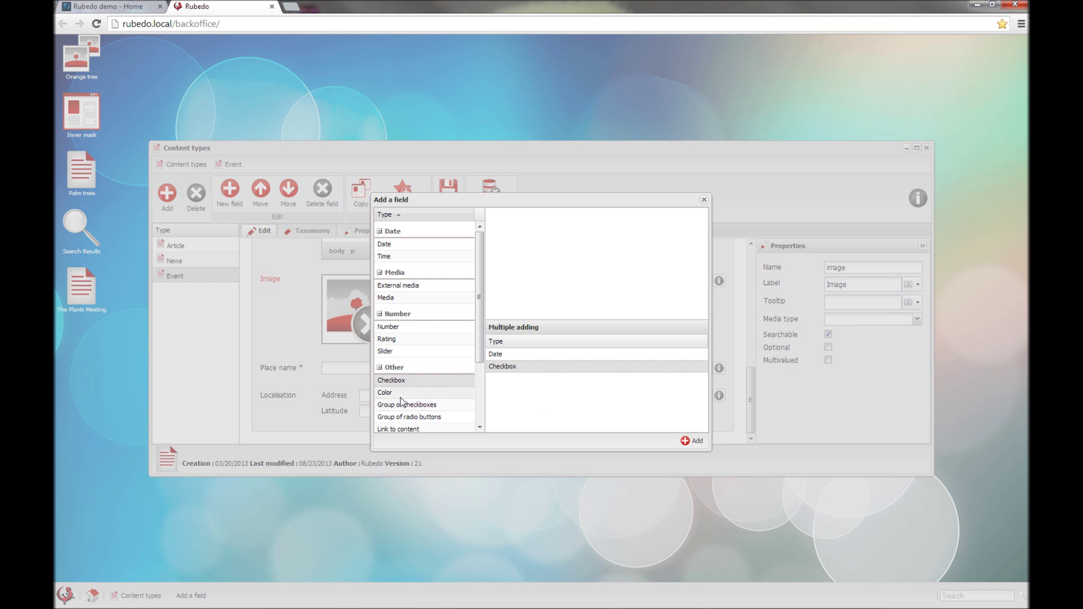
scroll(406, 397, down, 2)
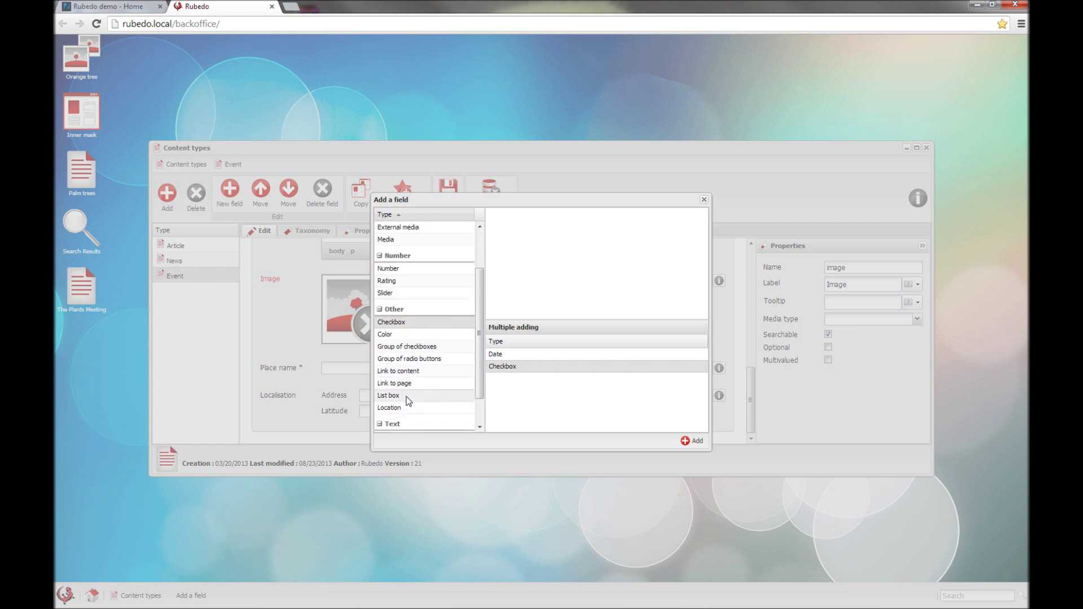
click(692, 441)
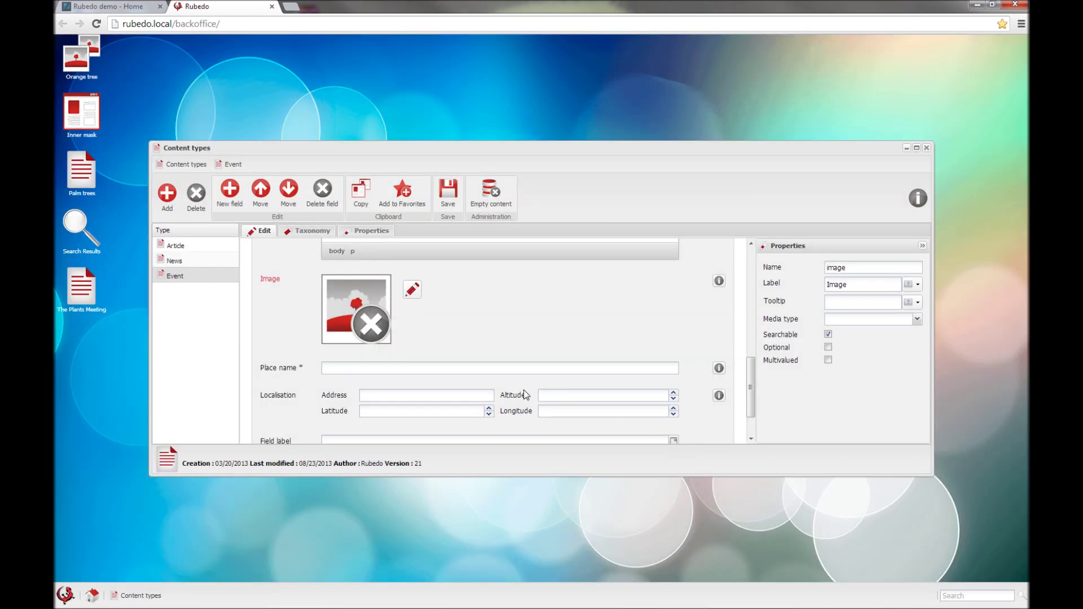
scroll(522, 391, down, 2)
drag(275, 418, 281, 388)
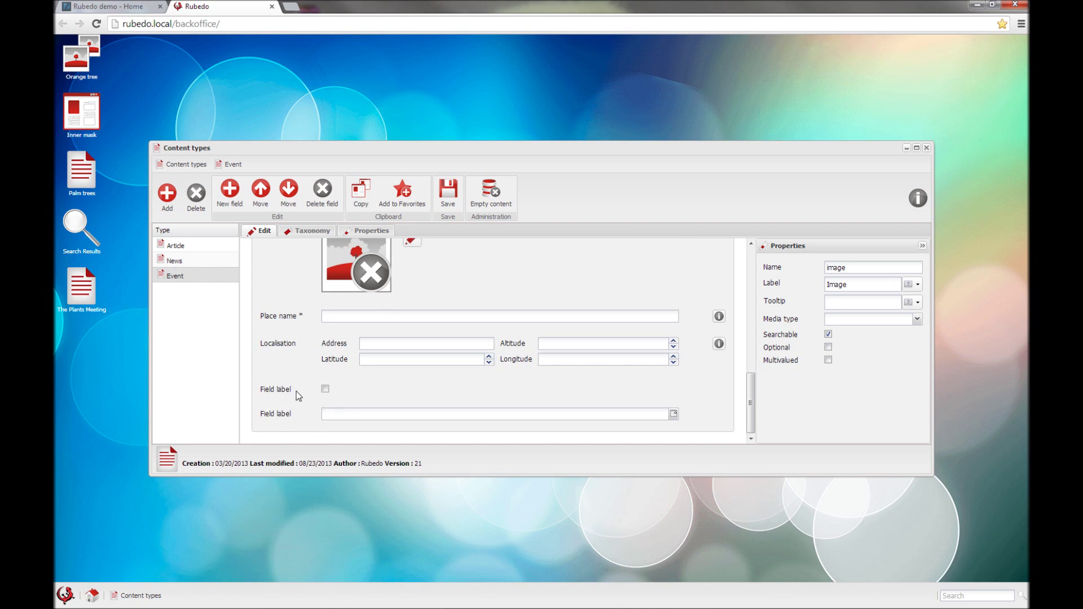
Step: Relabel the new checkbox field 'My checkbox'
click(325, 388)
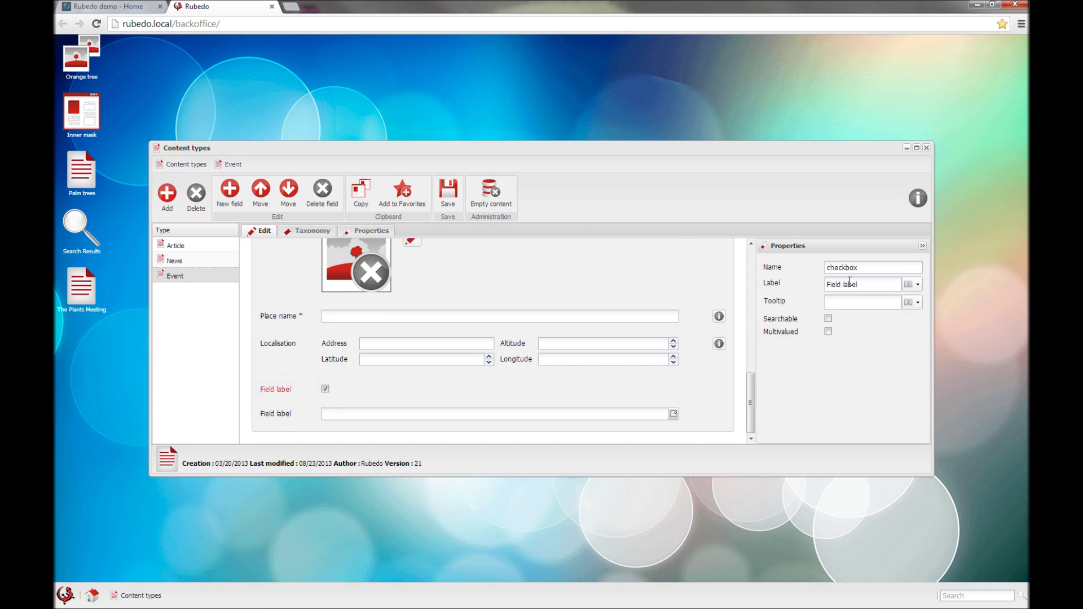
drag(867, 284, 823, 283)
text(My checbox)
click(854, 284)
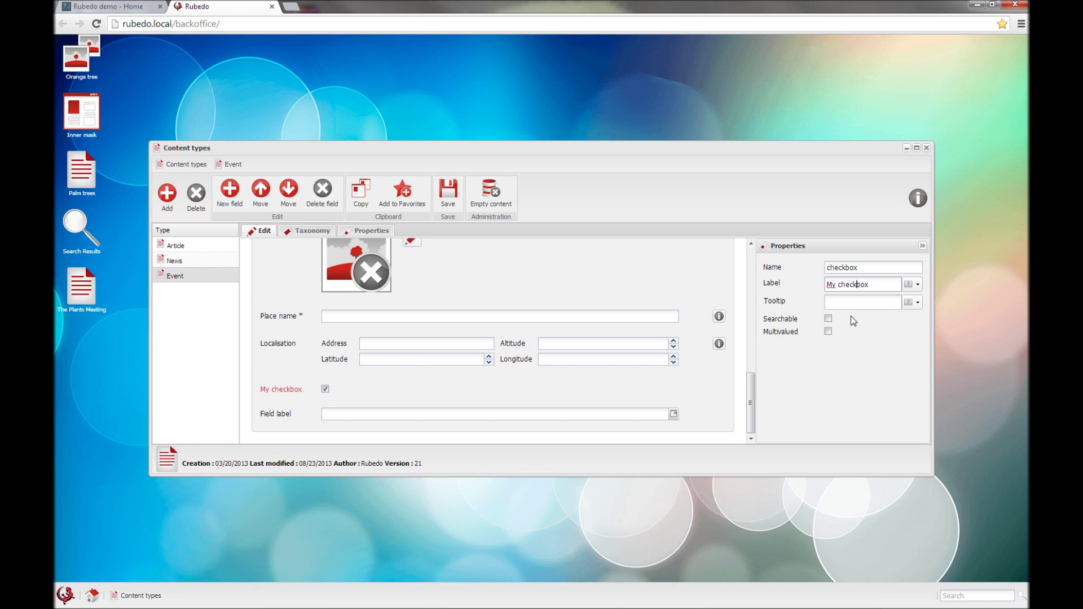
Step: Relabel the new date field 'Date Field', then view Event's Taxonomy vocabularies
click(292, 418)
drag(862, 285, 828, 286)
text(Date F)
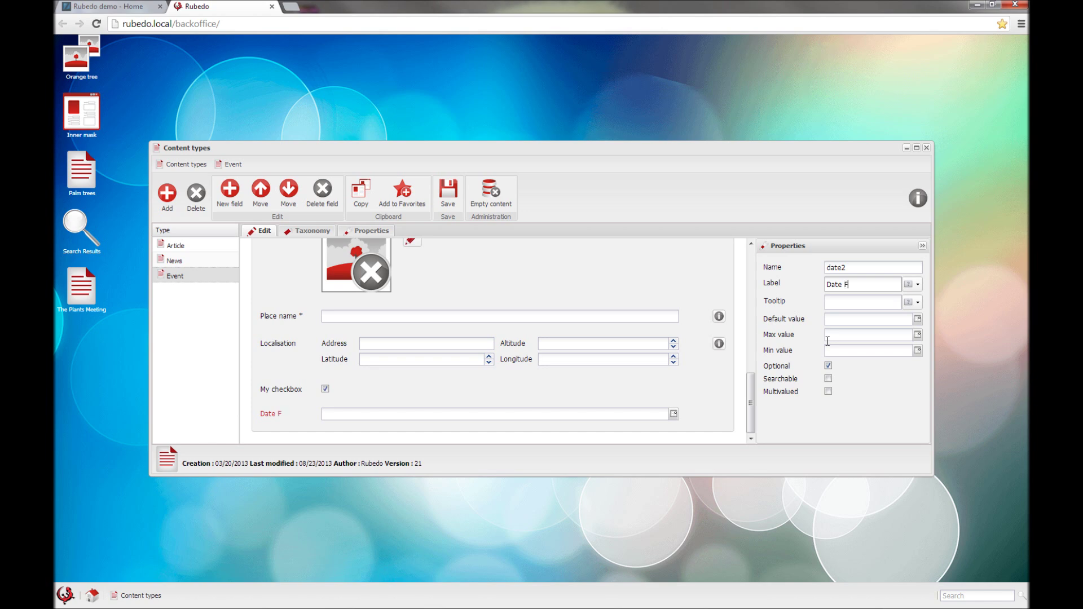
text(ield 2)
click(287, 392)
click(307, 231)
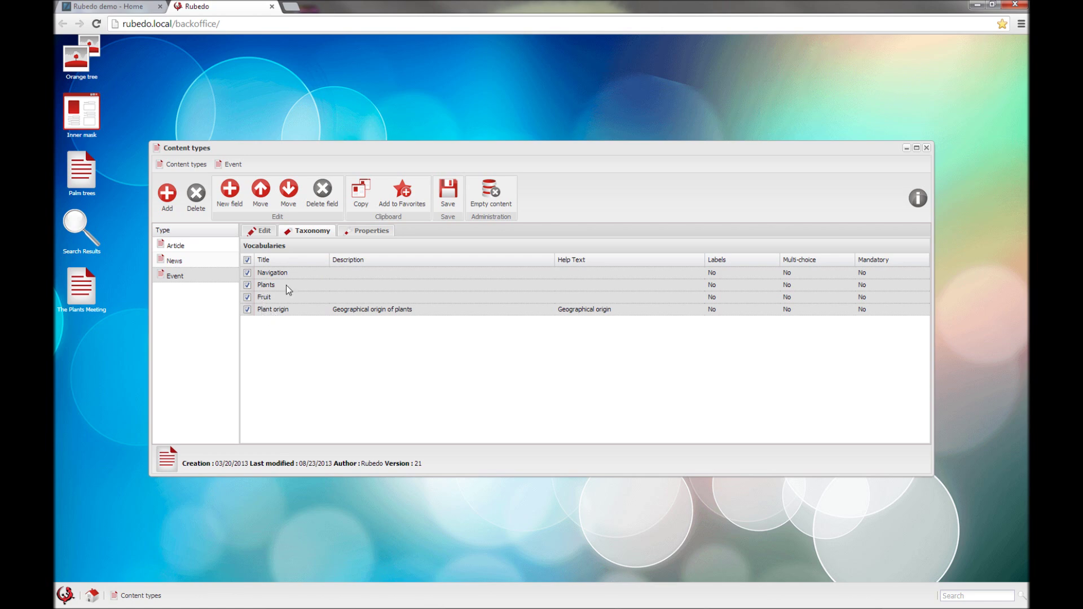
Step: Check Event's Properties, Taxonomy and Edit tabs, close Content types, and open the main menu
click(363, 231)
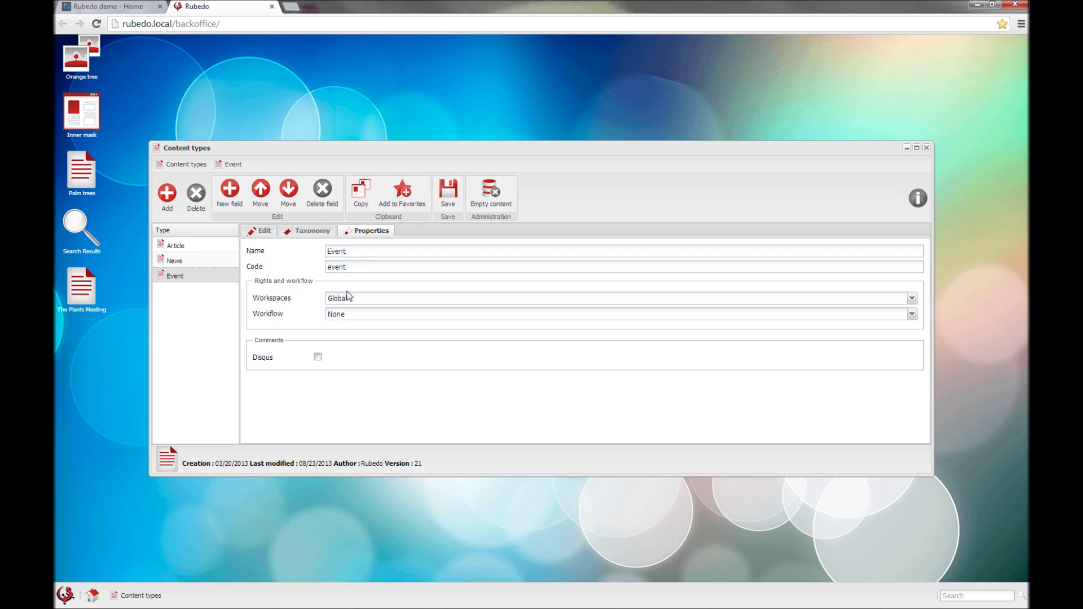
click(303, 234)
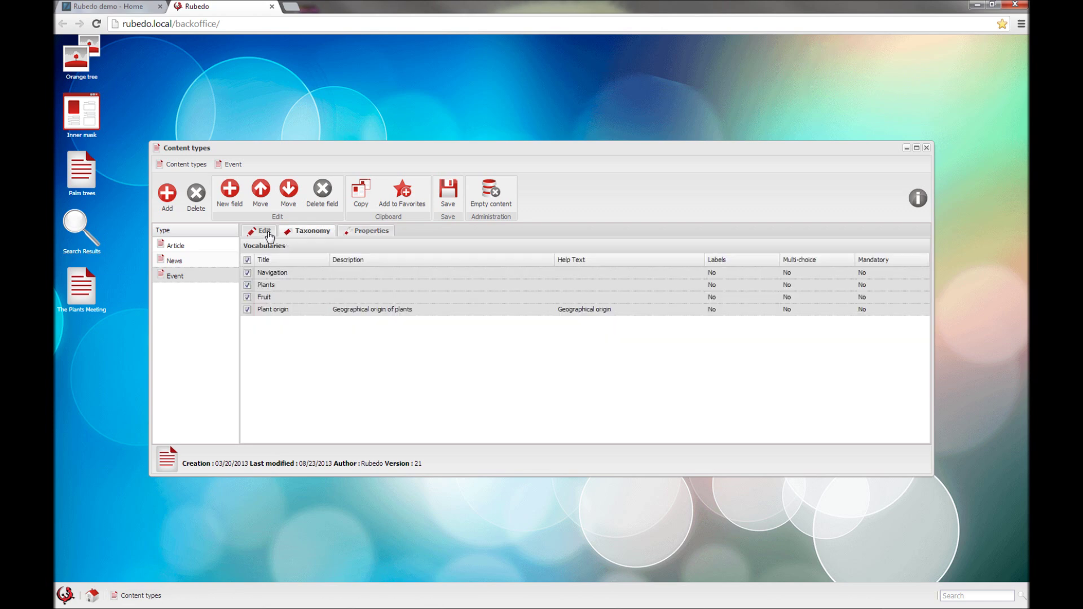
click(261, 232)
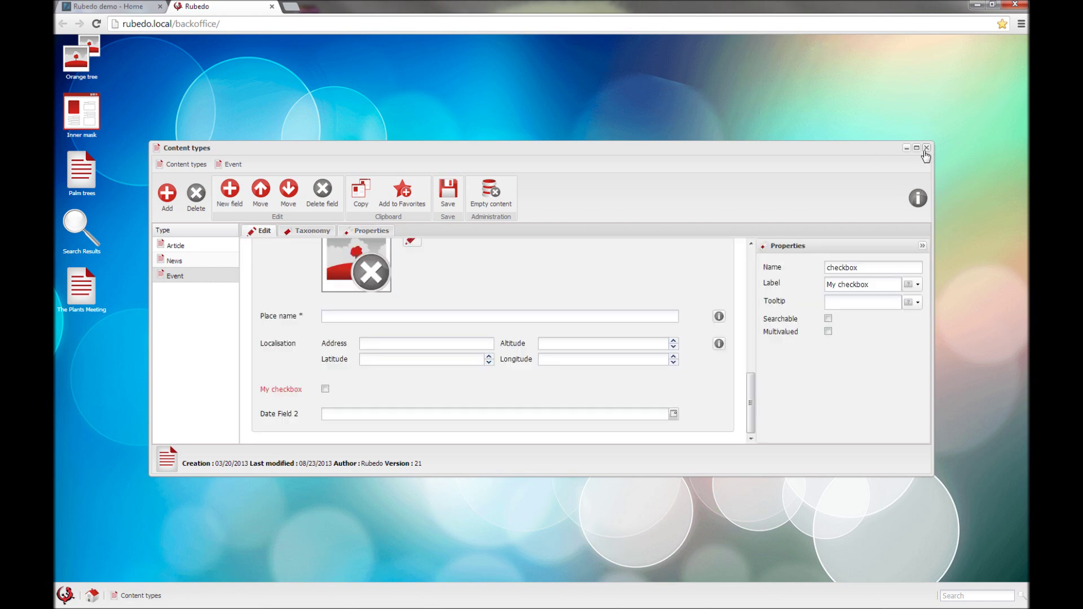
click(926, 147)
click(65, 595)
Step: Open the Taxonomy manager and browse the Plants, Fruit and Plant origin vocabularies
mouse_move(89, 496)
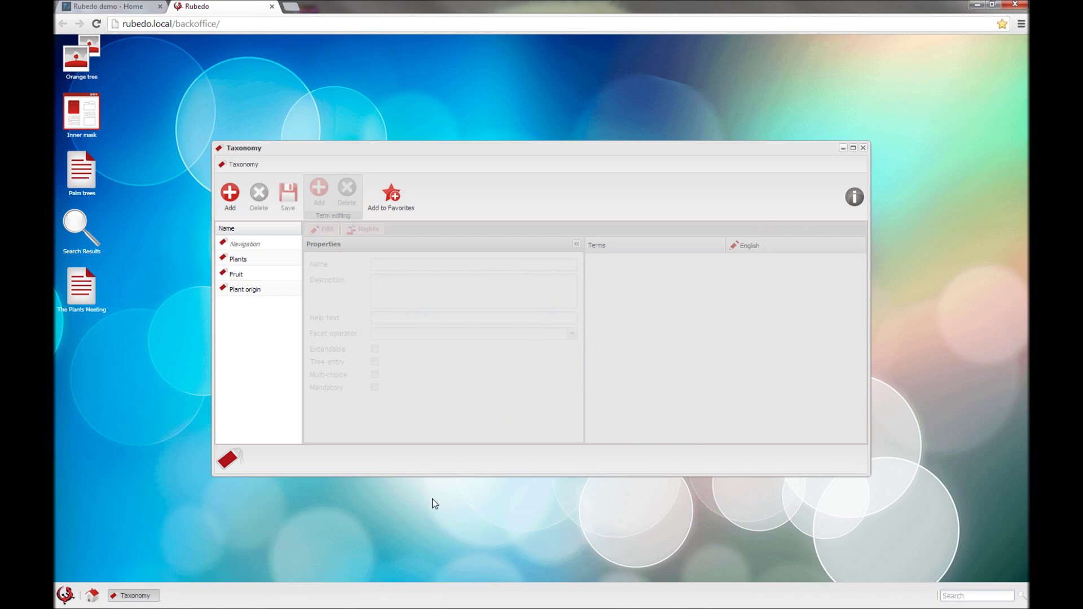
click(245, 258)
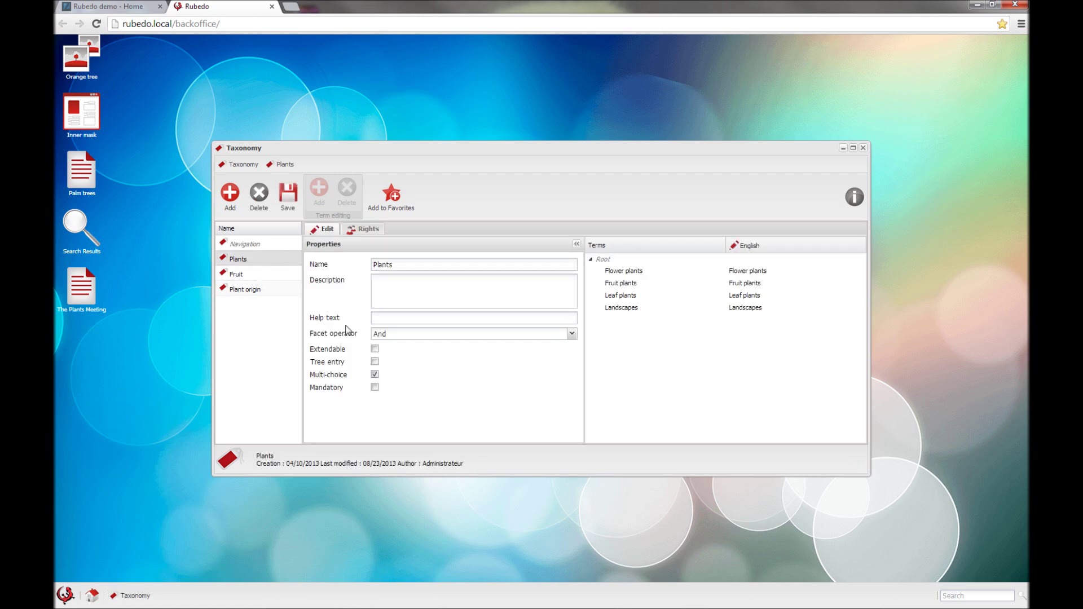
click(247, 275)
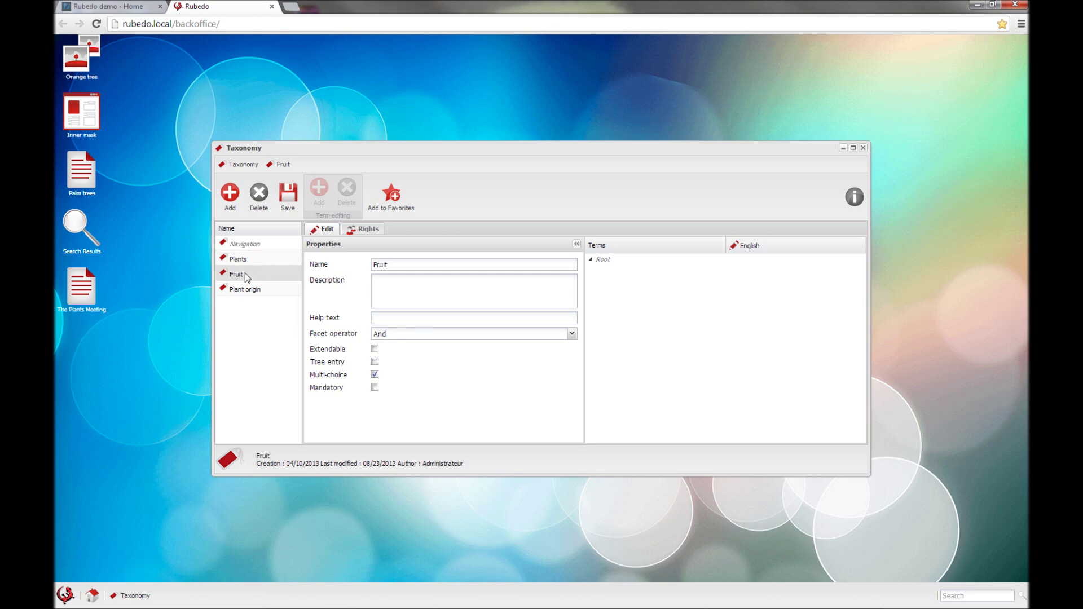
click(242, 289)
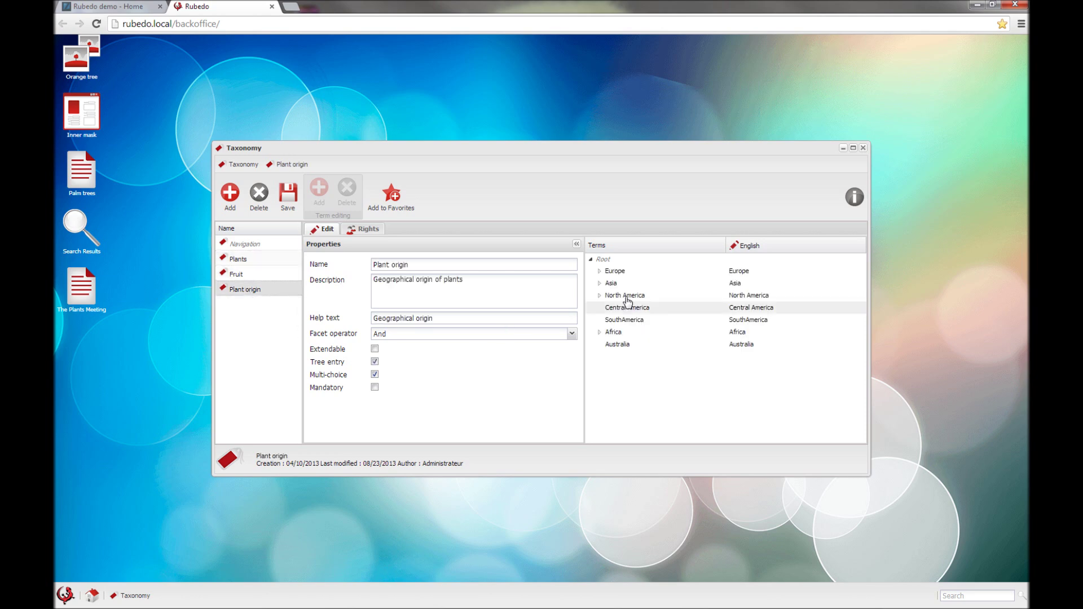
Step: Expand Europe, Asia and North America to show France, Japan and United States; cancel editing Asia
click(600, 271)
click(600, 296)
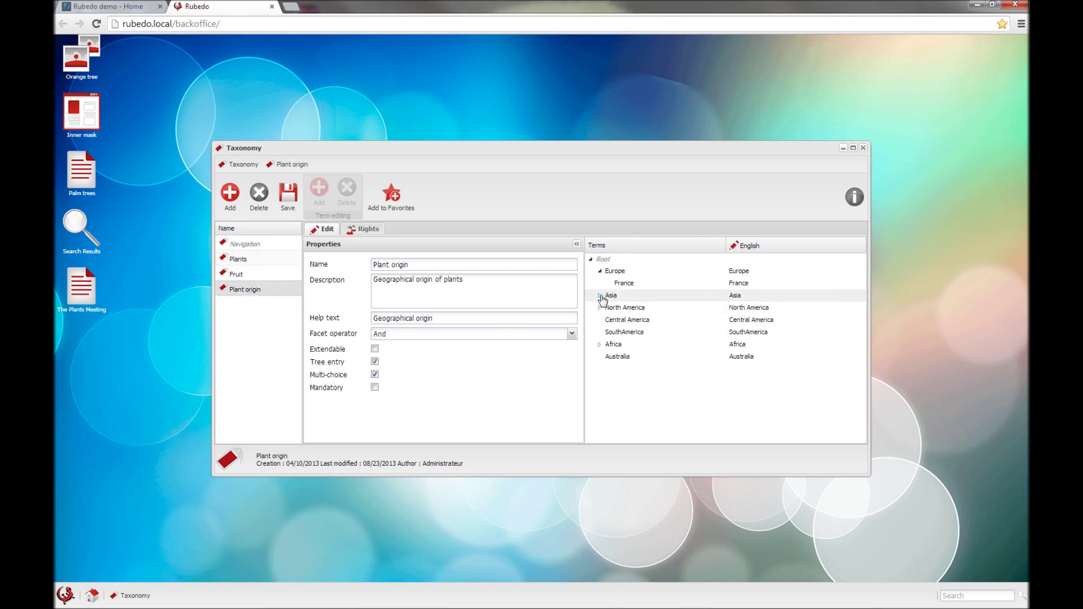
click(600, 320)
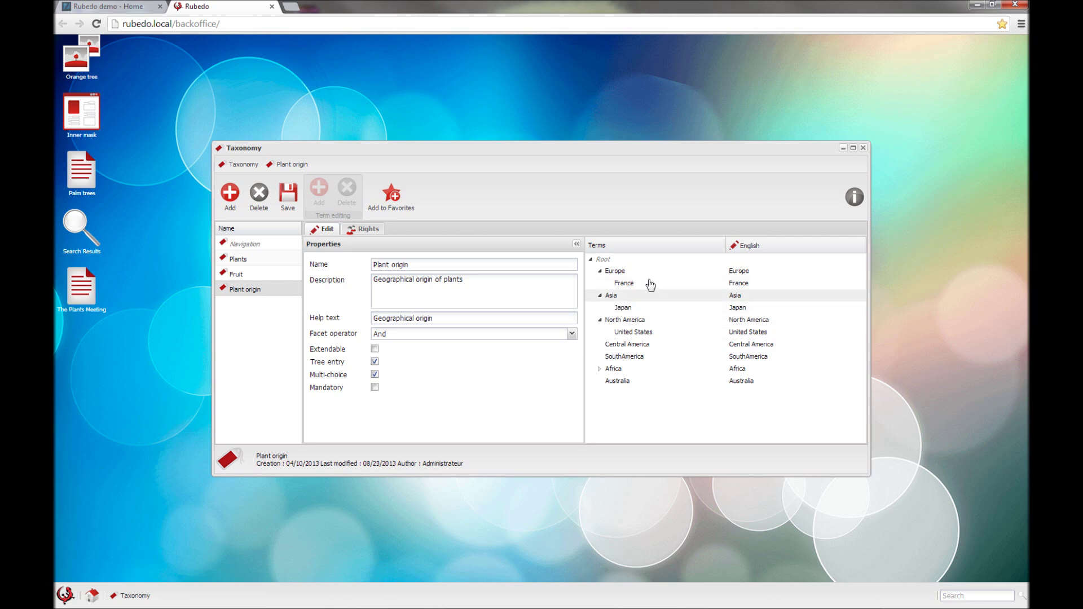
click(764, 302)
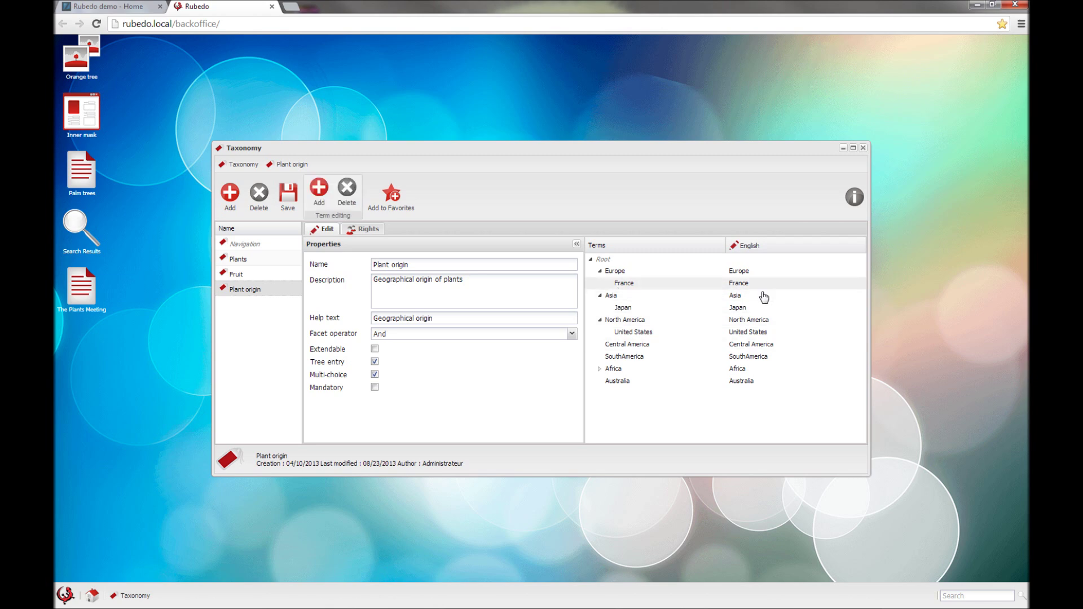
click(761, 299)
key(Return)
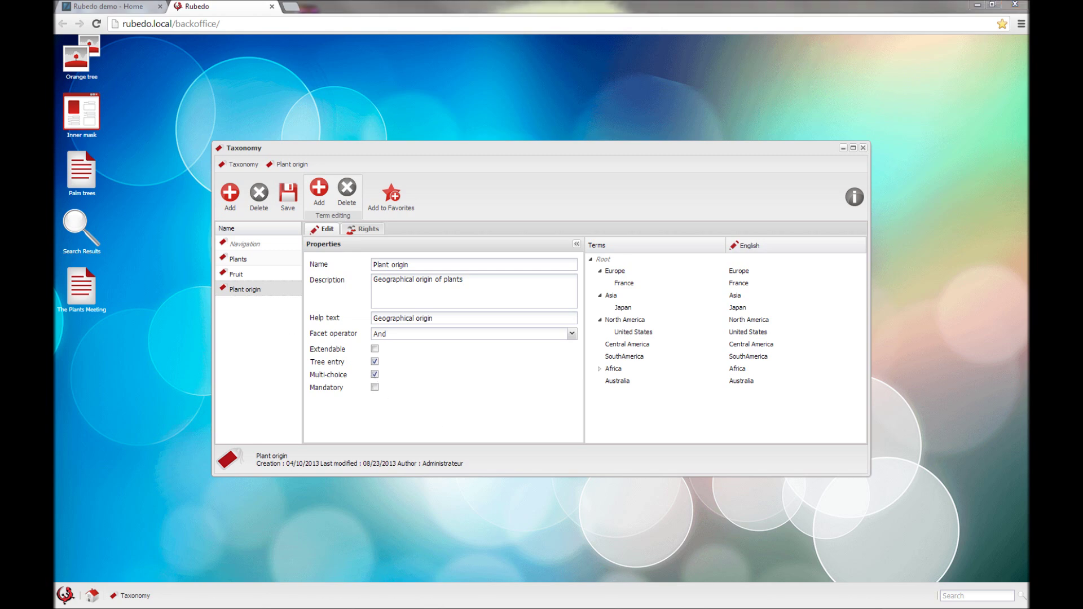
double_click(75, 291)
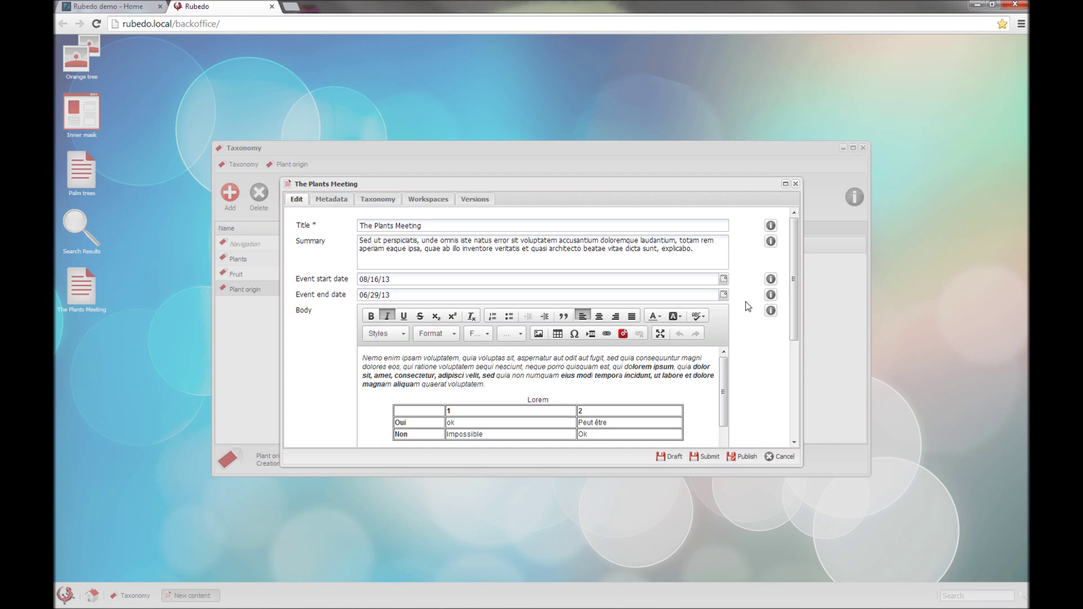
scroll(746, 309, down, 3)
scroll(747, 309, up, 3)
scroll(332, 309, down, 3)
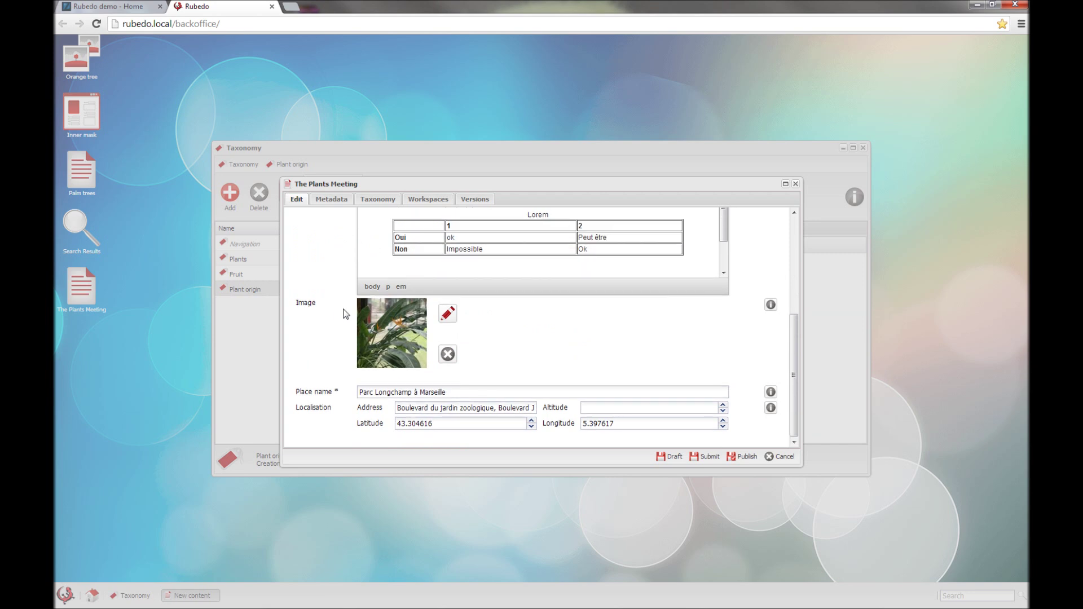
scroll(346, 314, up, 3)
scroll(515, 280, down, 5)
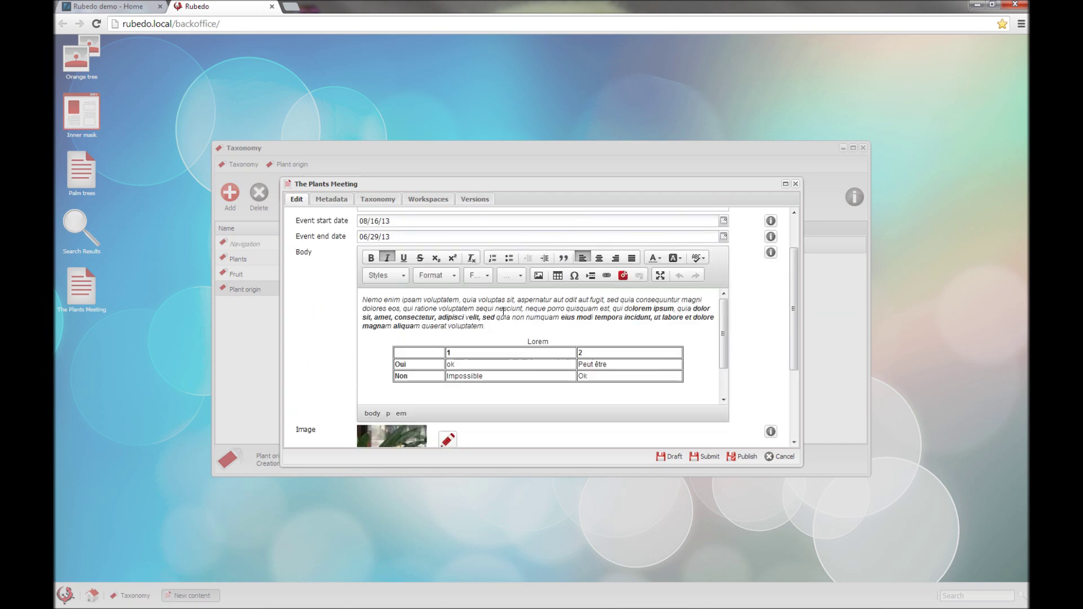
click(796, 185)
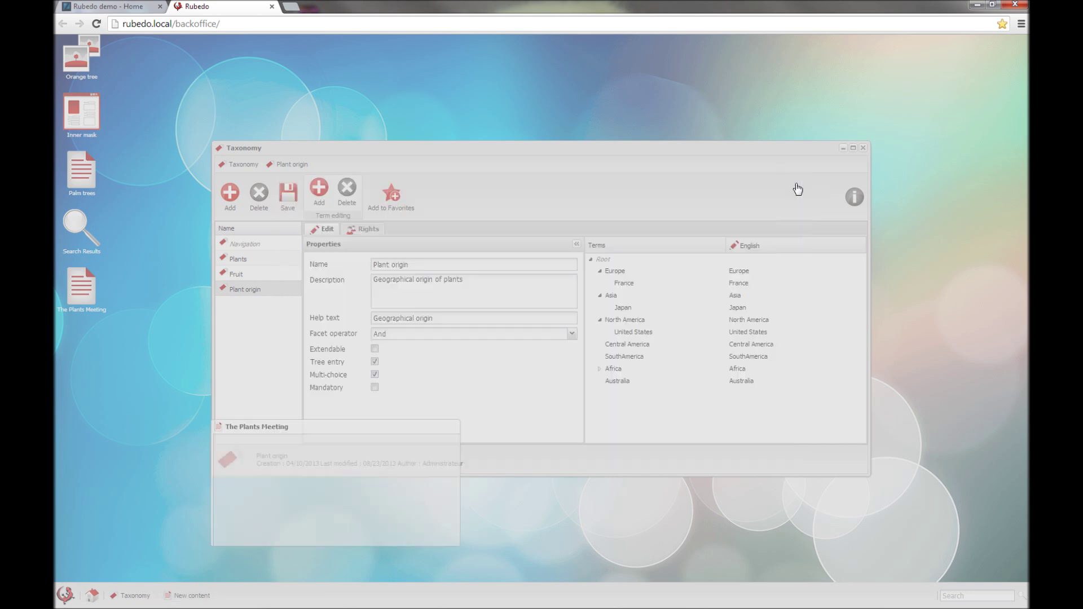
Step: Switch to the Rubedo demo - Home tab and put the page into edit mode
click(108, 6)
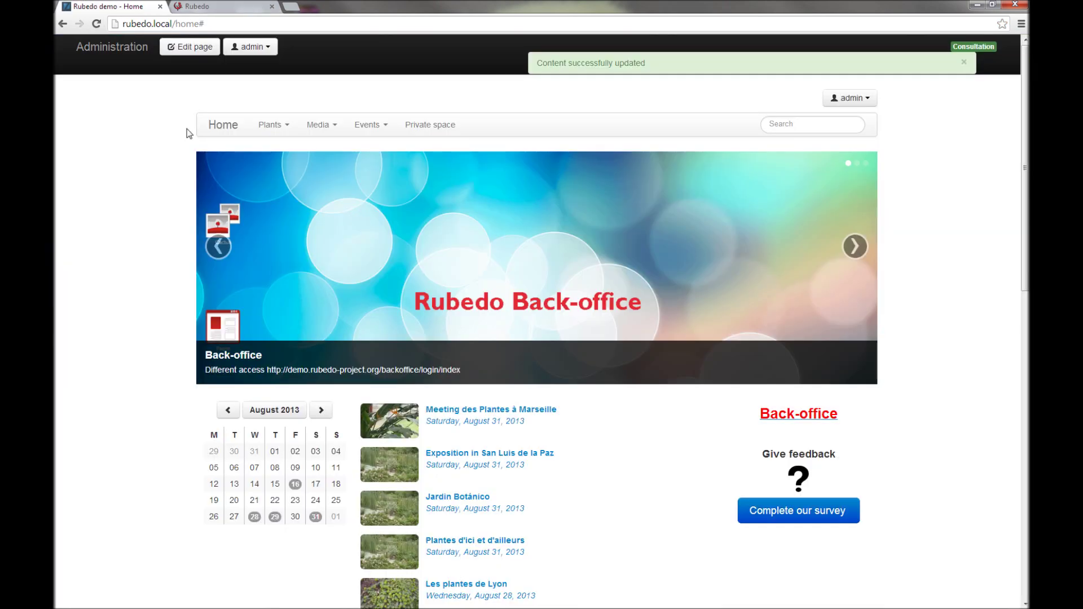
click(191, 47)
scroll(145, 190, down, 3)
scroll(145, 189, down, 5)
Step: Start adding a new Event content to the page, then cancel the form
click(245, 274)
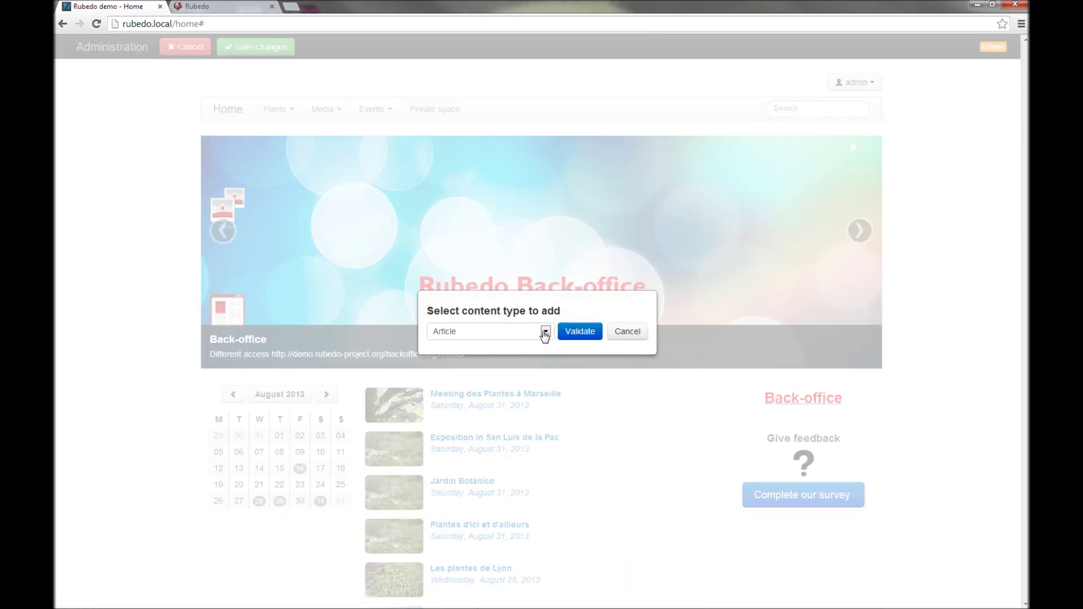
click(546, 332)
click(466, 355)
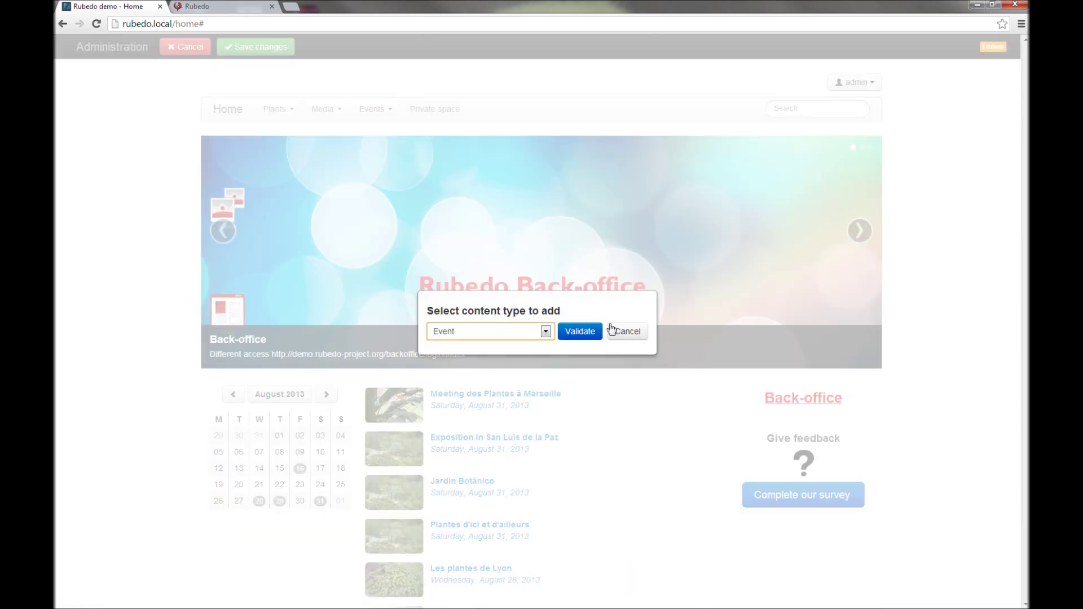
click(575, 331)
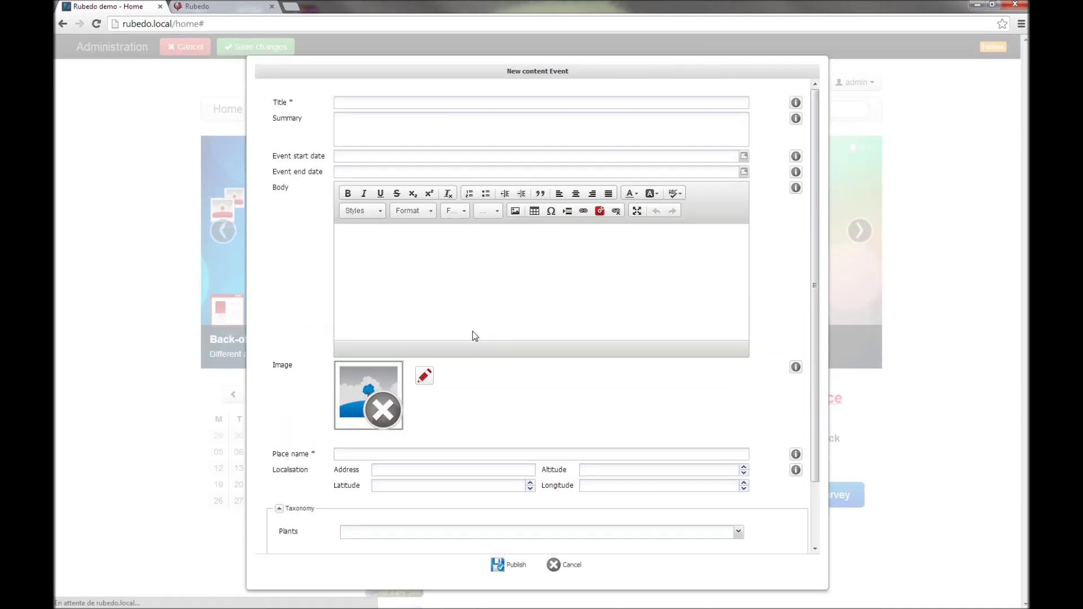
scroll(664, 385, down, 2)
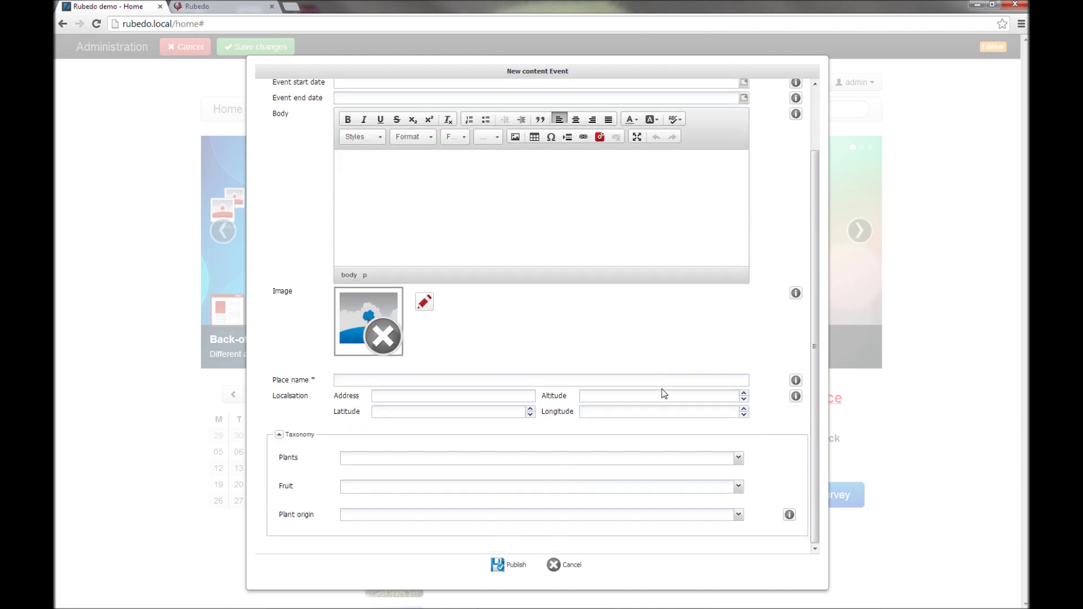
scroll(747, 344, up, 2)
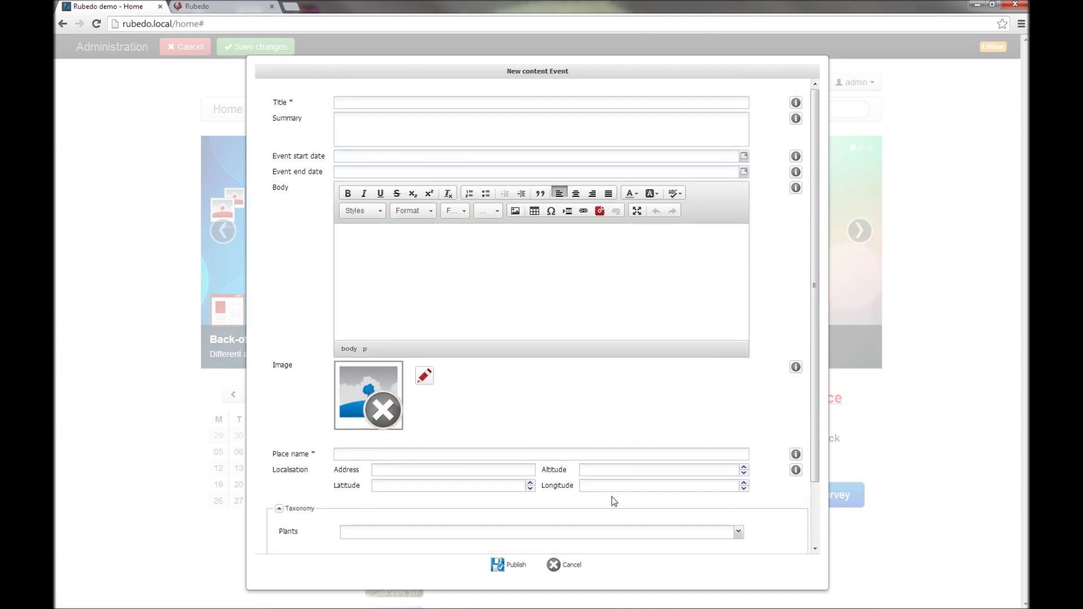
click(562, 565)
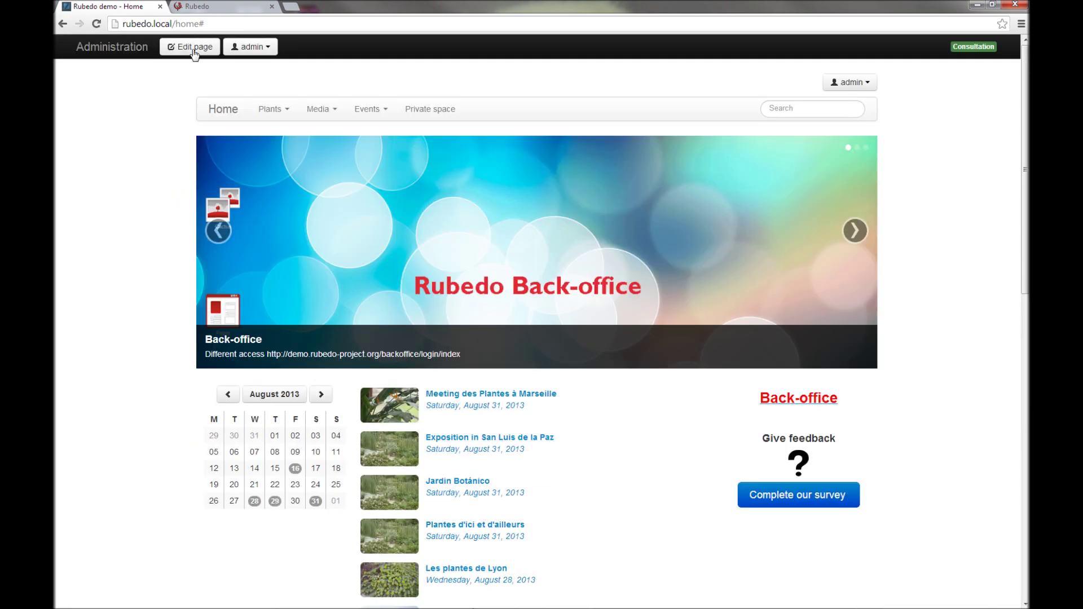
Step: Switch the home page to edit mode and open the Lilacs news item's edit form
click(194, 49)
scroll(145, 192, down, 15)
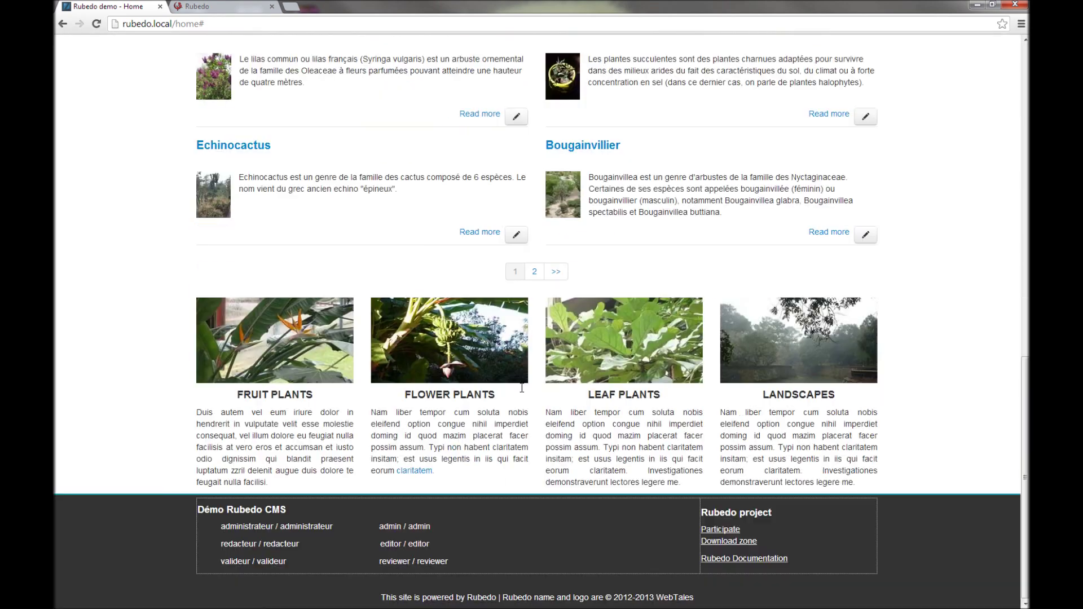
scroll(411, 160, up, 2)
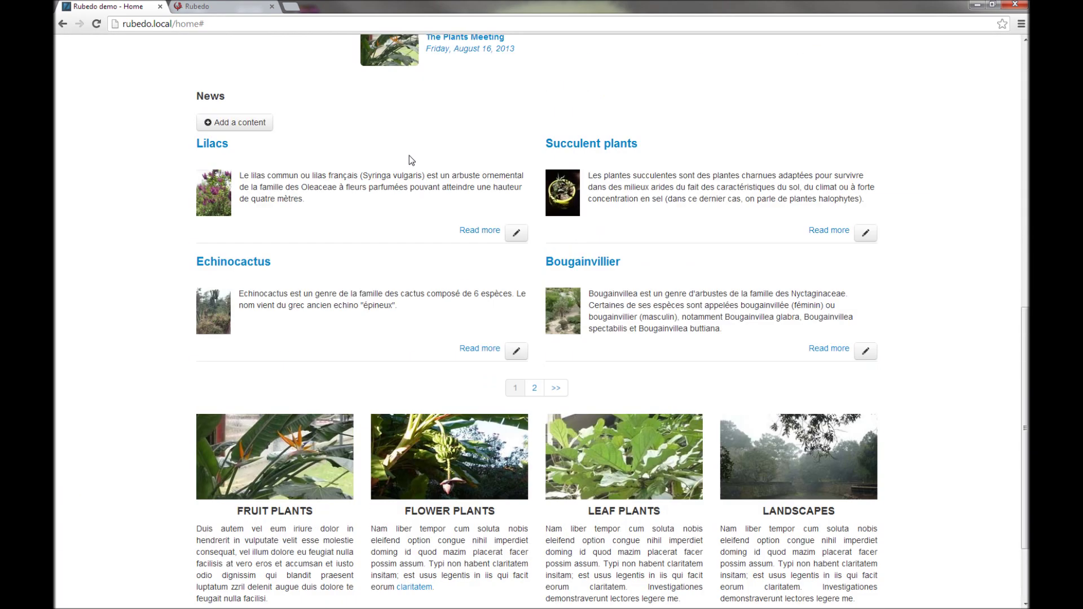
click(516, 234)
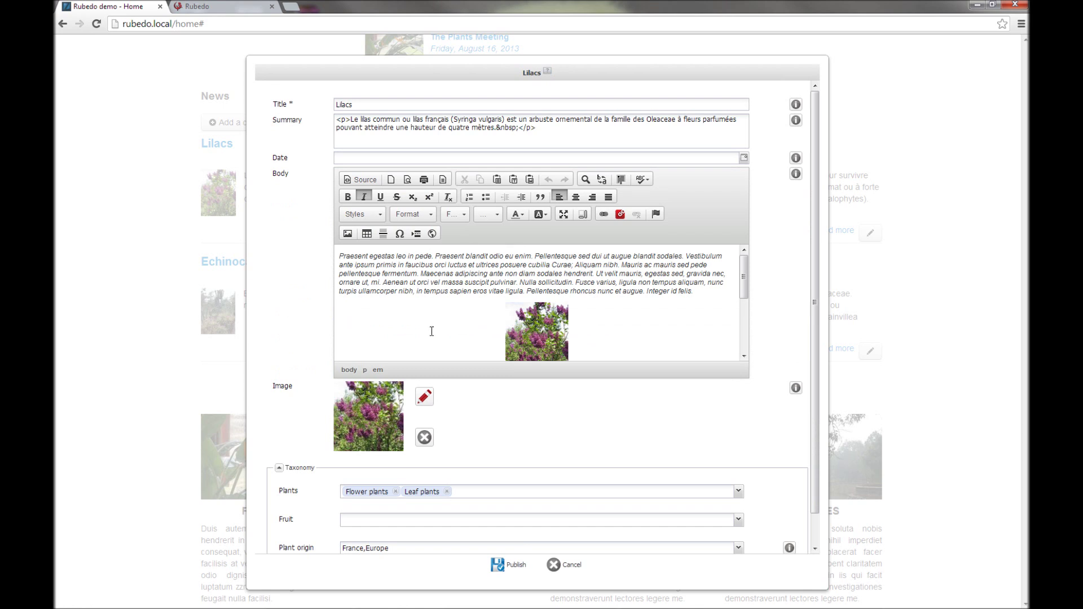
scroll(709, 314, down, 3)
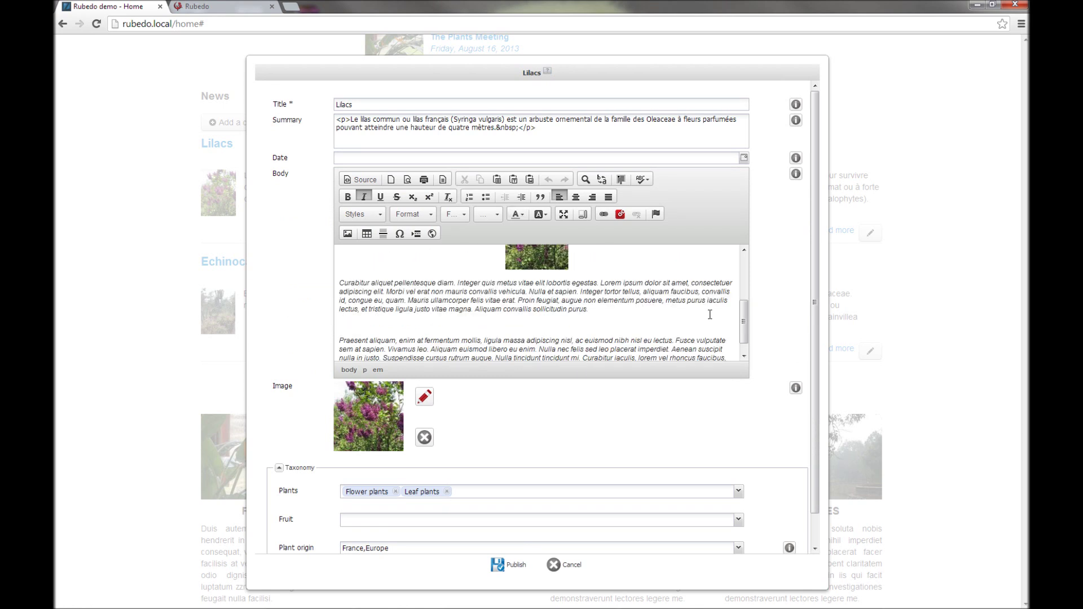
scroll(710, 314, up, 3)
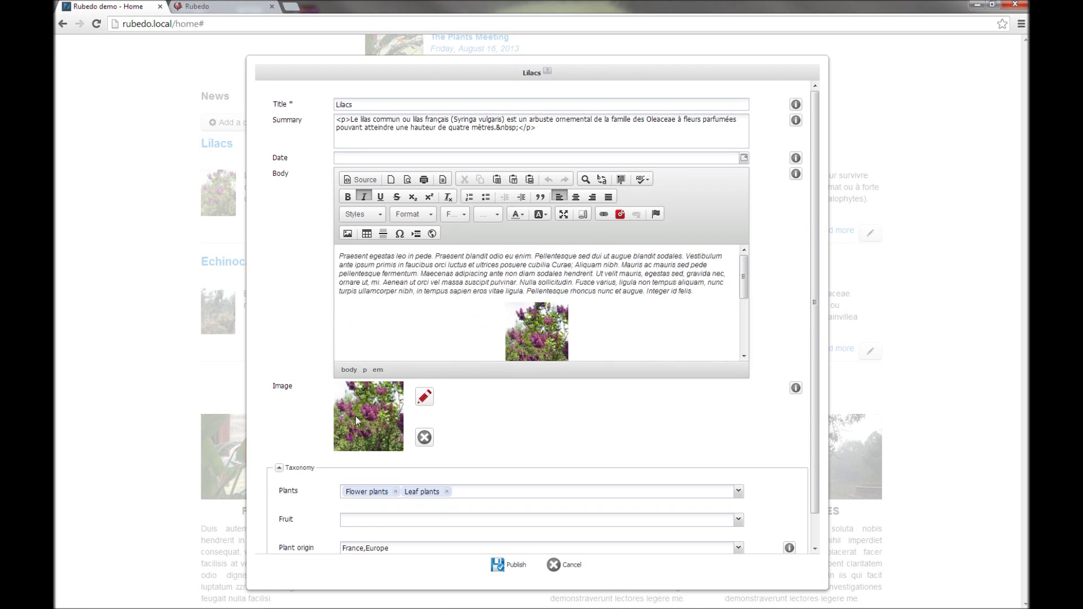
Step: Replace the Lilacs item's image with the Palm trees picture from the DAM
click(425, 398)
drag(702, 276, 705, 324)
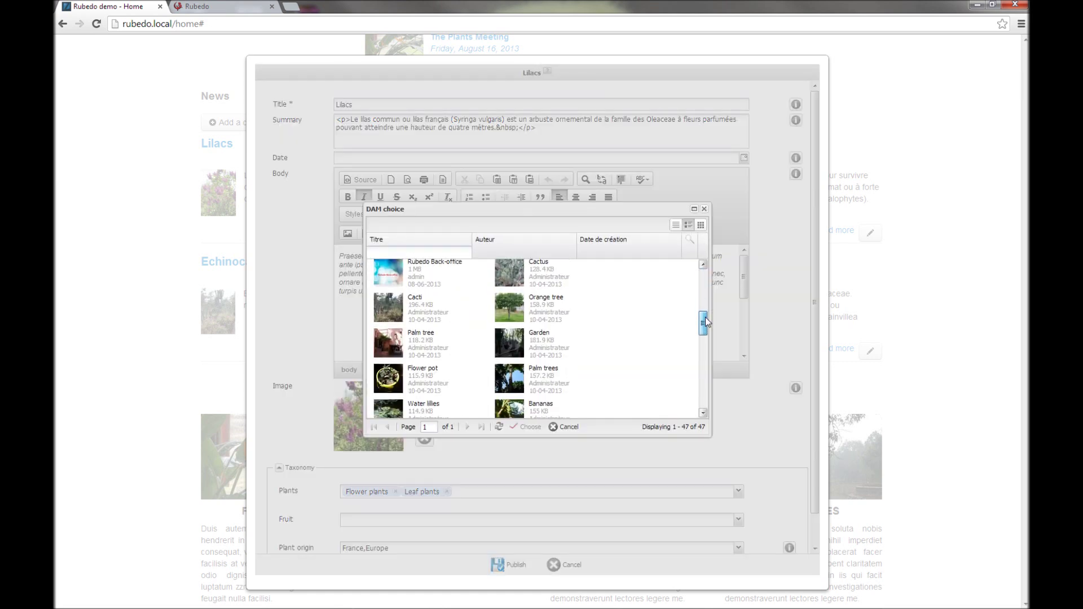
click(520, 383)
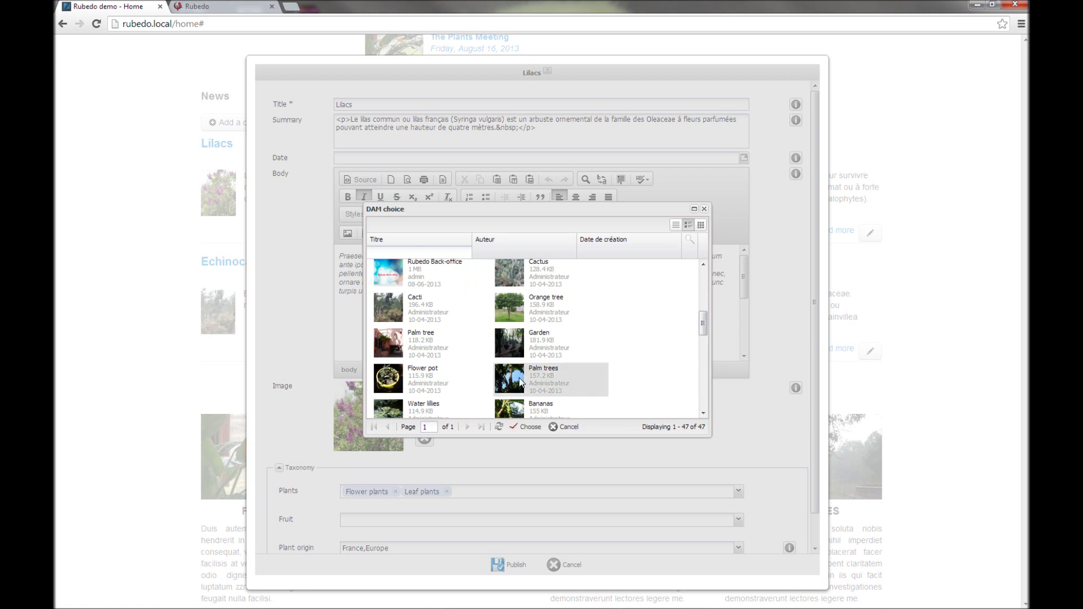
click(526, 428)
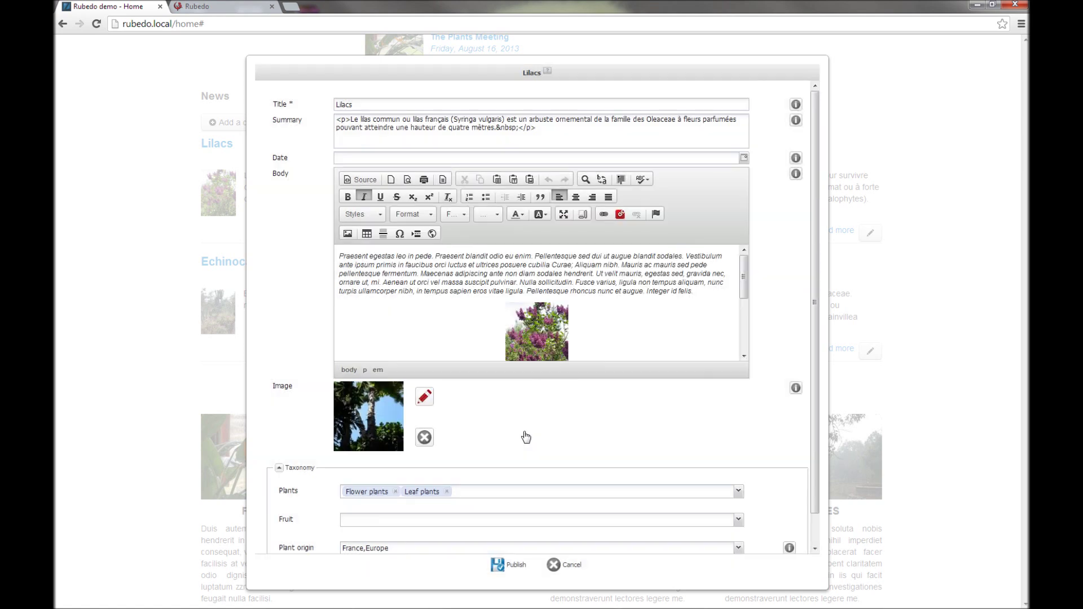
Step: Publish the updated Lilacs item and return to the back-office tab
scroll(568, 442, down, 1)
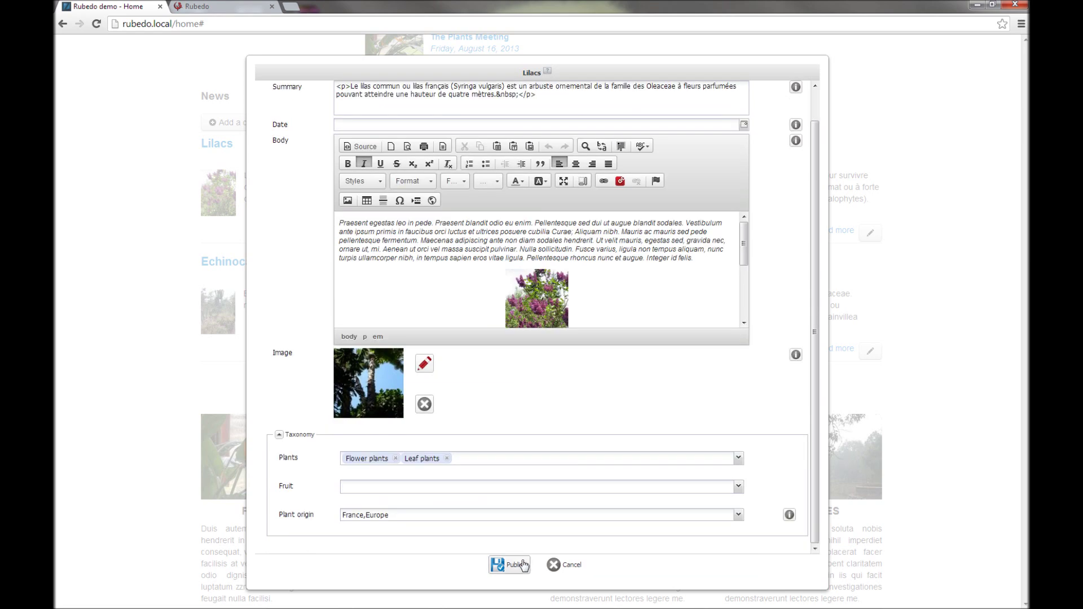
click(515, 567)
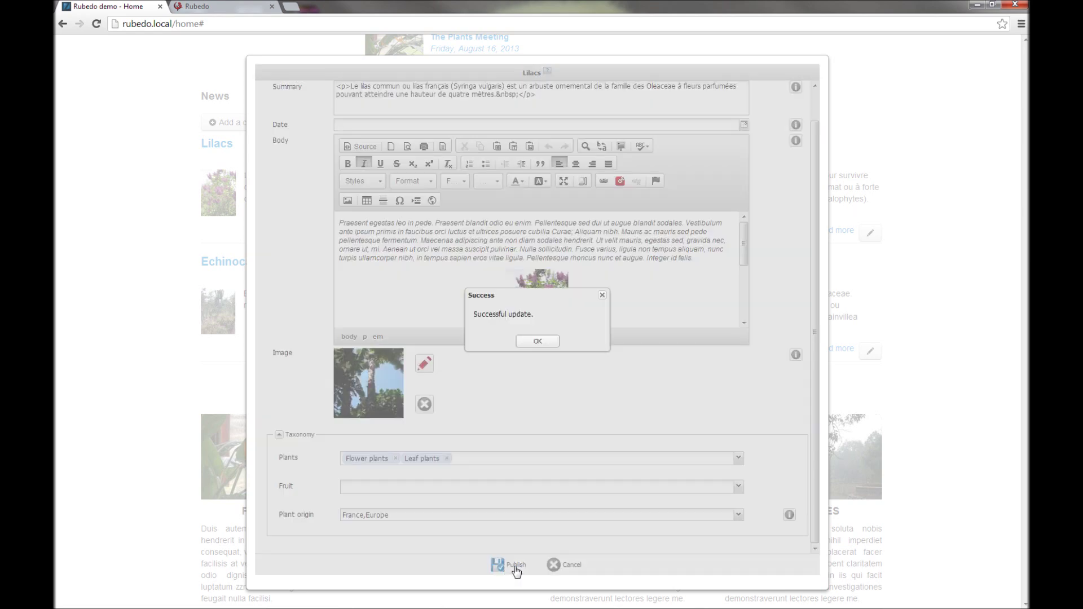
click(536, 342)
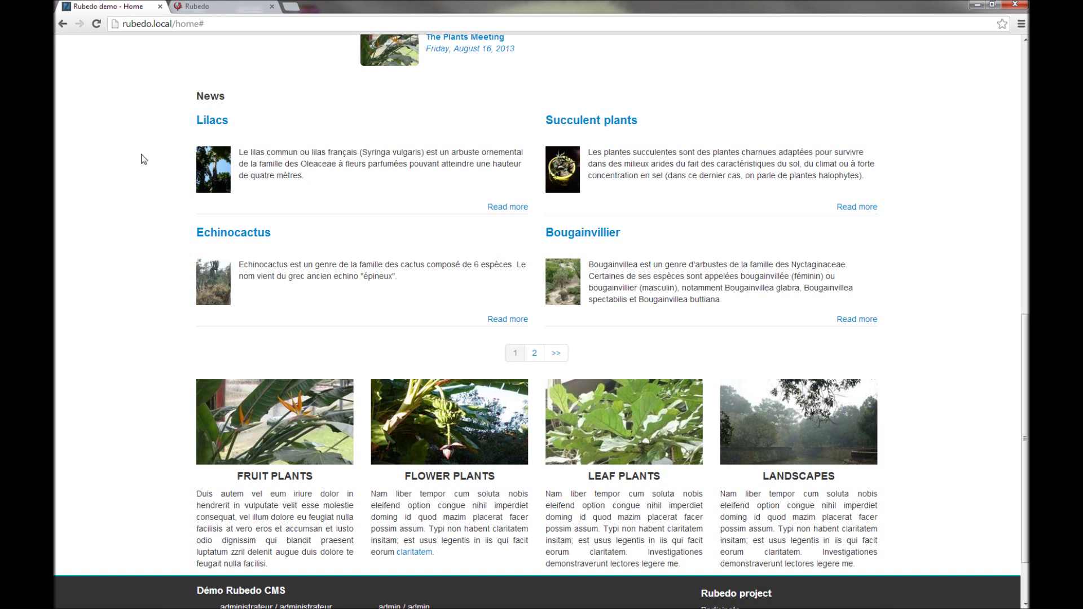
click(223, 9)
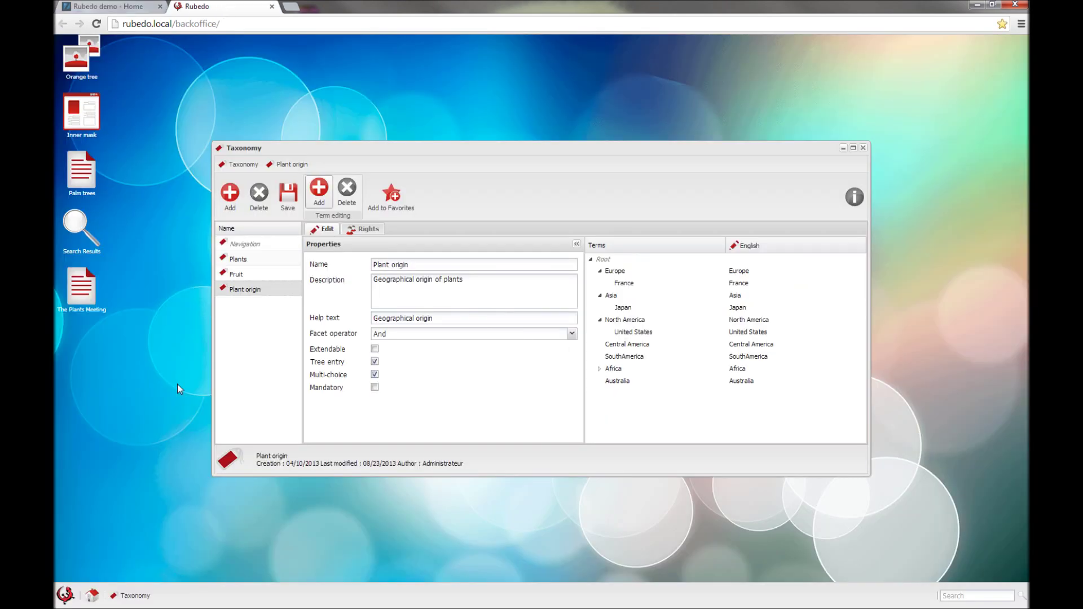
Step: Open the DAM media library and filter it to the Image media type (47 images)
click(65, 594)
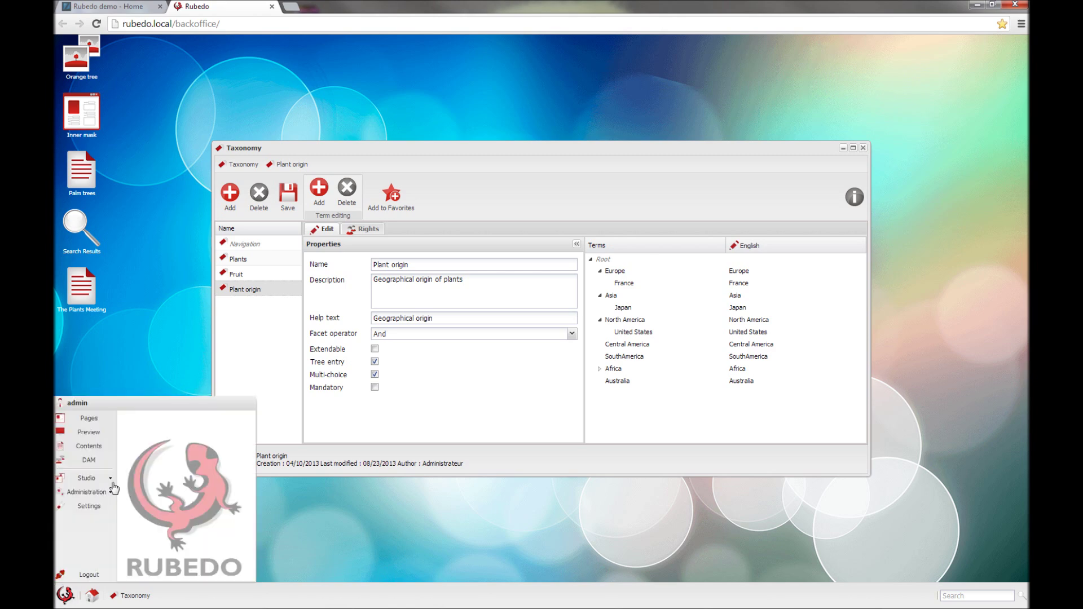
click(89, 460)
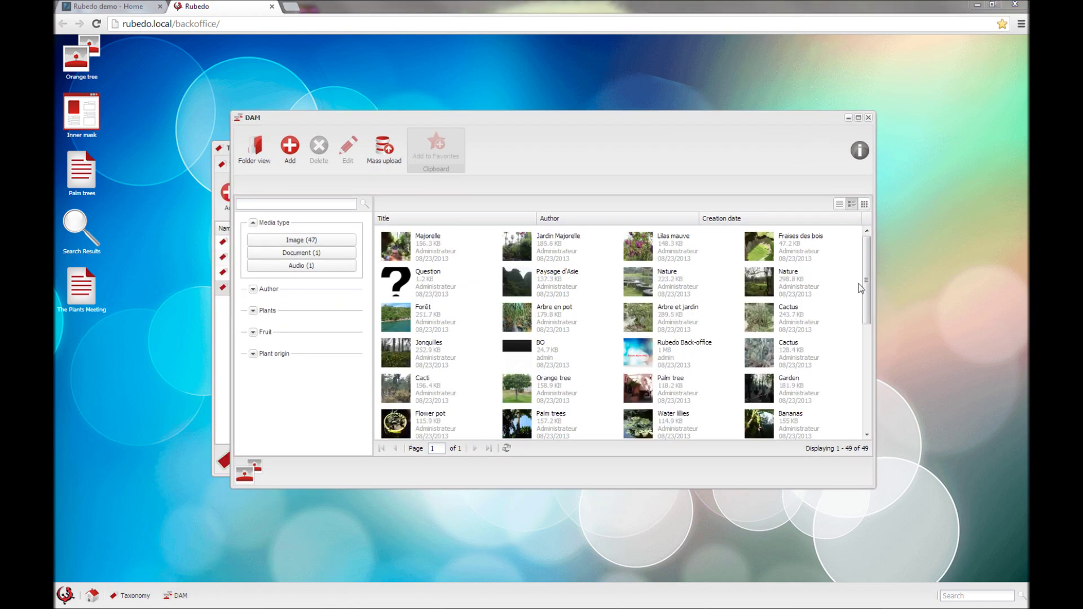
drag(867, 282, 871, 251)
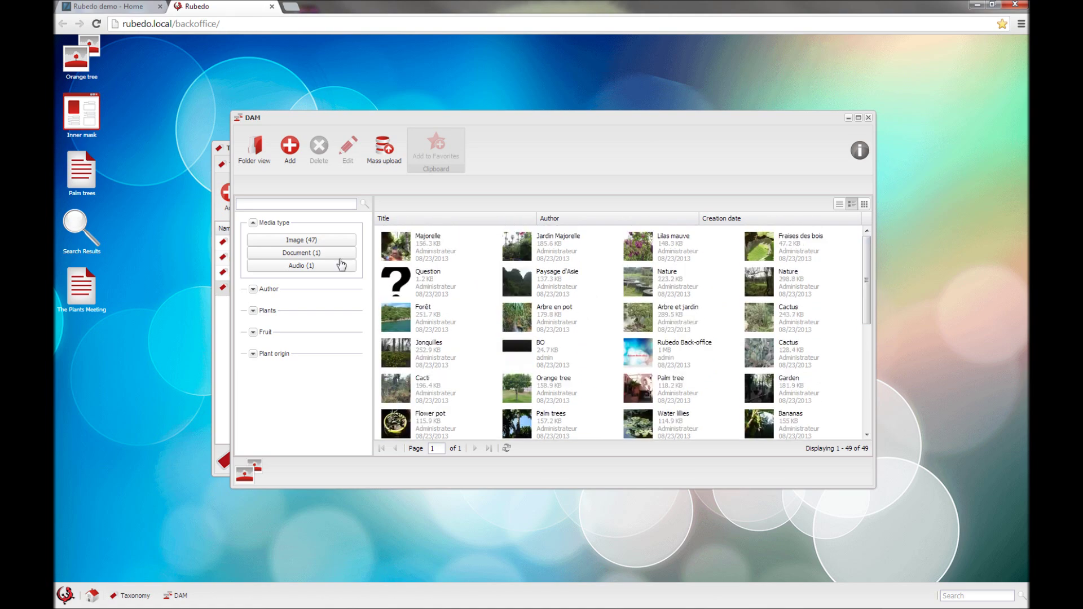
click(253, 289)
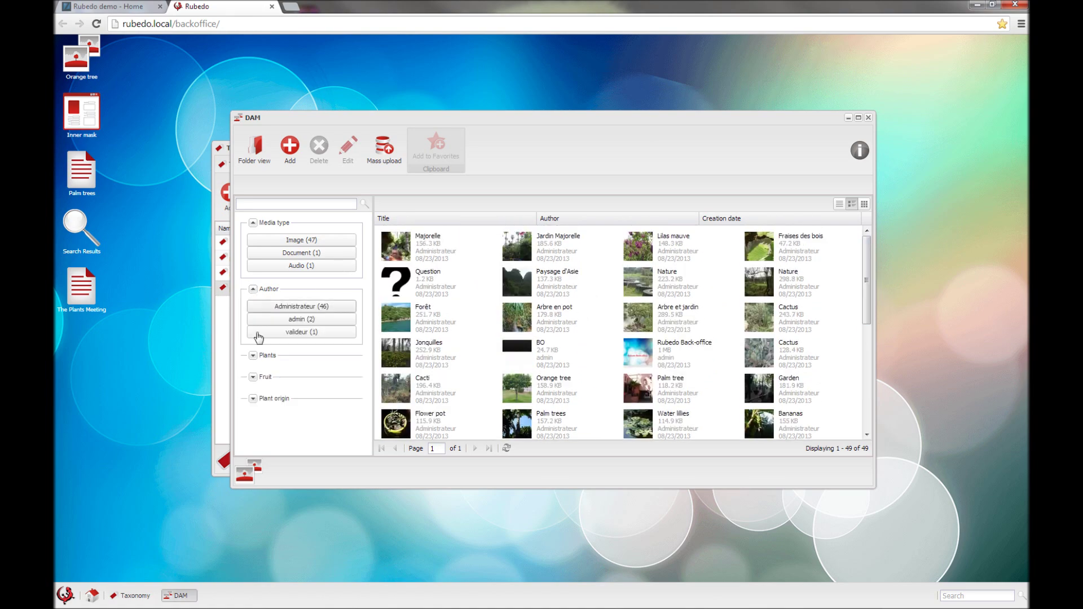
click(298, 243)
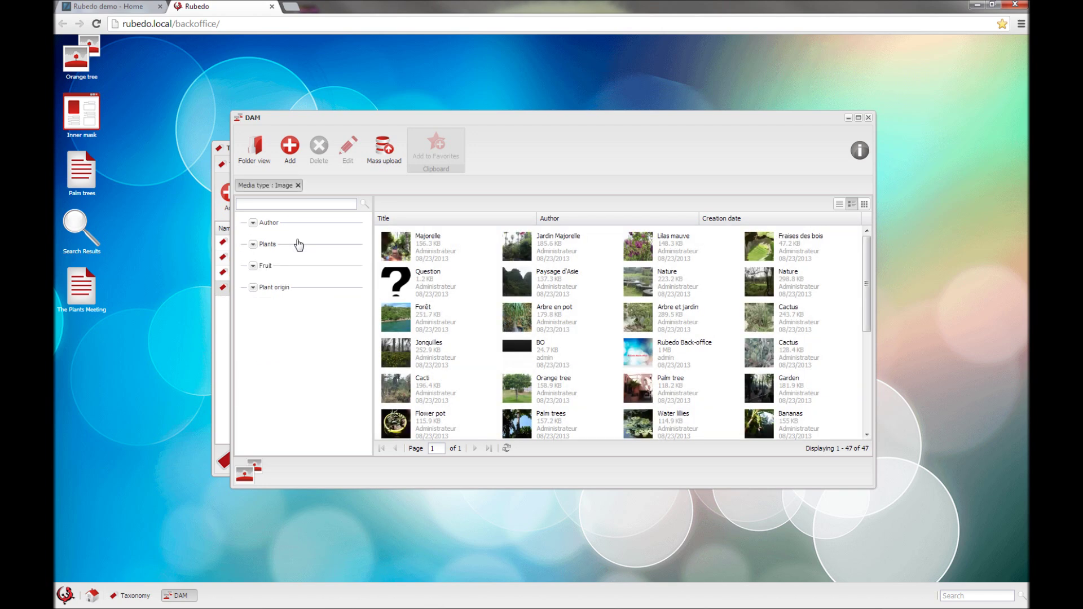
Step: Search the image library for 'palm' and select the Palm trees image
click(270, 204)
key(Return)
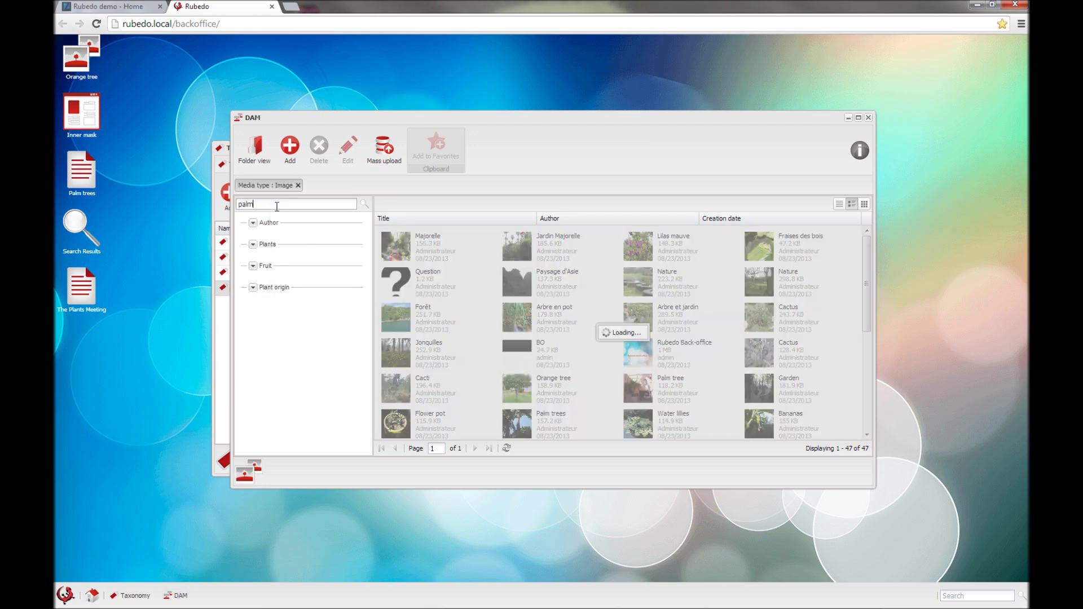
click(538, 250)
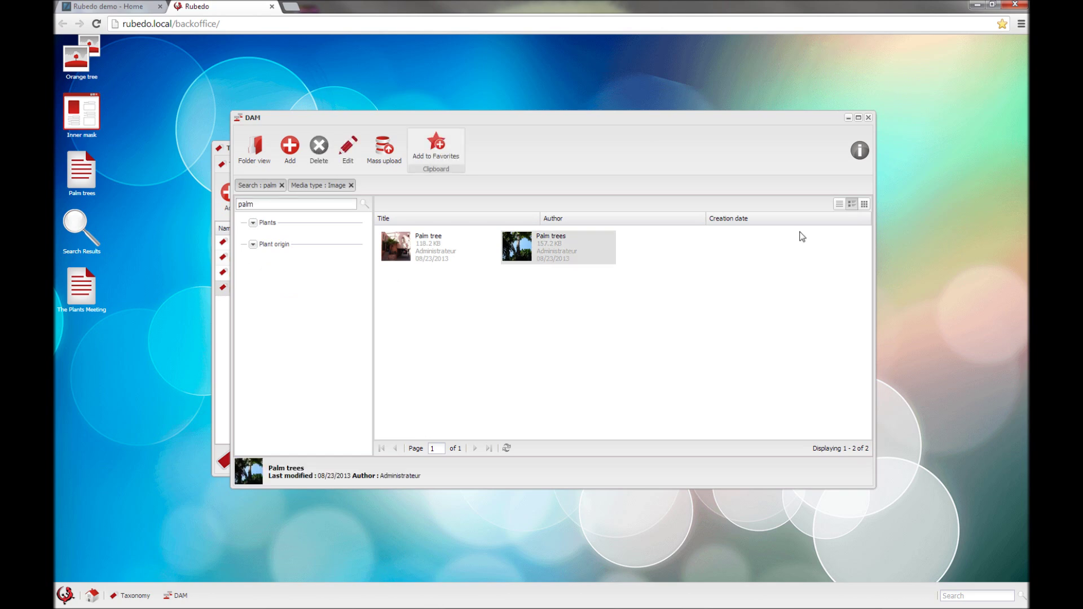
Step: Toggle the results between list, detailed thumbnail and large thumbnail views
click(840, 206)
click(852, 204)
click(864, 204)
click(851, 204)
click(840, 204)
click(852, 204)
Step: Open Palm trees' properties, preview it full size, then load it into the image editor
double_click(516, 250)
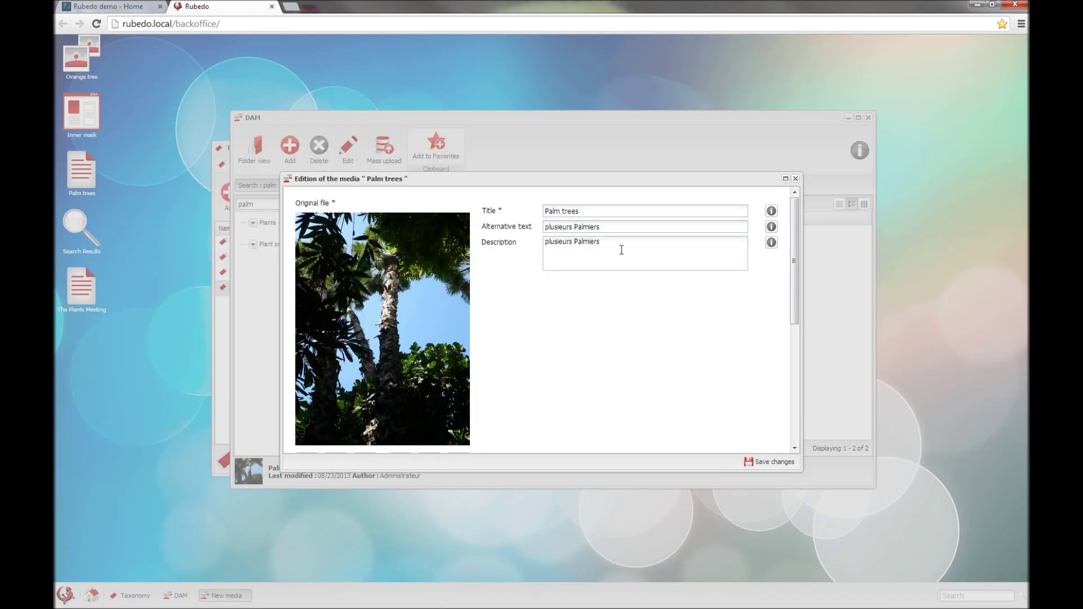
scroll(590, 299, down, 5)
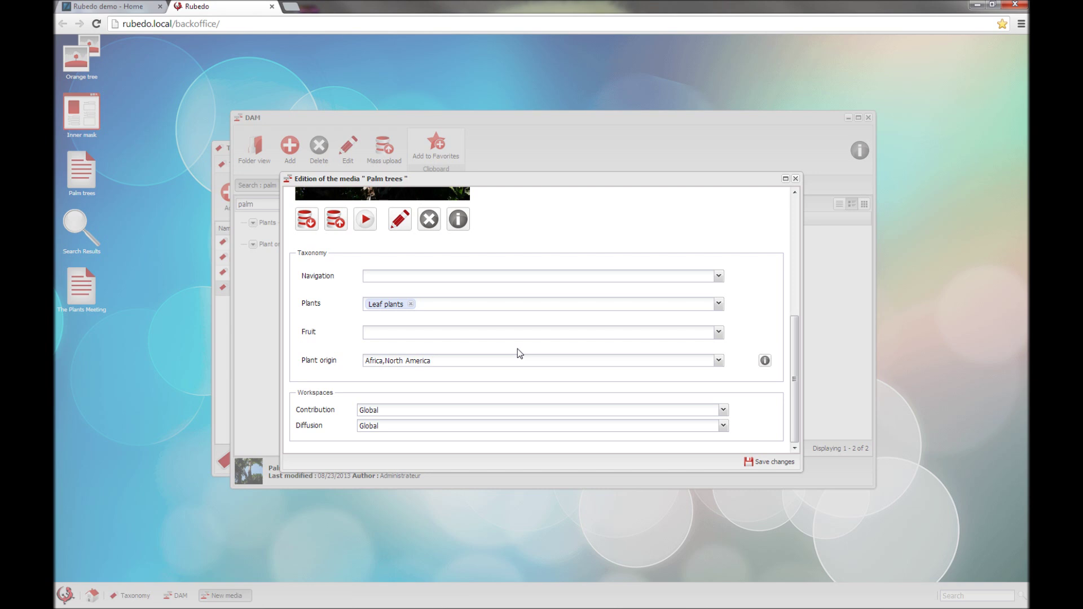
scroll(518, 348, up, 5)
scroll(521, 322, down, 2)
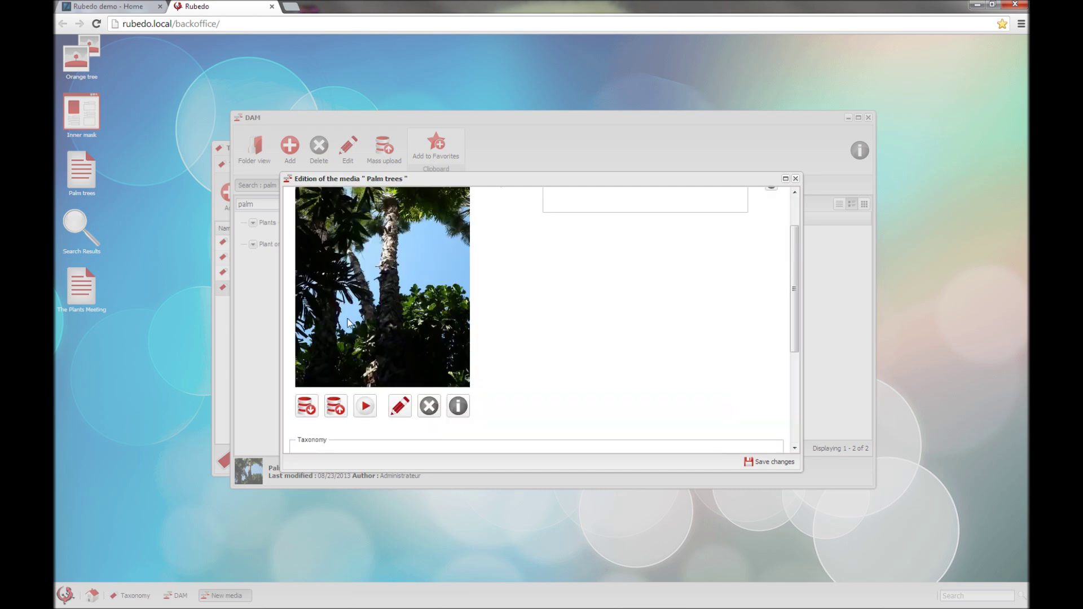
click(365, 406)
click(769, 43)
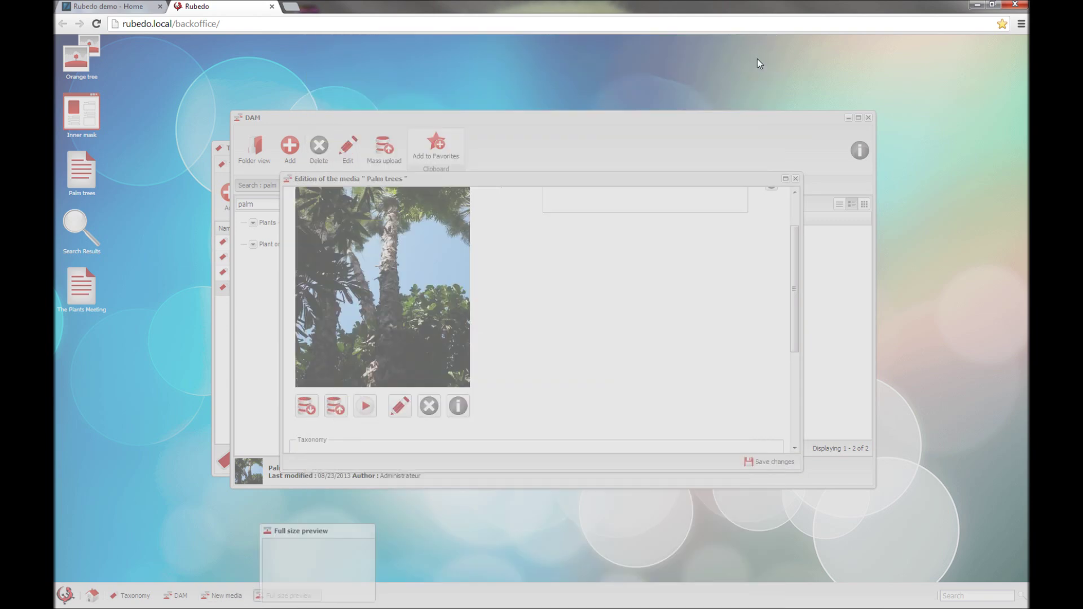
click(399, 415)
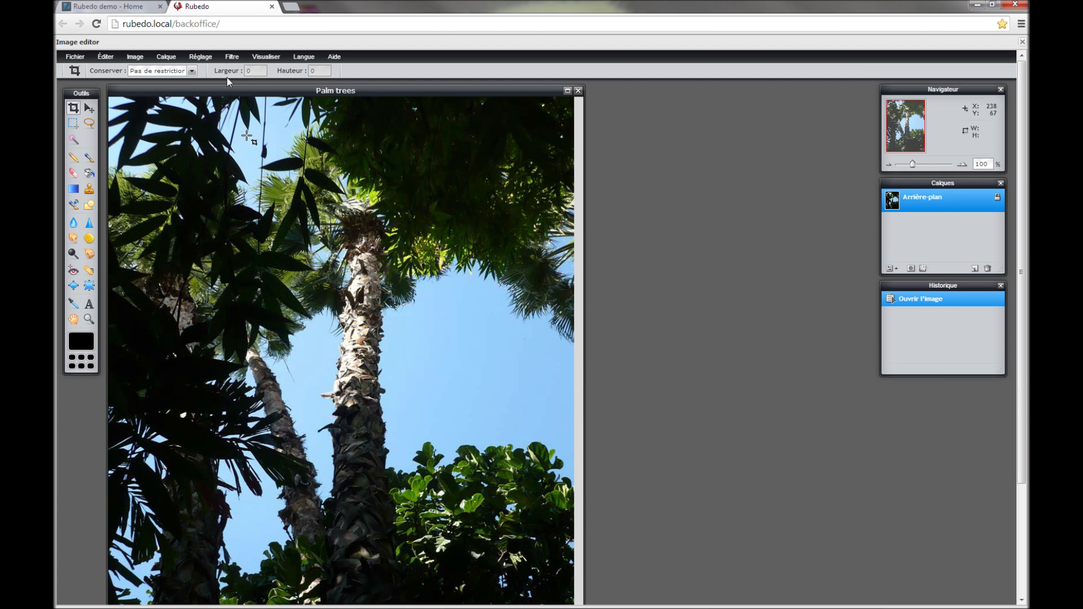
Step: Apply the Sépia adjustment to Palm trees and save it with Fichier > Enregistrer
click(202, 57)
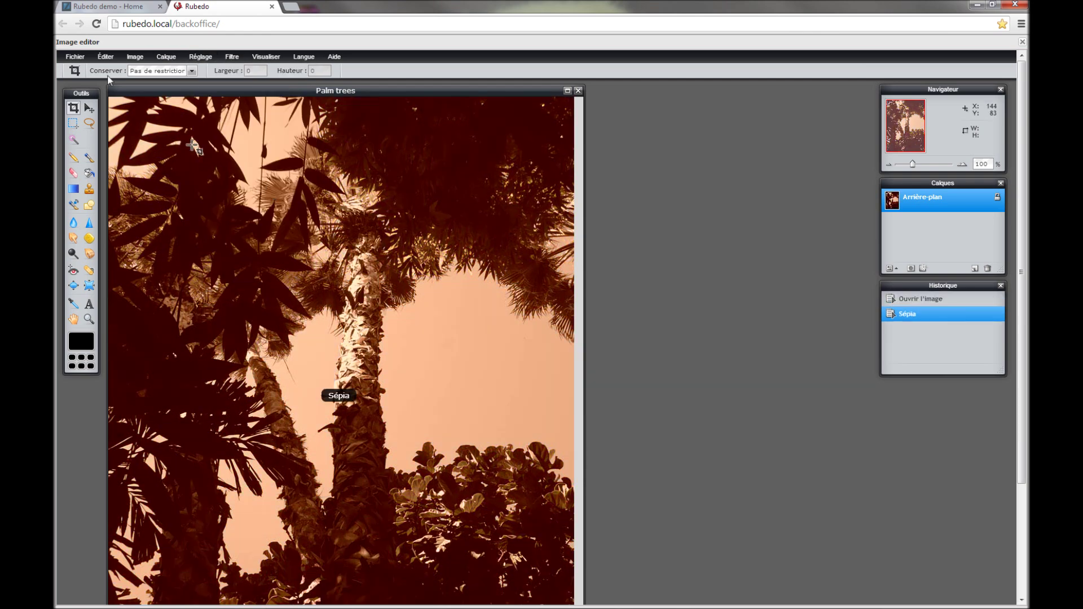
click(77, 57)
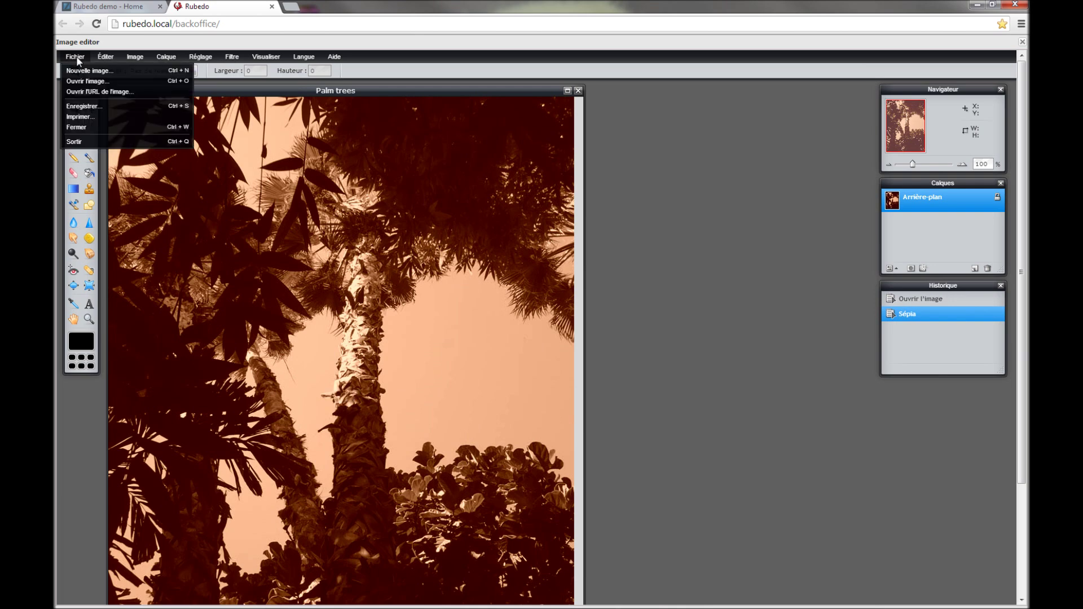
click(85, 106)
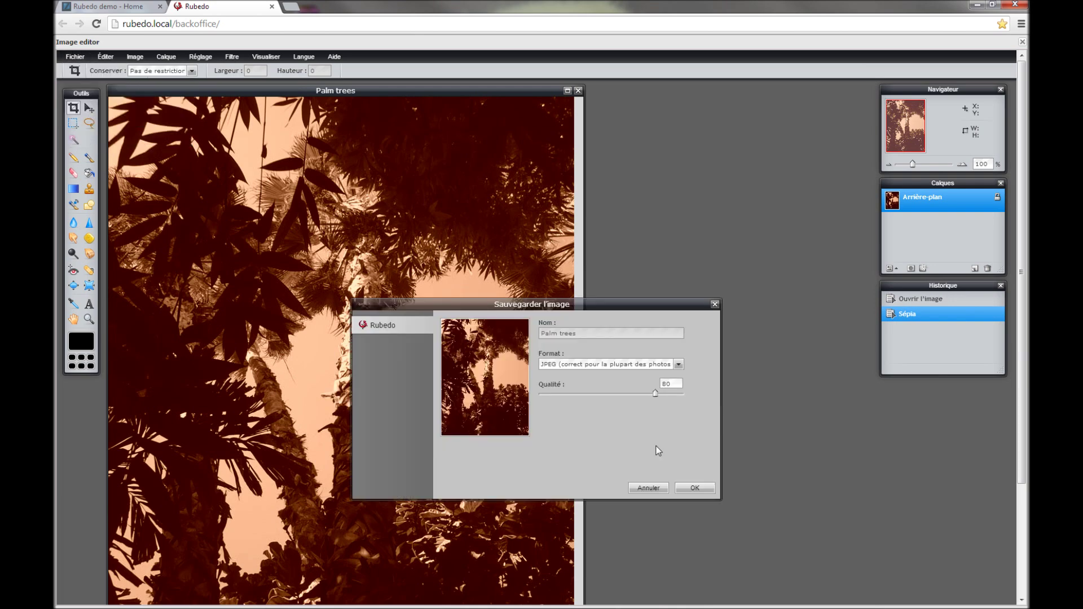
click(695, 489)
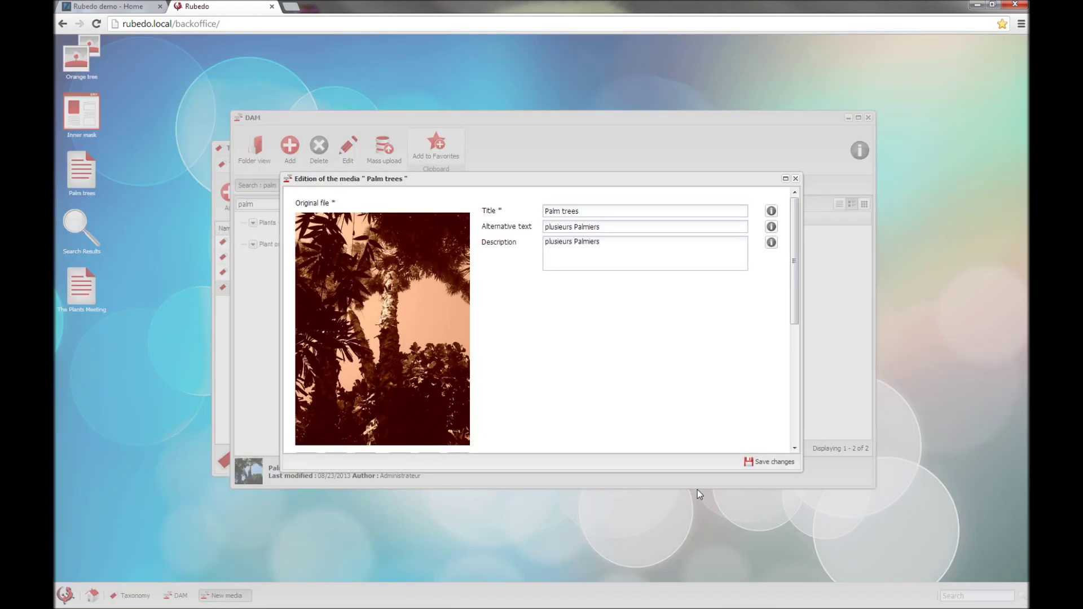
scroll(524, 378, down, 2)
Step: Save the media item, clear the images-only filter and palm search, and switch to folder view
click(774, 462)
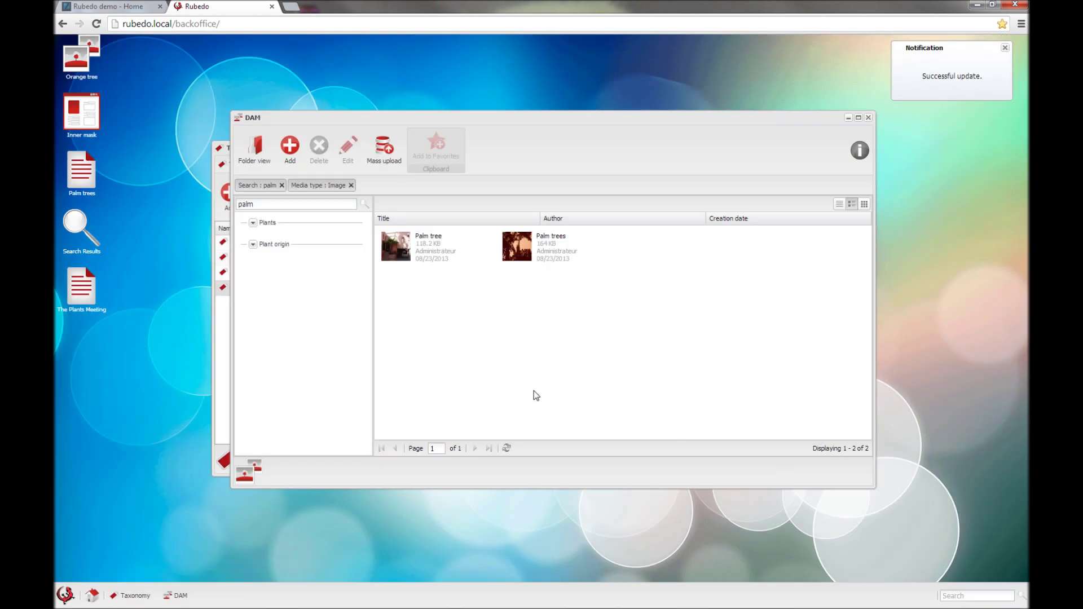
click(350, 186)
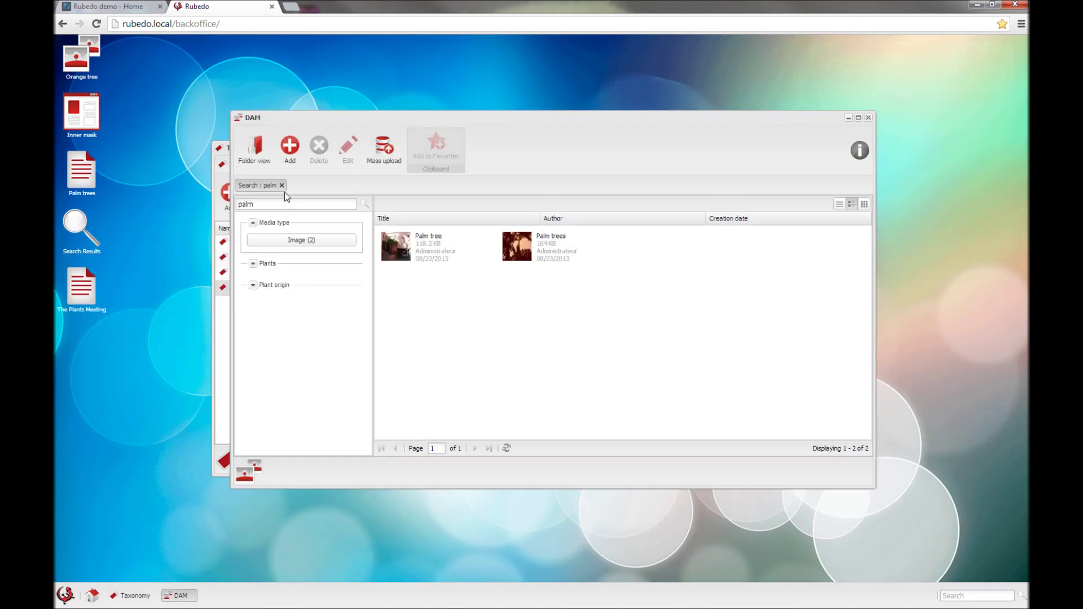
click(282, 185)
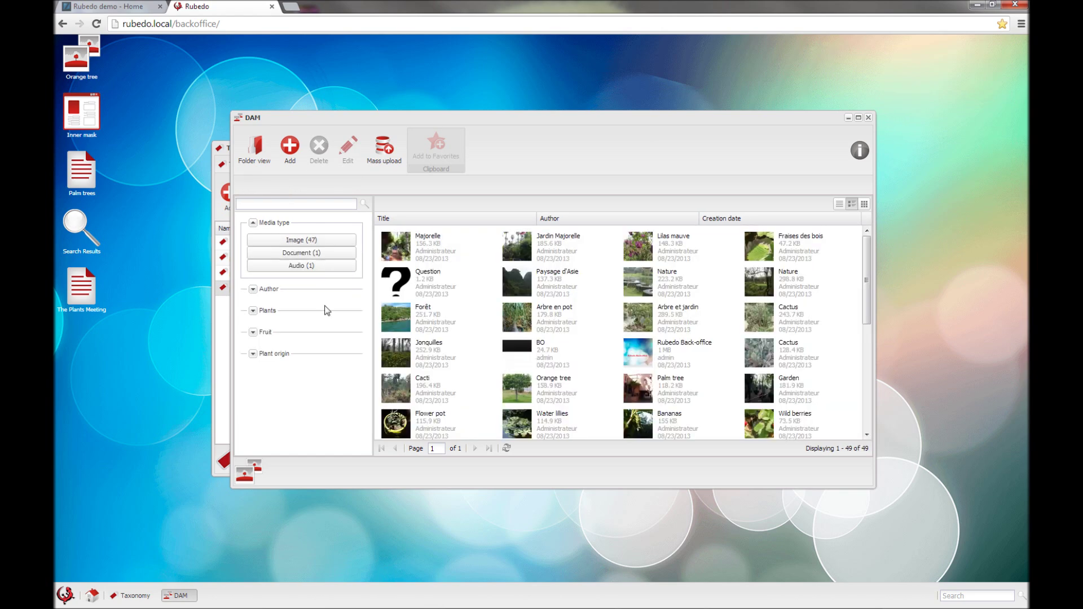
click(257, 160)
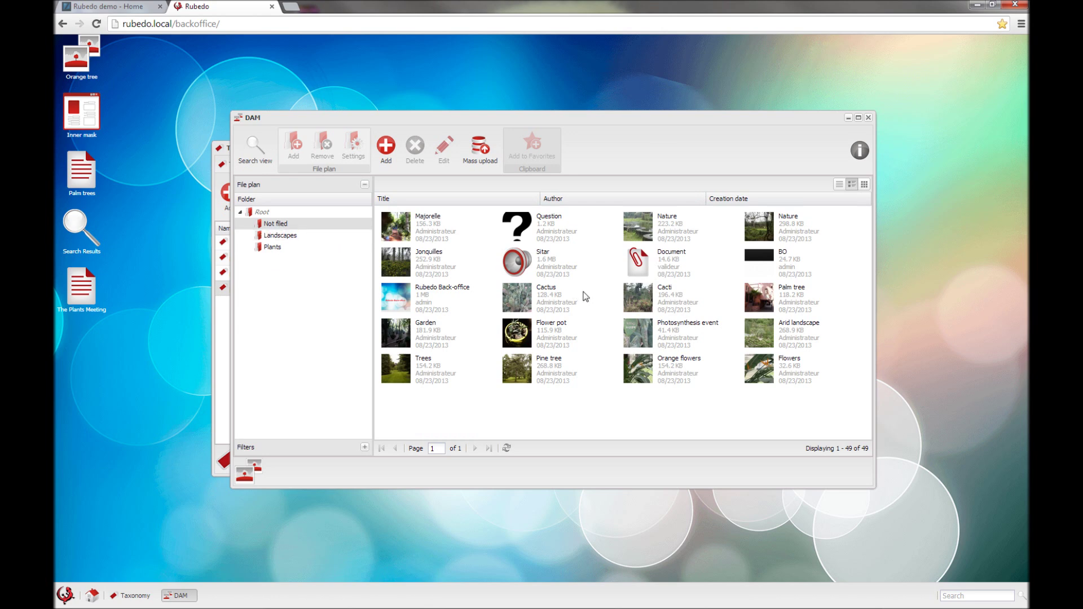
Step: Browse the Landscapes folder, then return to the Not filed media
click(283, 237)
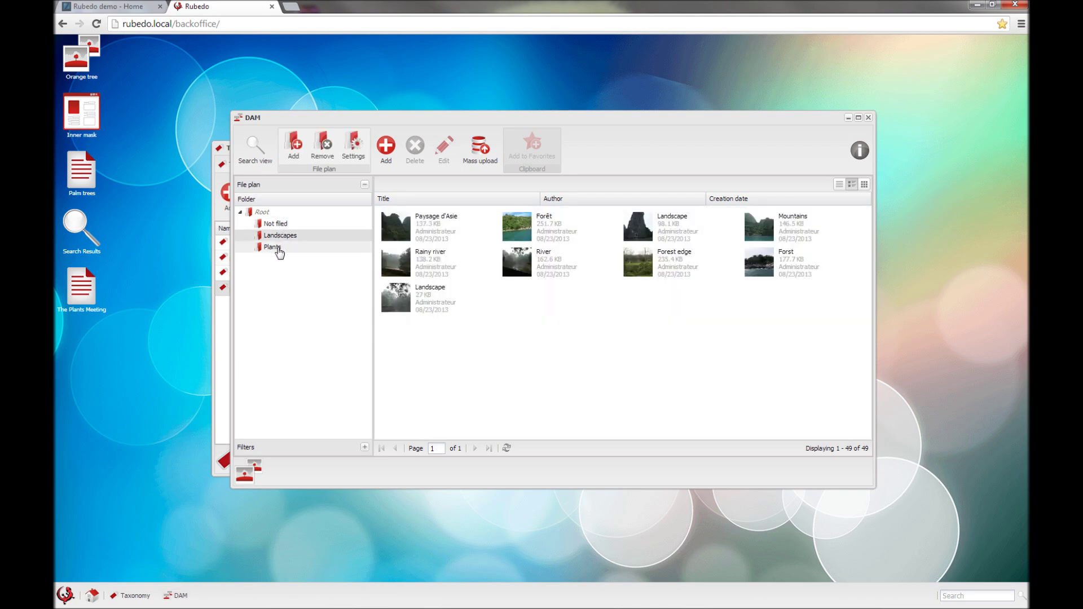
click(276, 248)
click(282, 236)
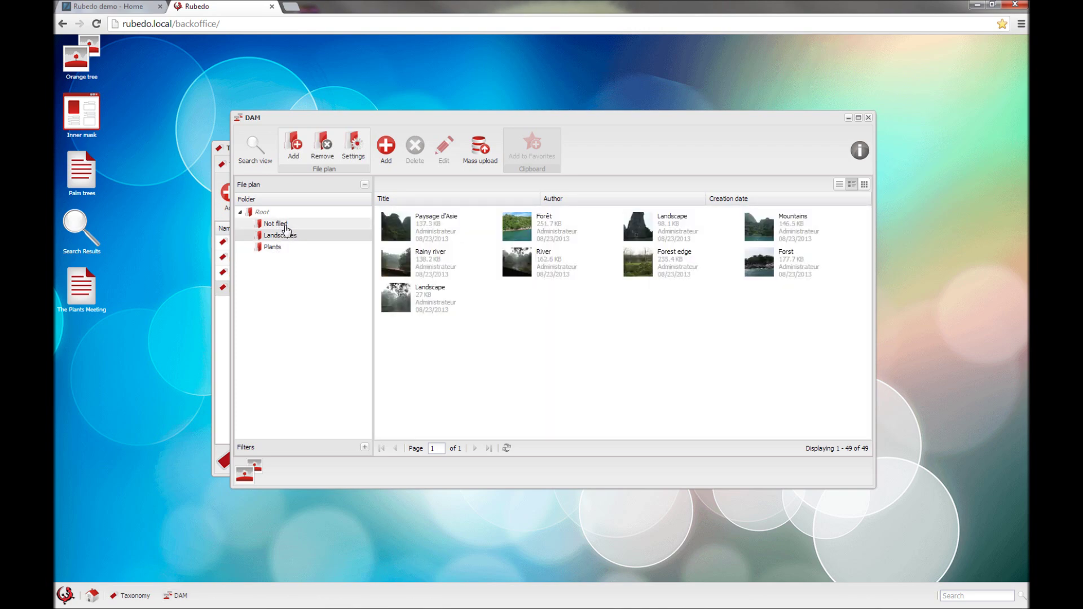
click(285, 225)
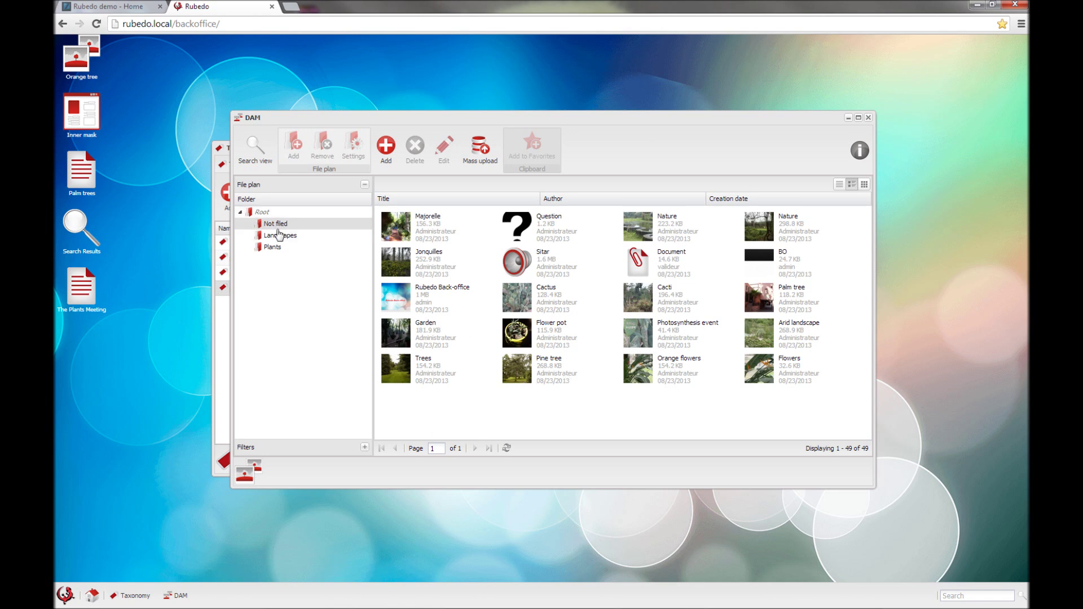
Step: Move Pine tree, Orange flowers and Flowers into Plants, then return to search view
click(519, 370)
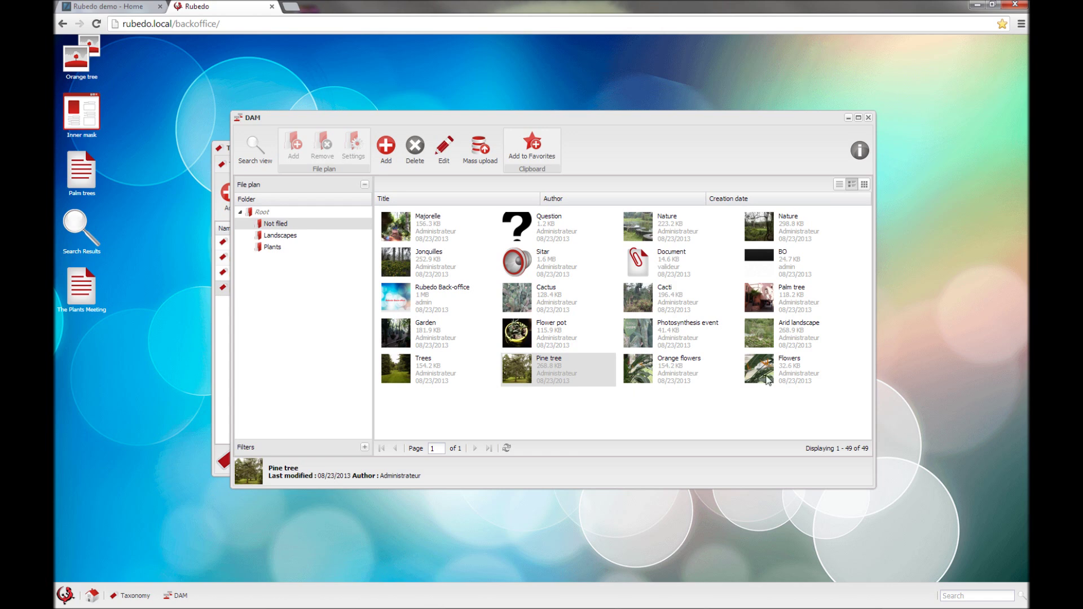
shift+click(785, 376)
drag(522, 376, 273, 251)
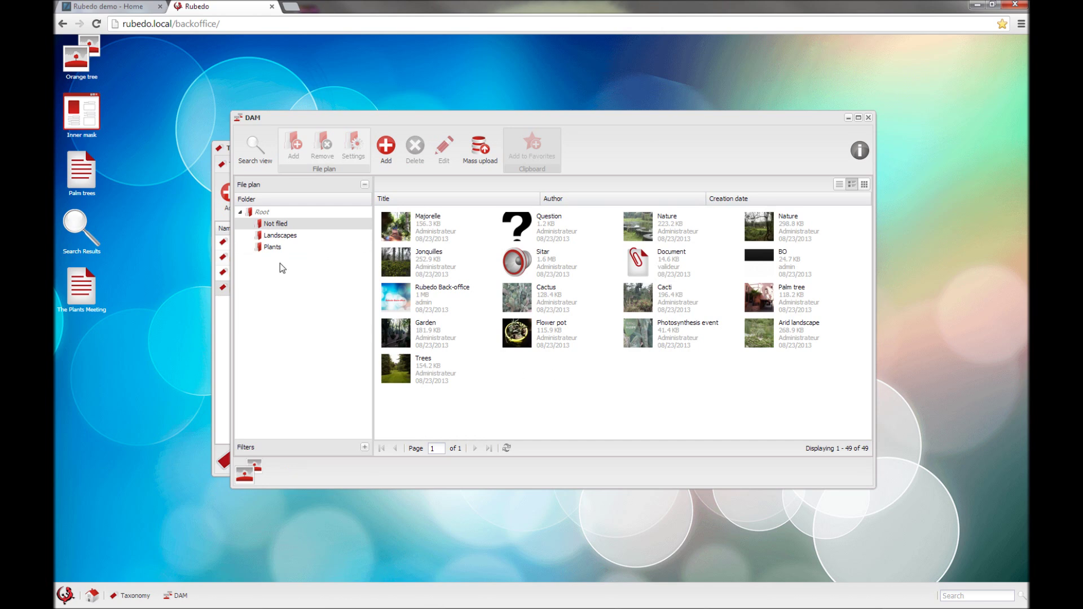
click(267, 247)
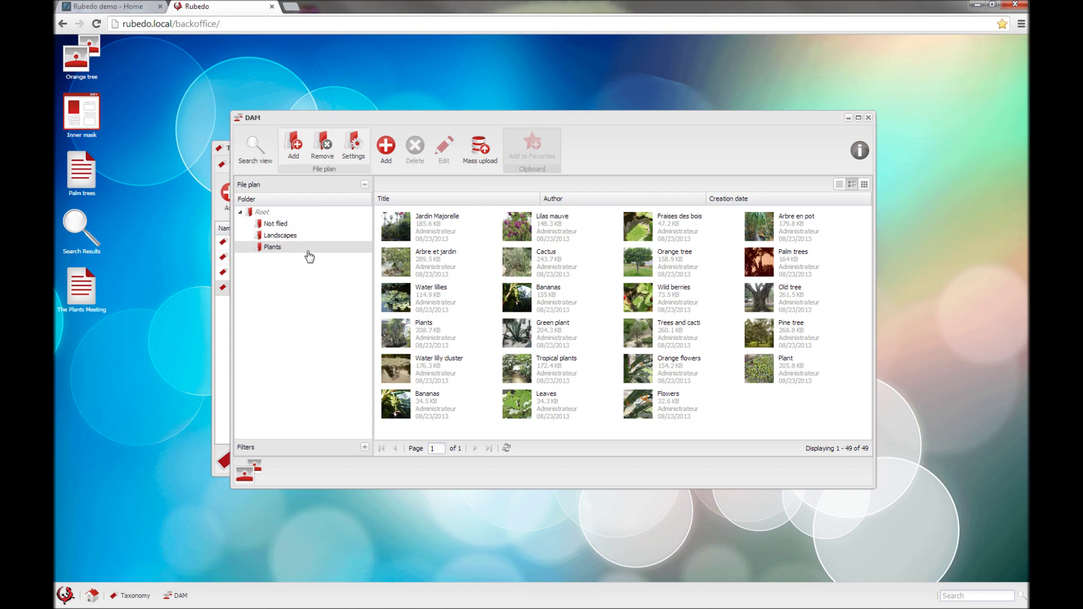
click(262, 212)
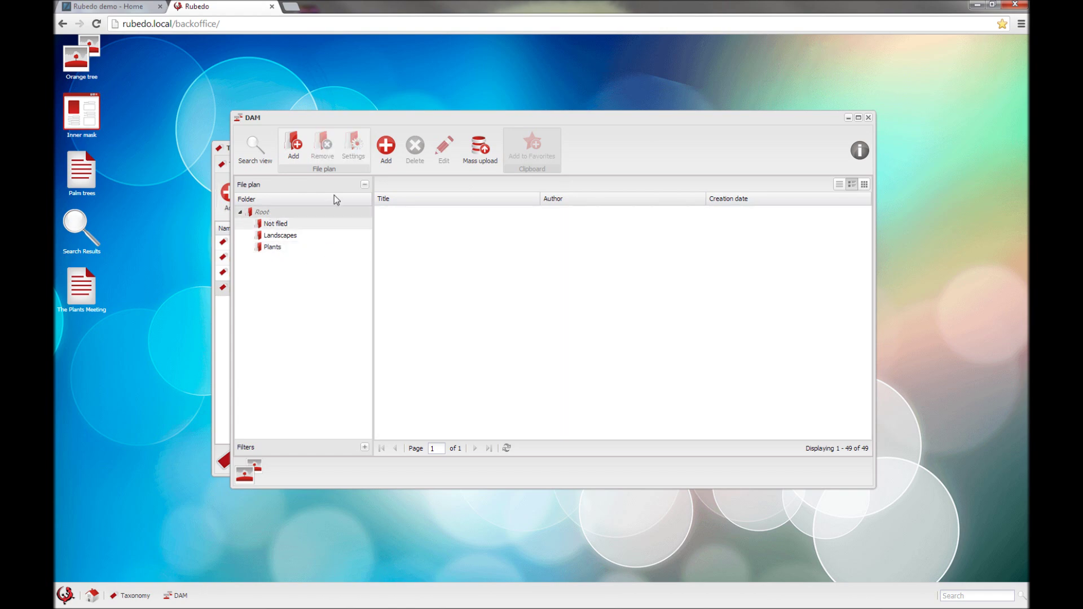
click(254, 147)
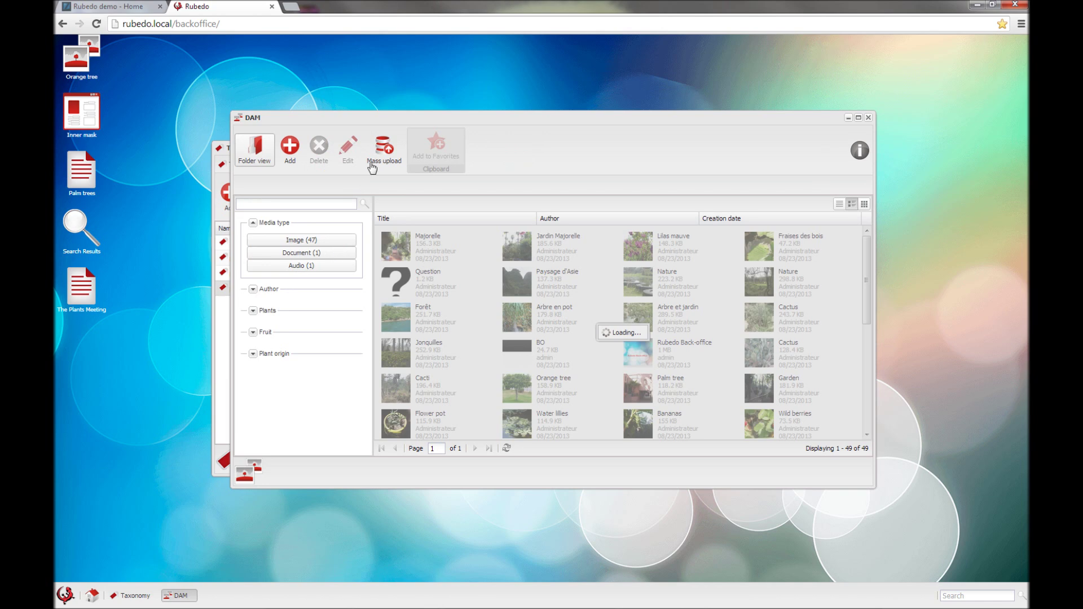
Step: In folder view, open a blank new Image form, close it unsaved, then show Plants
click(252, 147)
click(385, 148)
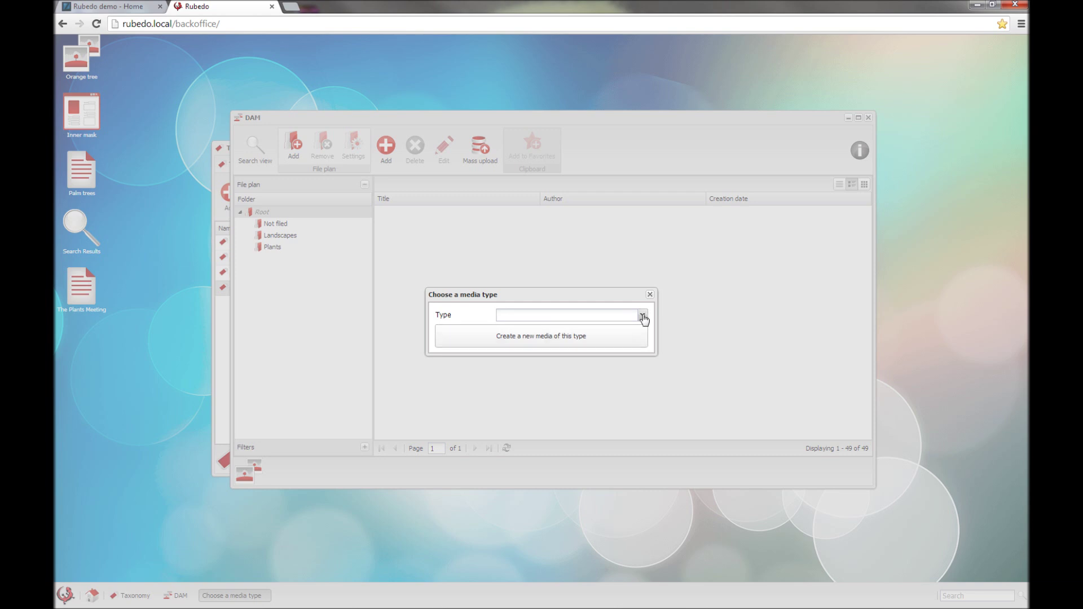
click(644, 317)
click(547, 329)
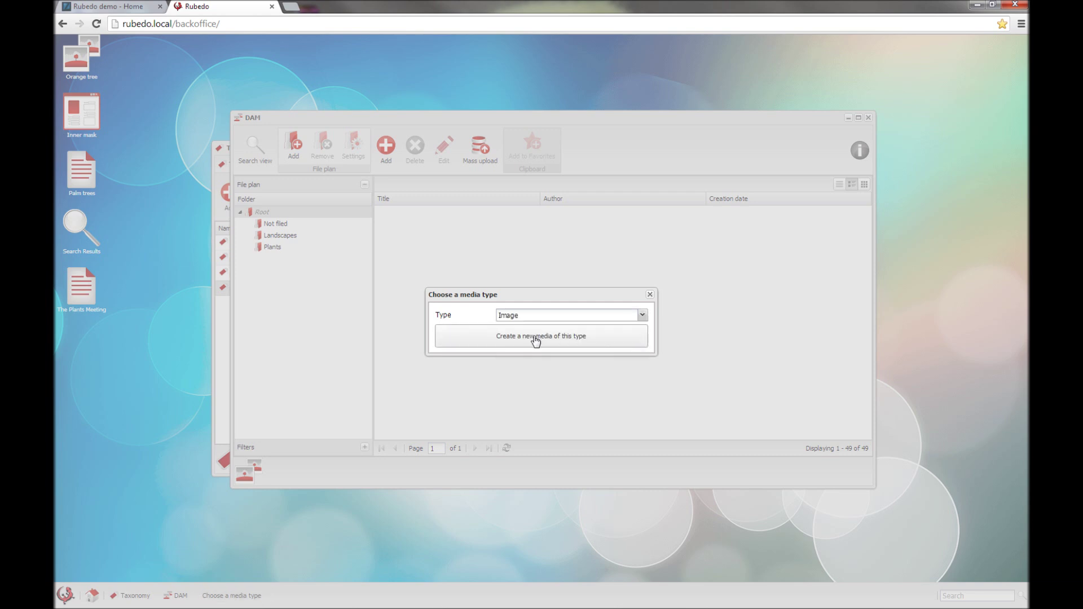
click(590, 346)
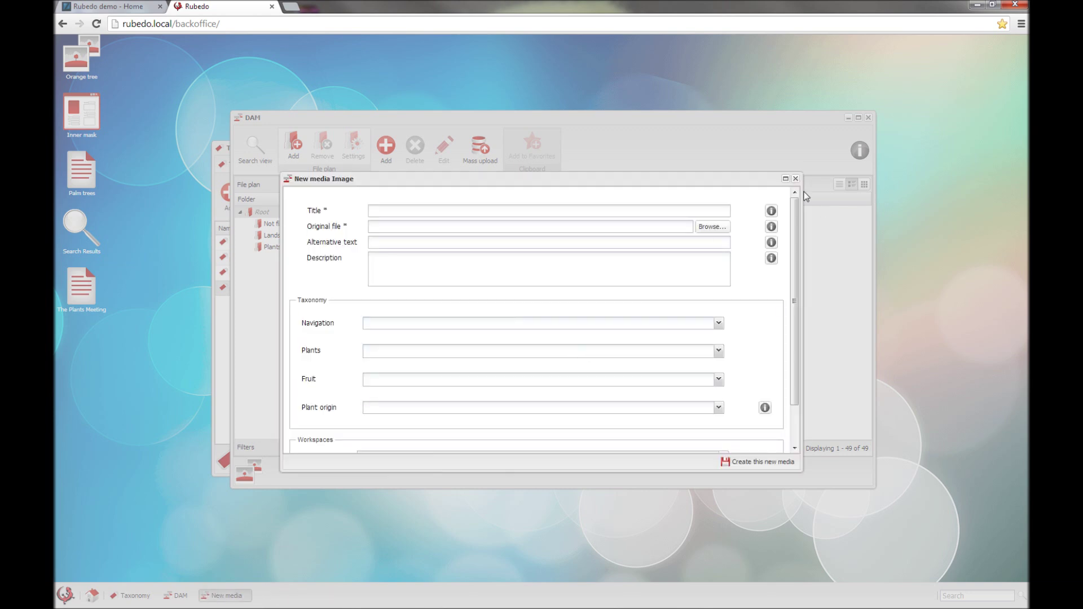
click(795, 179)
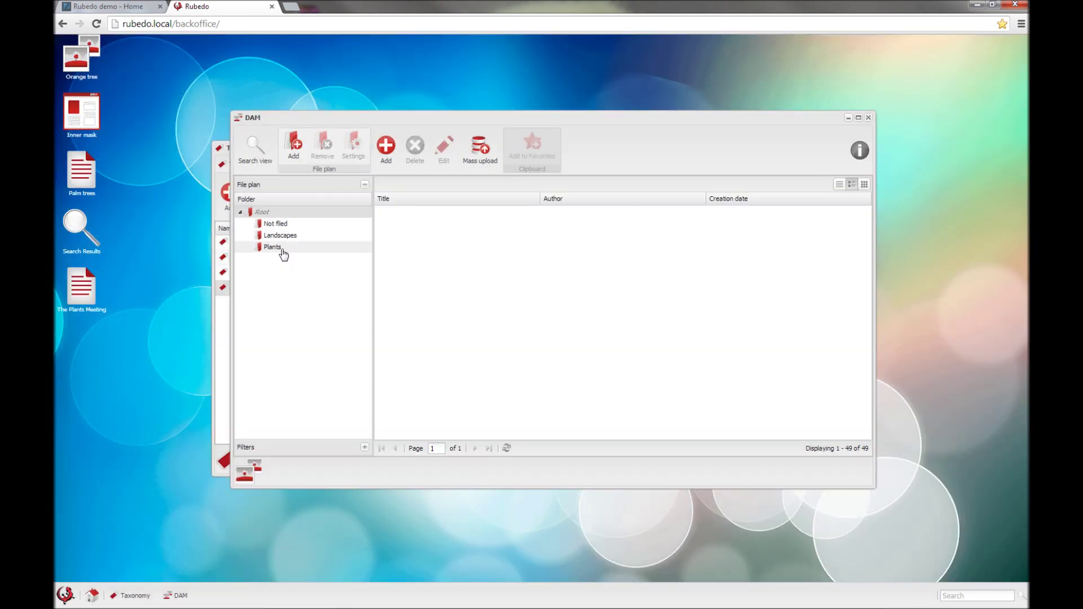
click(272, 224)
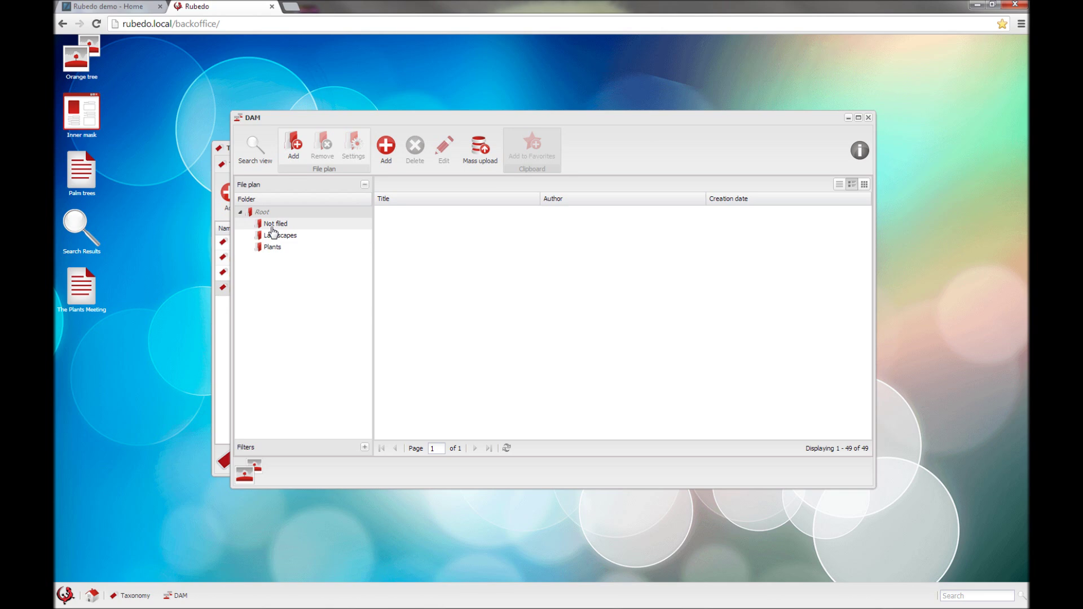
click(273, 247)
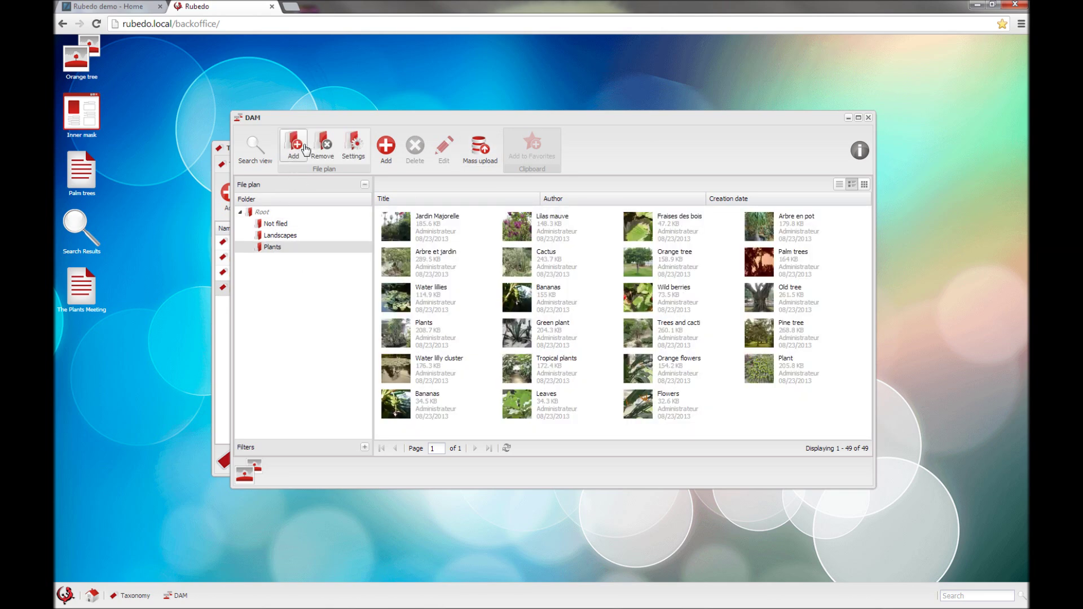
Step: Create a folder named 'Test' as a child of Plants in the file plan
click(294, 163)
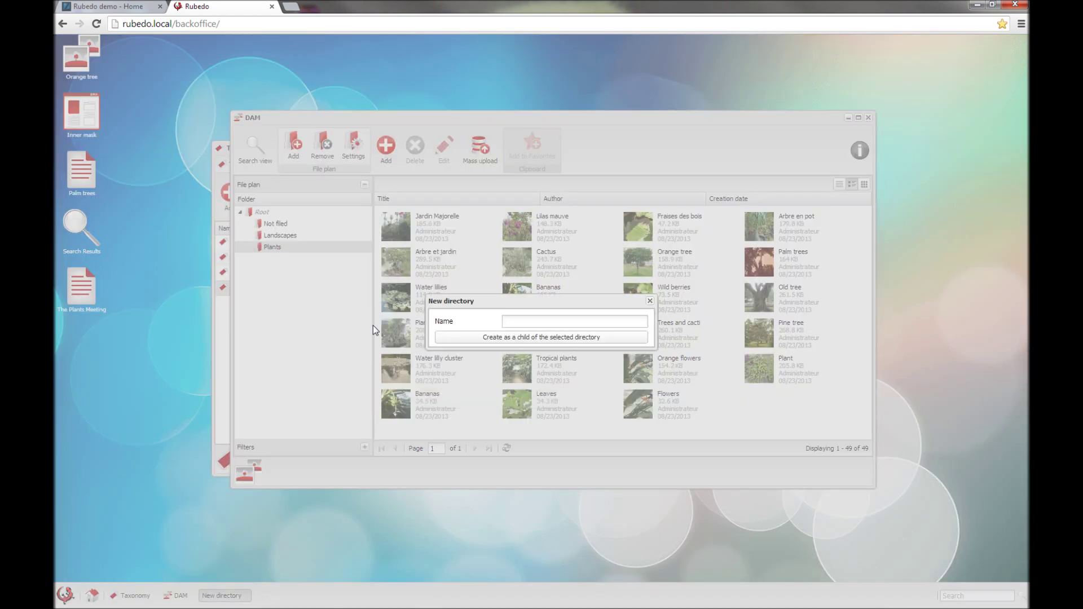
click(519, 320)
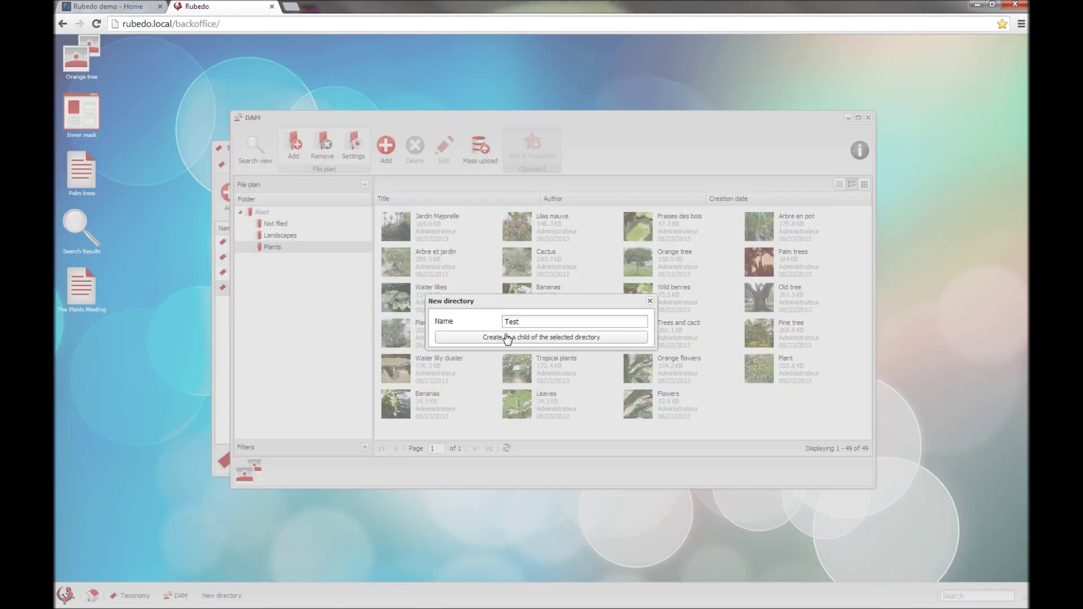
click(506, 338)
click(279, 261)
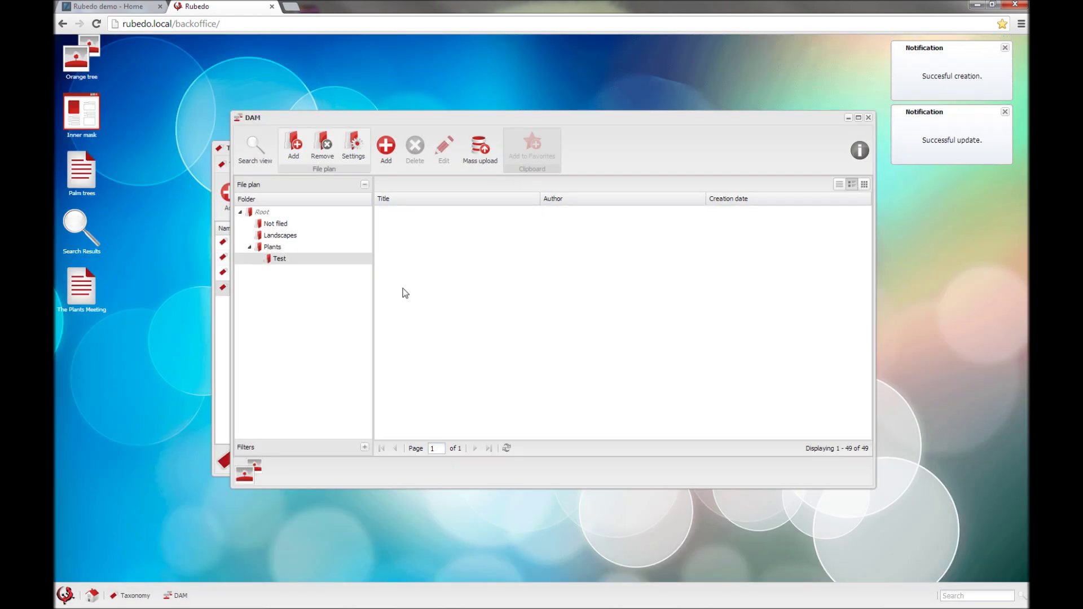
Step: Start a mass upload with Image as the media type
click(480, 148)
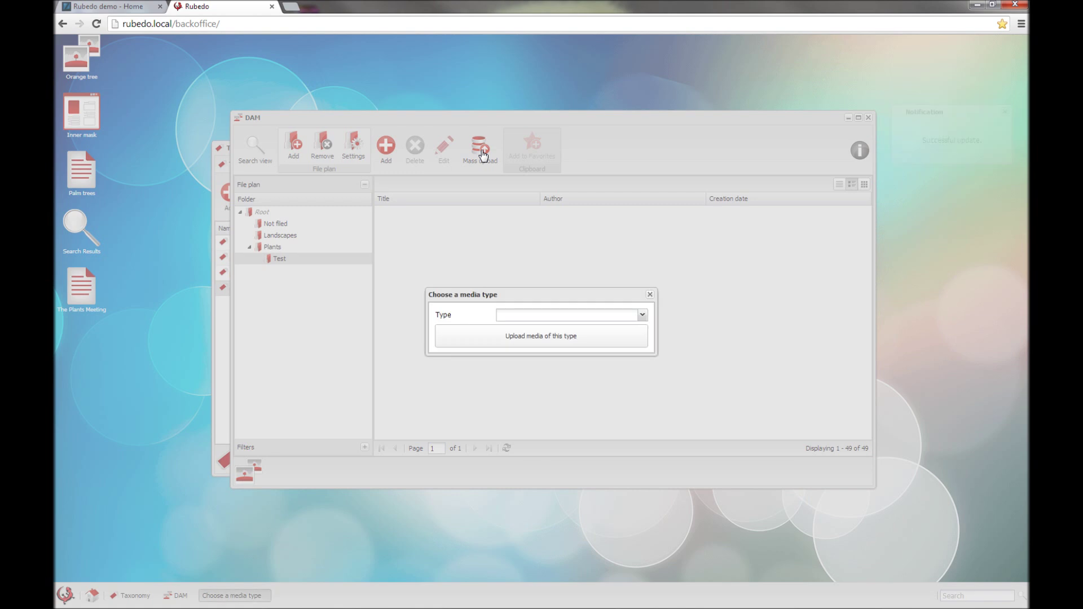
click(643, 315)
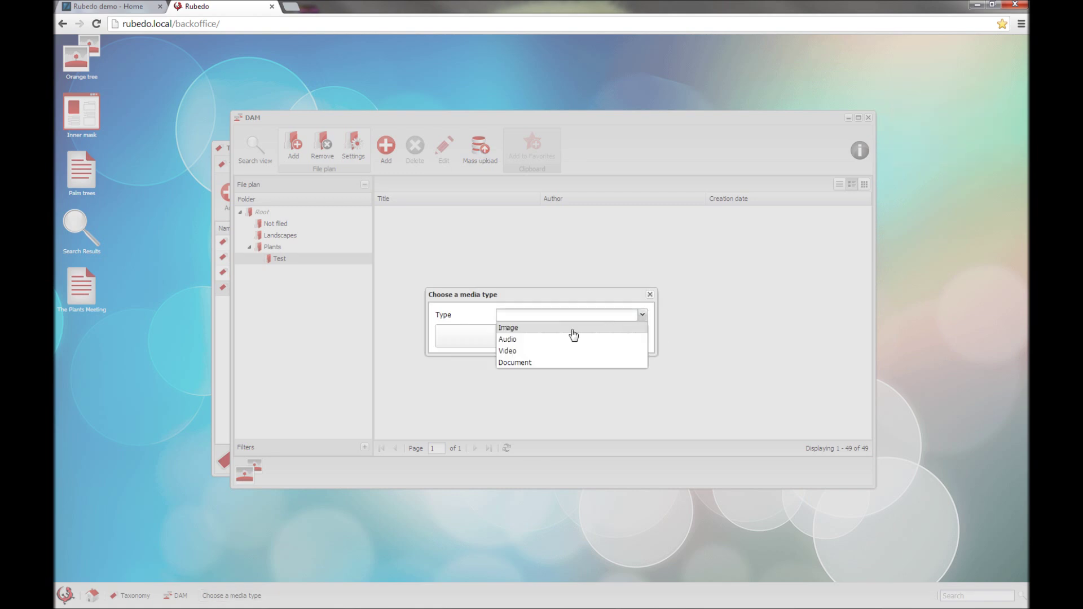
click(543, 328)
click(495, 341)
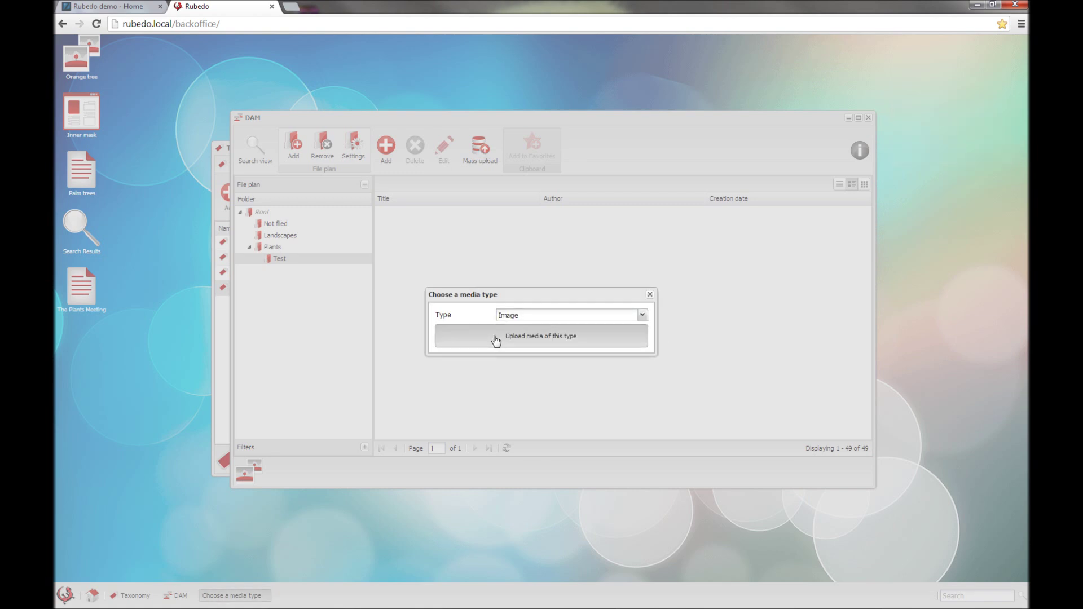
Step: Drag the eight sample photos from the Sample Pictures folder into the drop zone
mouse_move(184, 607)
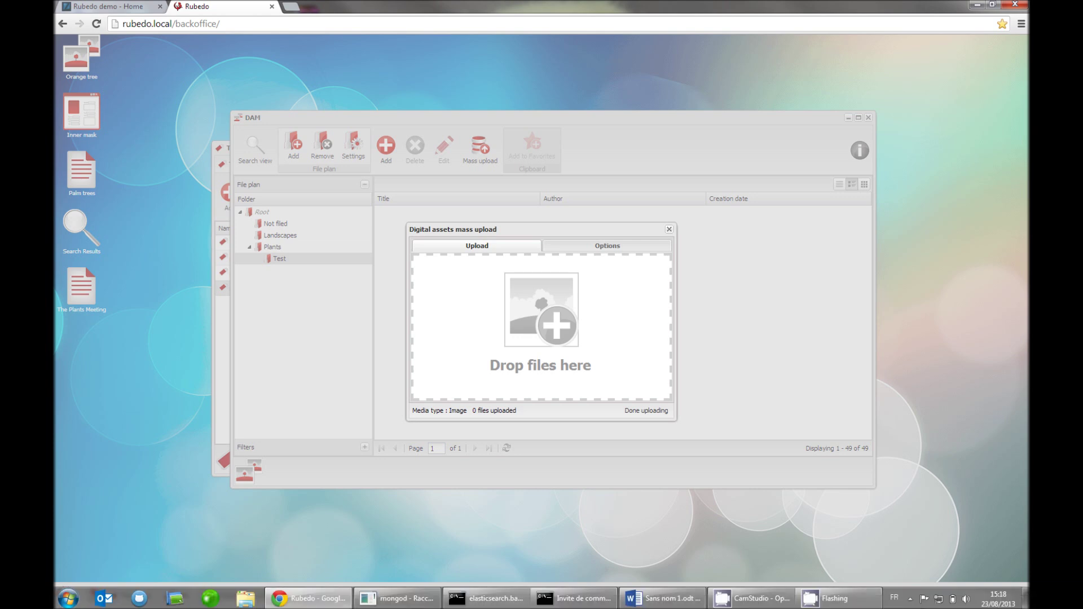
click(241, 600)
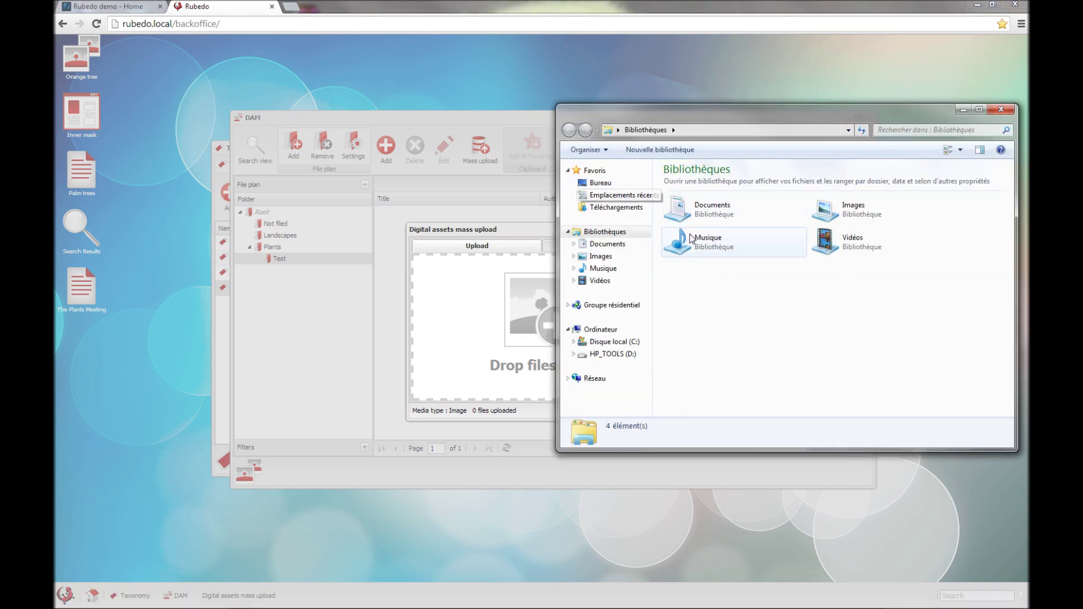
click(597, 257)
click(685, 246)
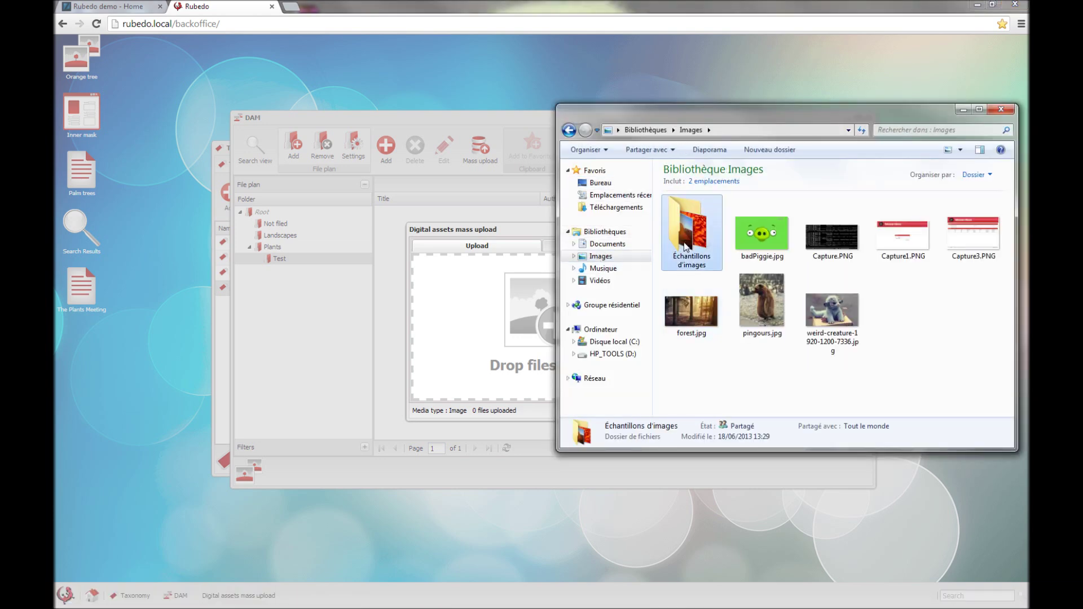
double_click(686, 246)
drag(743, 117, 814, 169)
drag(750, 398, 1015, 251)
drag(758, 275, 498, 336)
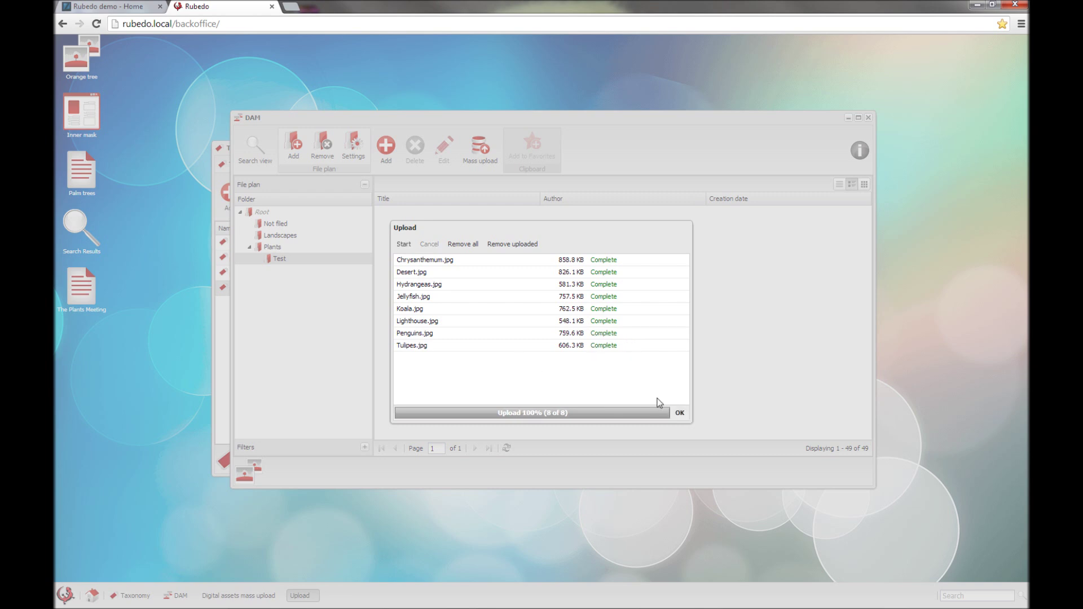
Step: Confirm the finished upload of the eight images into Test and close the DAM
click(679, 416)
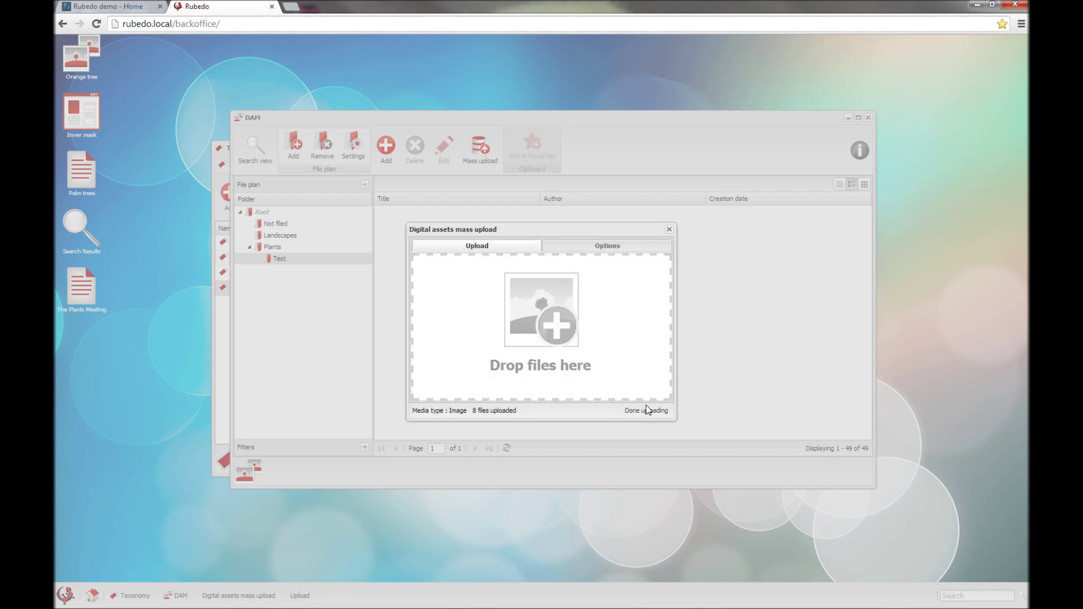
click(647, 411)
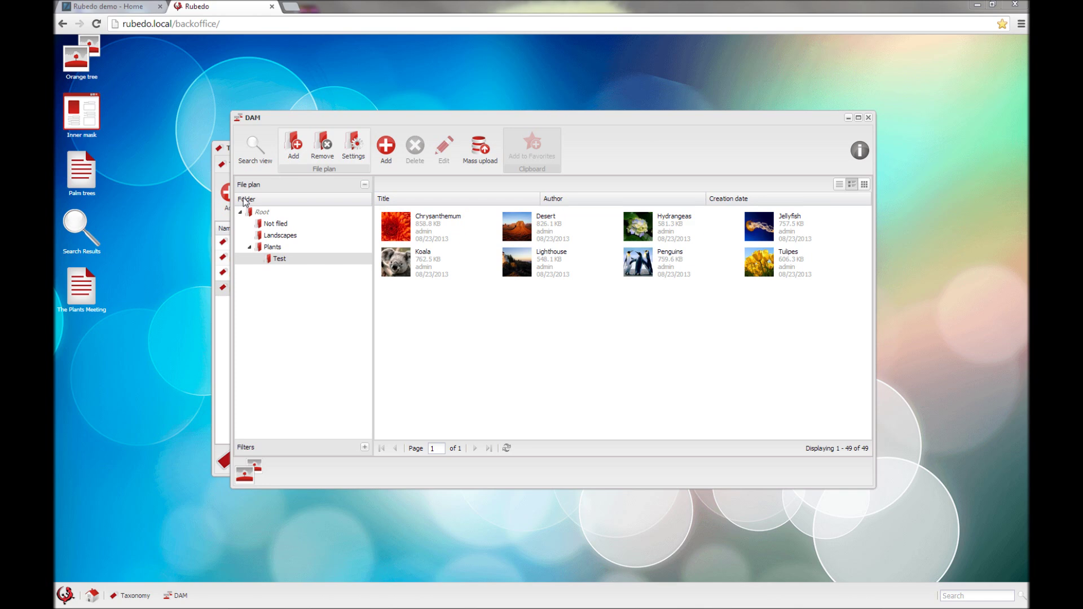
click(868, 119)
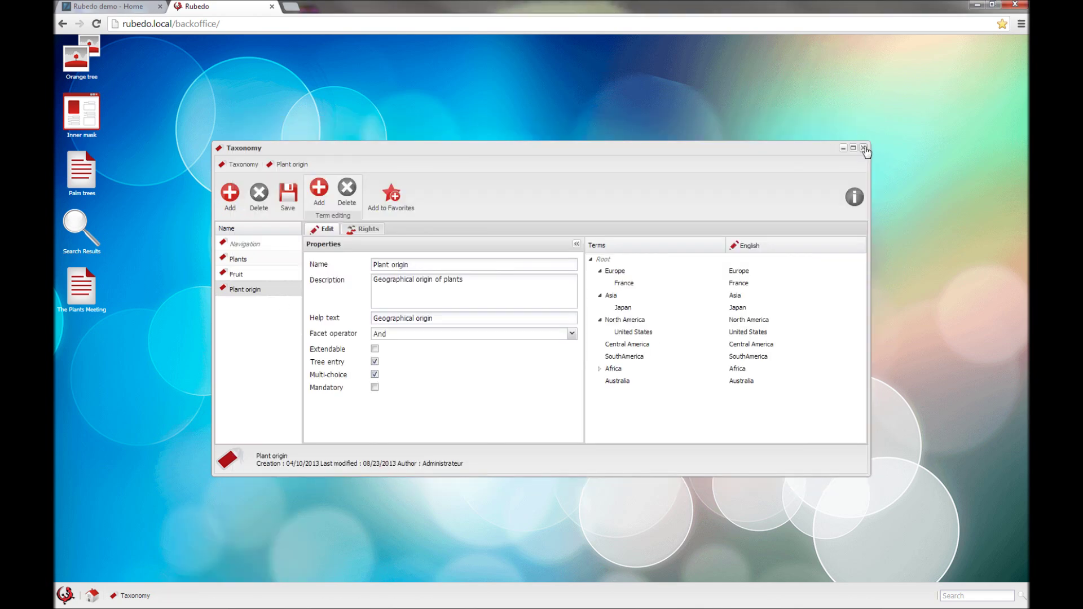
Step: Close Taxonomy, open the Home page's layout in the Pages manager, and maximize it
click(867, 146)
click(65, 595)
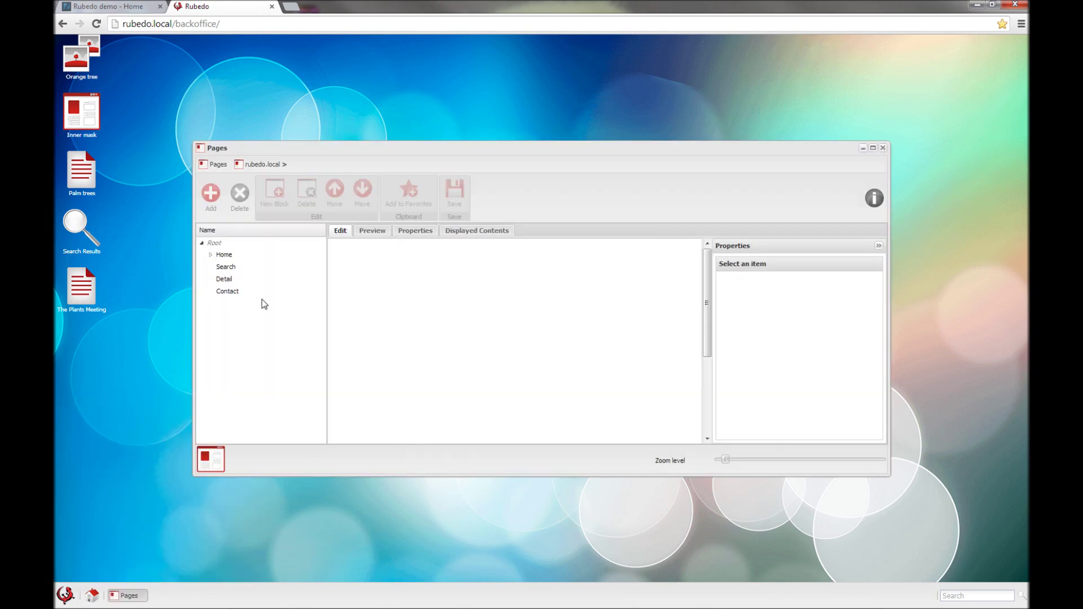
click(211, 254)
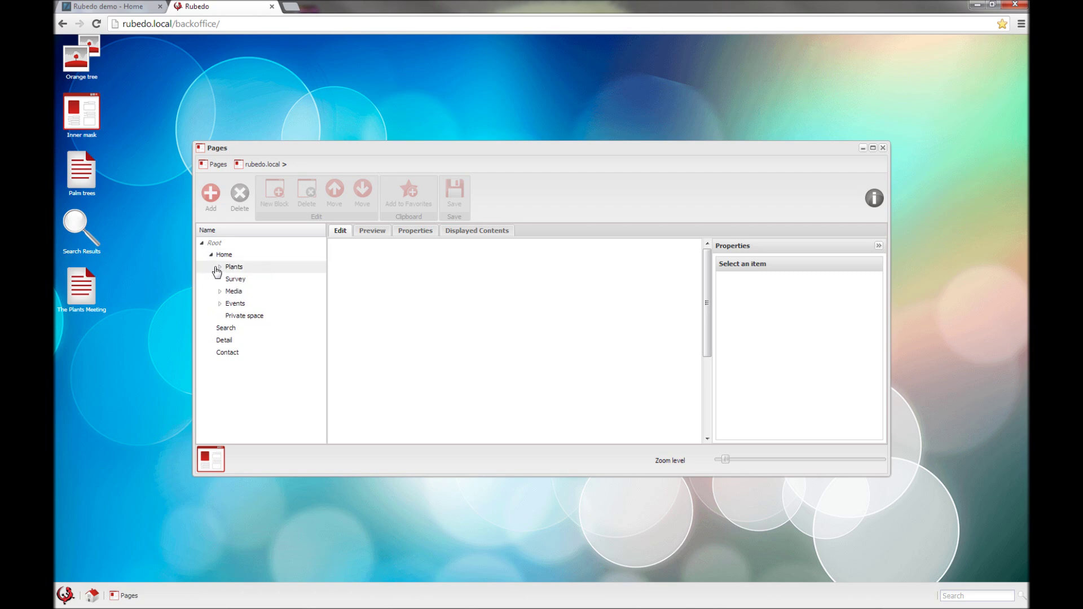
click(216, 268)
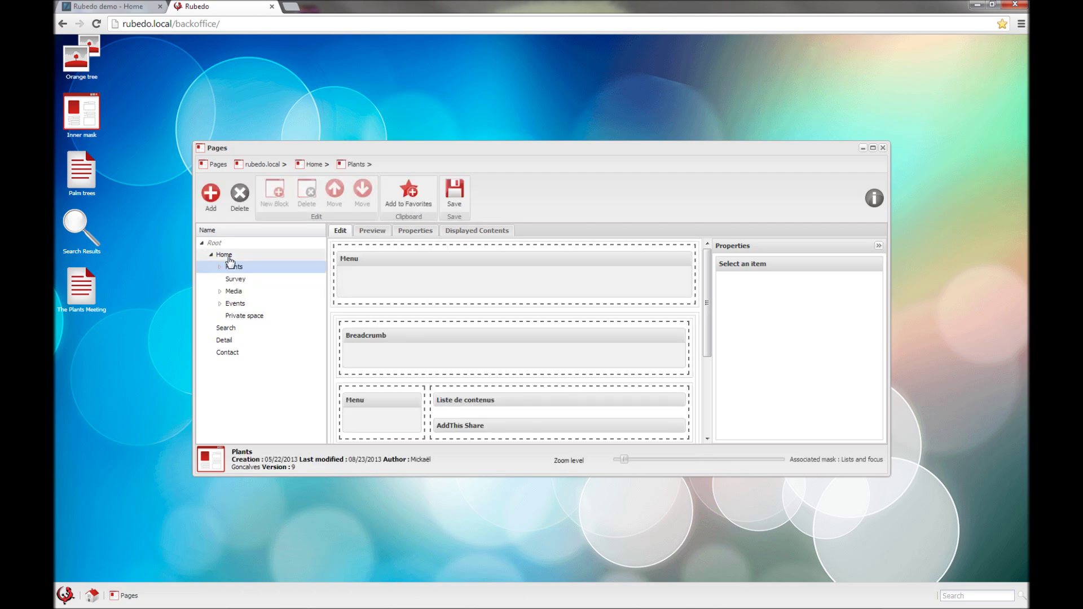
click(231, 255)
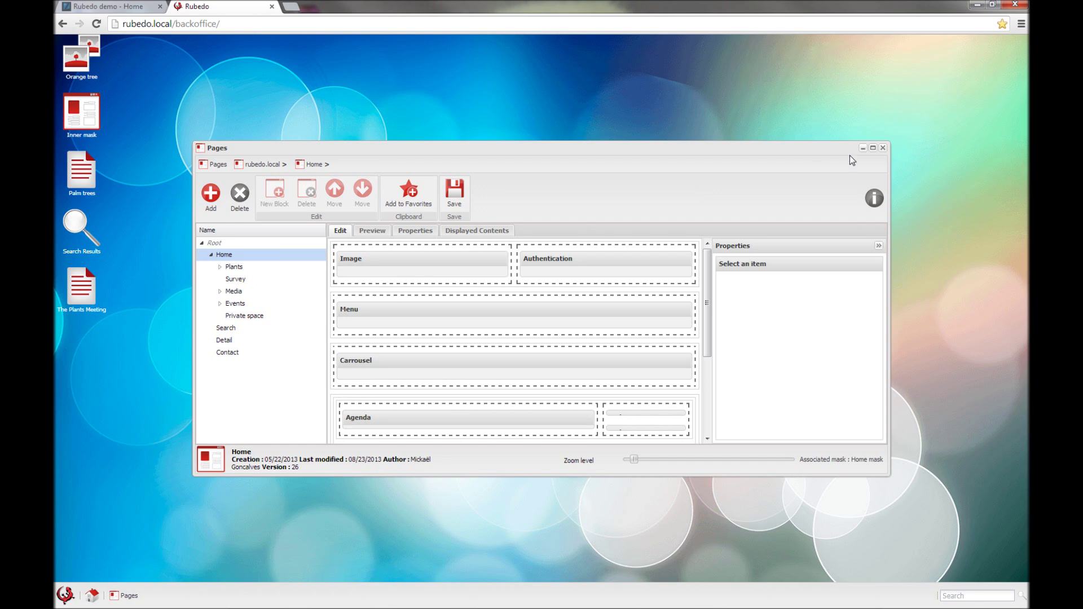
click(873, 150)
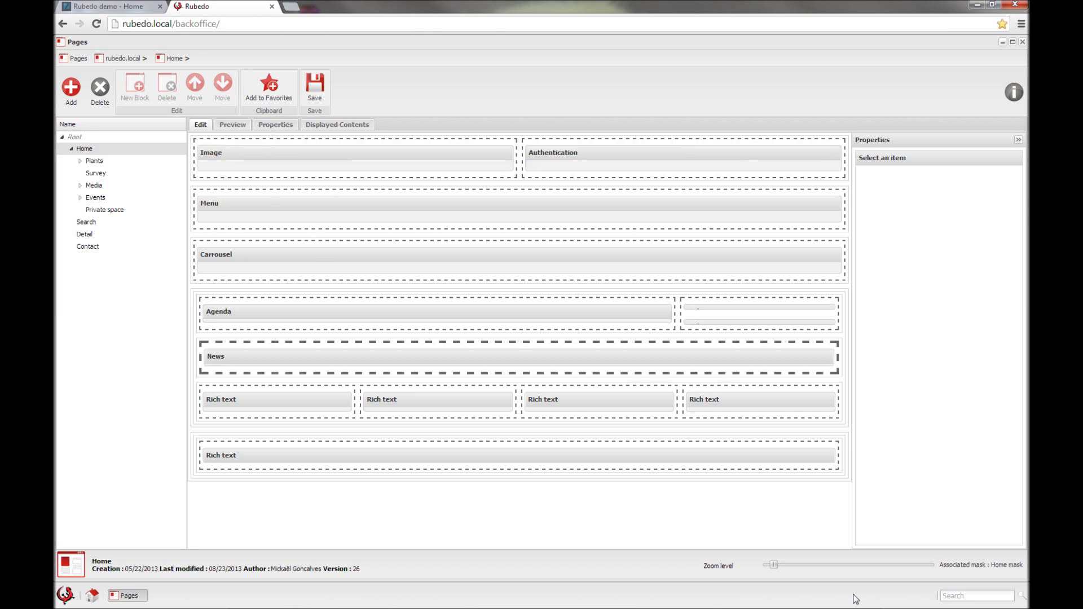
Step: Raise the zoom level of the Home layout view and scroll through it
drag(774, 565, 838, 569)
scroll(477, 462, down, 3)
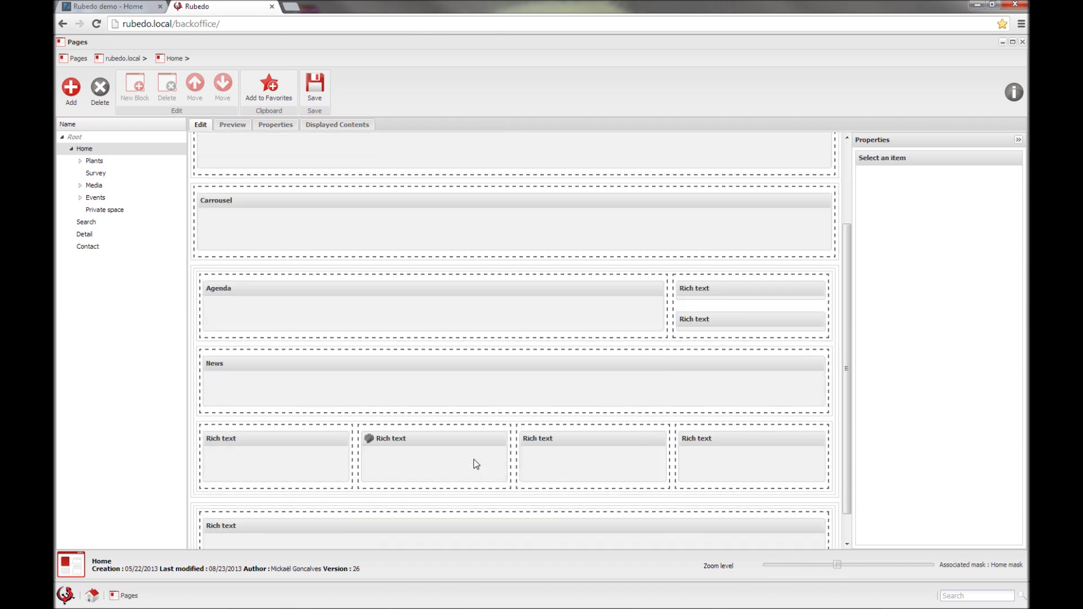
scroll(476, 464, up, 2)
scroll(475, 464, up, 1)
scroll(475, 464, down, 4)
scroll(475, 464, up, 4)
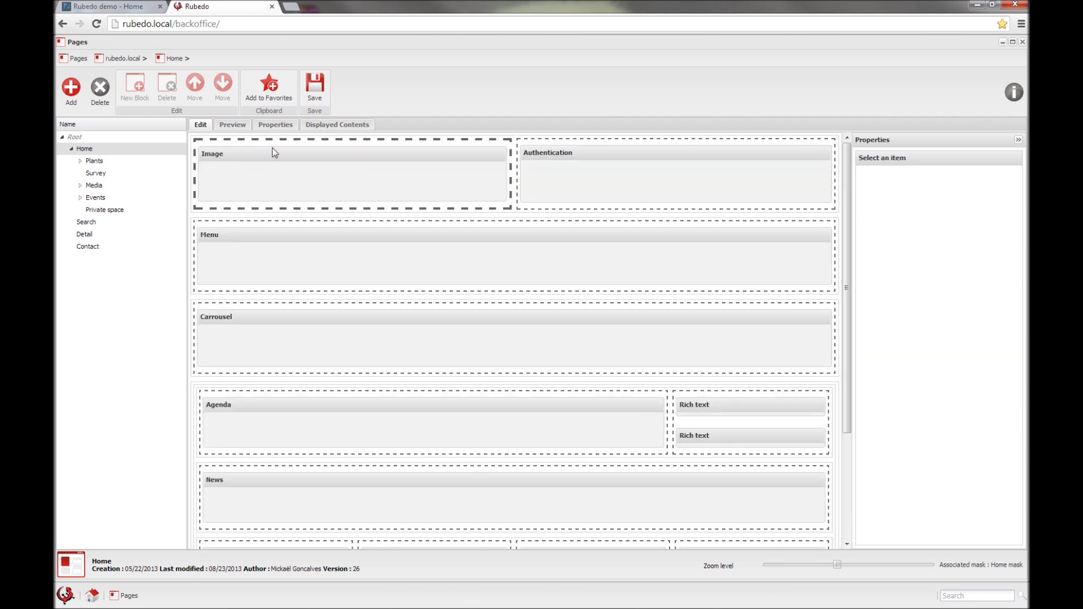
Step: Inspect the Image column and Carrousel block settings, then switch to the Preview tab
click(251, 141)
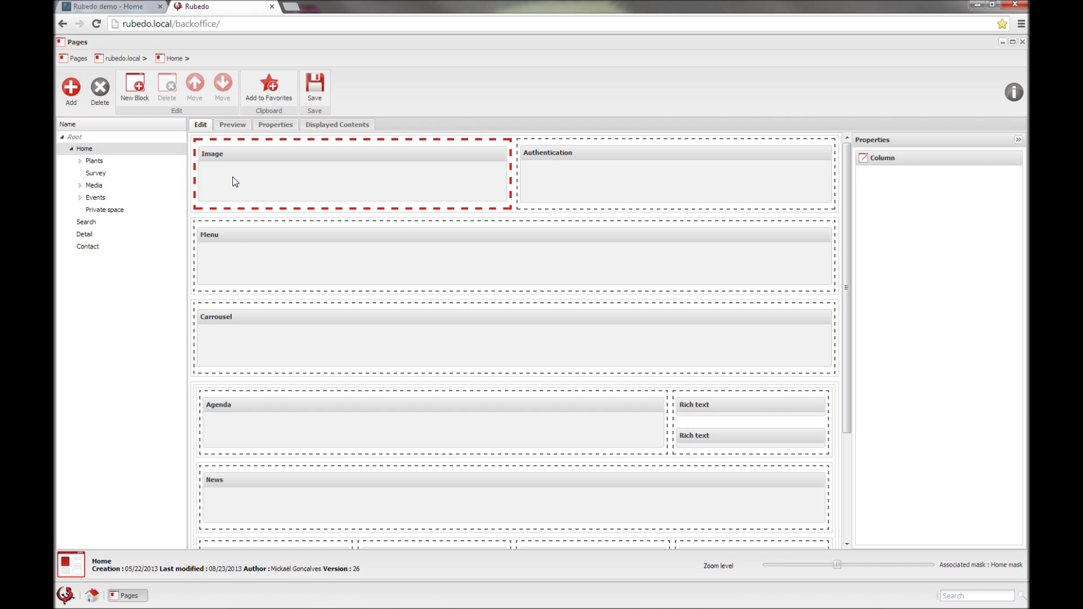
click(448, 349)
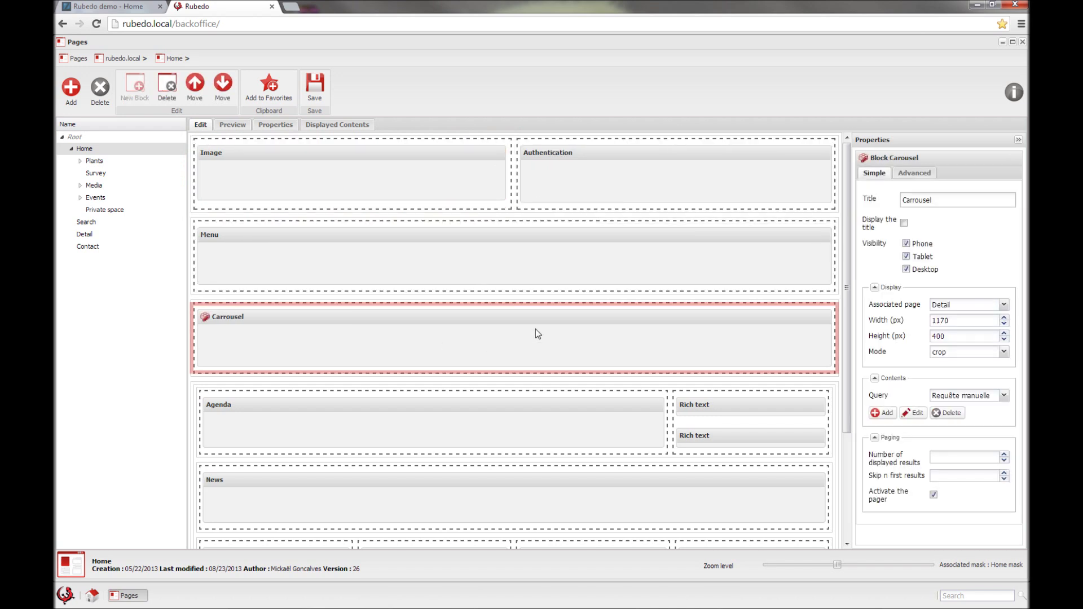
click(237, 130)
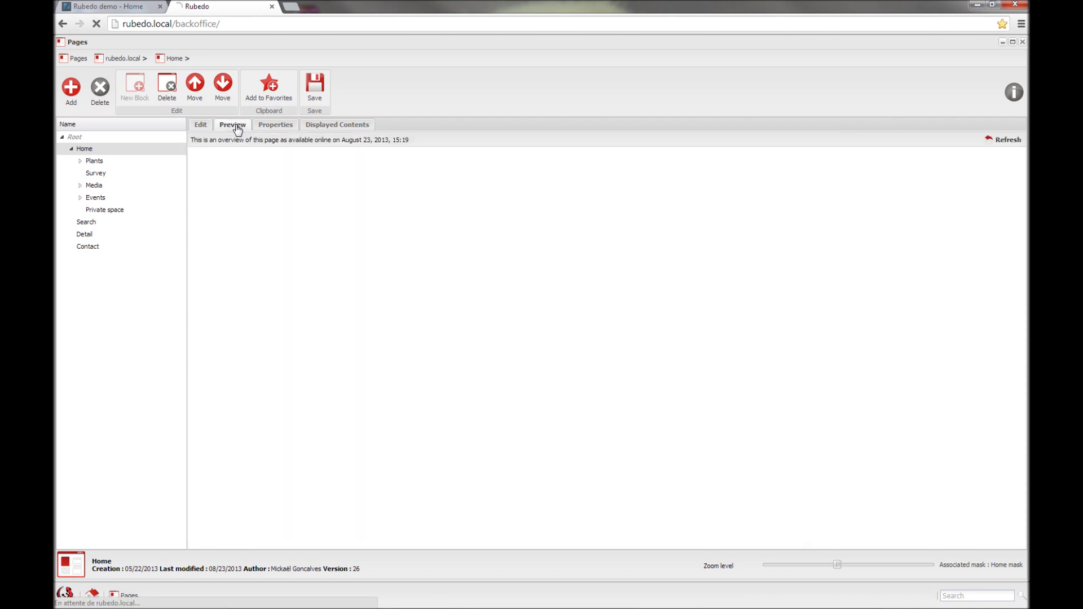
Step: Scroll through the rendered Home preview, then go back to the Edit layout
scroll(229, 342, down, 1)
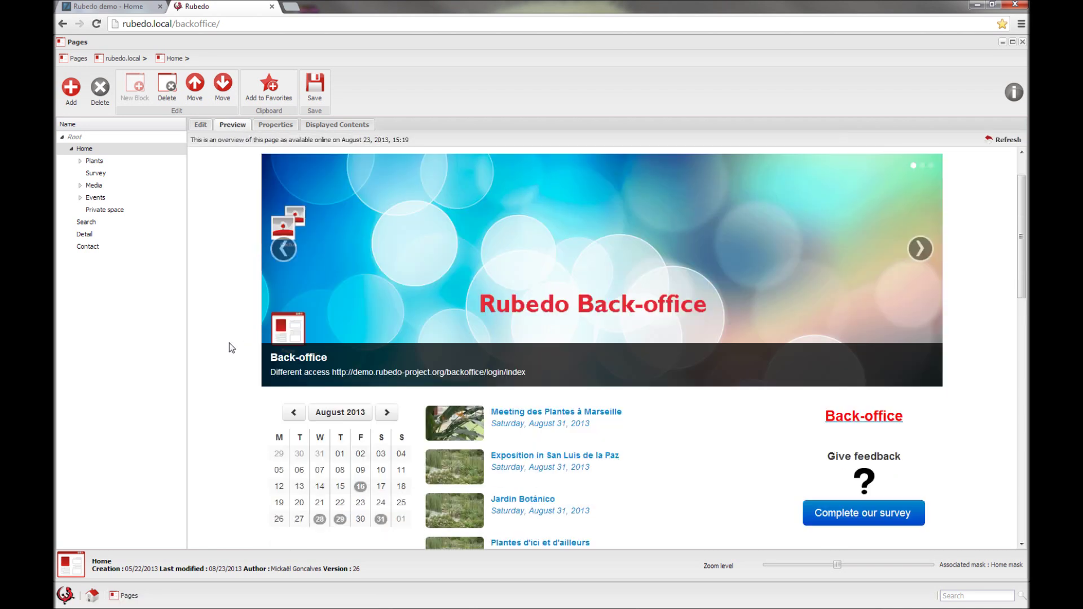
scroll(451, 286, up, 1)
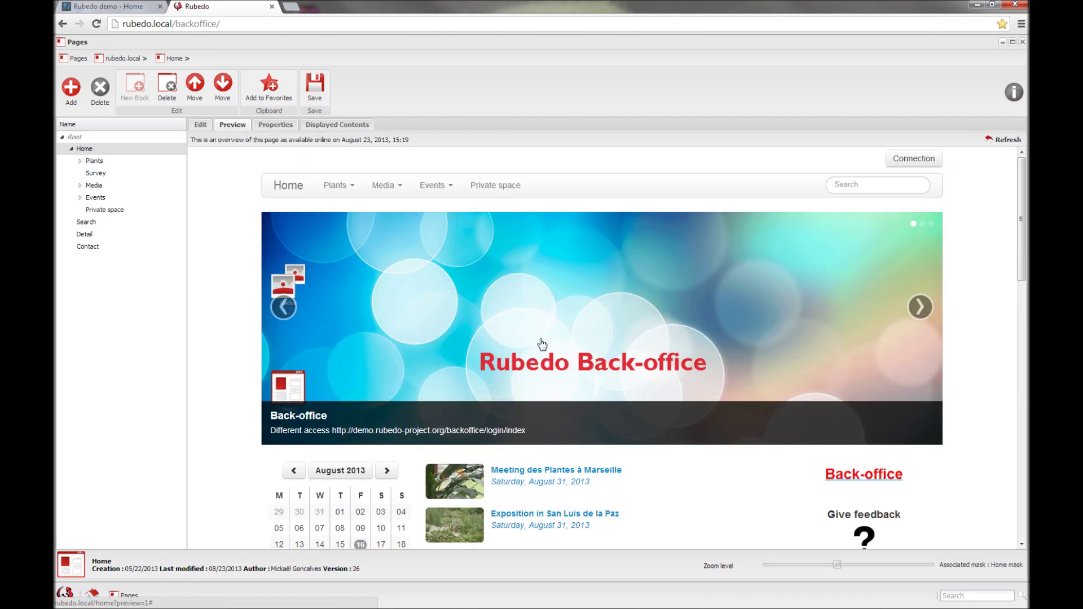
scroll(401, 370, down, 1)
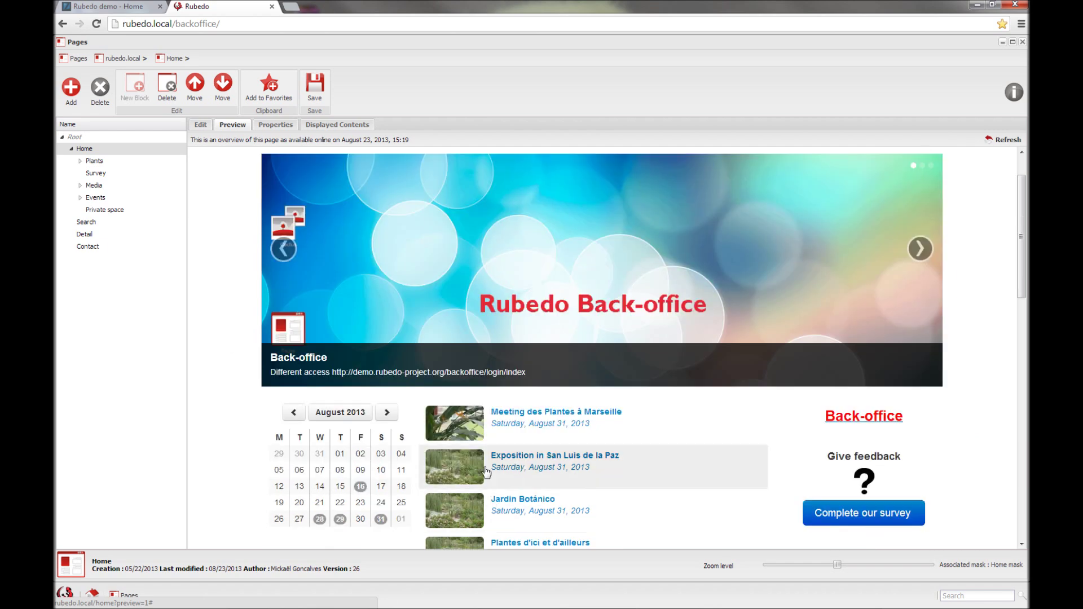
scroll(518, 469, down, 1)
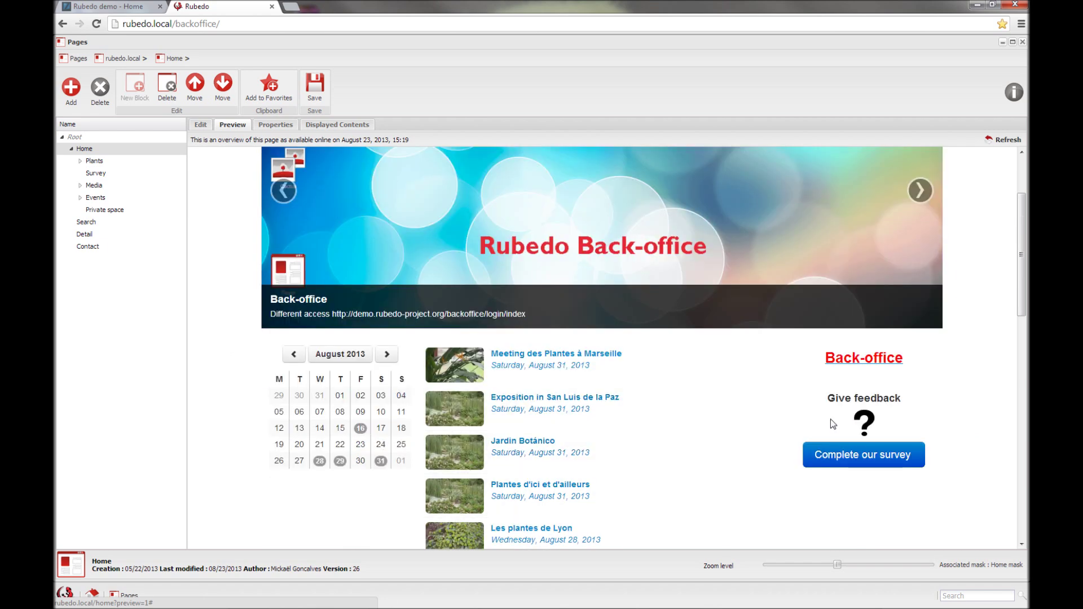
click(201, 126)
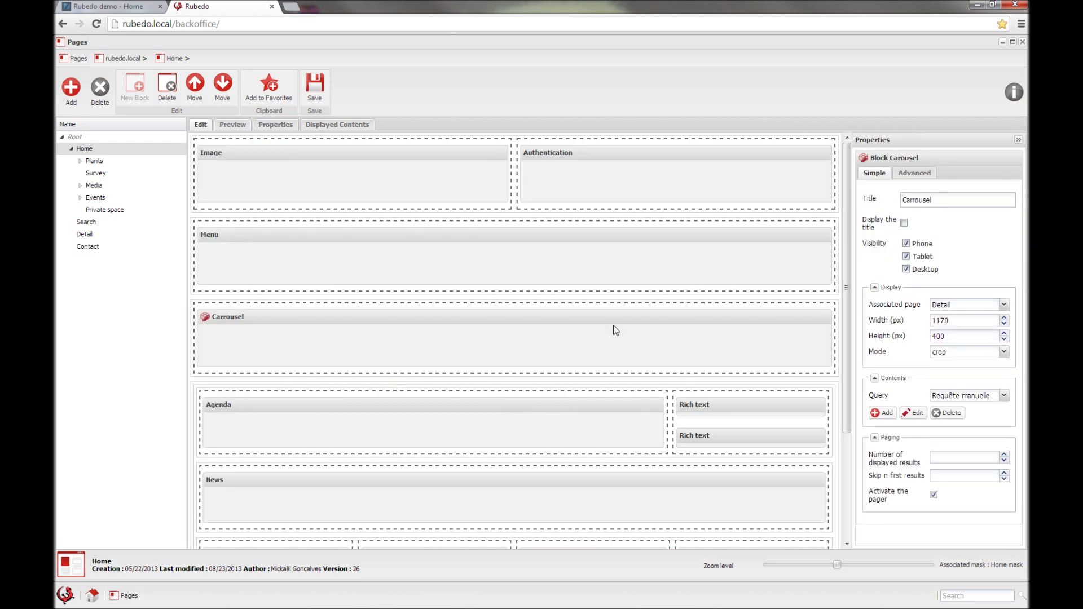
scroll(288, 228, down, 3)
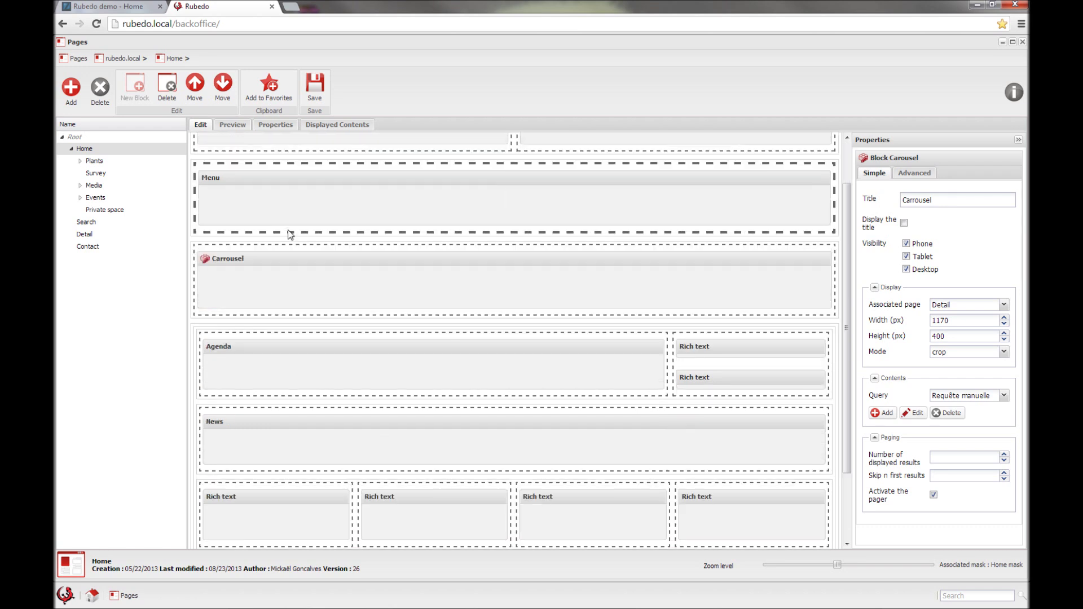
click(336, 126)
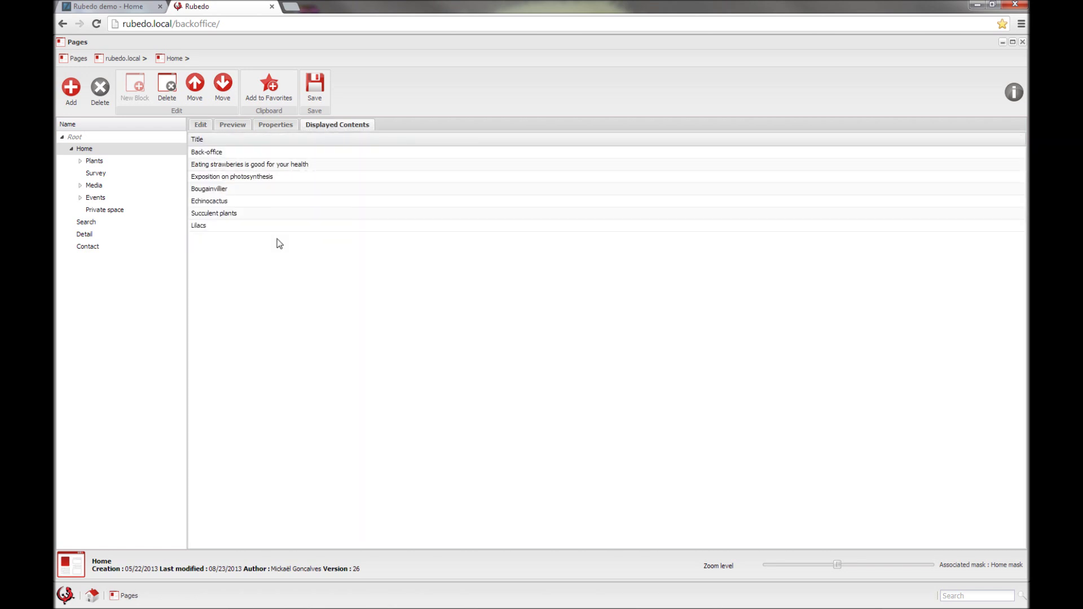
click(201, 125)
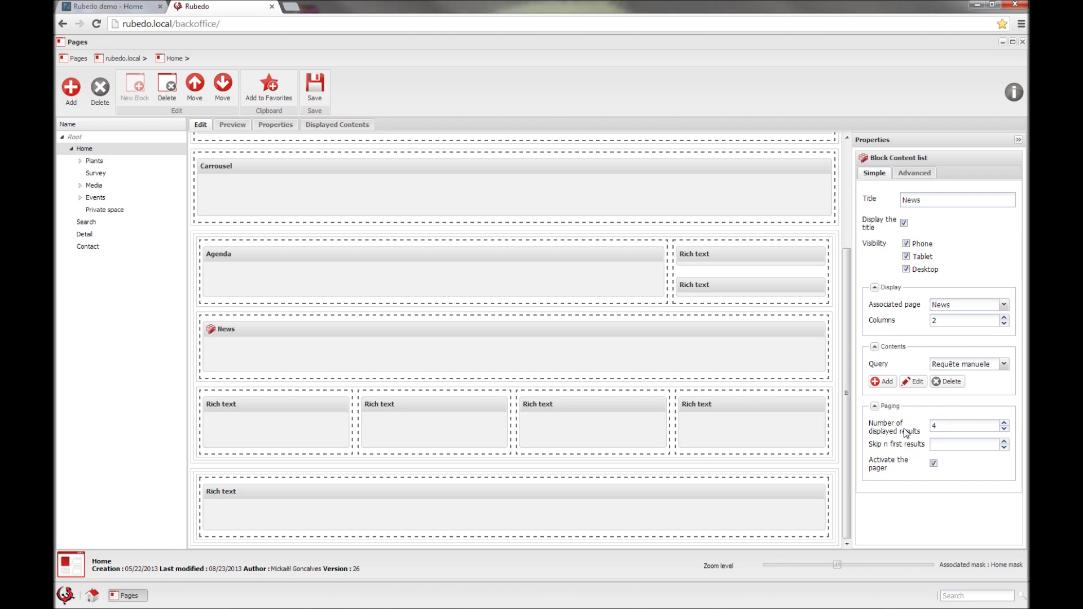
scroll(341, 205, up, 3)
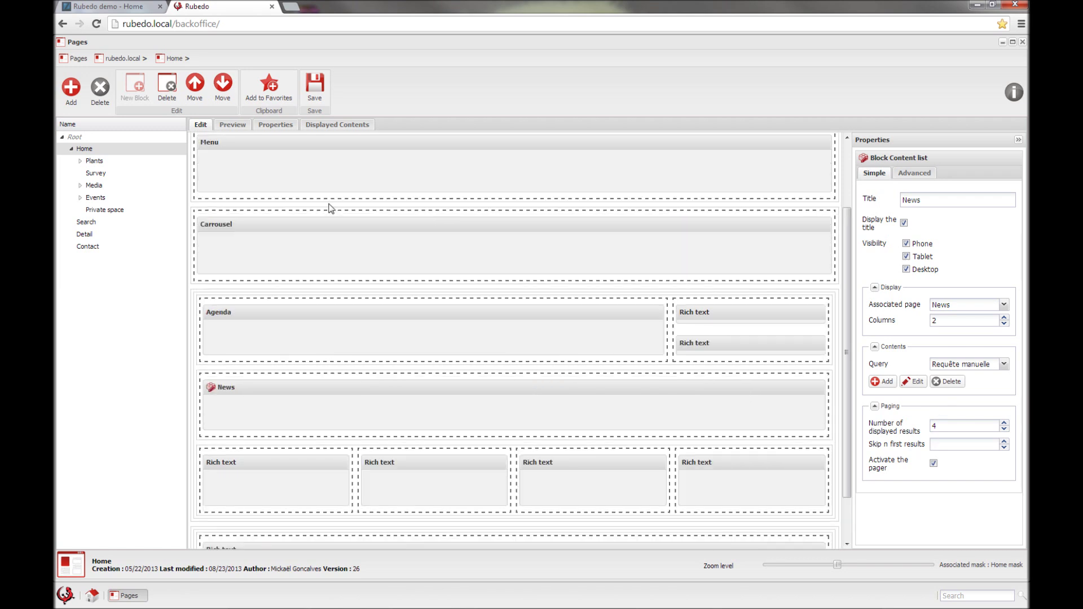
click(276, 188)
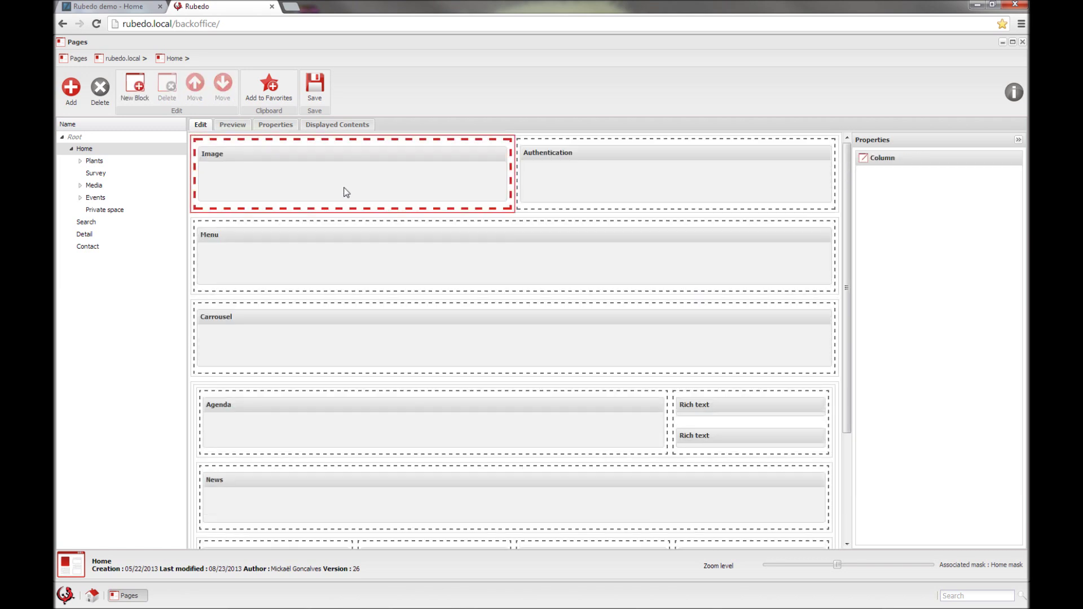
Step: Select the top-row columns, then open the associated Home mask in Page masks
click(537, 185)
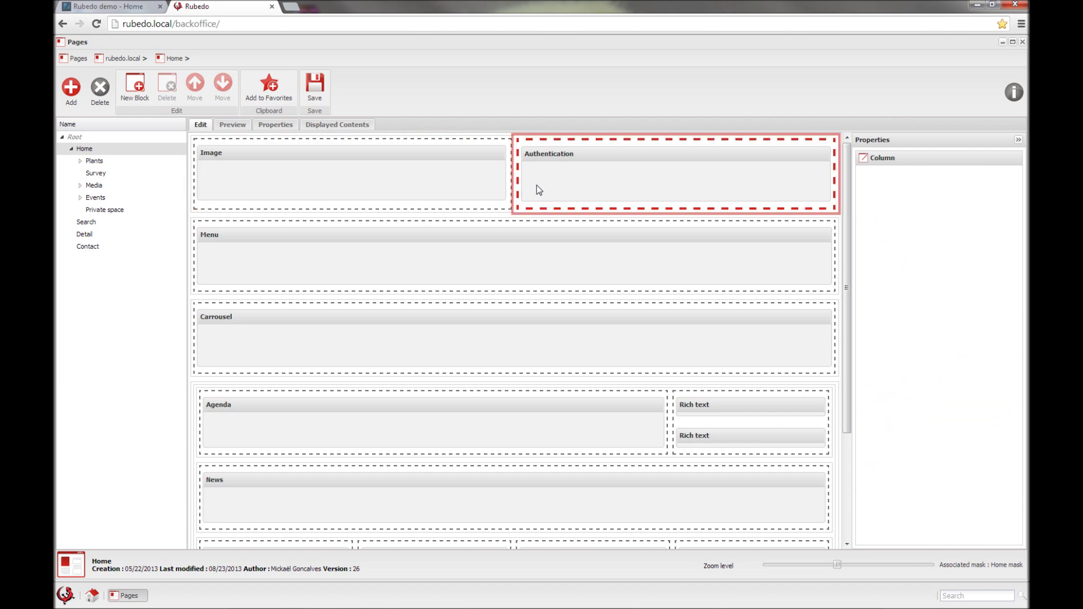
click(204, 147)
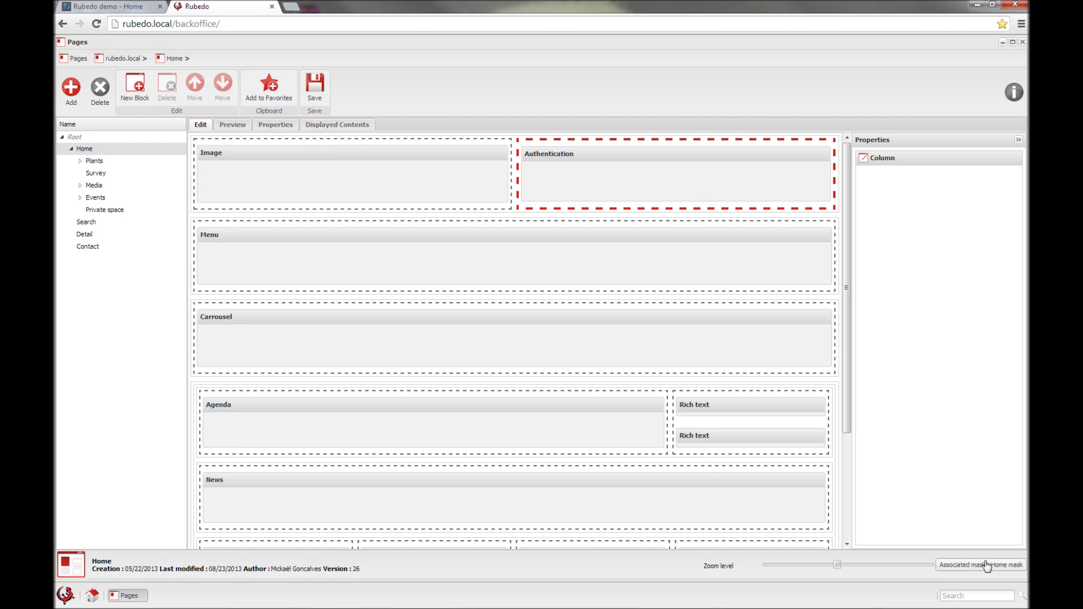
click(971, 571)
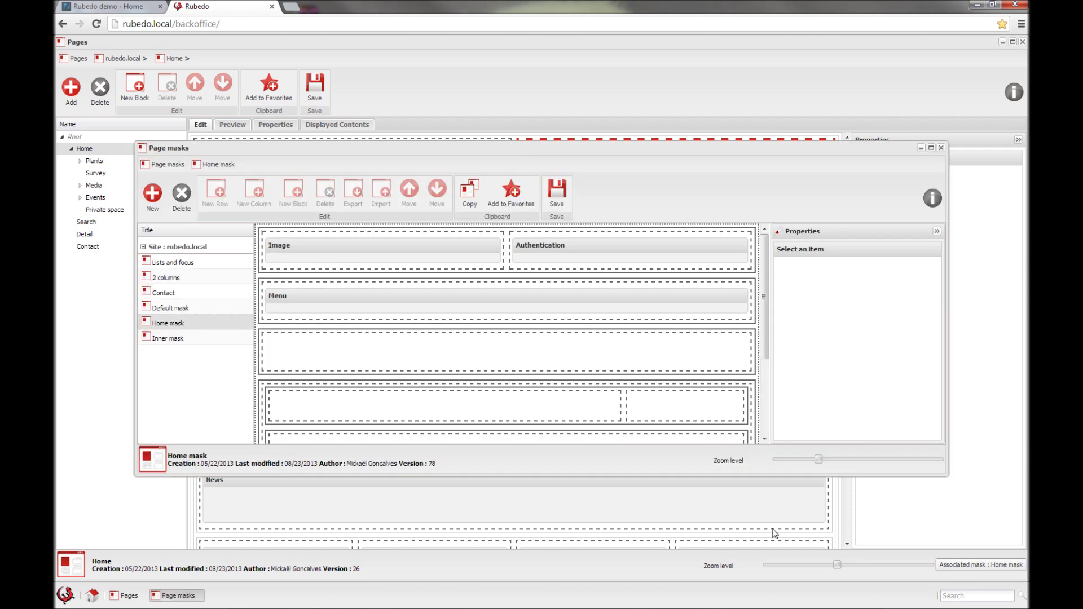
Step: Bring the Page masks window to the front and maximize it
click(1013, 42)
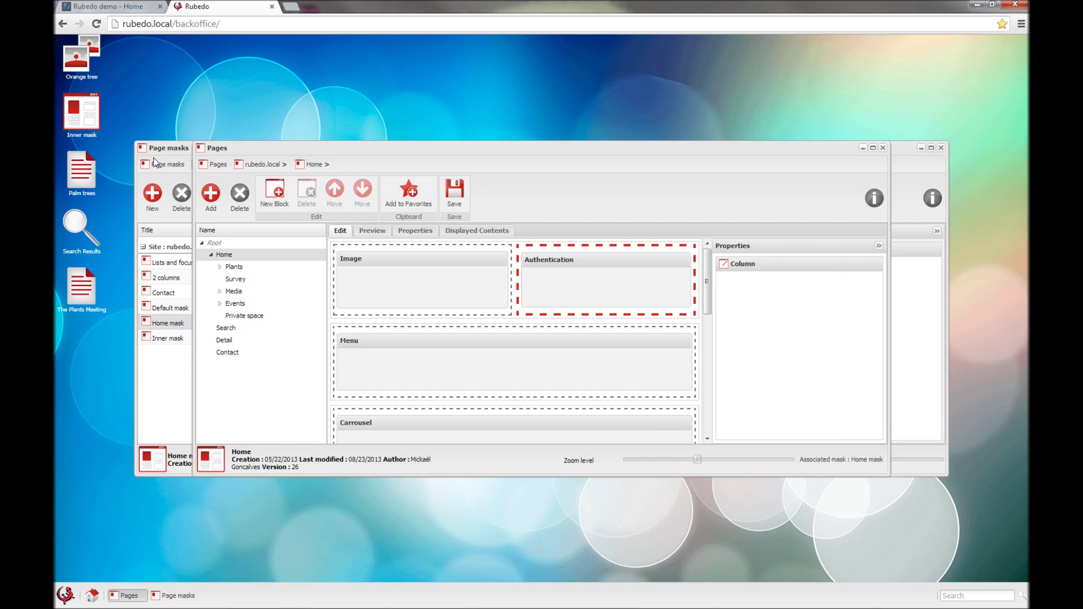
click(153, 158)
click(932, 149)
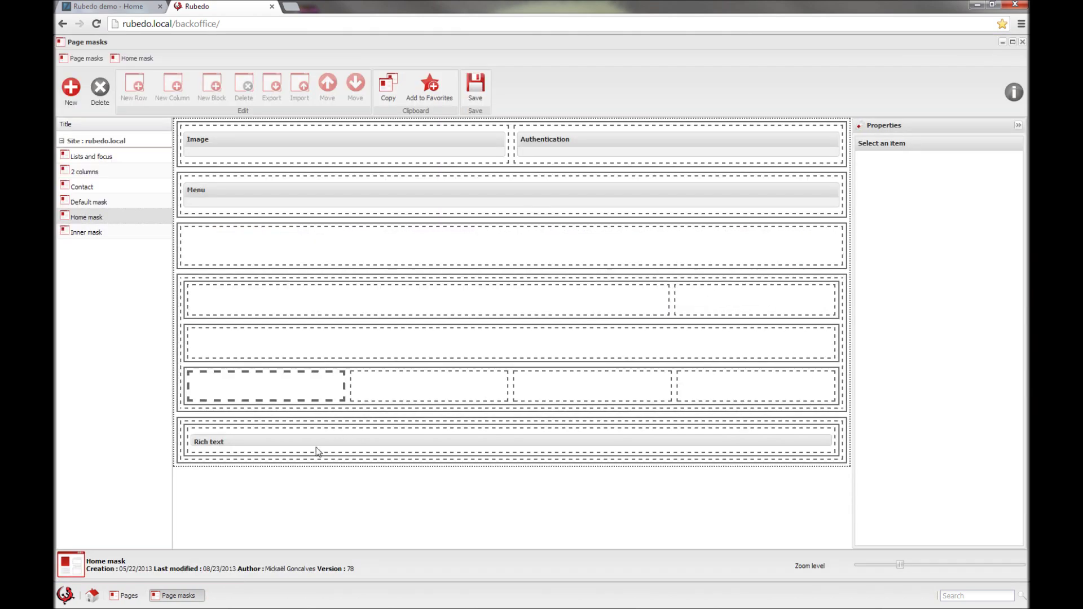
Step: Inspect the Home mask's Image column, Authentication block, and Menu block settings
click(207, 167)
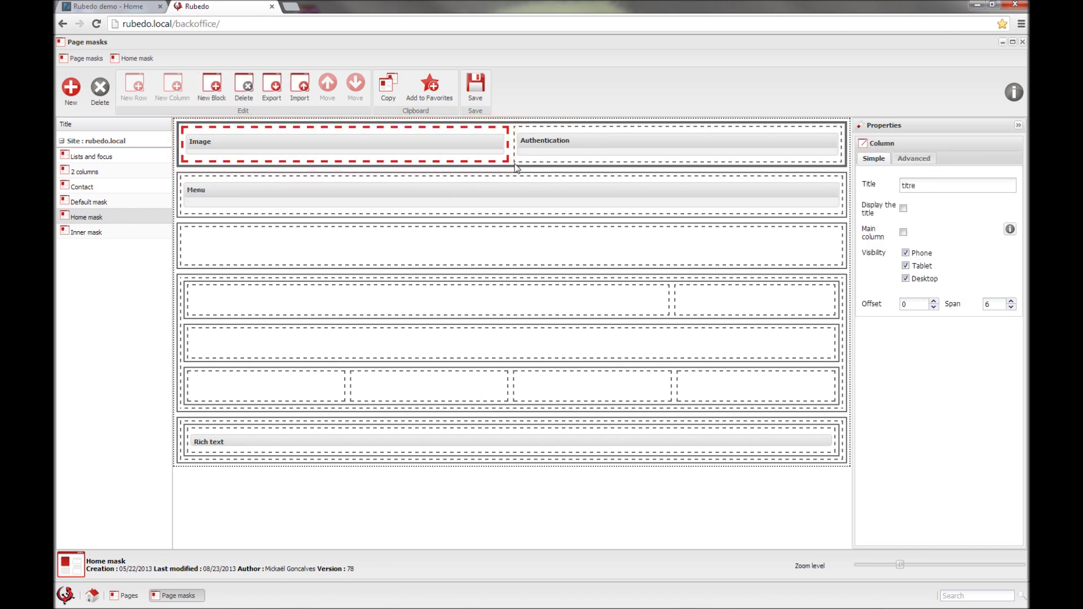
click(515, 166)
click(530, 161)
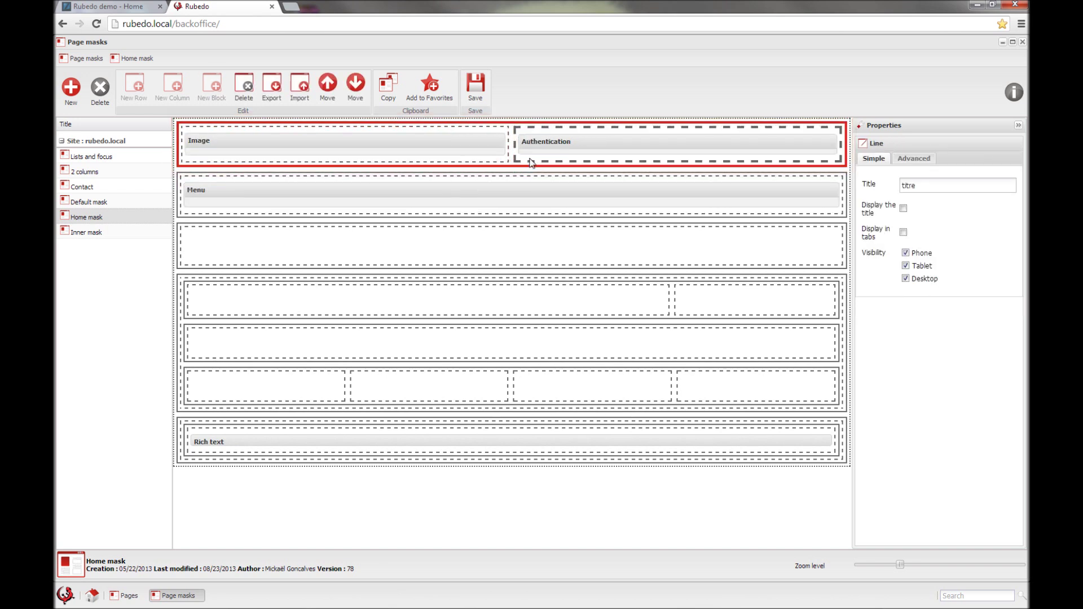
click(579, 144)
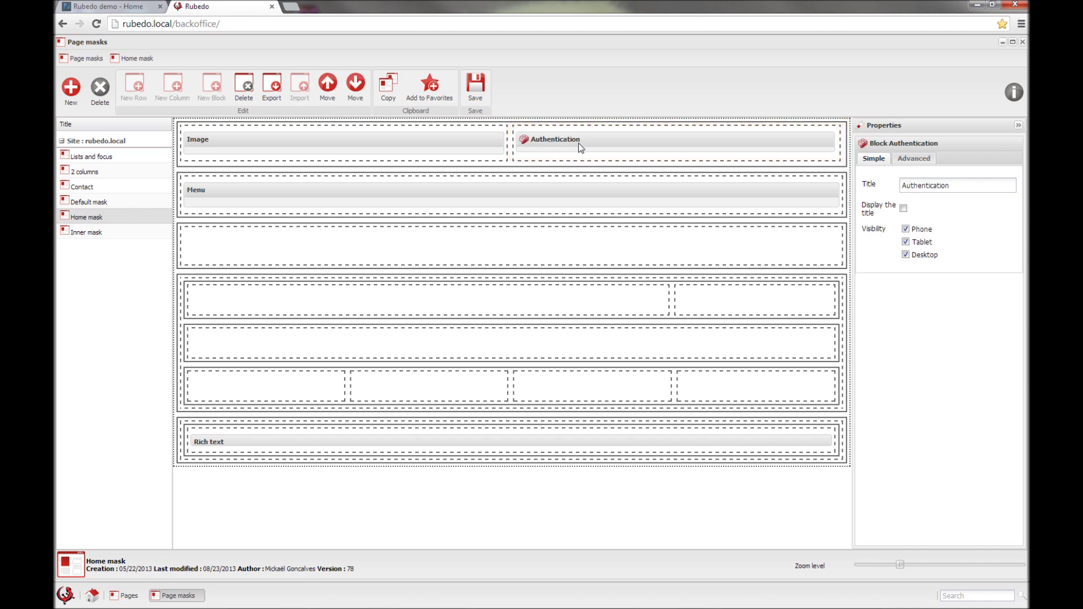
click(549, 196)
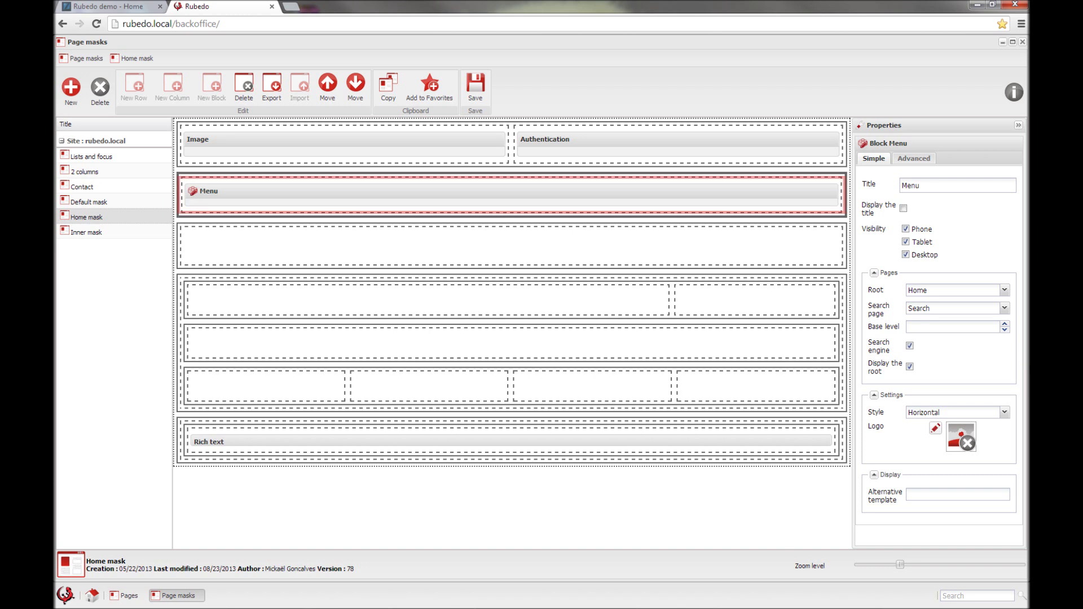
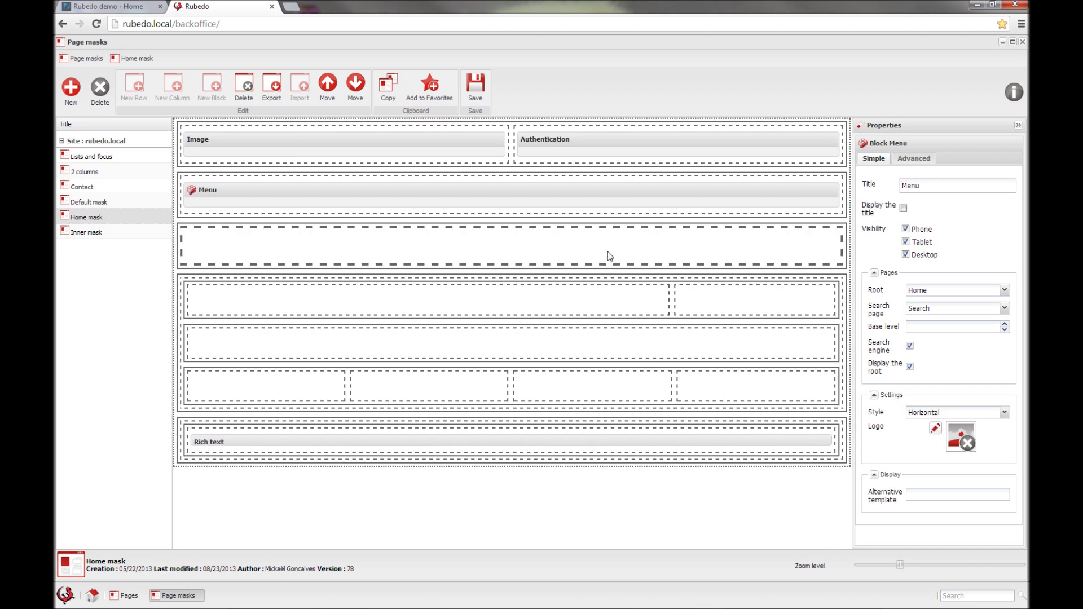
Step: Check the Span widths of the Home mask's carrousel, title and right-hand columns, then close the mask editor
click(601, 256)
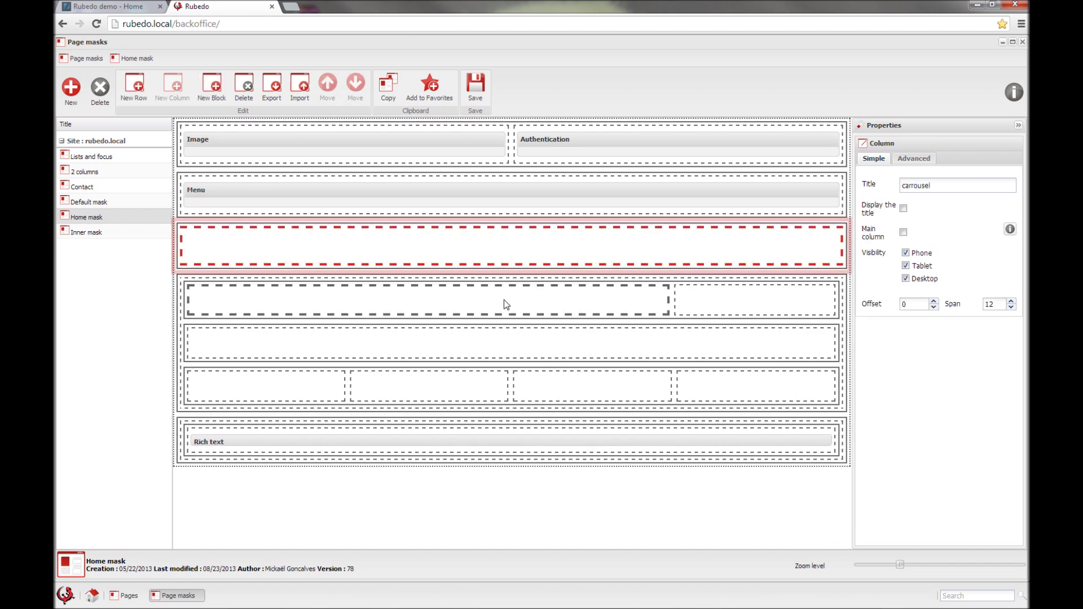
click(504, 301)
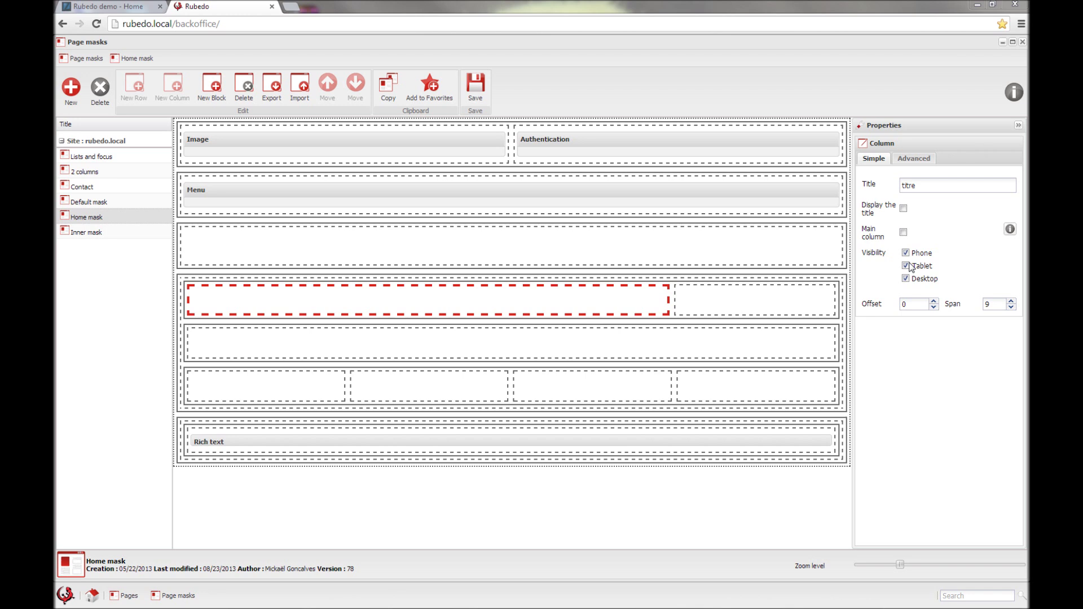
click(733, 293)
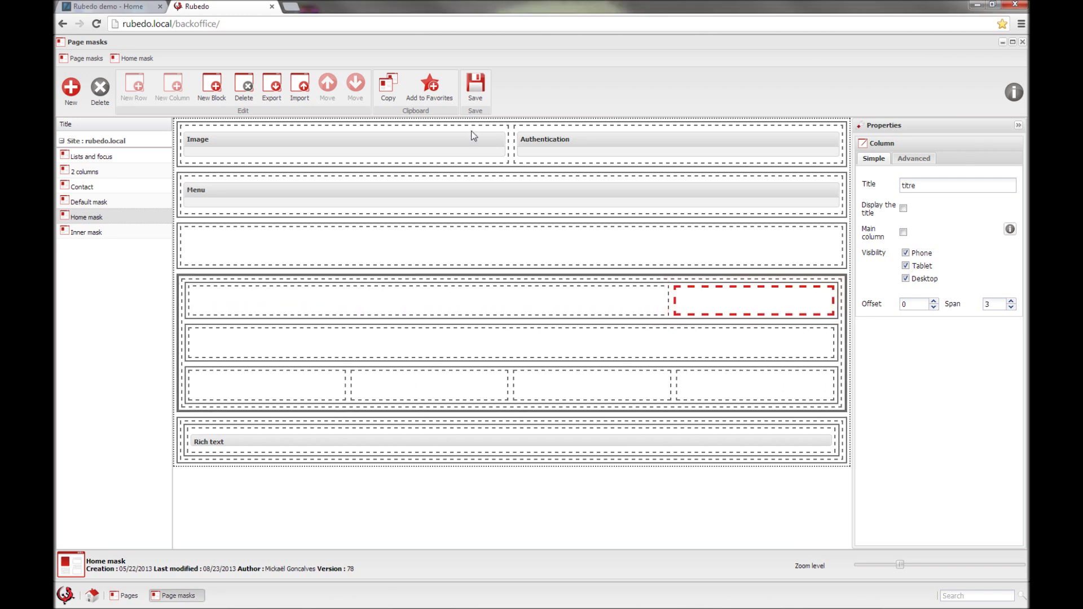
click(1022, 42)
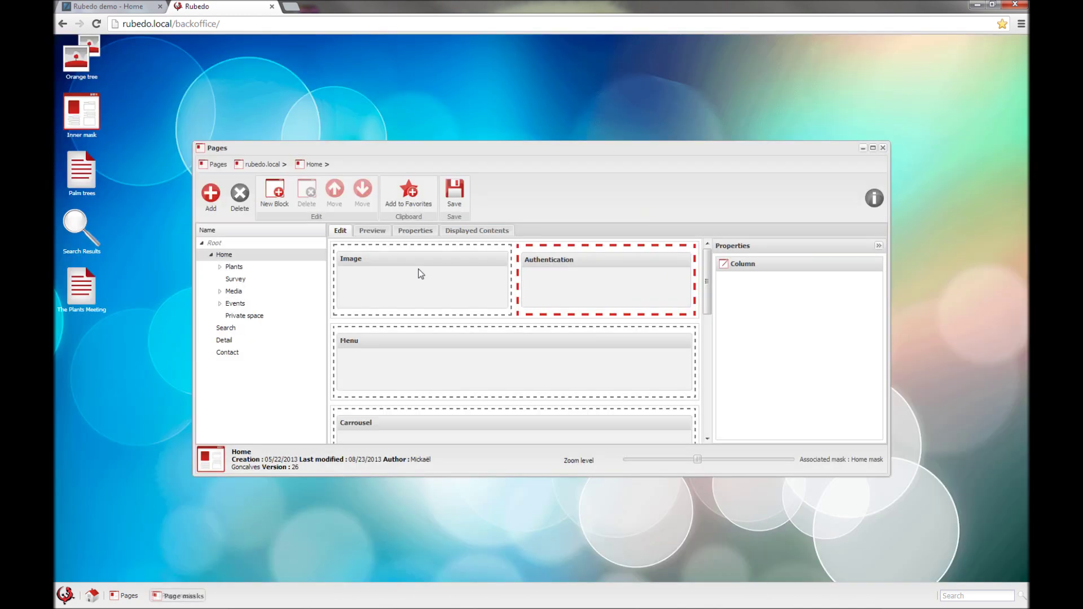
Step: In the maximized Pages window, create a 'Content list' page under Home with the Inner mask and open it
drag(503, 146, 440, 113)
click(811, 114)
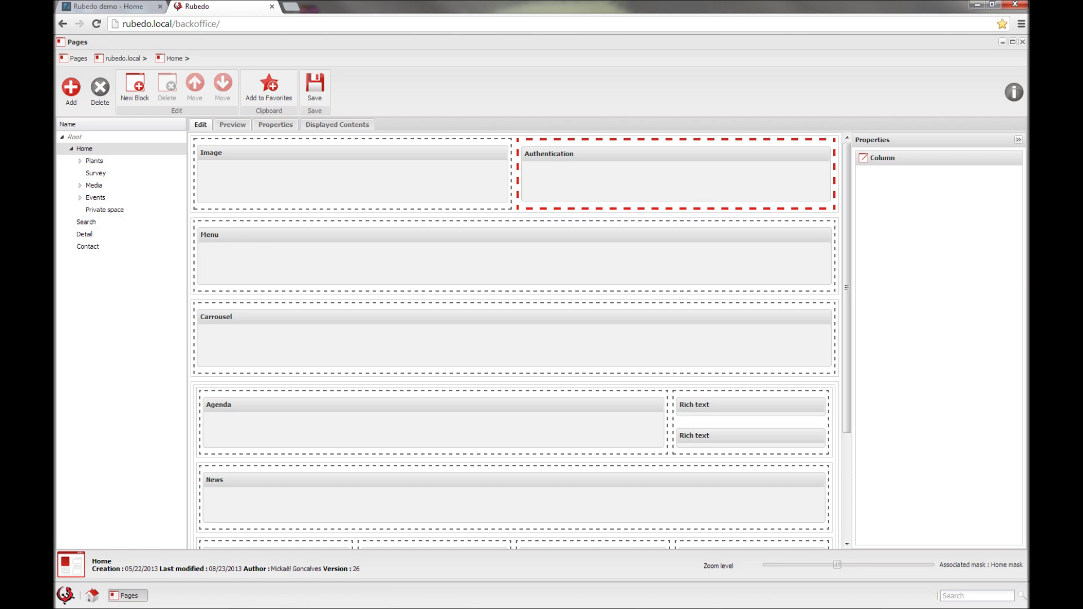
click(71, 86)
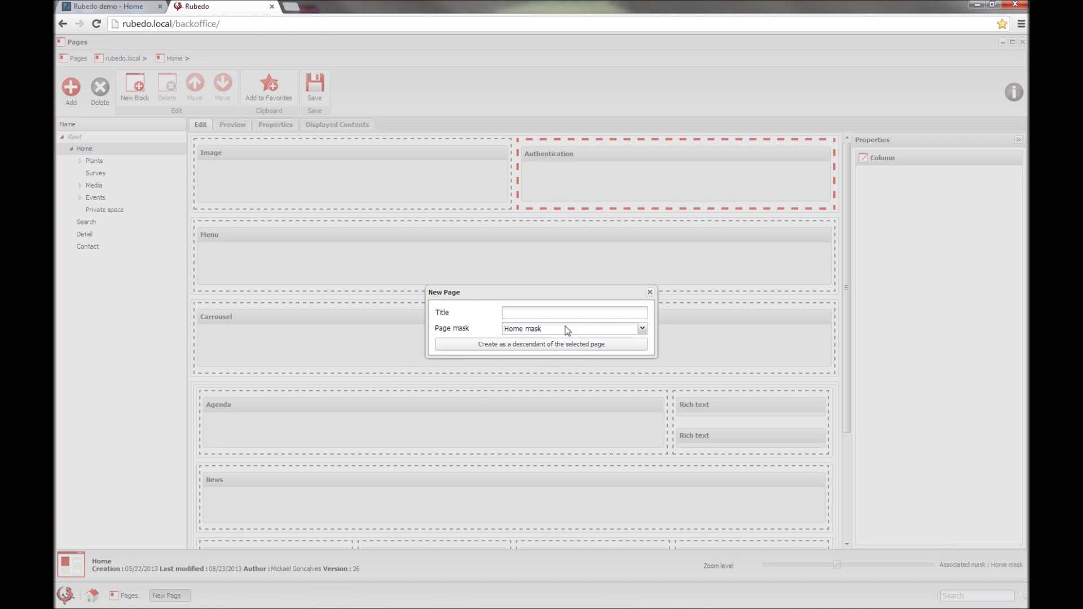
text(Content list)
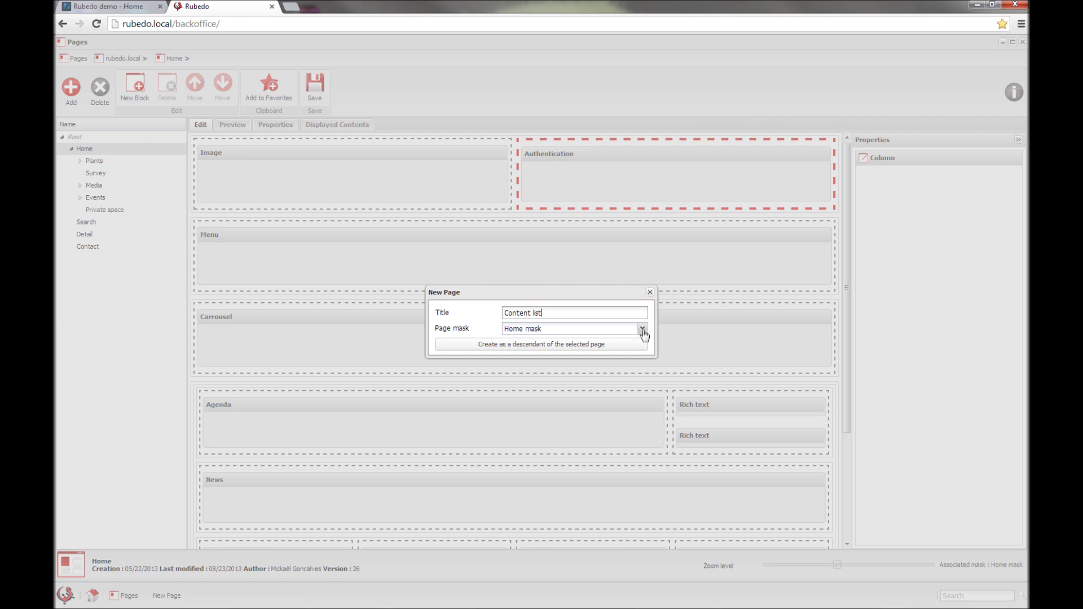
click(643, 333)
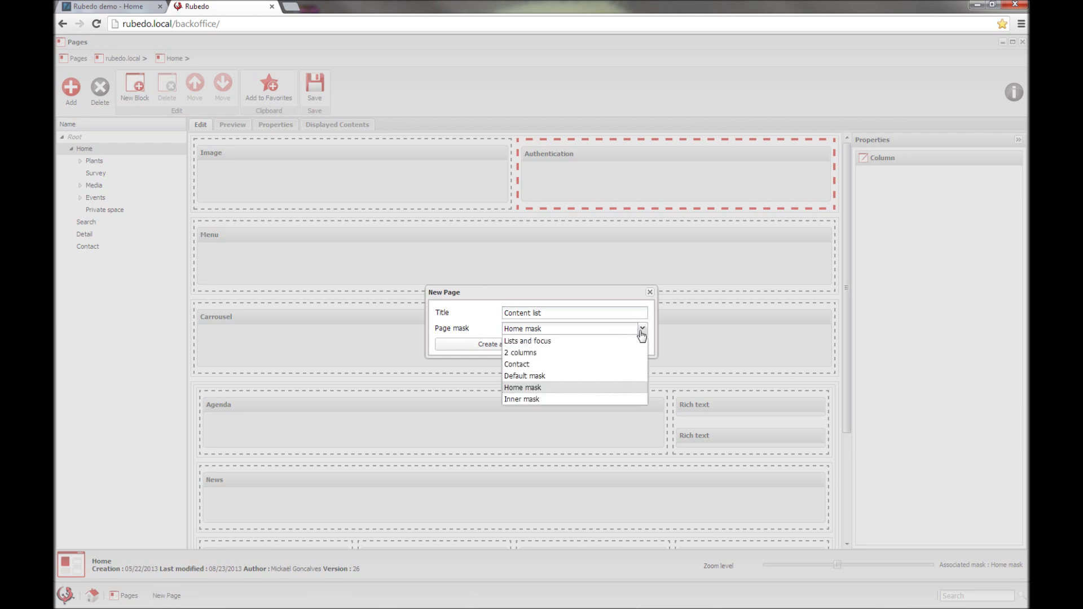
click(539, 399)
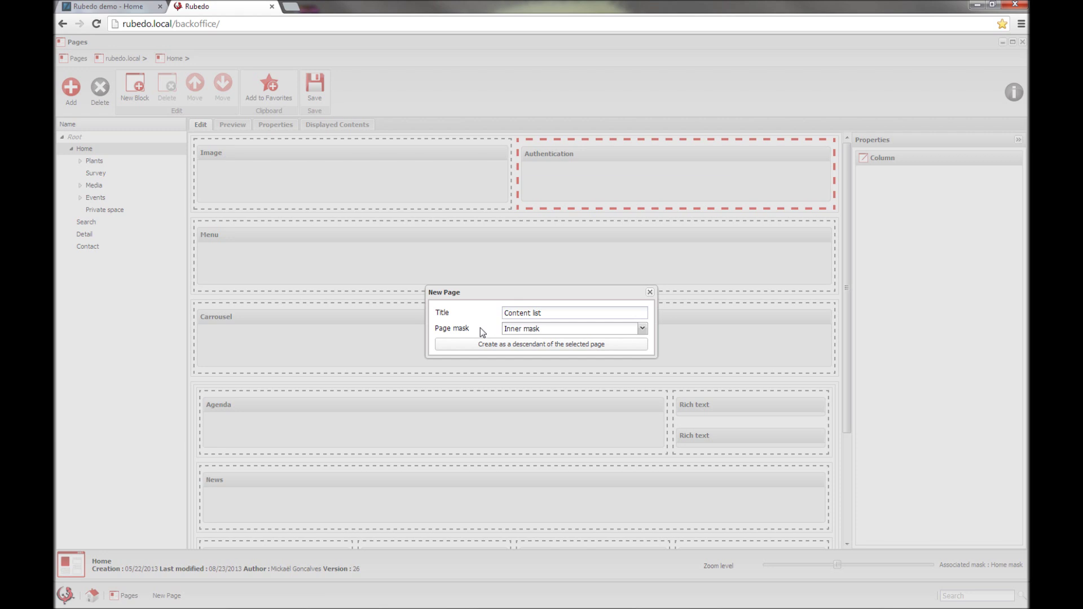
click(475, 345)
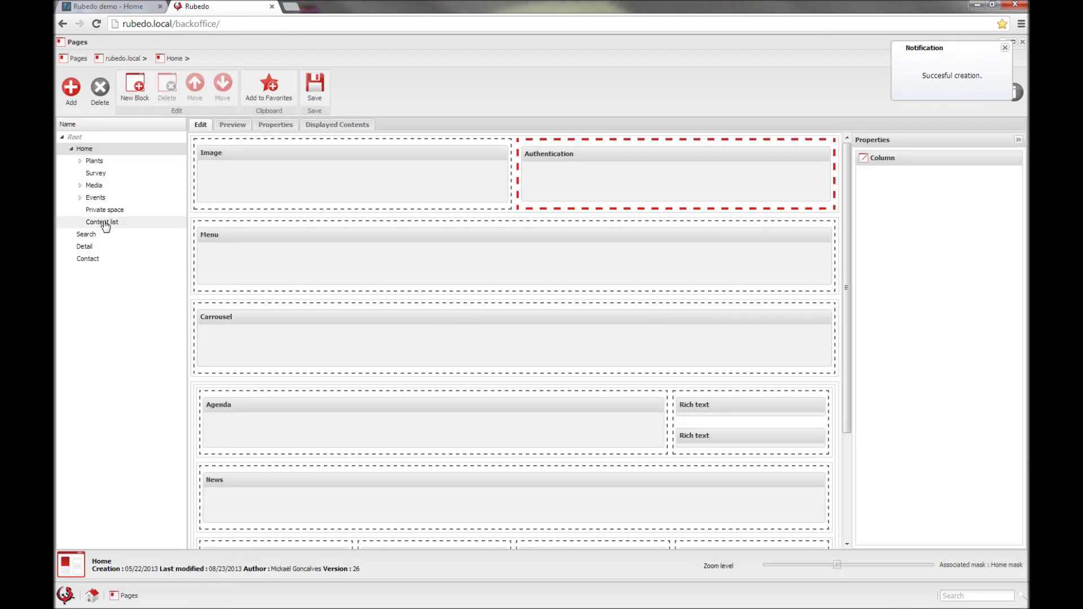
click(105, 223)
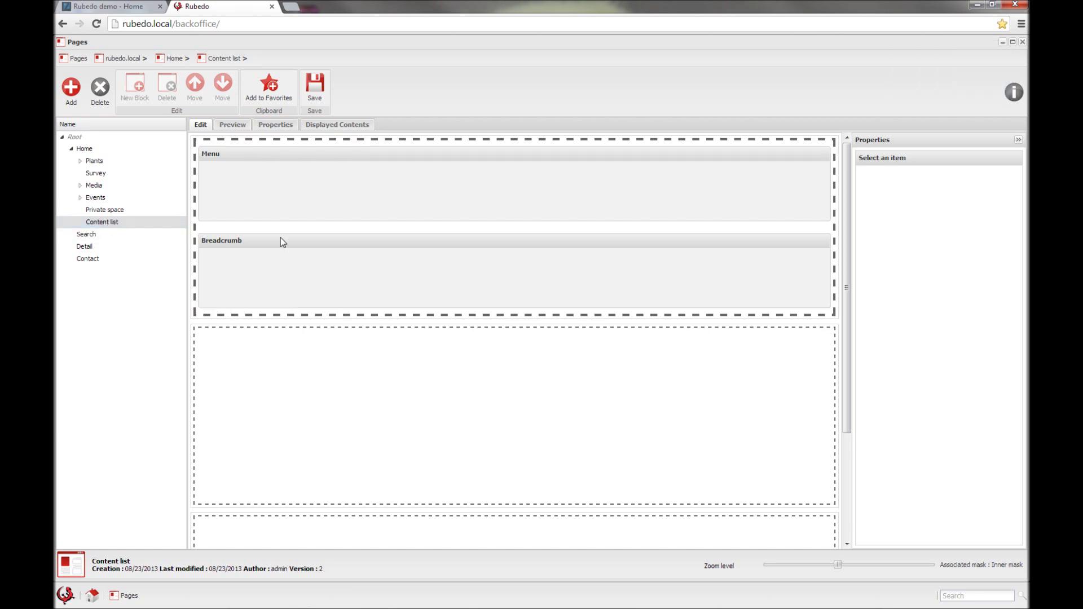
Step: Select the empty zone below the Menu and Breadcrumb zone on the Content list page
click(265, 213)
click(281, 401)
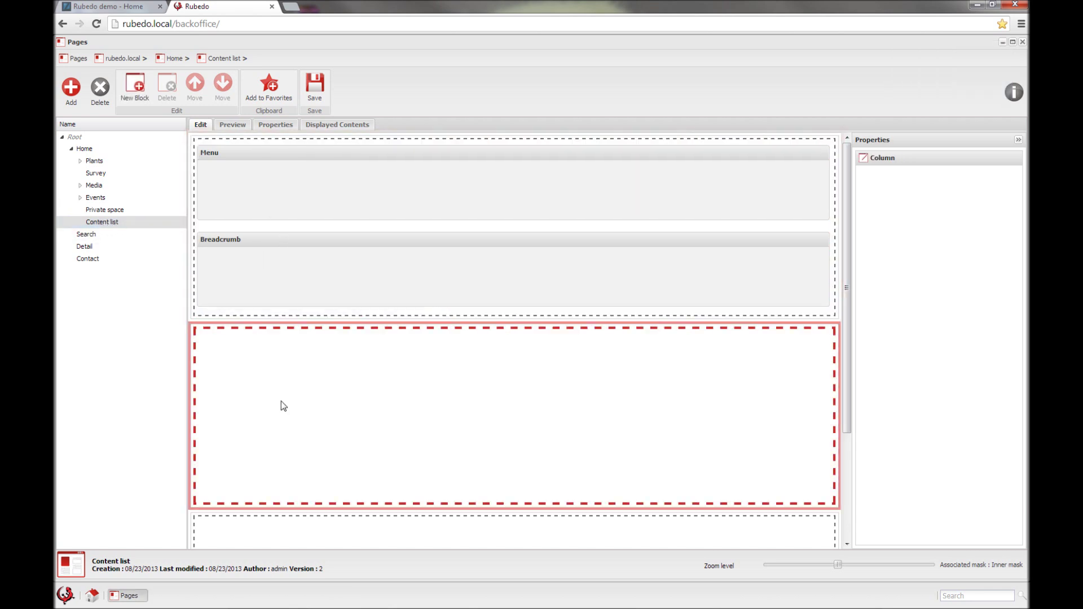
scroll(280, 401, down, 1)
scroll(280, 401, down, 1)
scroll(271, 212, up, 2)
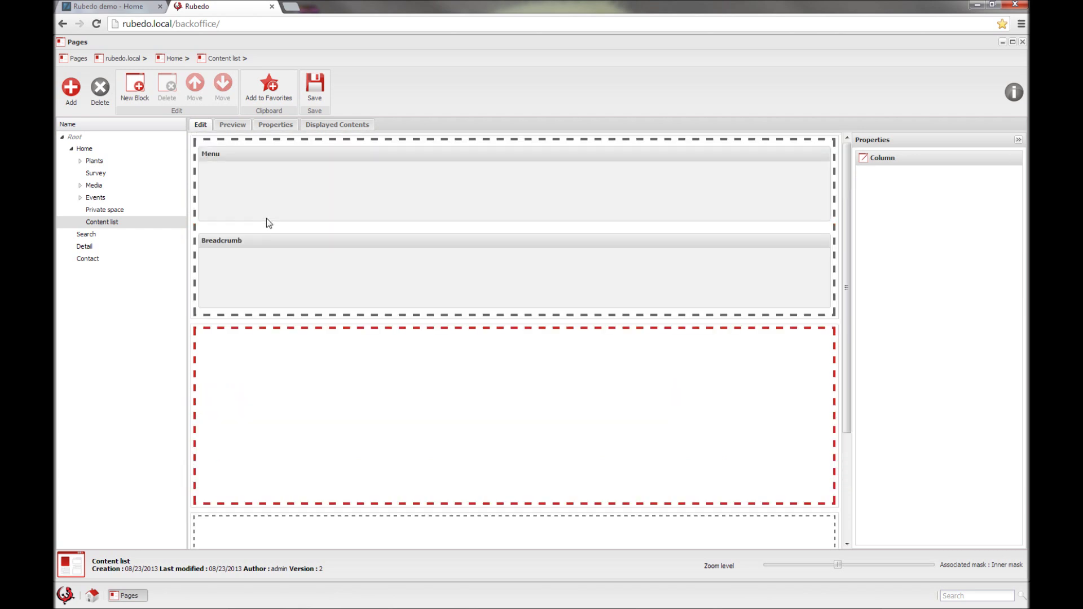
click(271, 224)
click(288, 397)
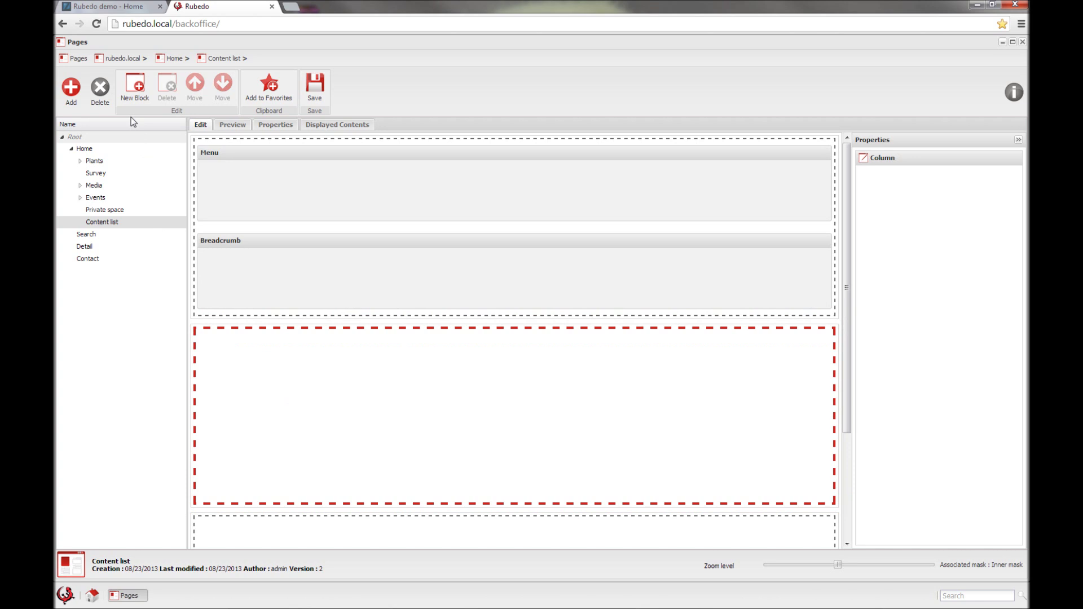
Step: Add a new block of type Content list to the selected zone
click(134, 86)
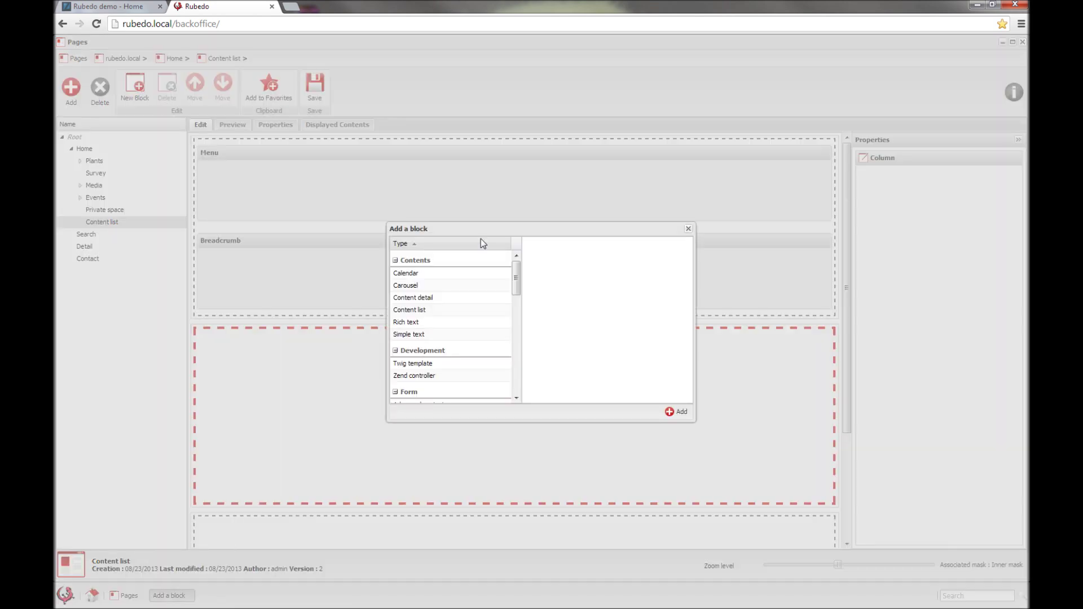
drag(476, 222, 454, 218)
click(536, 227)
drag(517, 280, 517, 275)
scroll(430, 302, down, 5)
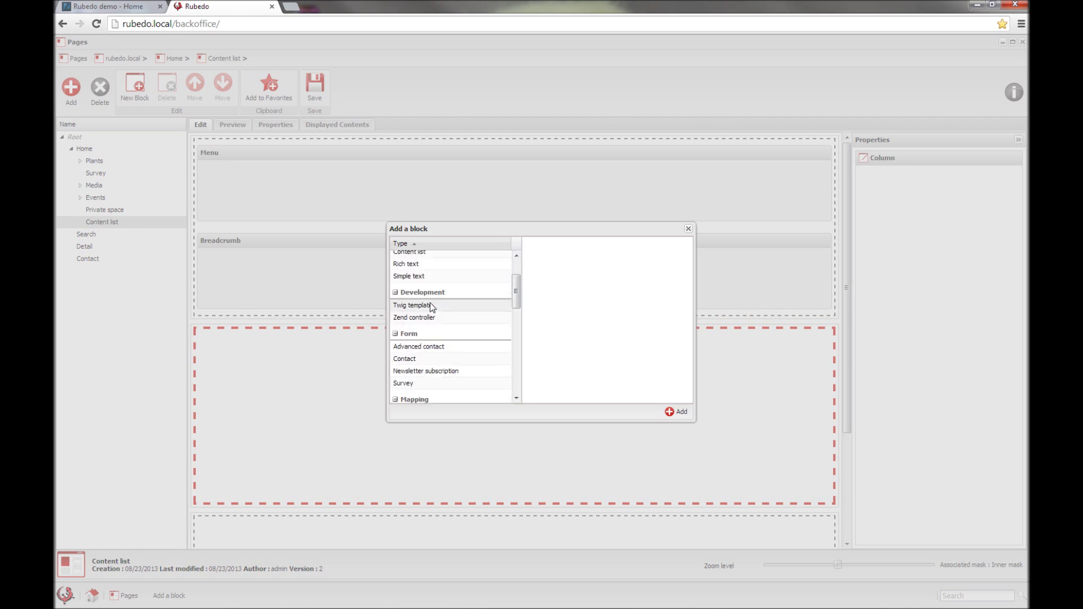
scroll(437, 310, up, 5)
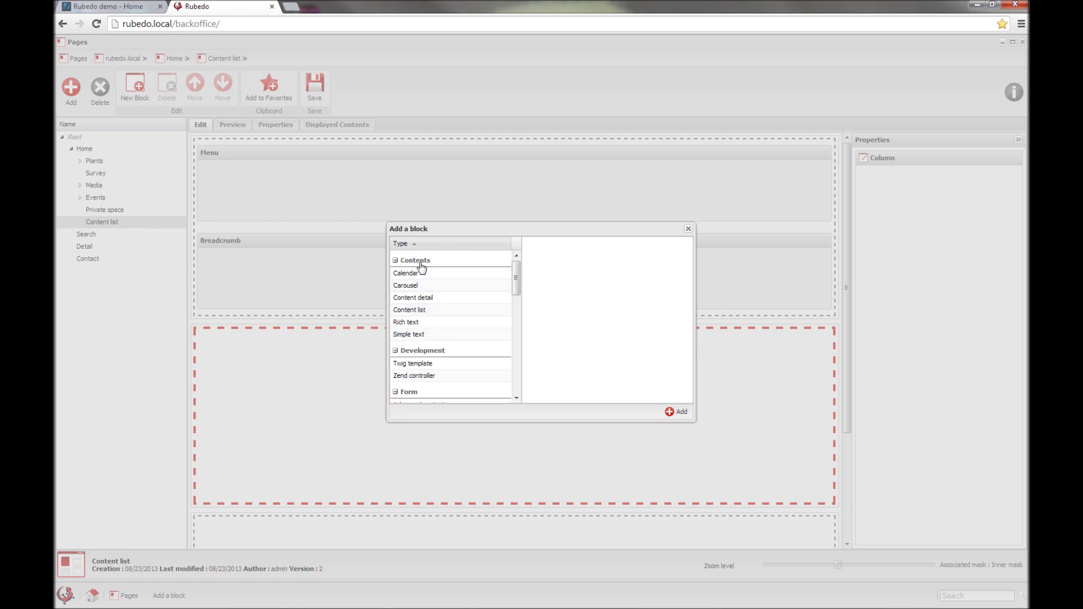
scroll(448, 360, down, 2)
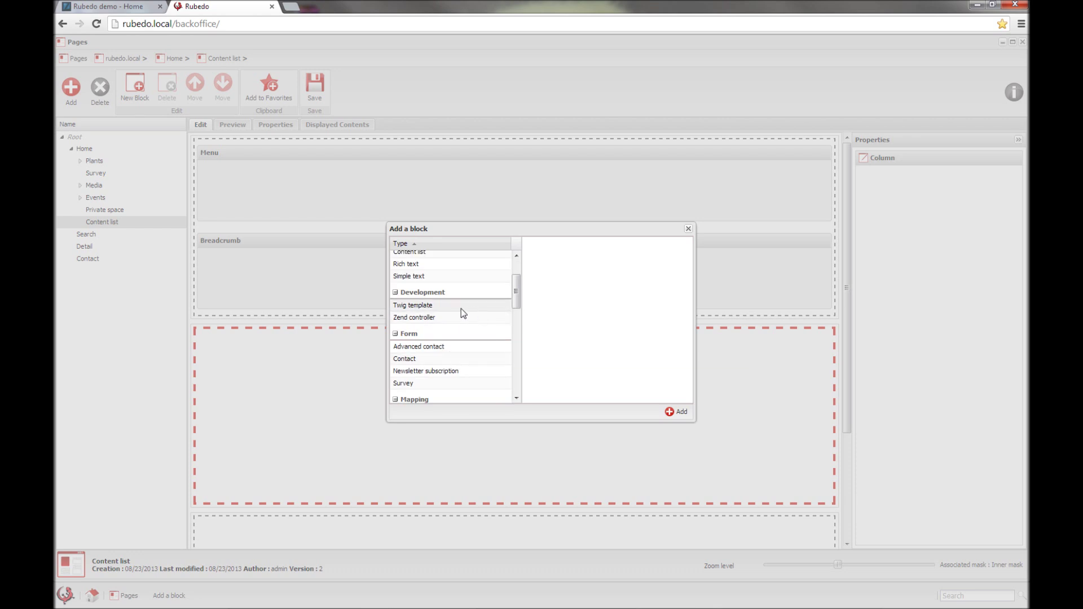
scroll(448, 320, down, 2)
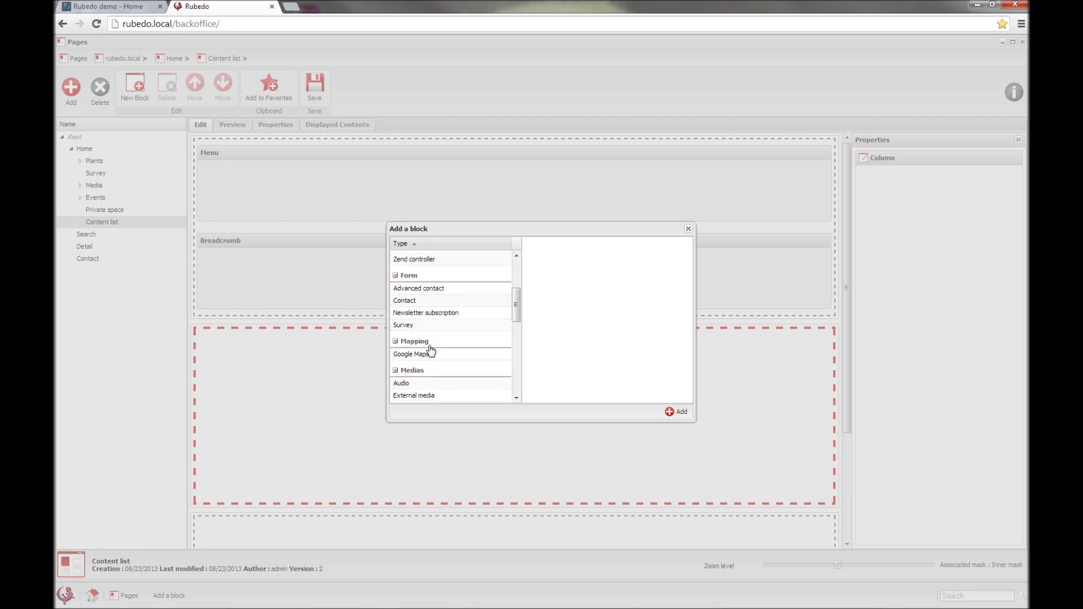
scroll(429, 351, down, 4)
scroll(435, 344, down, 2)
scroll(440, 366, down, 4)
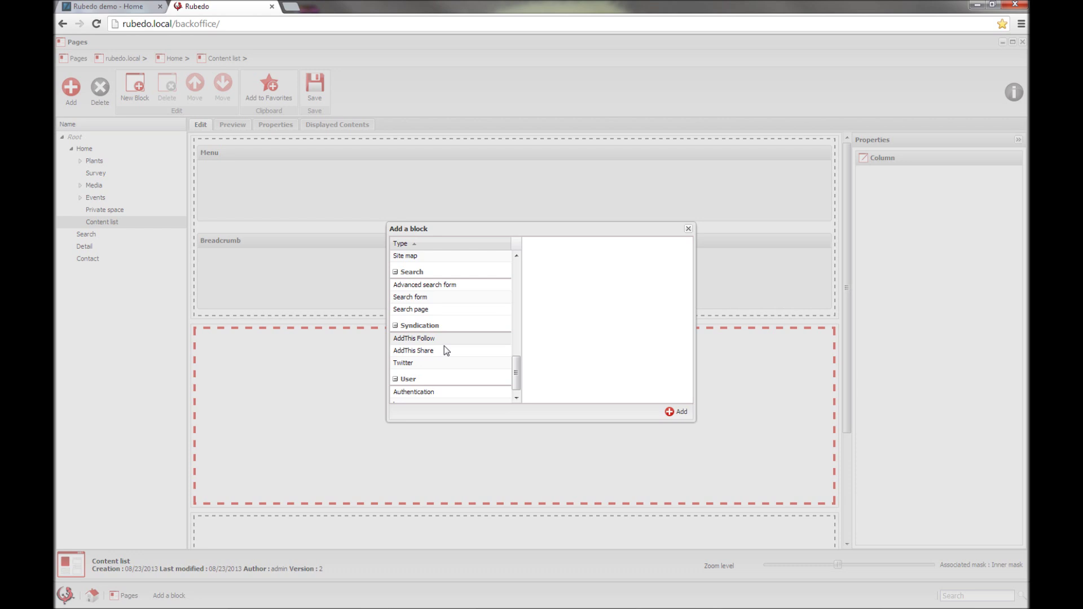
scroll(426, 384, down, 1)
scroll(461, 347, up, 8)
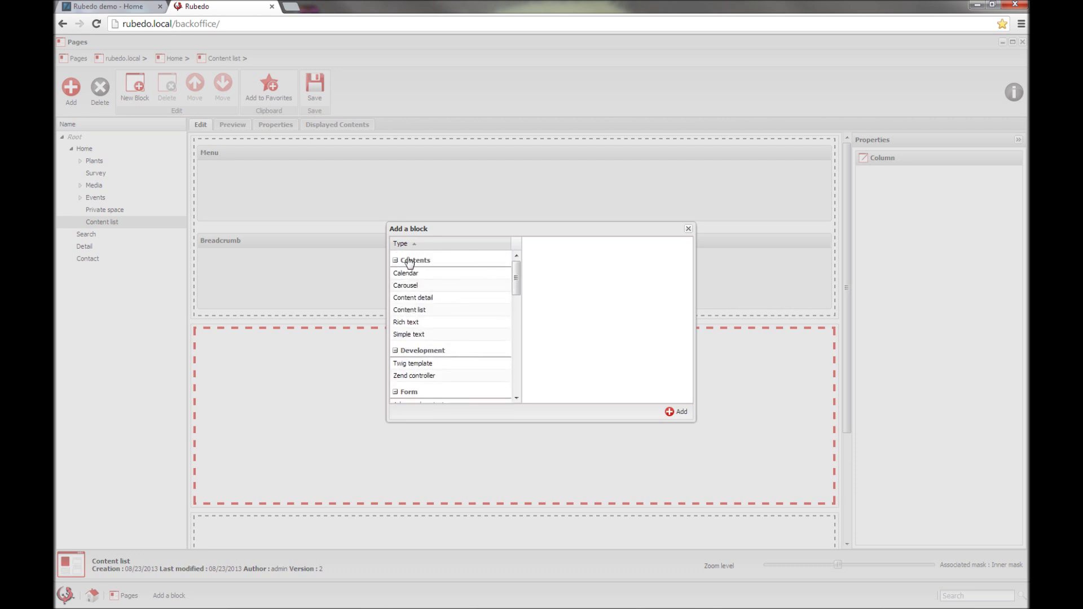
click(424, 311)
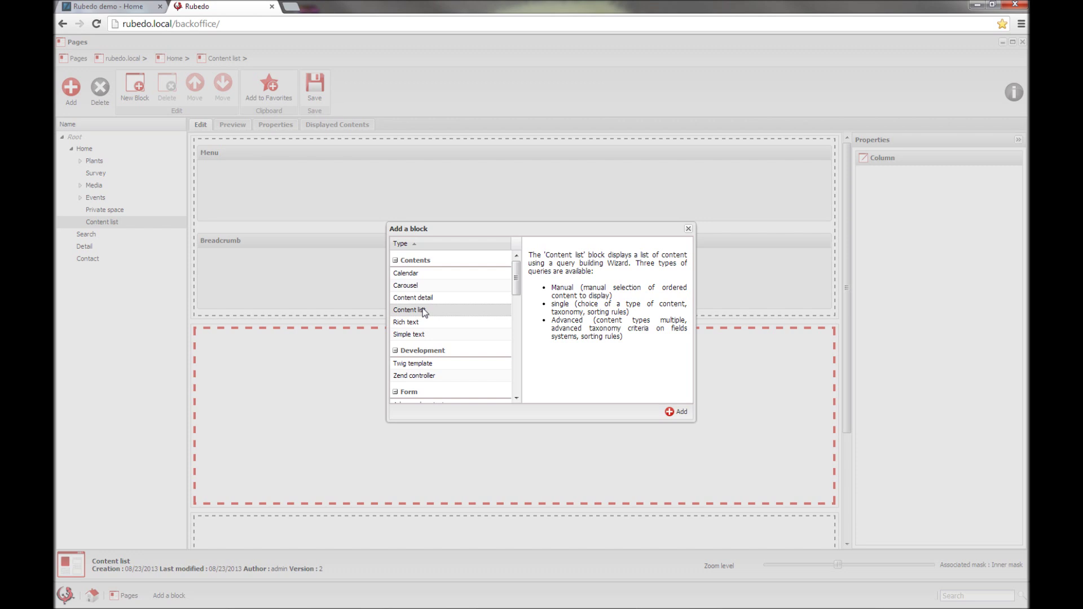
click(681, 412)
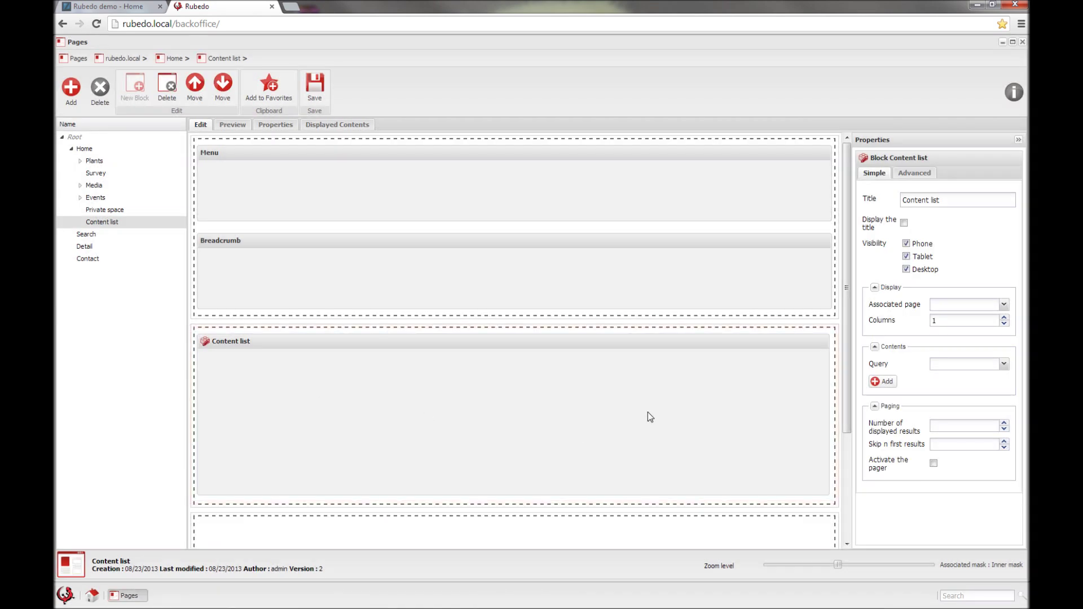
Step: Try a manual query with Flower pots and Crocus, discard it, and choose Simple query instead
click(886, 383)
click(887, 384)
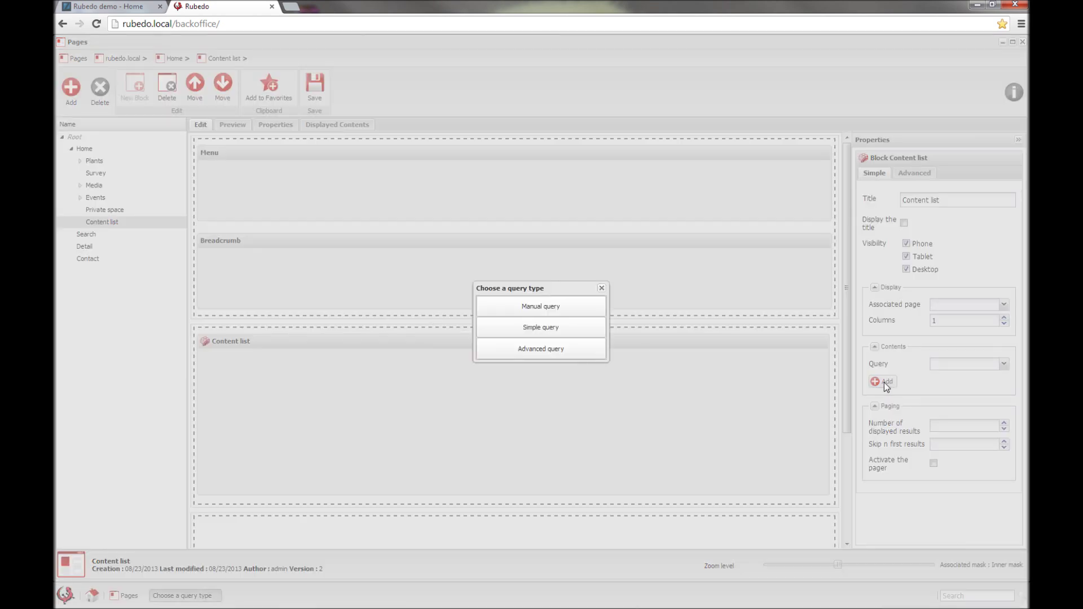
click(518, 311)
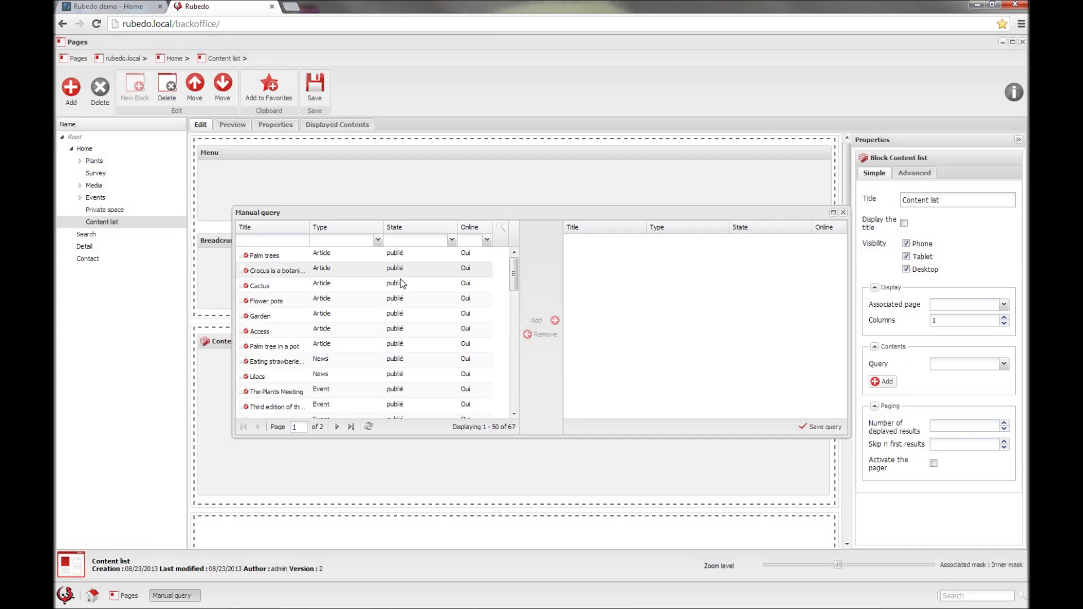
drag(271, 302, 608, 324)
drag(267, 270, 604, 254)
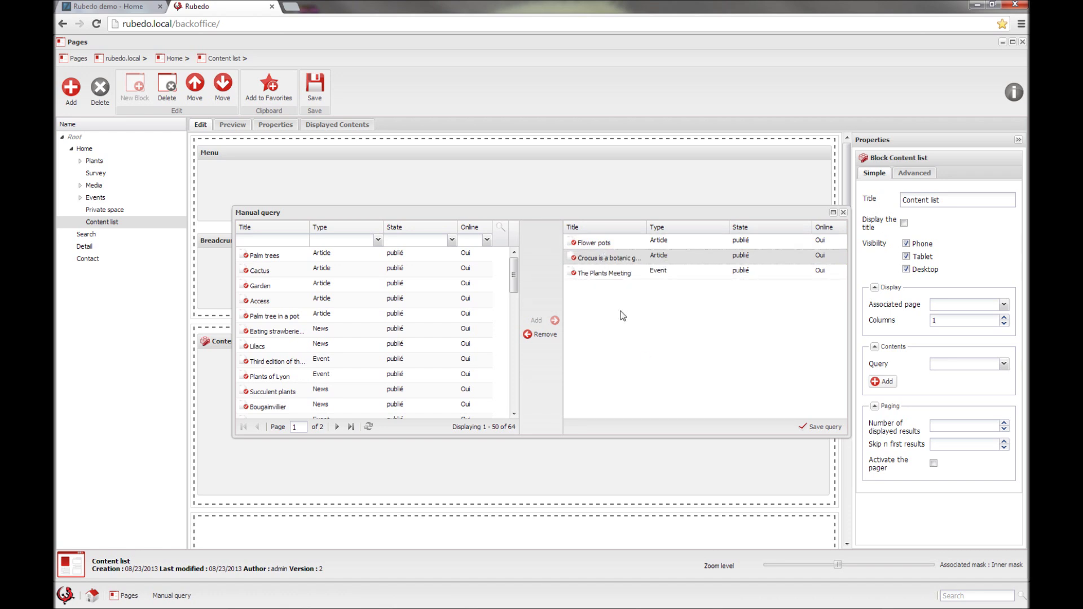
click(842, 213)
click(886, 382)
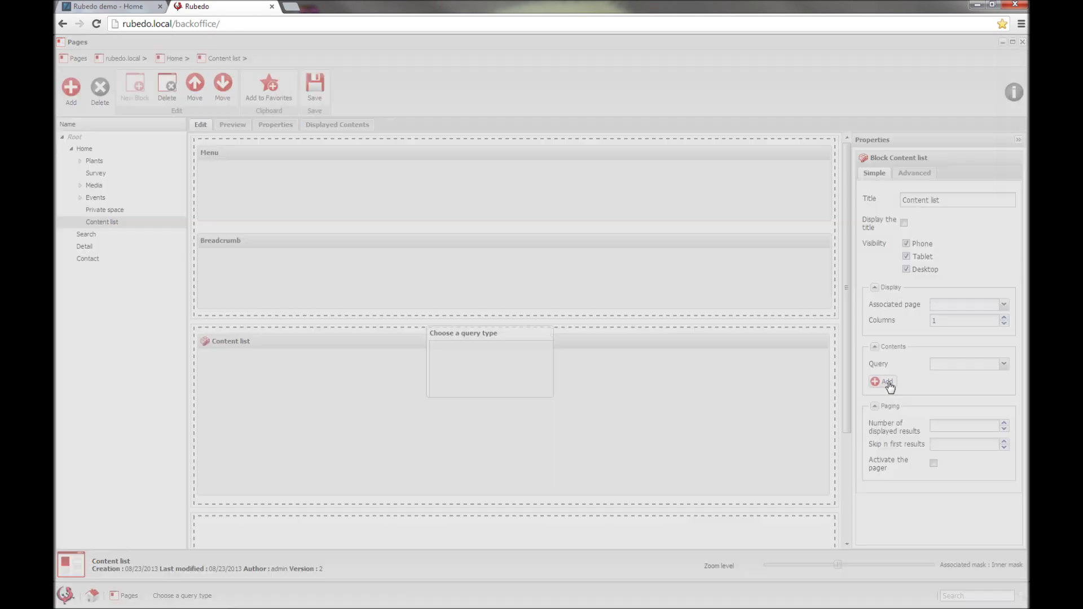
click(535, 332)
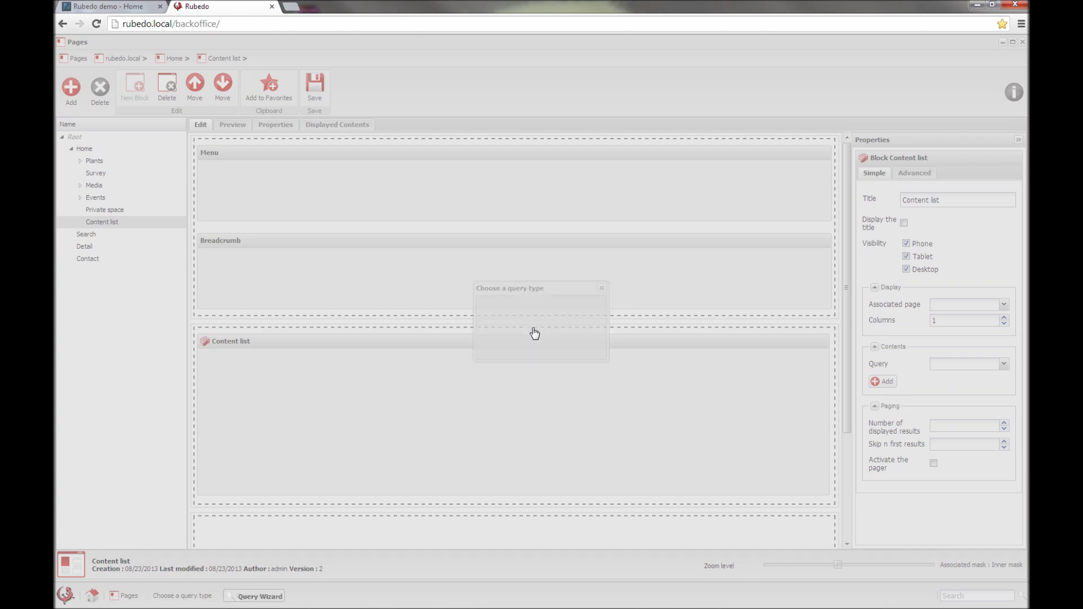
Step: Save a simple query for Event contents tagged Flower plants, then save the Content list page
click(653, 249)
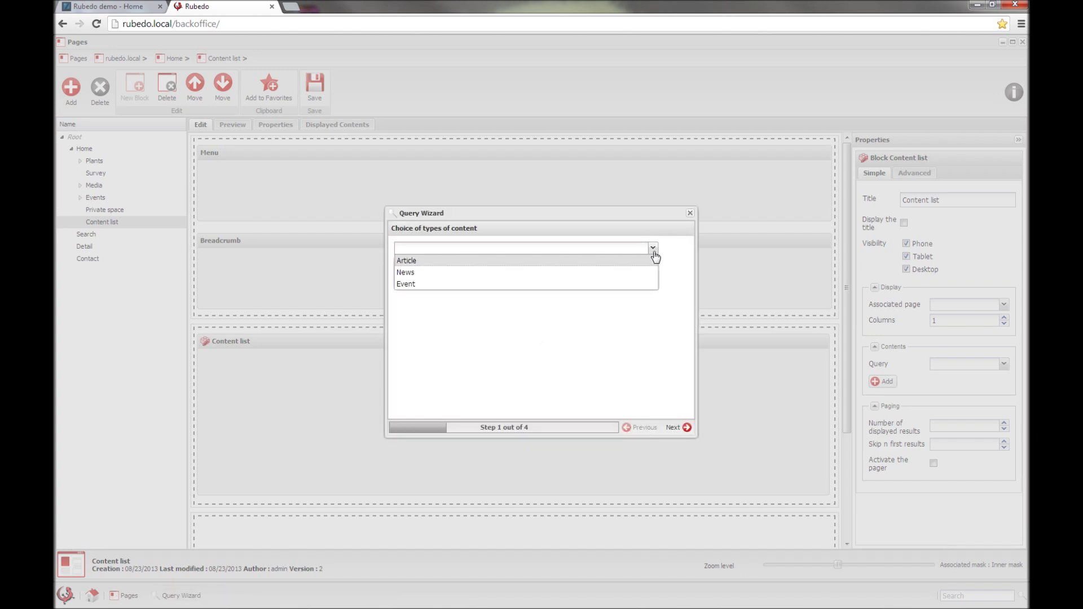
click(425, 284)
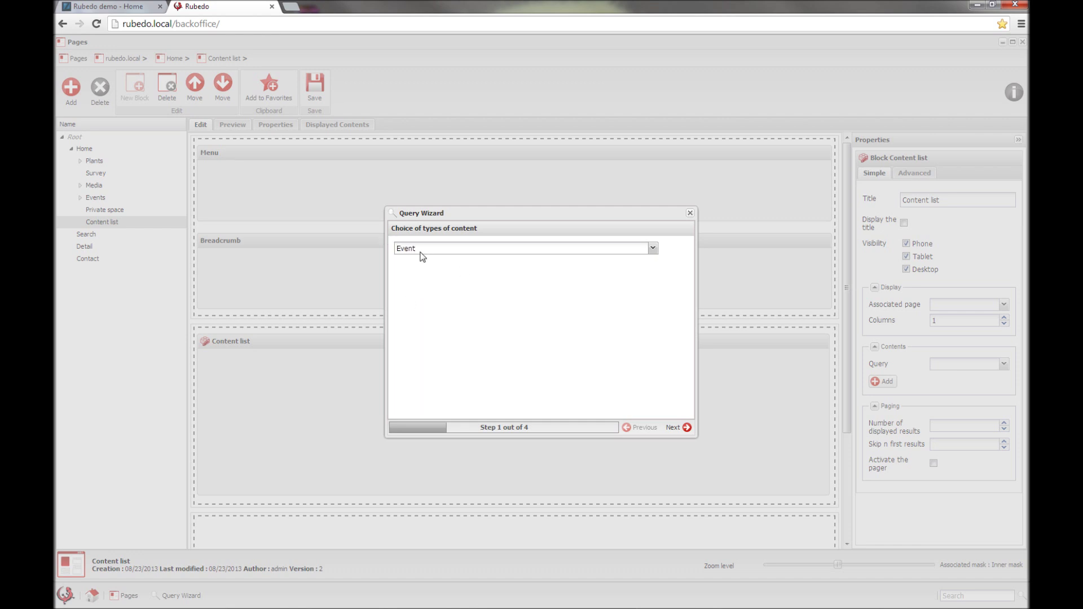
click(671, 428)
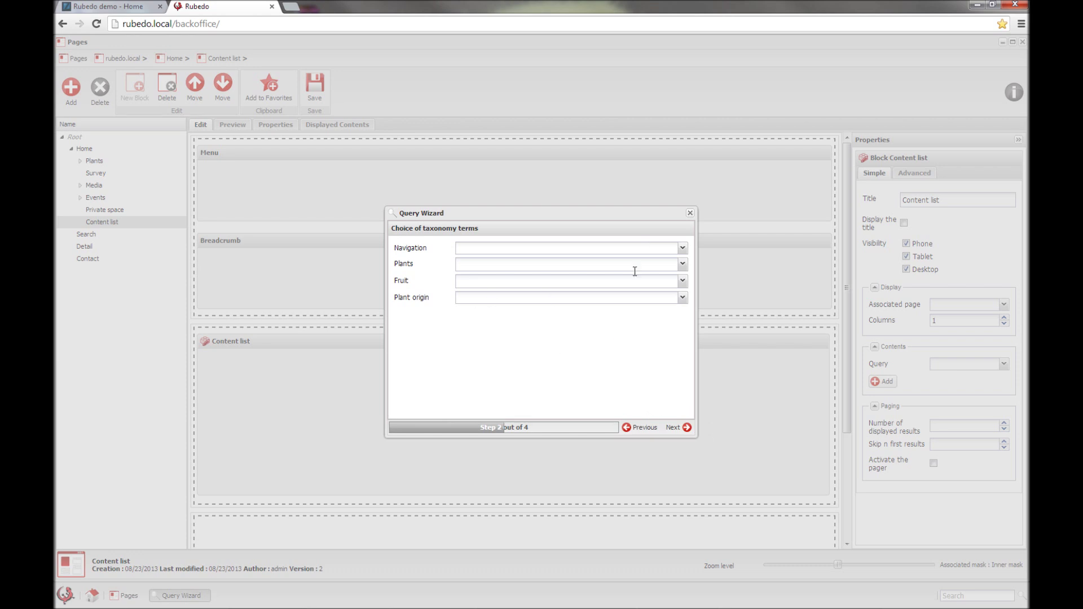
click(683, 265)
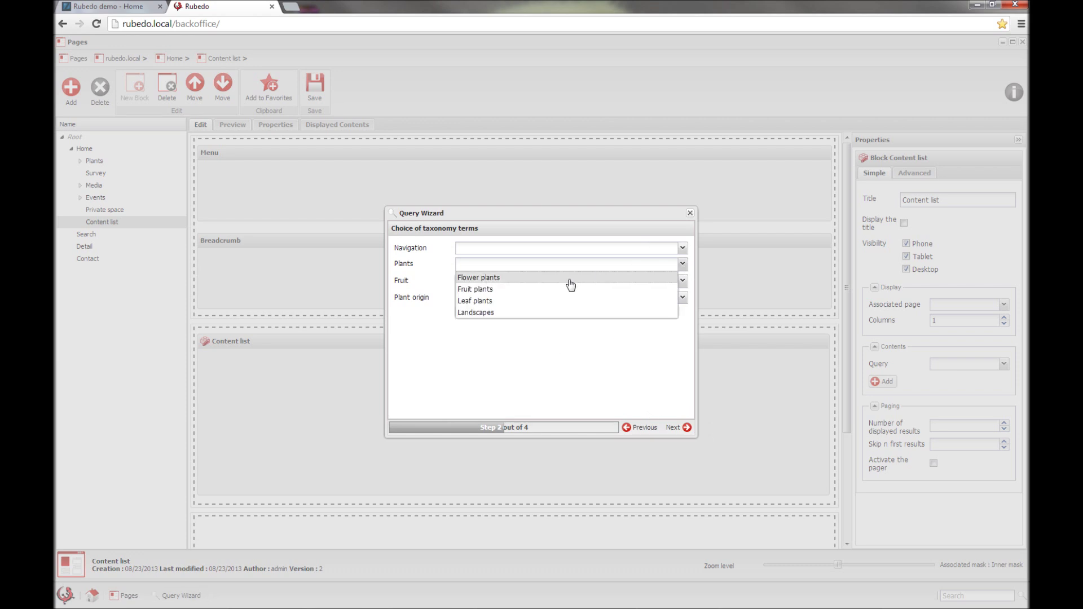
click(483, 279)
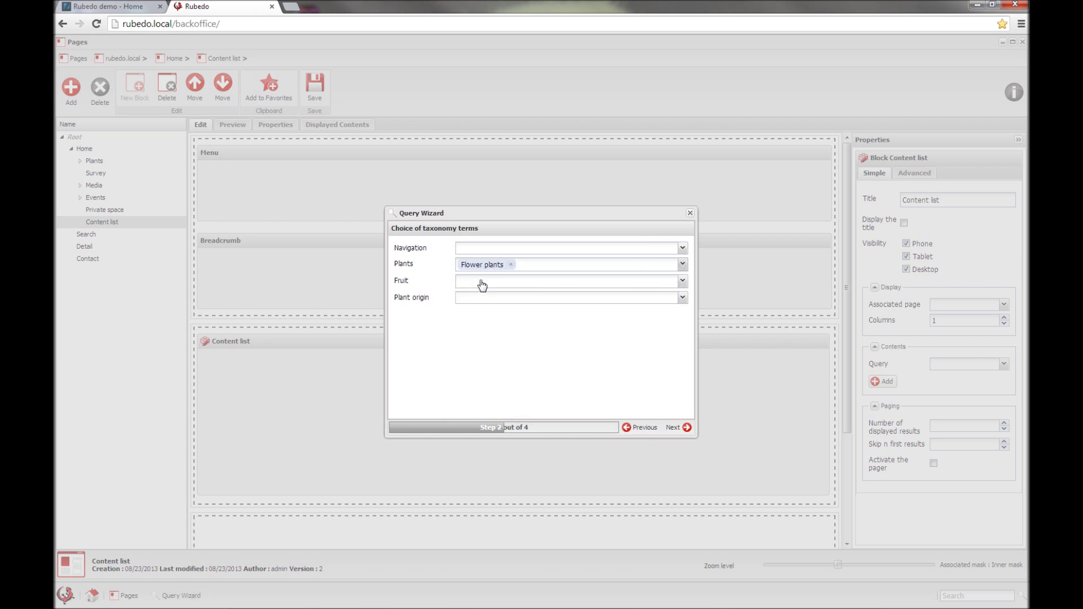
click(686, 428)
click(686, 428)
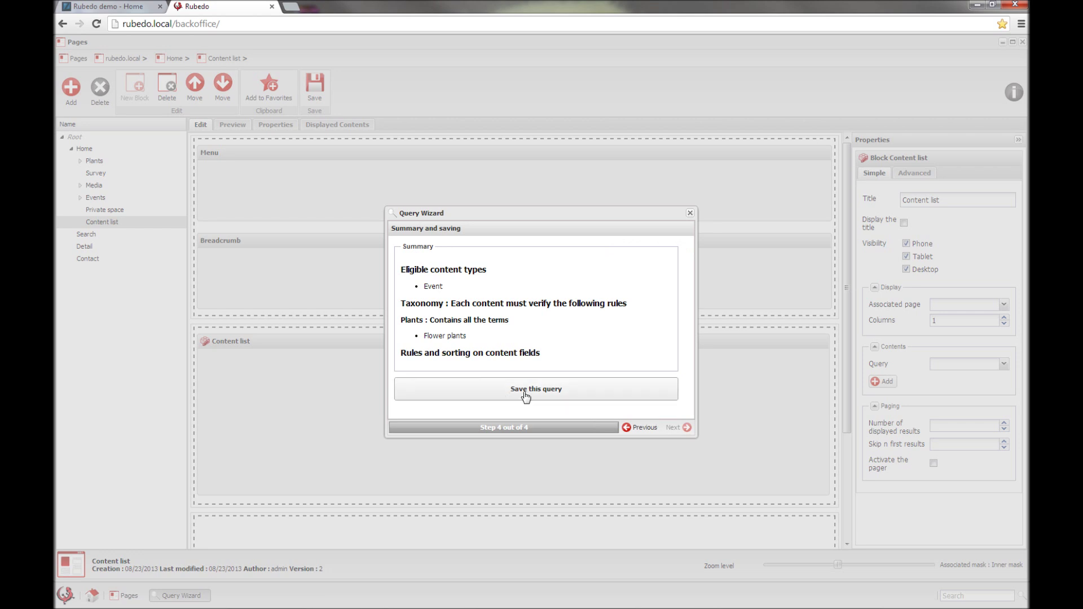
click(525, 395)
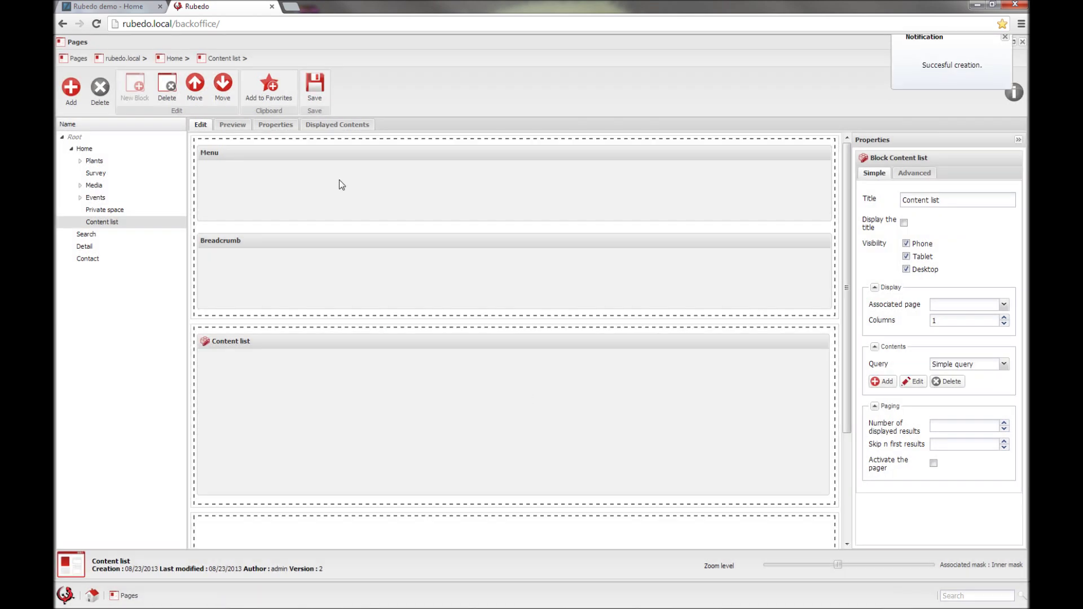
click(319, 97)
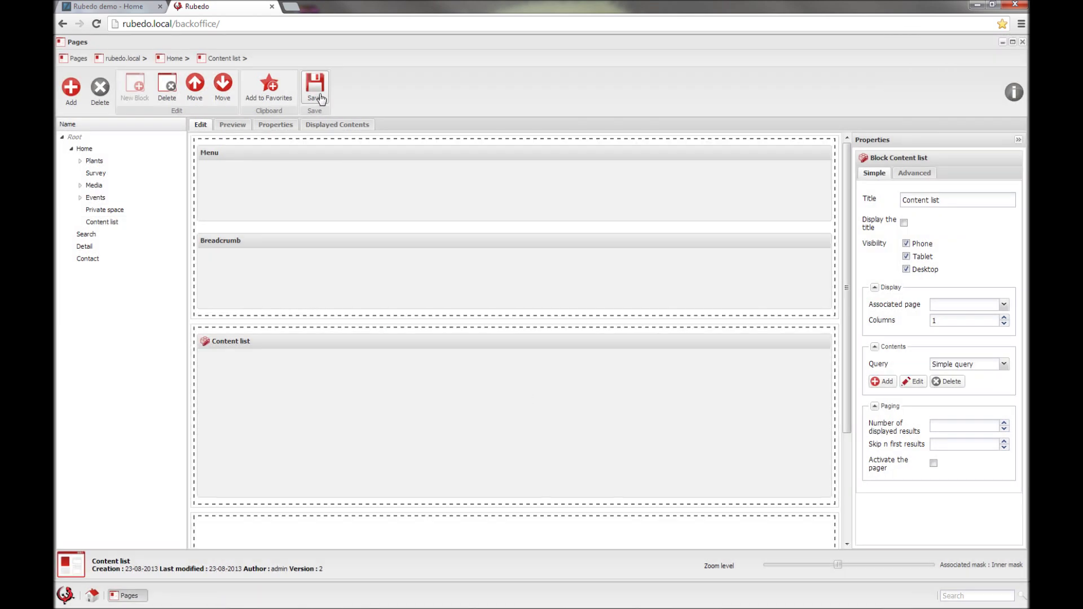
Step: Reload the public Rubedo demo site and open its Content list page to see the listed events
click(114, 9)
click(97, 23)
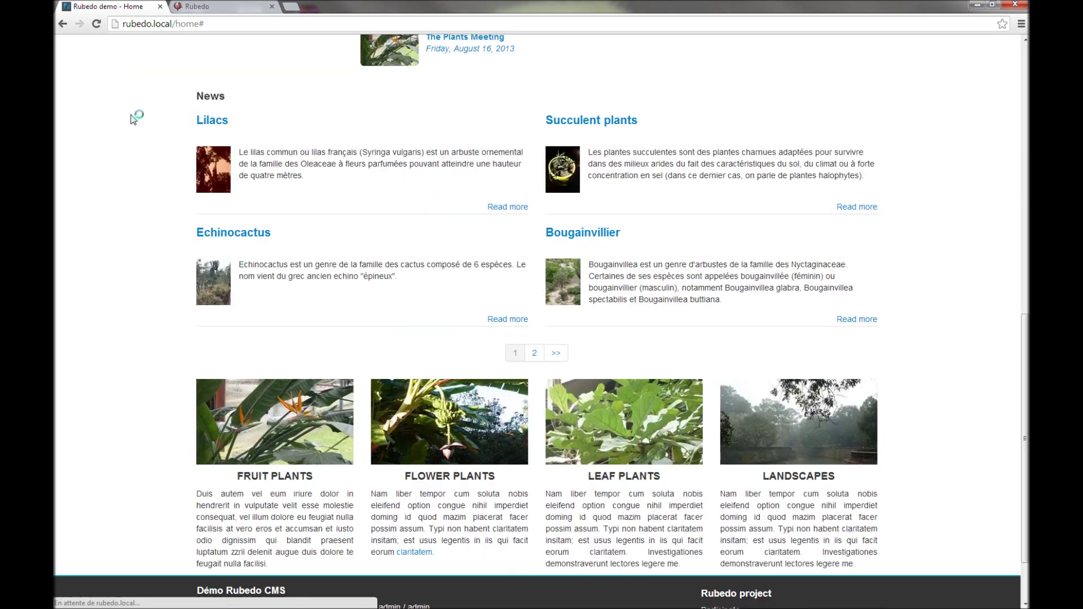
scroll(170, 131, up, 9)
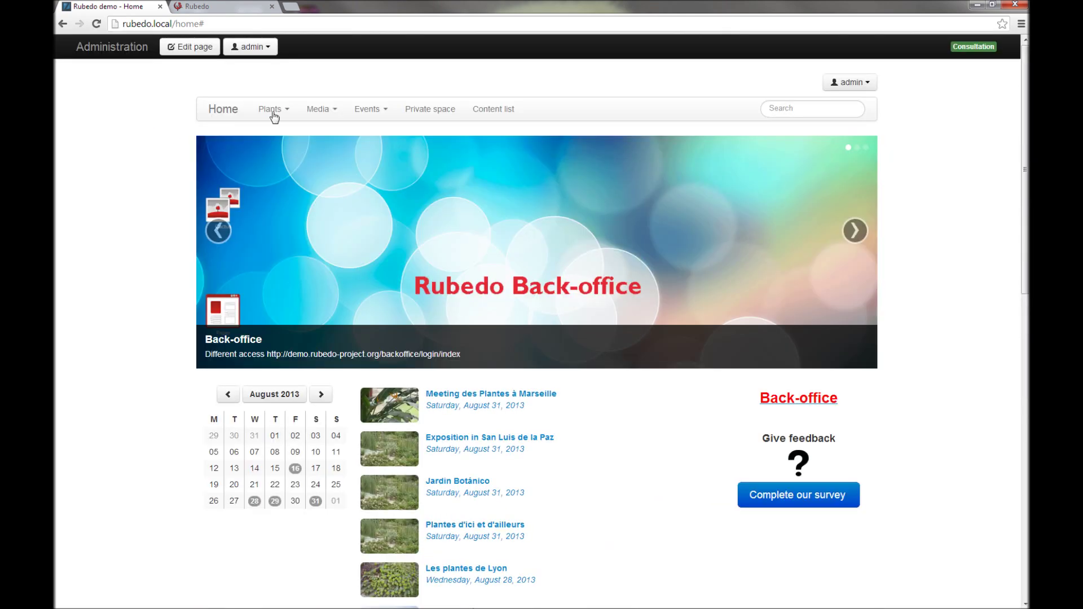
click(498, 114)
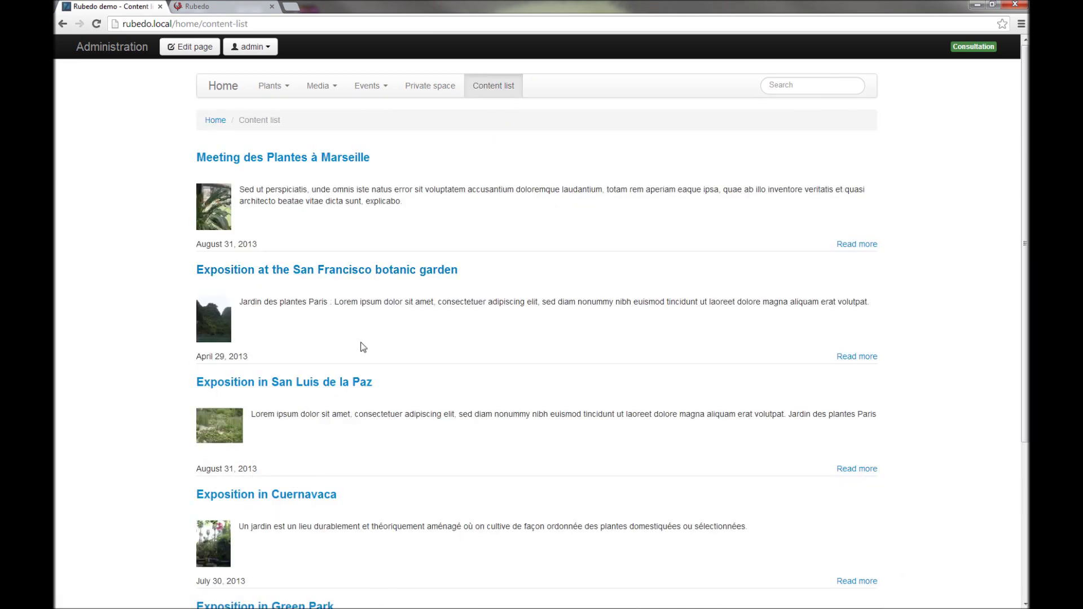
scroll(460, 361, down, 4)
scroll(462, 363, up, 4)
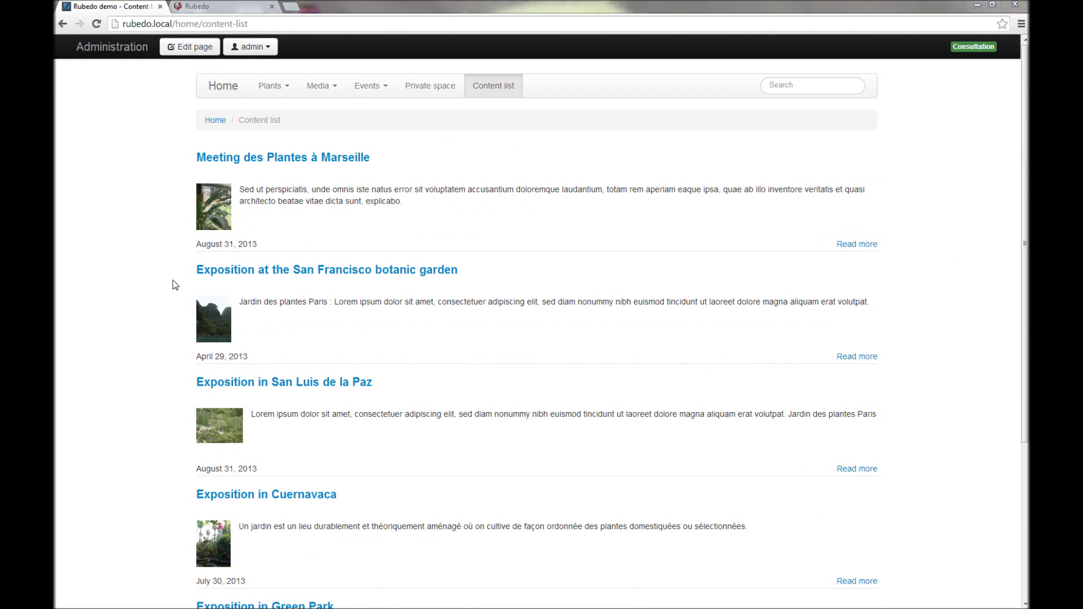
Step: Return to the back office and close the Content list page editor
click(220, 7)
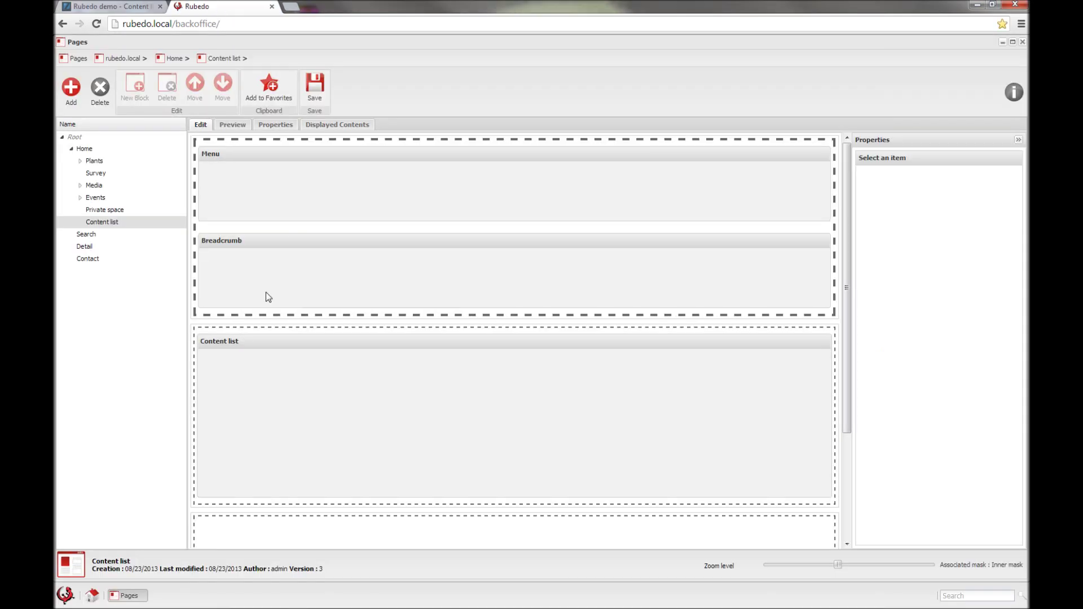
click(237, 130)
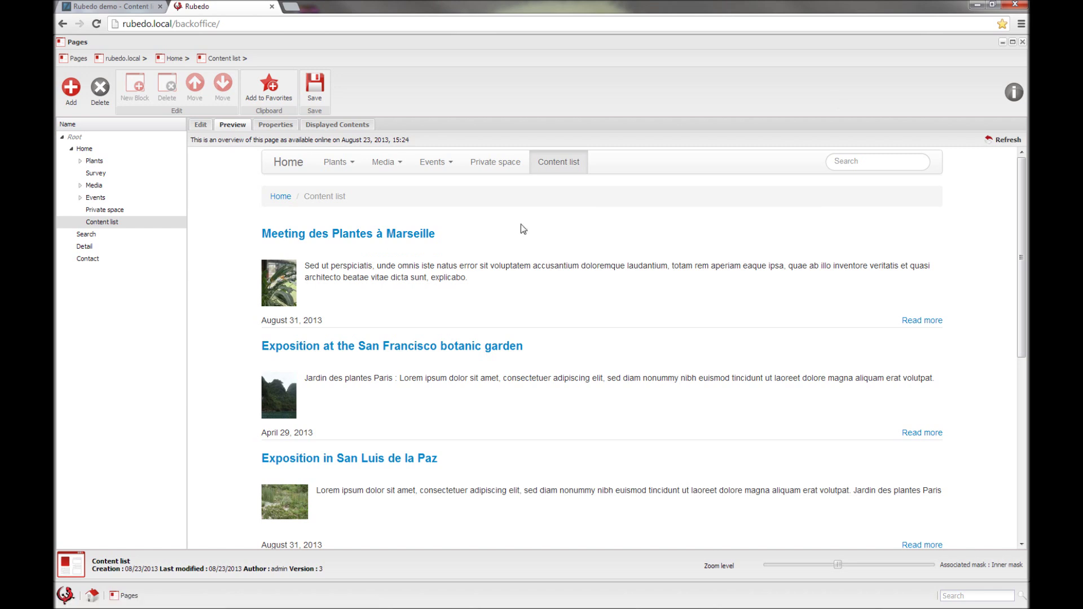
click(1022, 42)
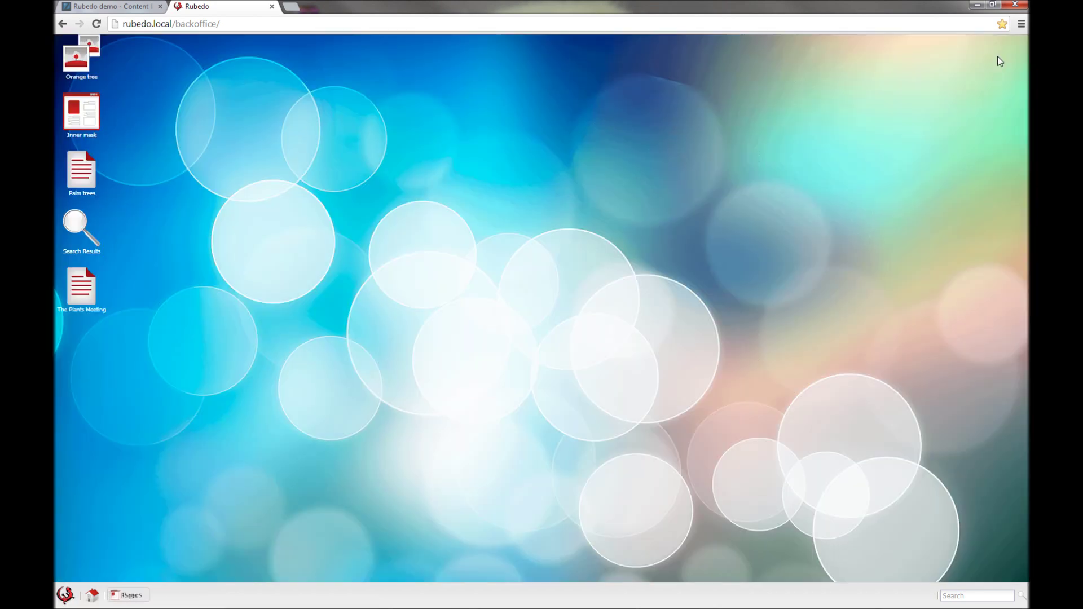
Step: Preview the Home page in the Preview tool, switching to the Phone - portrait layout
click(66, 594)
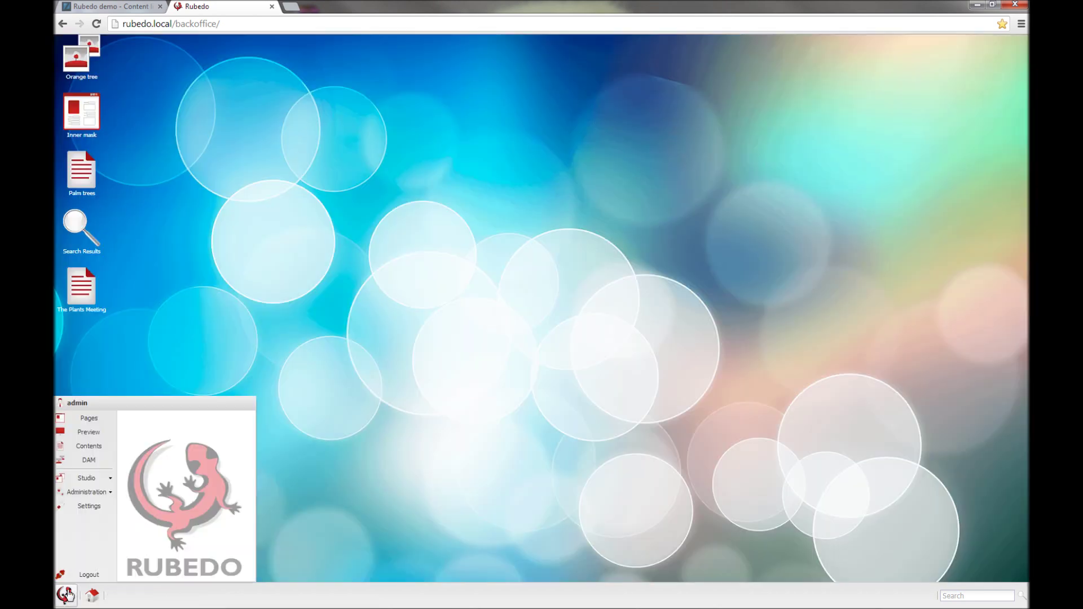
click(88, 432)
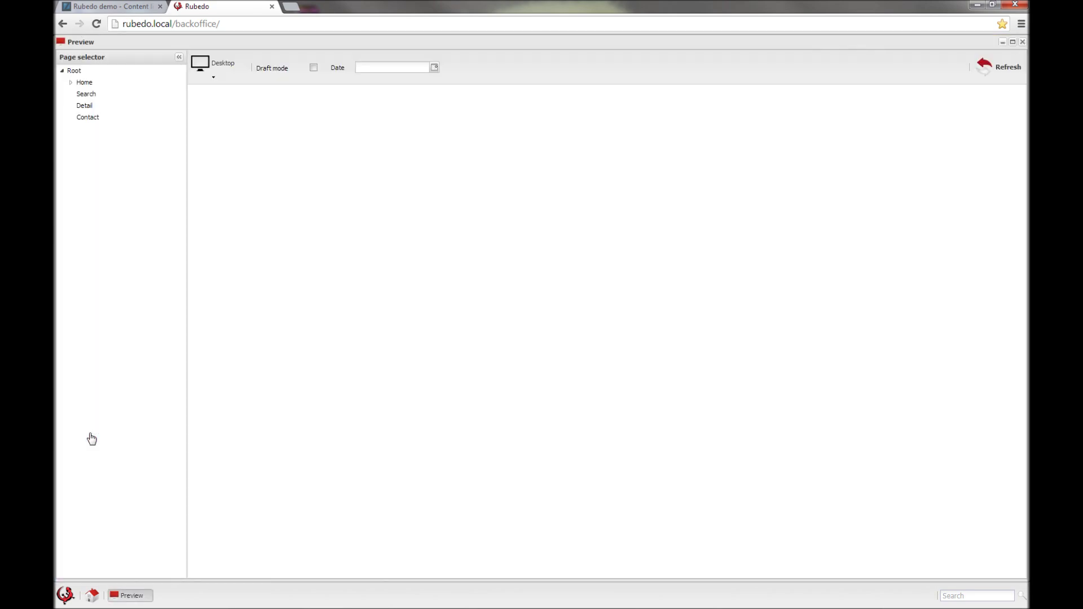
click(69, 84)
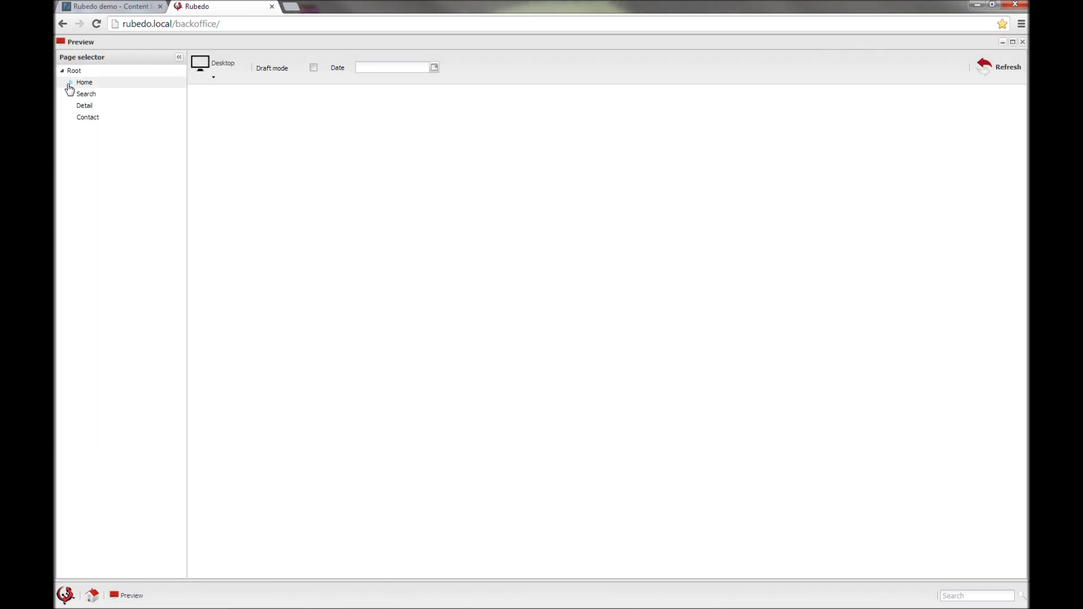
click(97, 84)
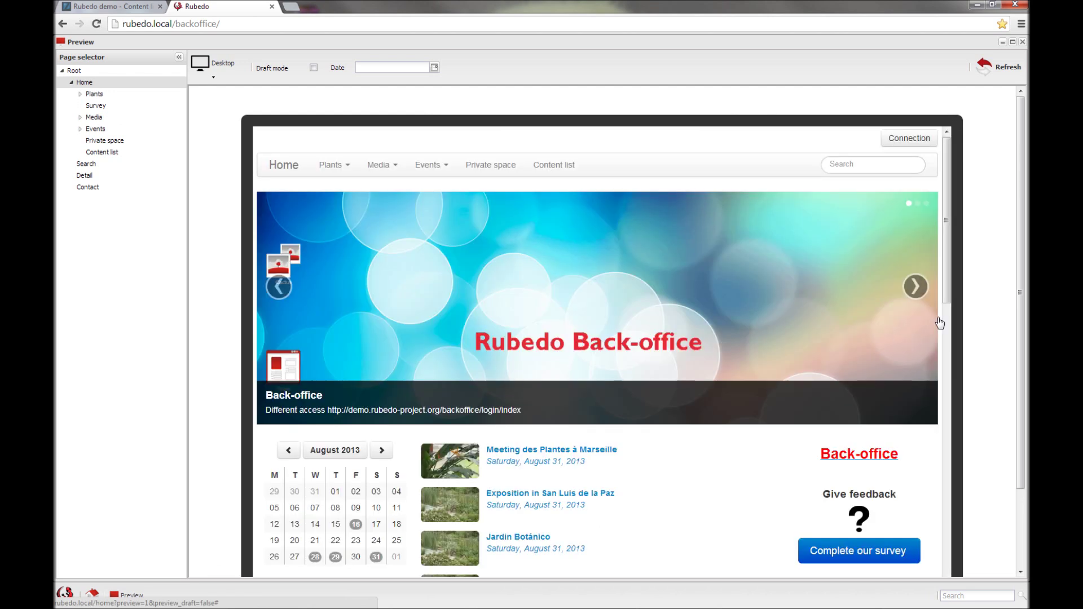
scroll(958, 322, down, 2)
scroll(251, 196, up, 2)
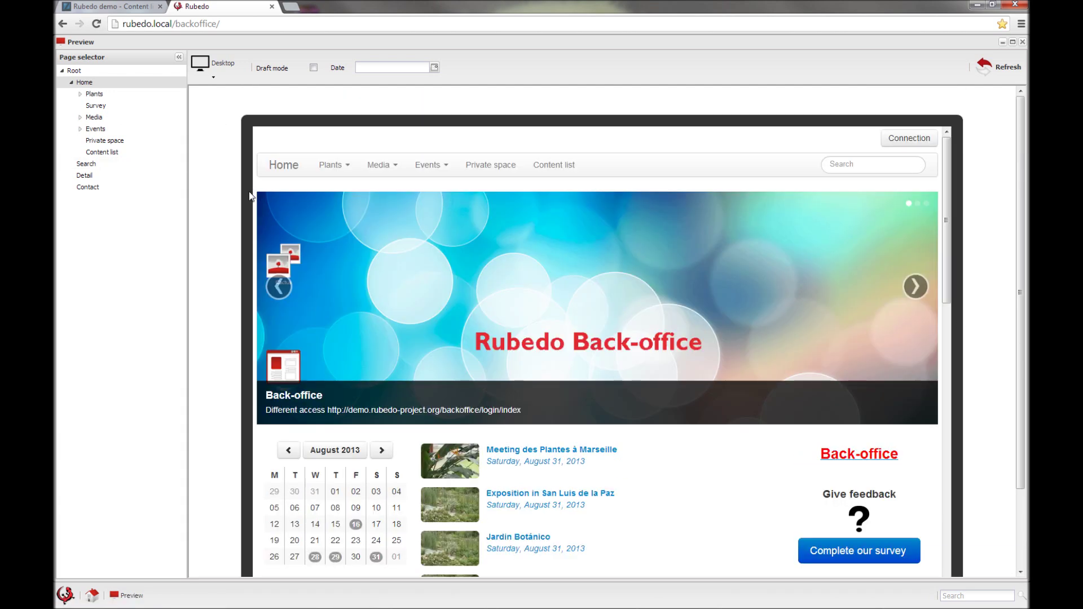
scroll(976, 262, down, 2)
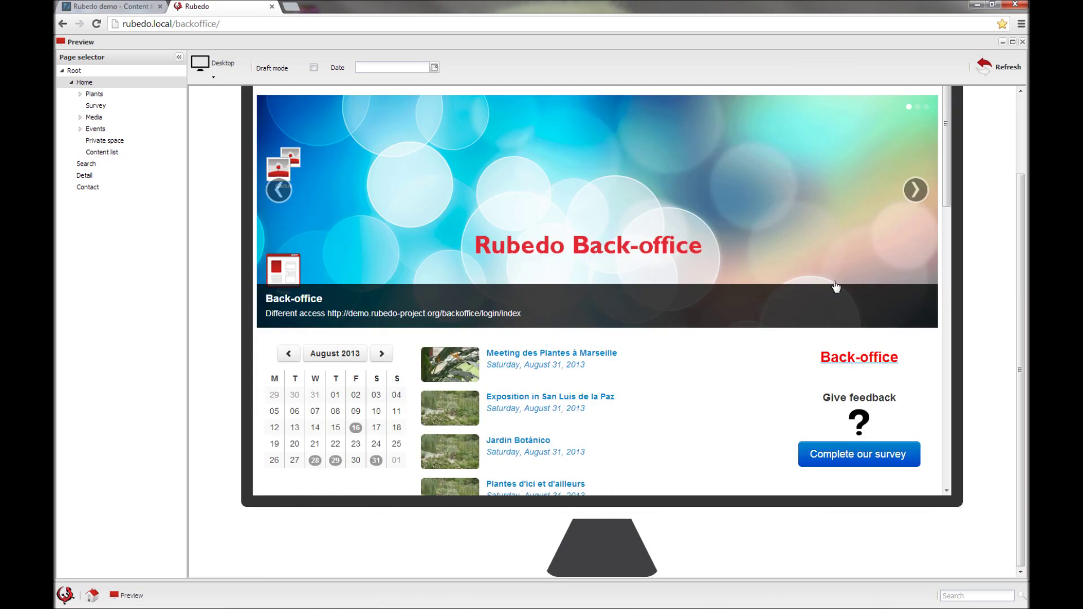
scroll(835, 288, down, 3)
scroll(835, 288, down, 1)
scroll(829, 284, up, 6)
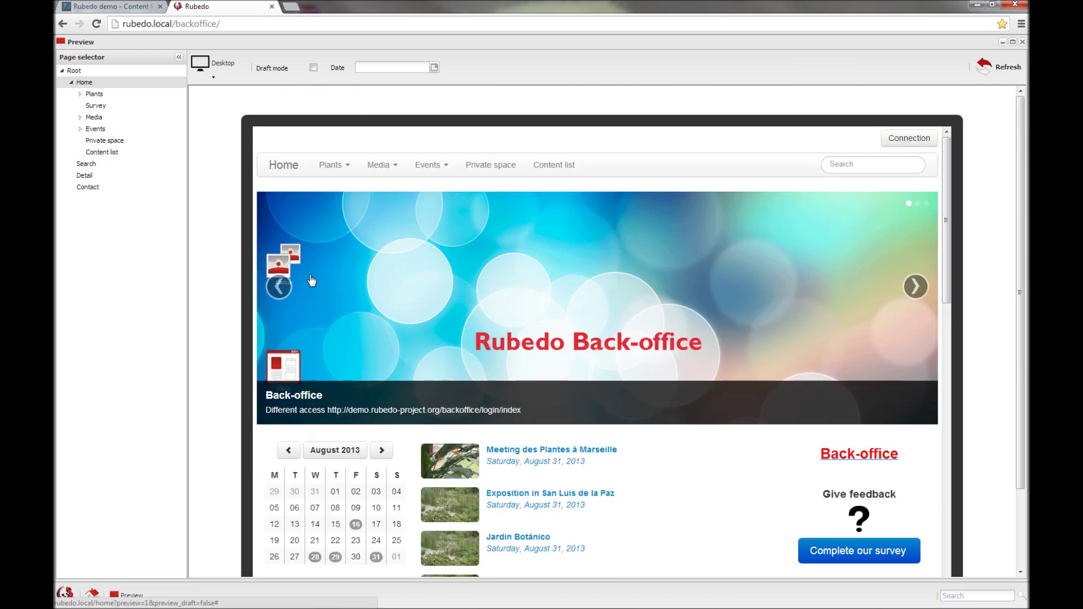
click(213, 67)
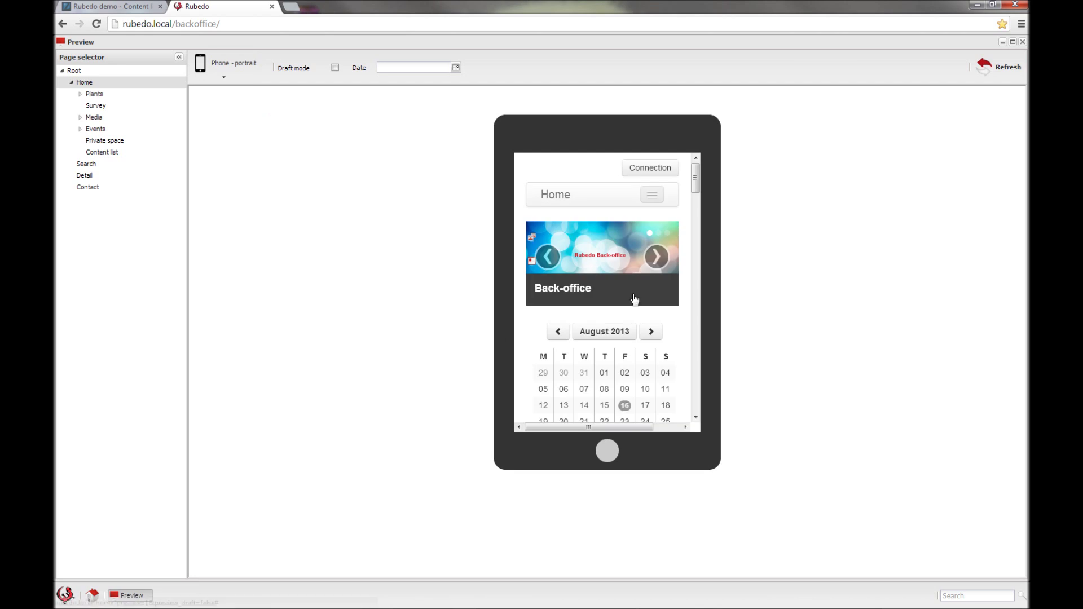
Step: View the Home page as Phone - Landscape and Tablet - Portrait, then close the Preview window
scroll(631, 298, down, 2)
scroll(631, 298, down, 1)
scroll(631, 297, up, 3)
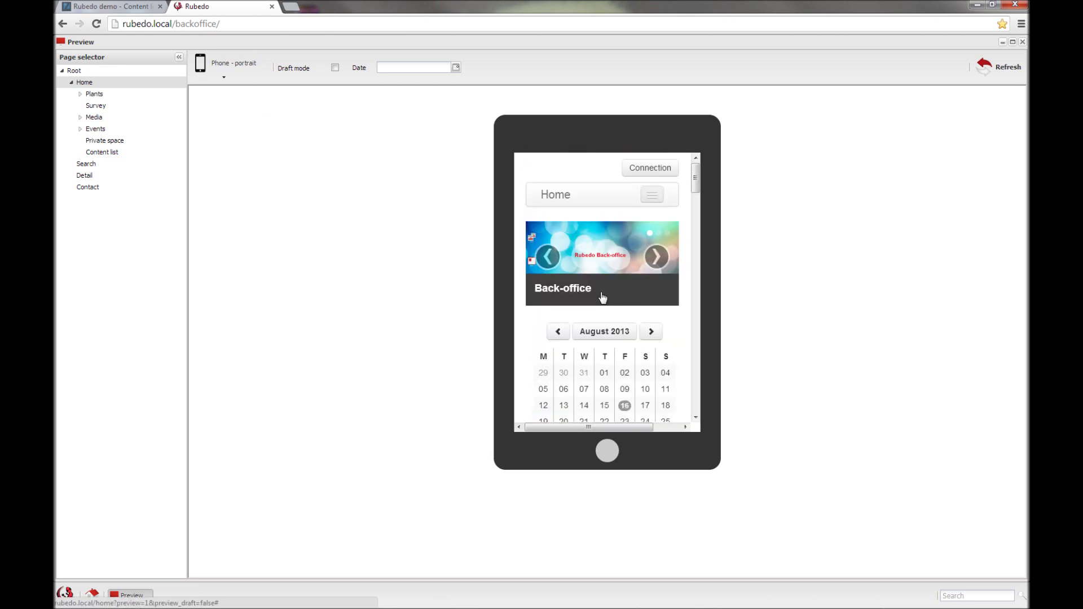
click(223, 66)
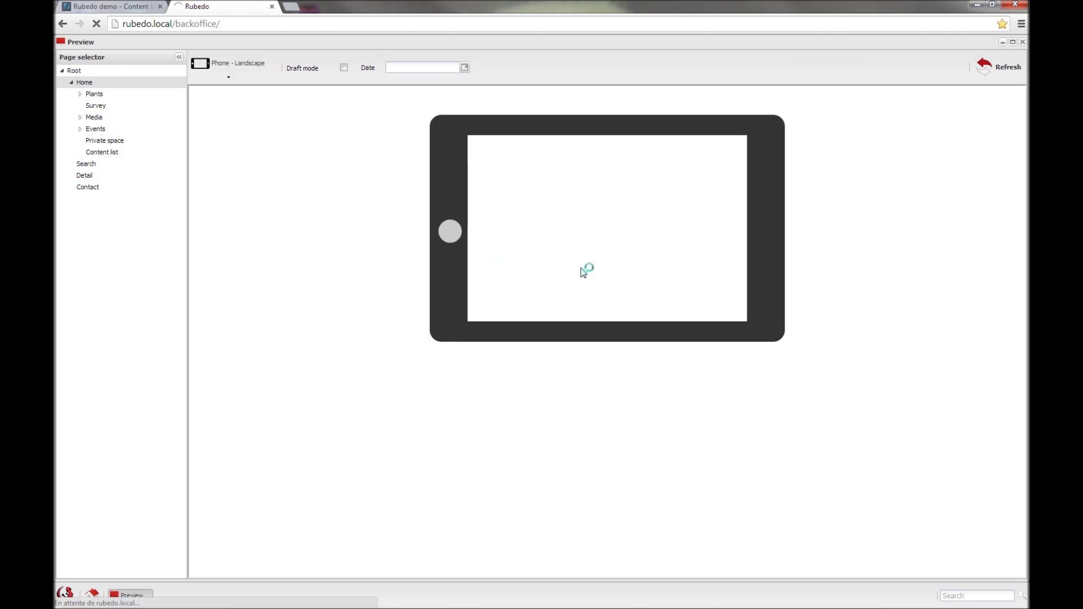
click(225, 78)
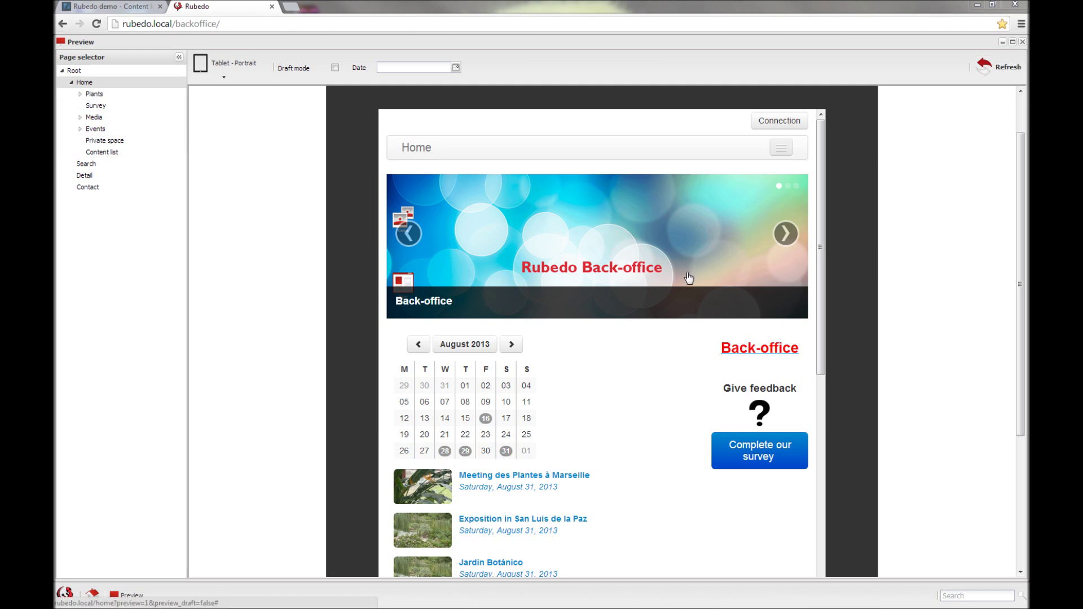
click(1021, 43)
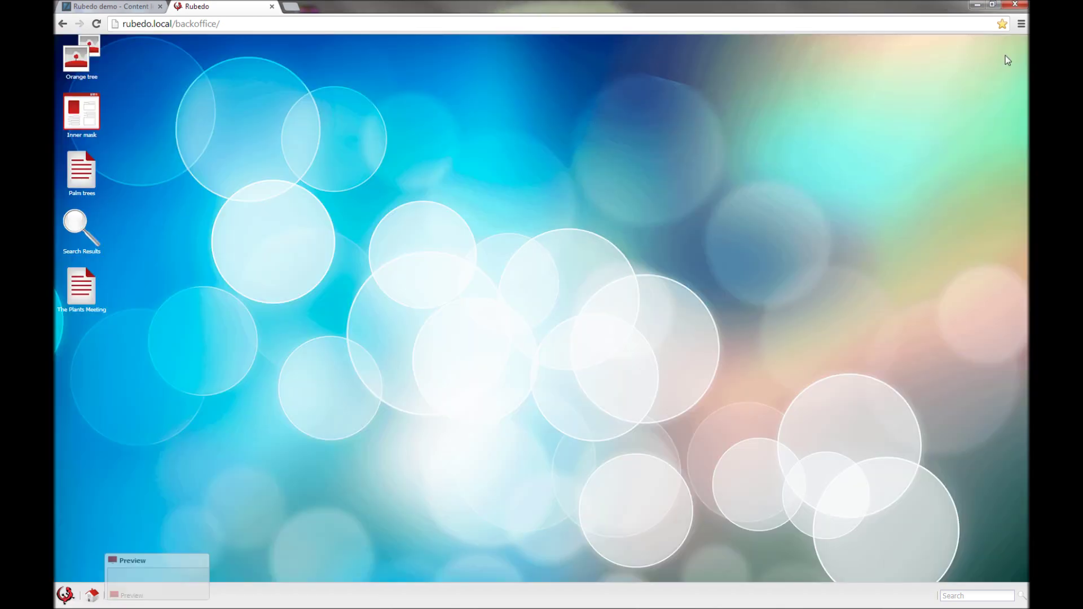
Step: Open Studio > Sites and review rubedo.local's settings: Default theme, HTTP, English only
click(65, 594)
click(86, 478)
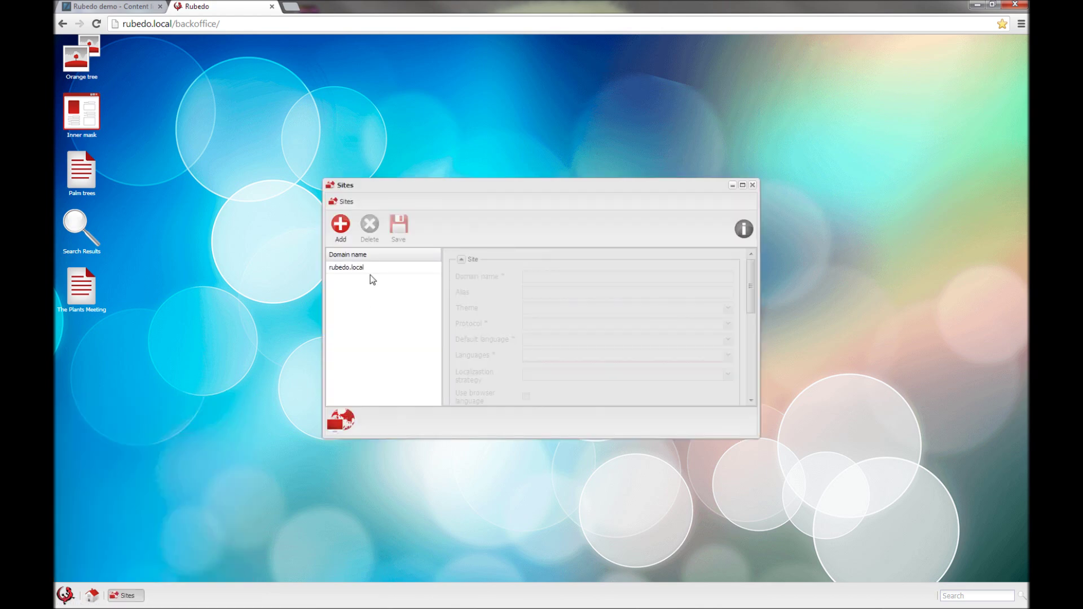
click(371, 270)
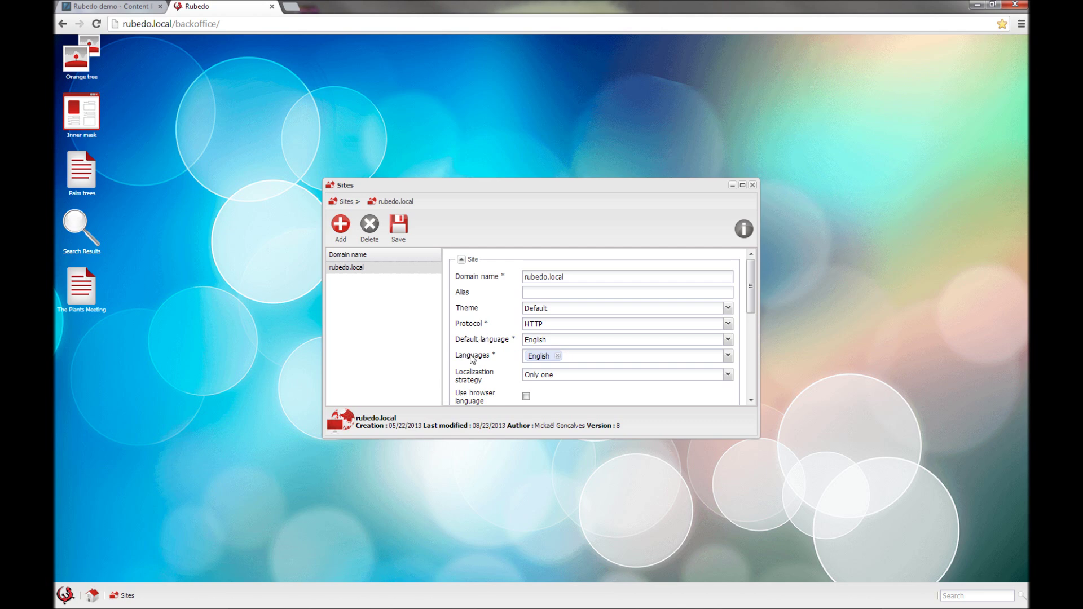
scroll(473, 358, down, 1)
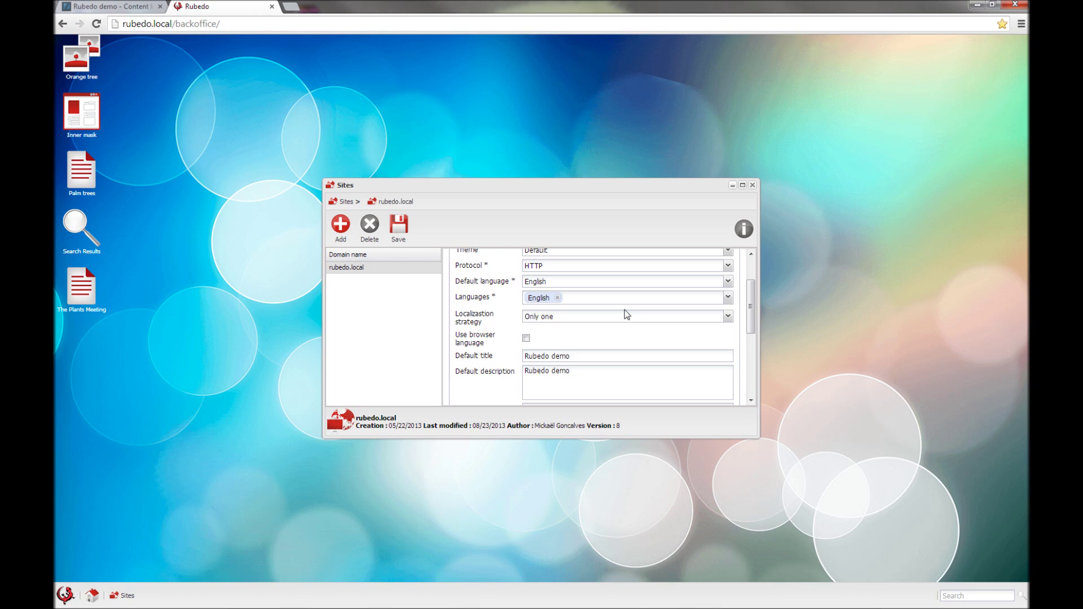
scroll(505, 314, up, 1)
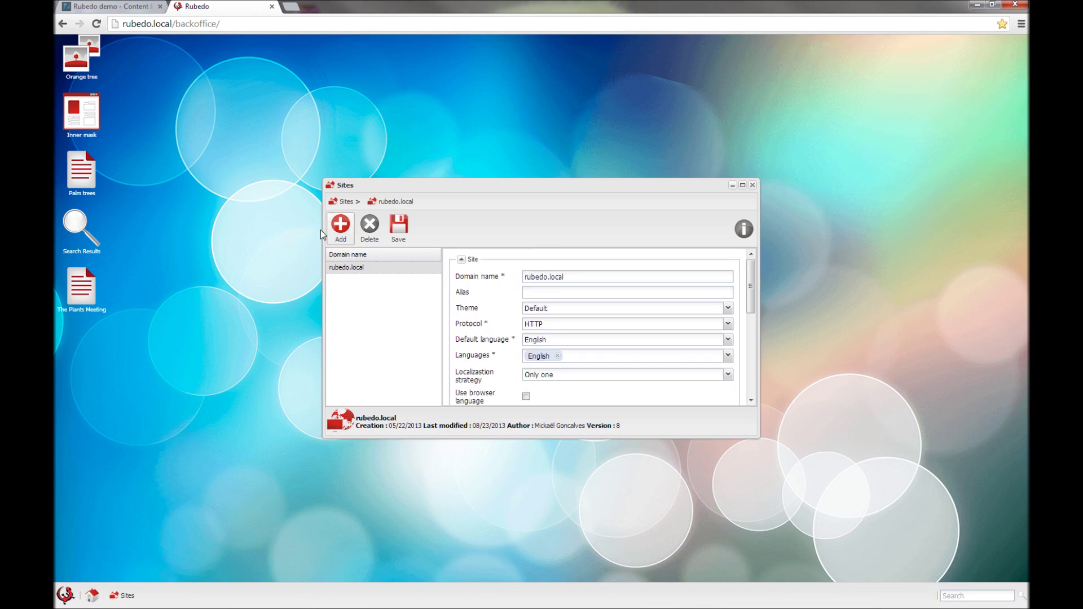
Step: Create the site rubedoduplicate.local in the wizard, using rubedo.local as its model
click(341, 231)
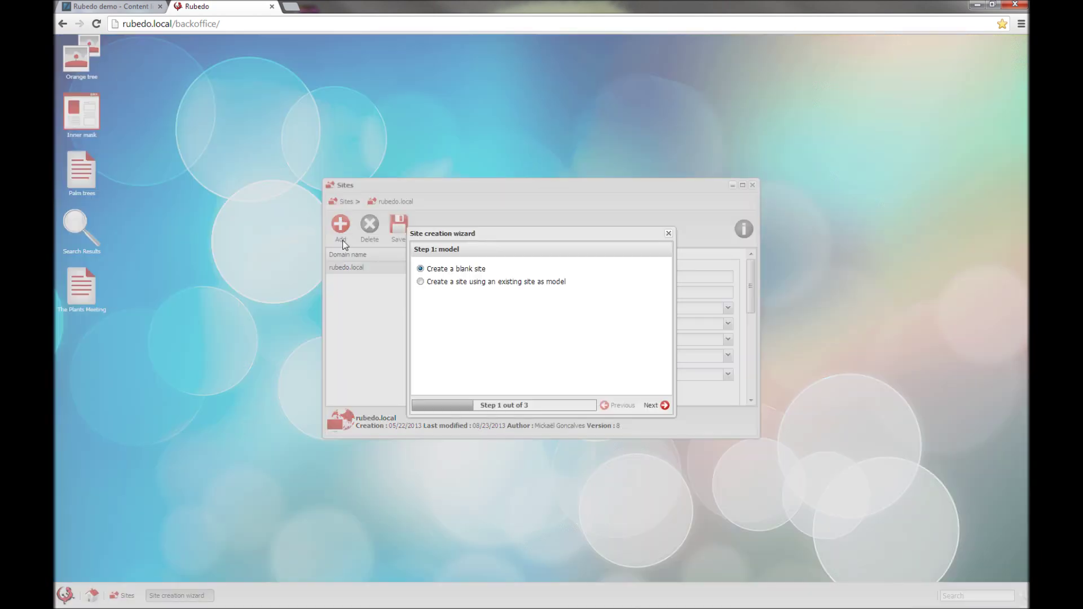
click(457, 286)
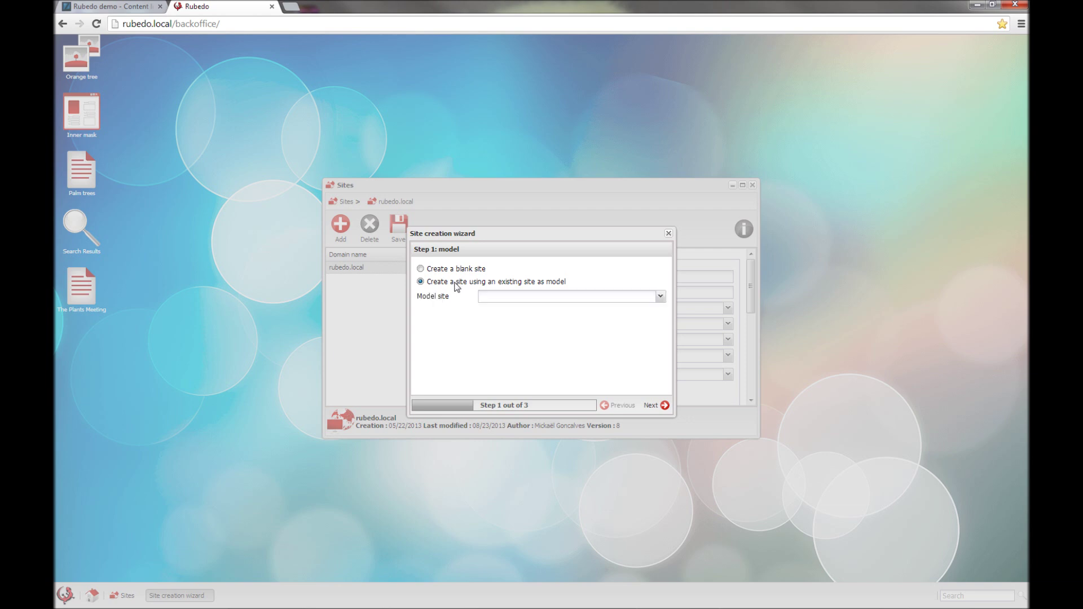
click(658, 298)
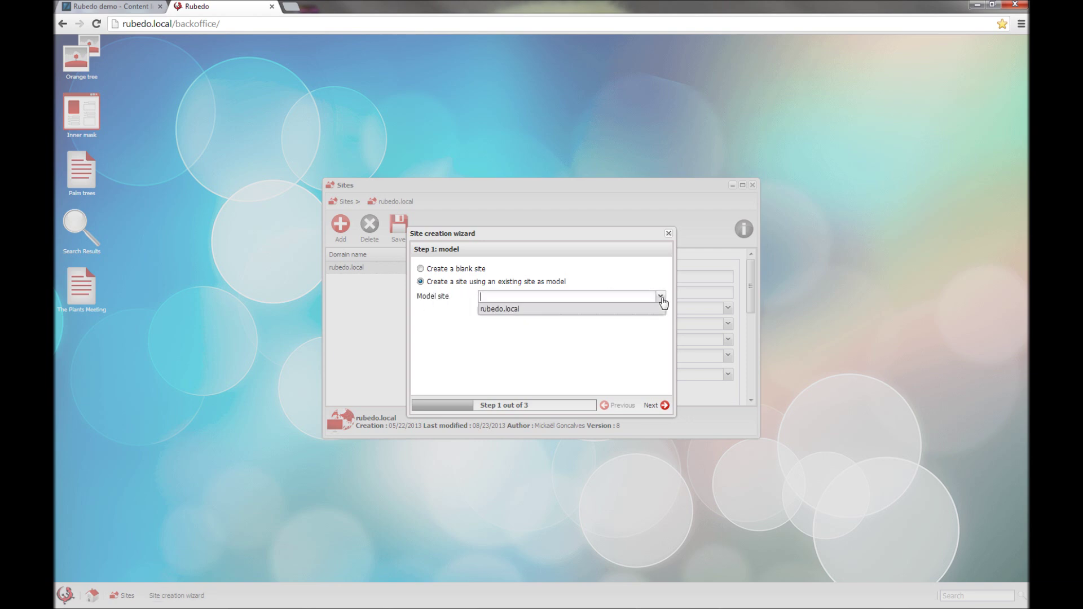
click(527, 317)
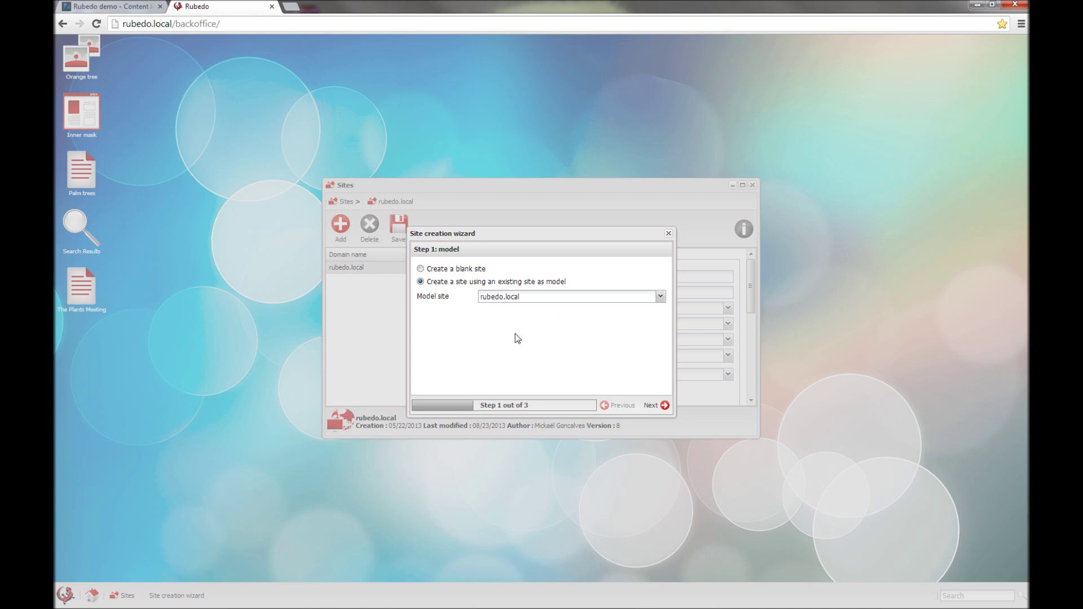
click(654, 410)
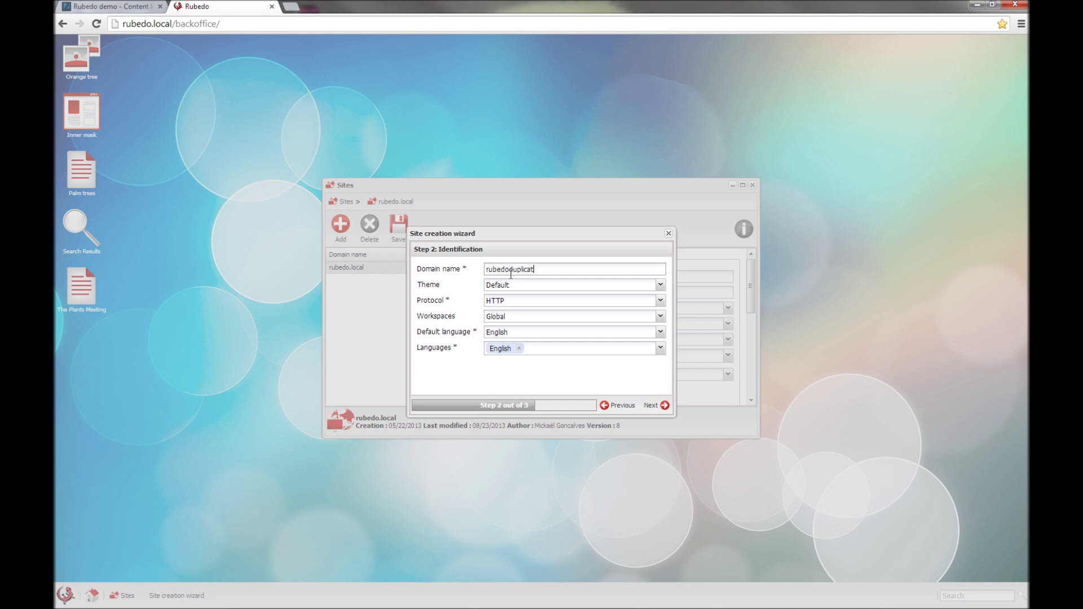
text(.)
click(664, 406)
click(576, 376)
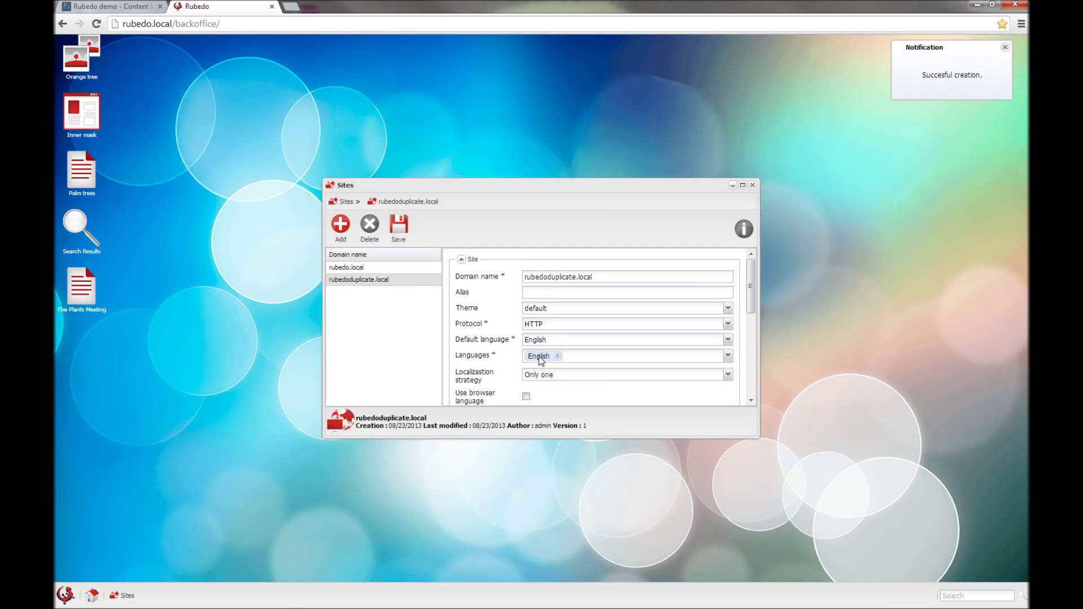
click(65, 596)
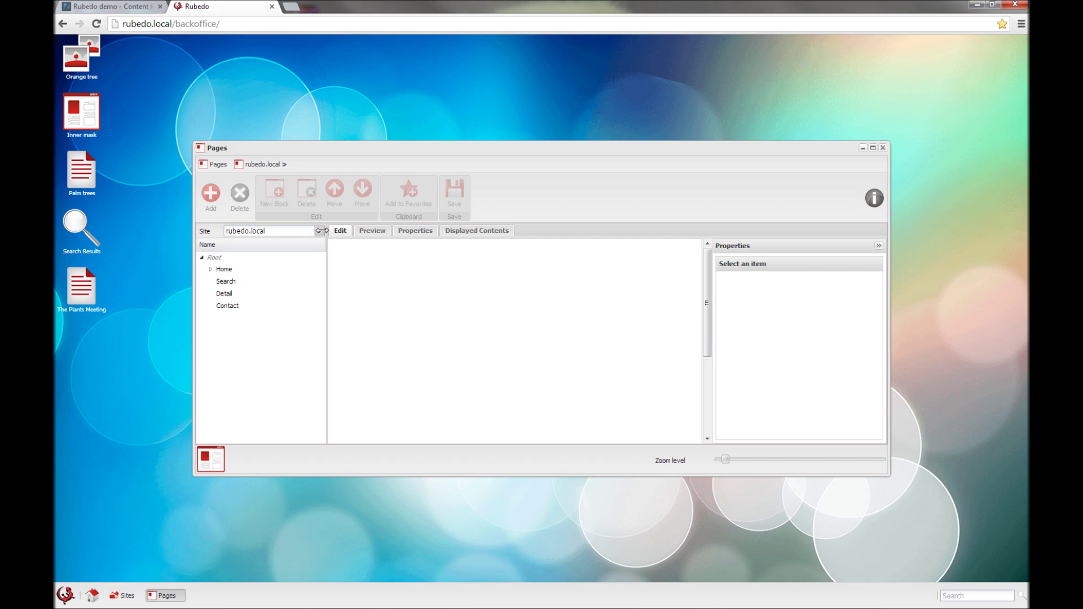
click(318, 230)
click(283, 256)
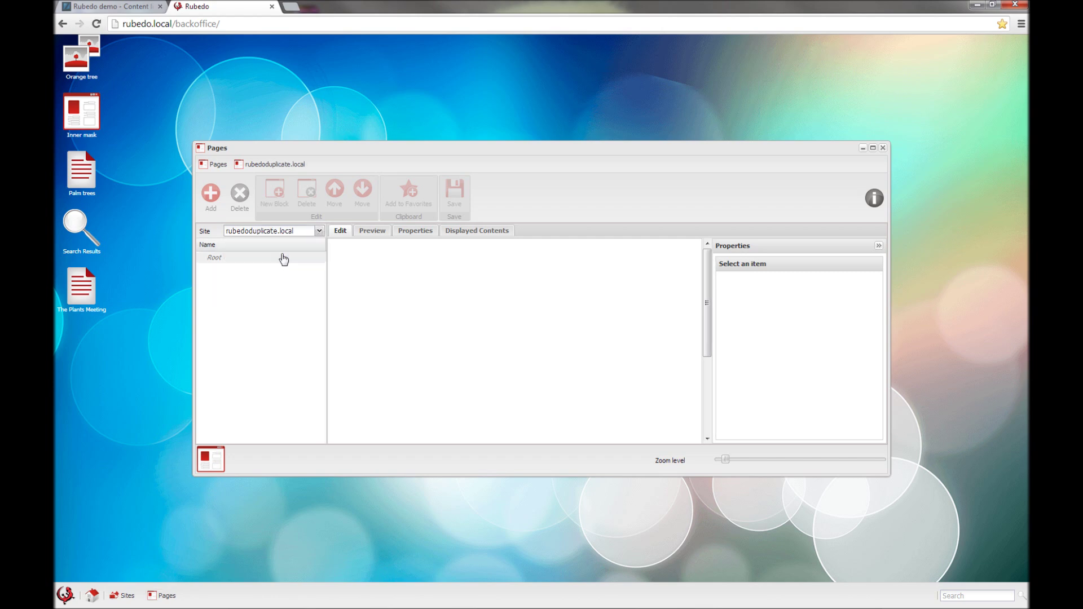
click(211, 270)
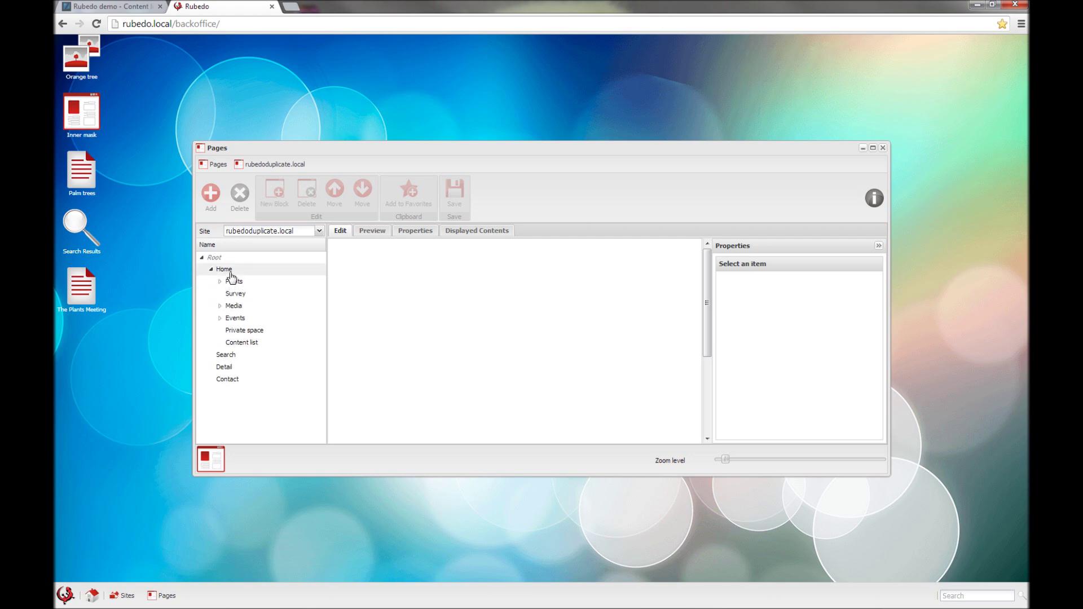
click(230, 272)
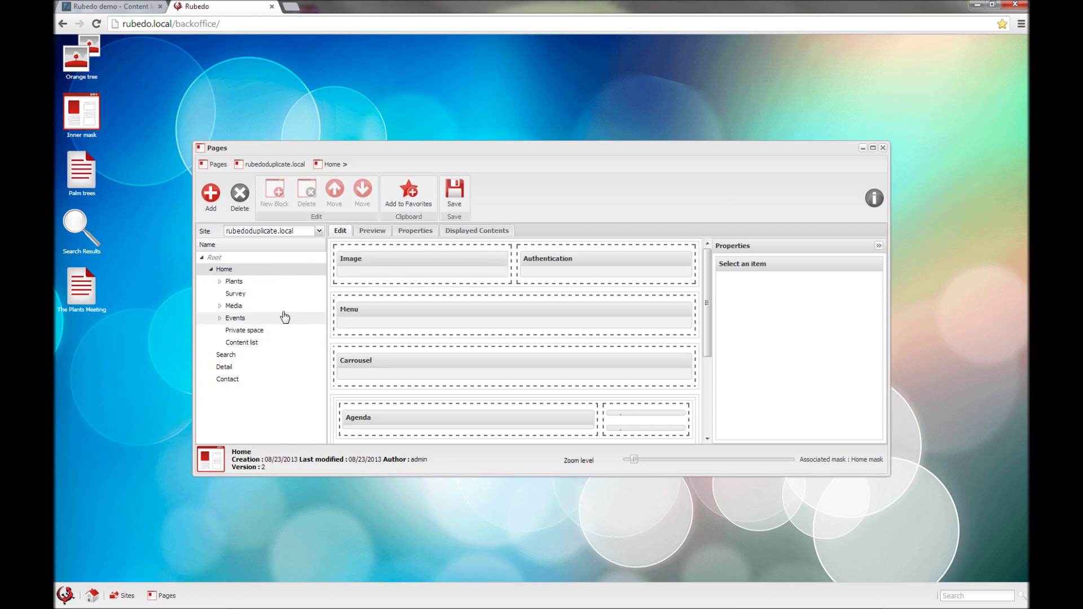
click(883, 148)
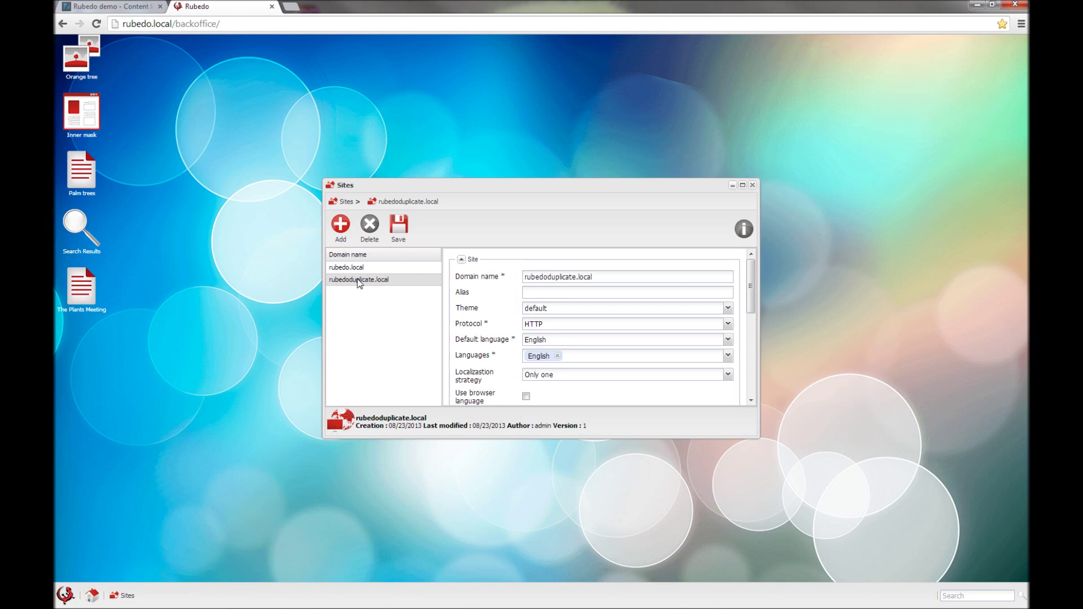
Step: Give rubedoduplicate.local the Slate theme, save it, and return to the public site's tab
click(729, 309)
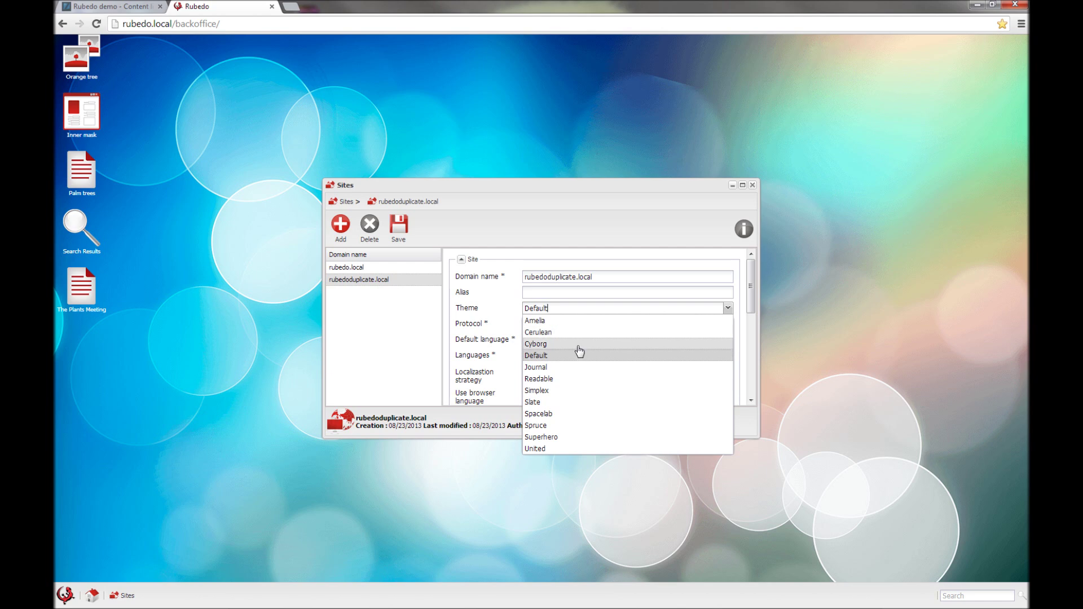
click(558, 403)
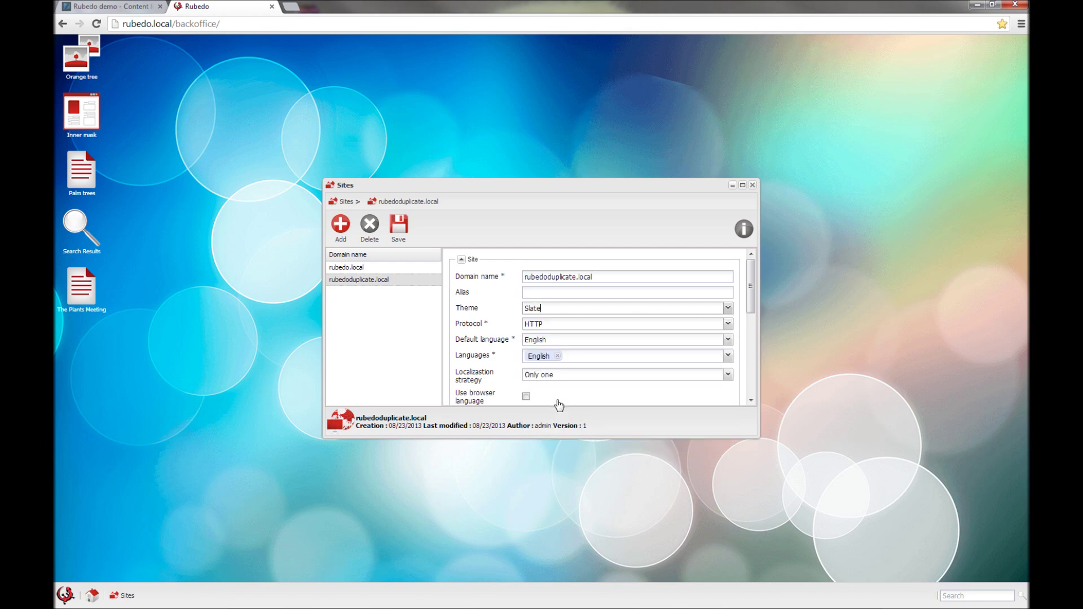
click(404, 239)
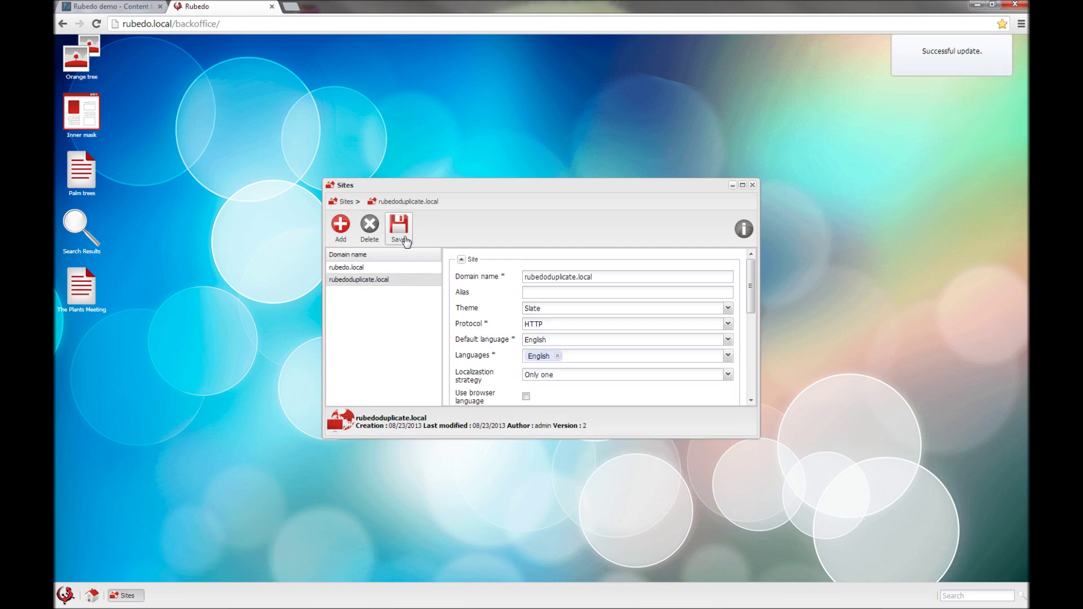
click(136, 15)
click(96, 23)
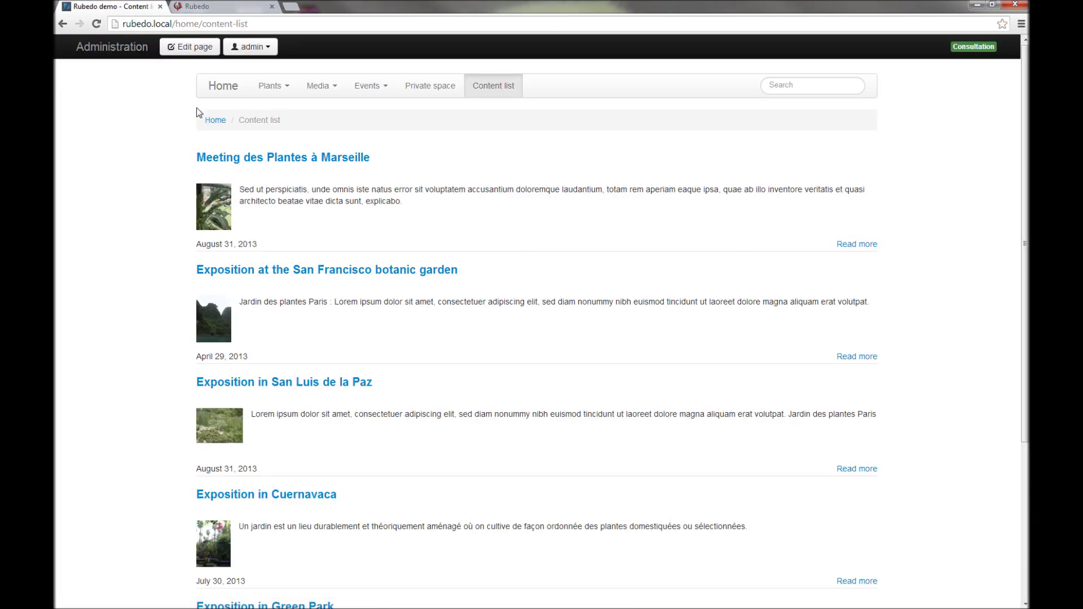
Step: Load rubedoduplicate.local in the browser and scroll through its dark Slate home page
drag(247, 23, 130, 25)
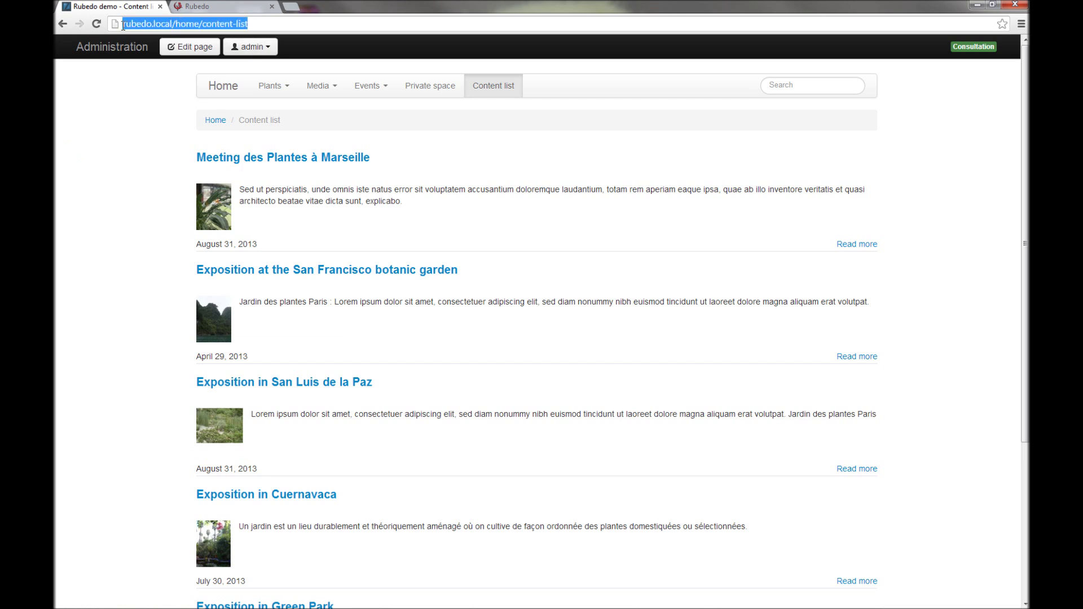
text(rubedod)
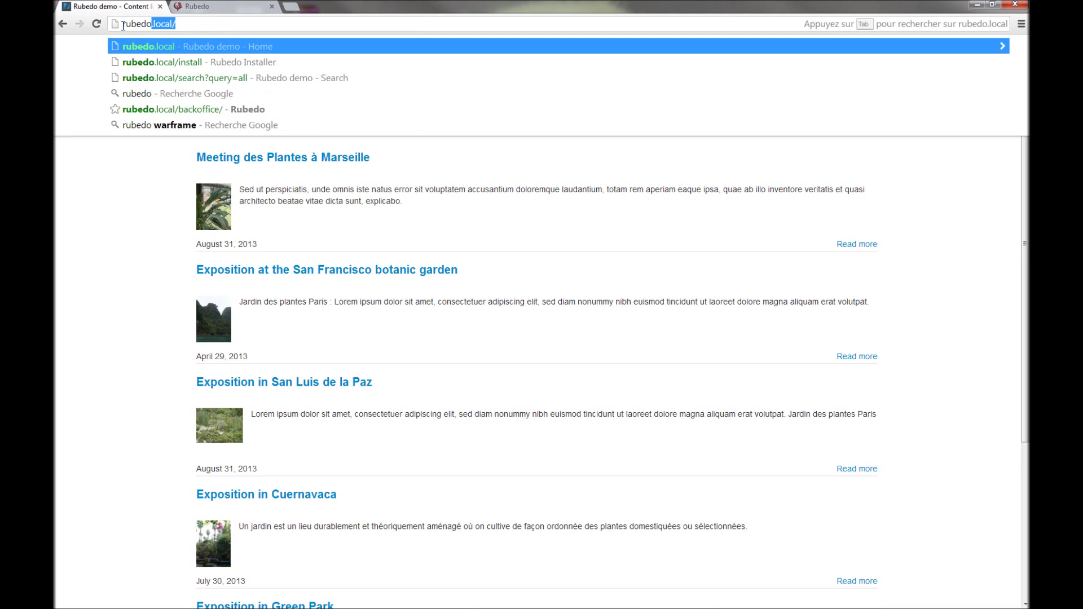
text(uplicate.)
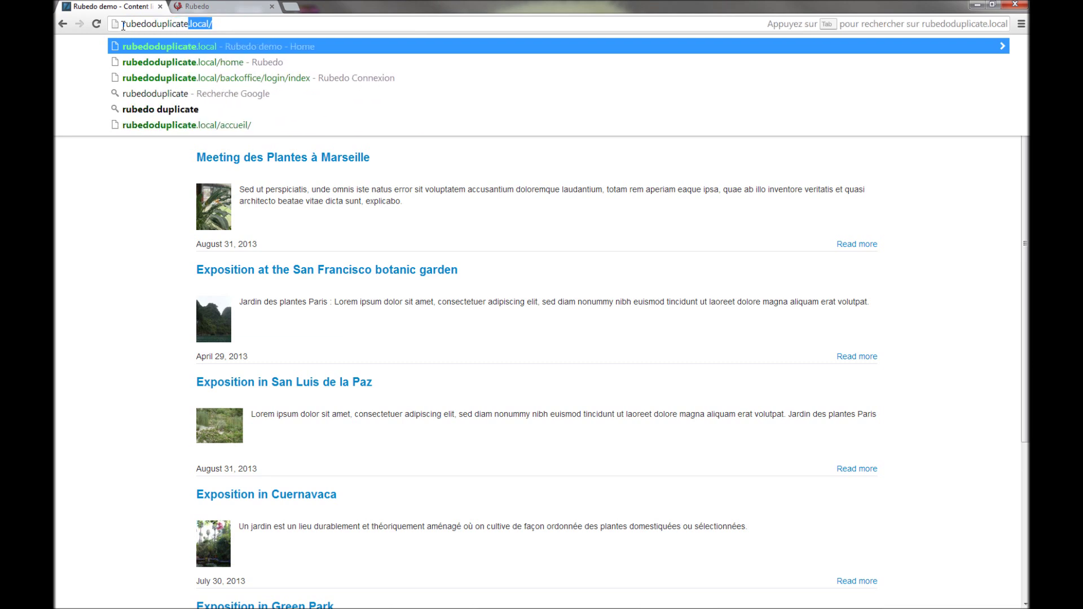
text(lo)
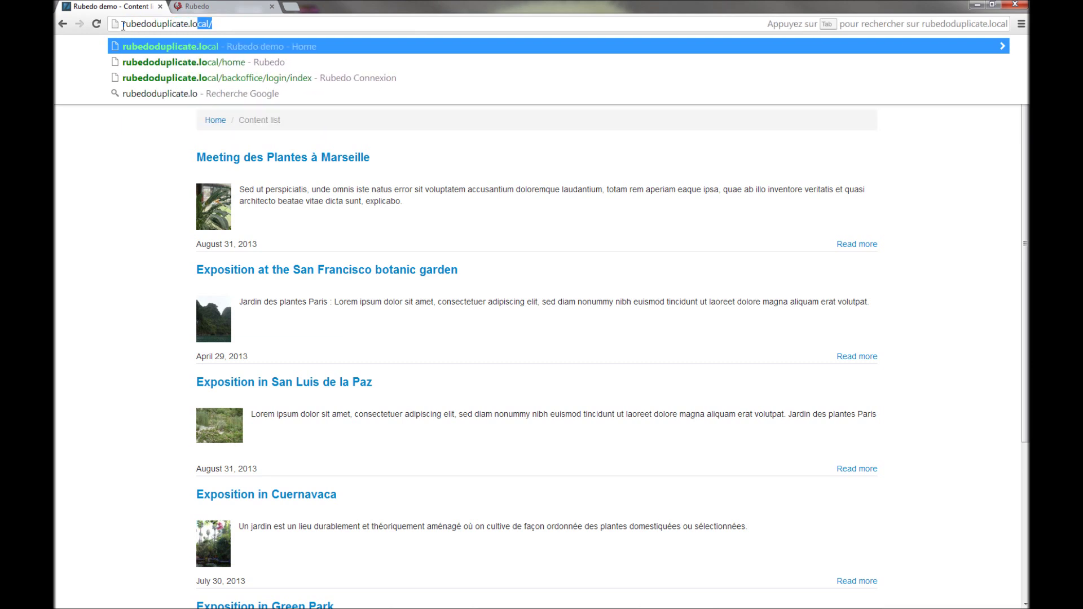
key(Return)
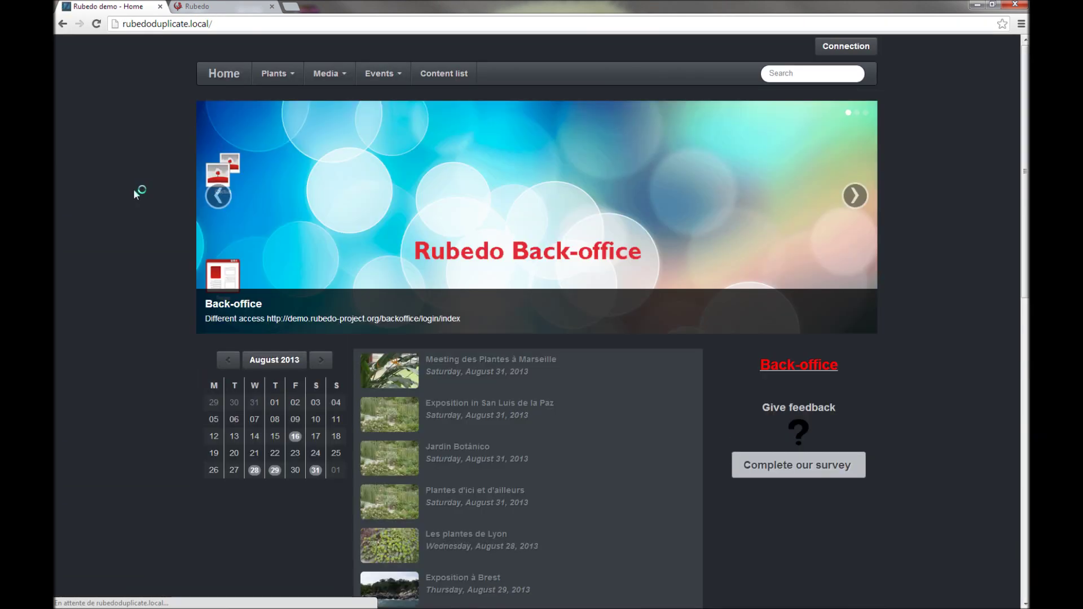
scroll(135, 319, down, 2)
scroll(138, 327, down, 1)
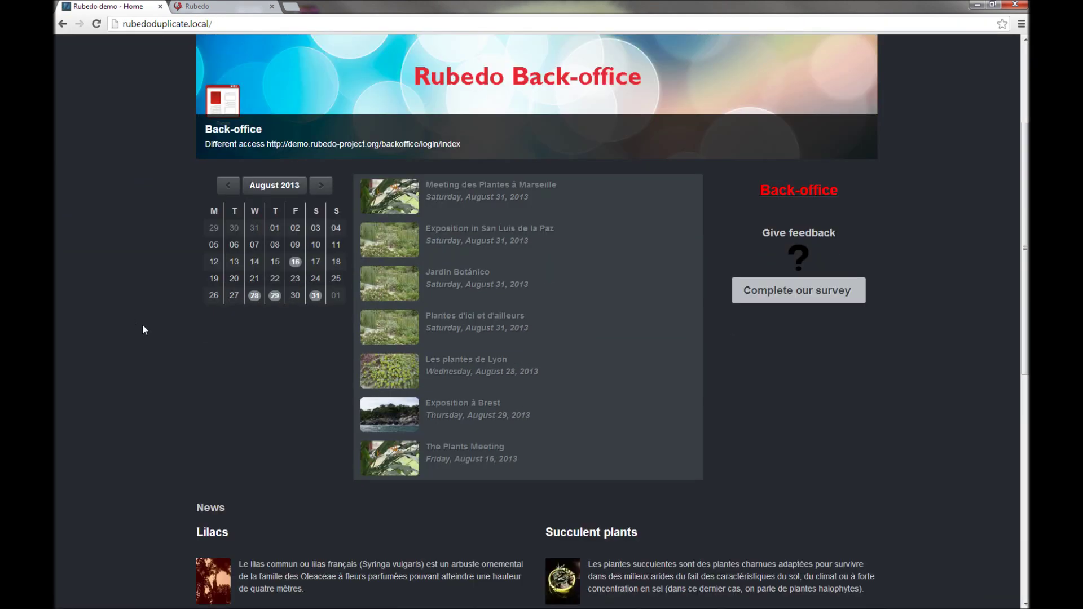
scroll(142, 326, down, 4)
scroll(141, 327, up, 1)
scroll(141, 327, up, 6)
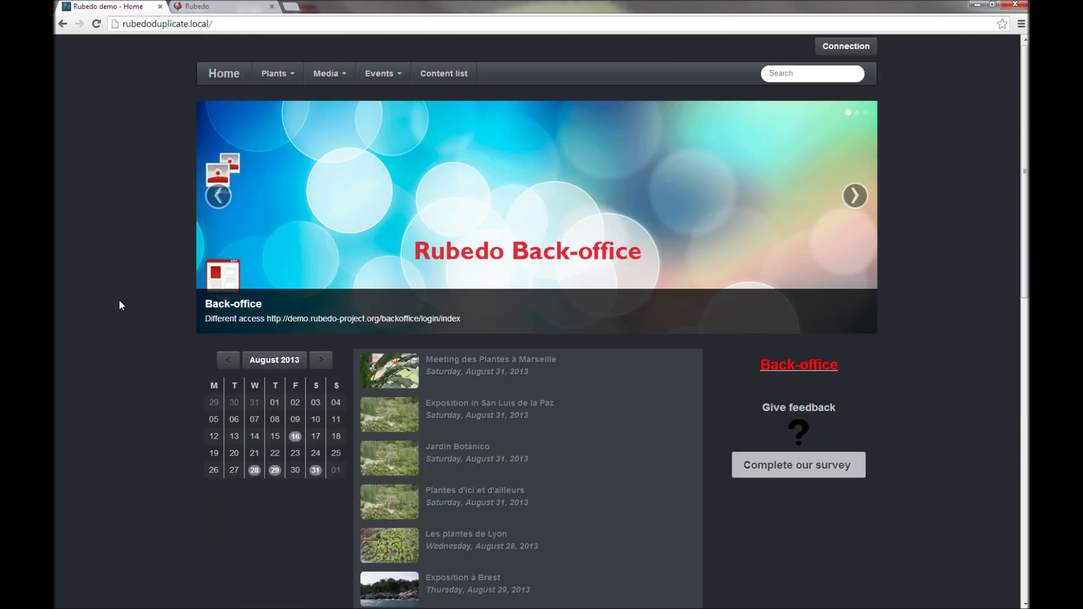
scroll(747, 181, down, 8)
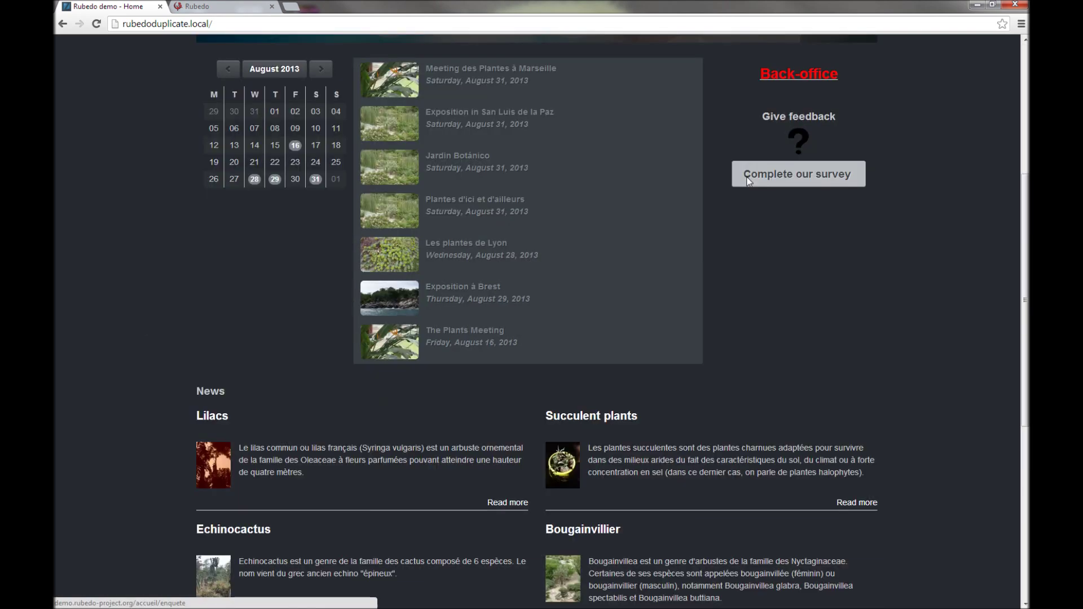
scroll(747, 181, up, 8)
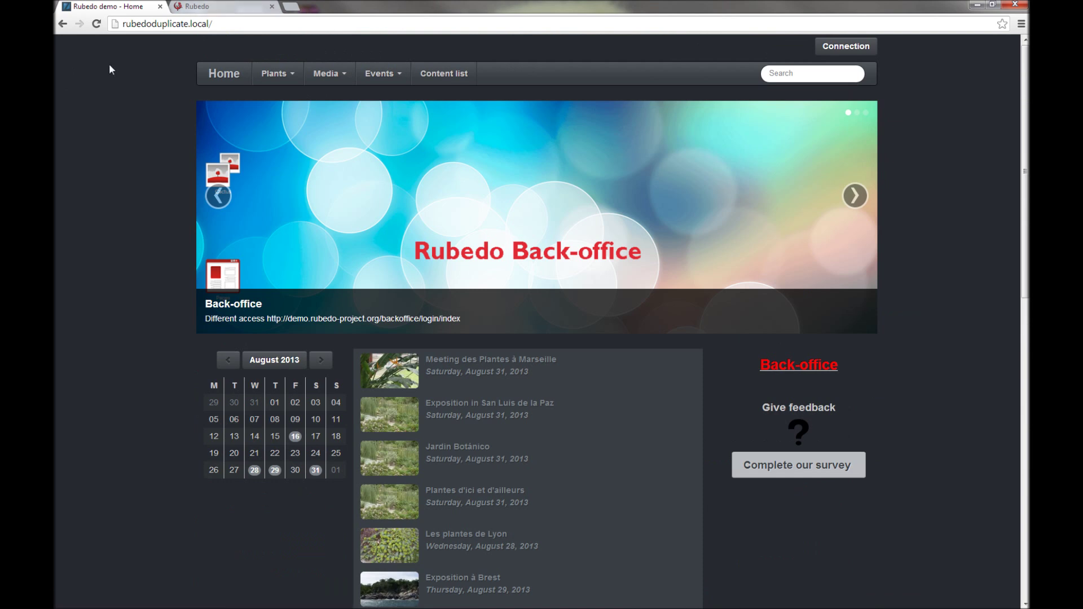
Step: Back in the back office, close Sites, list the 21 Articles, then reach Start > Administration
click(215, 7)
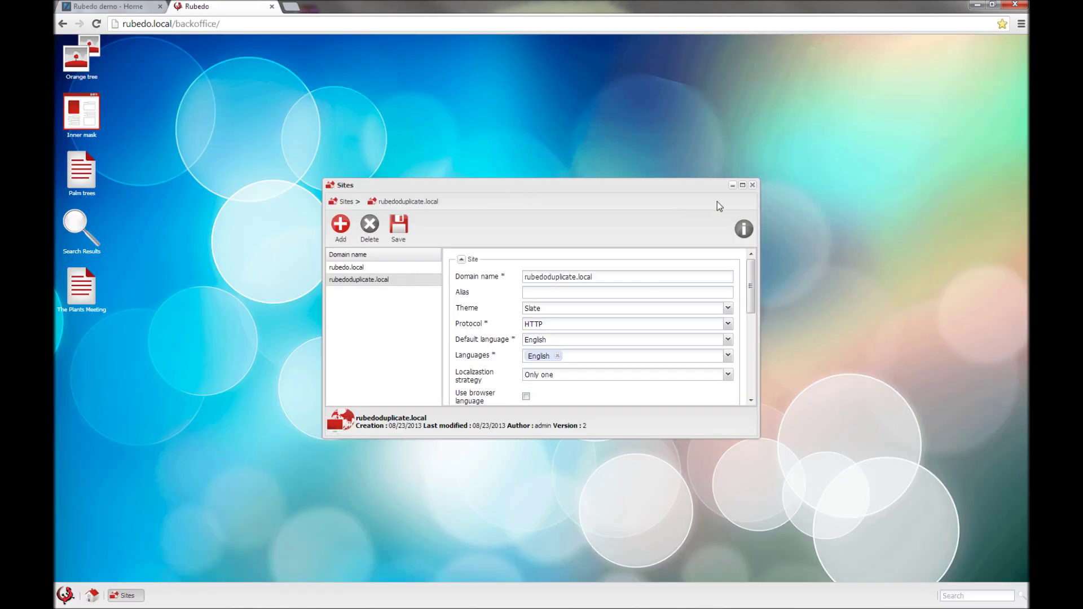
click(753, 185)
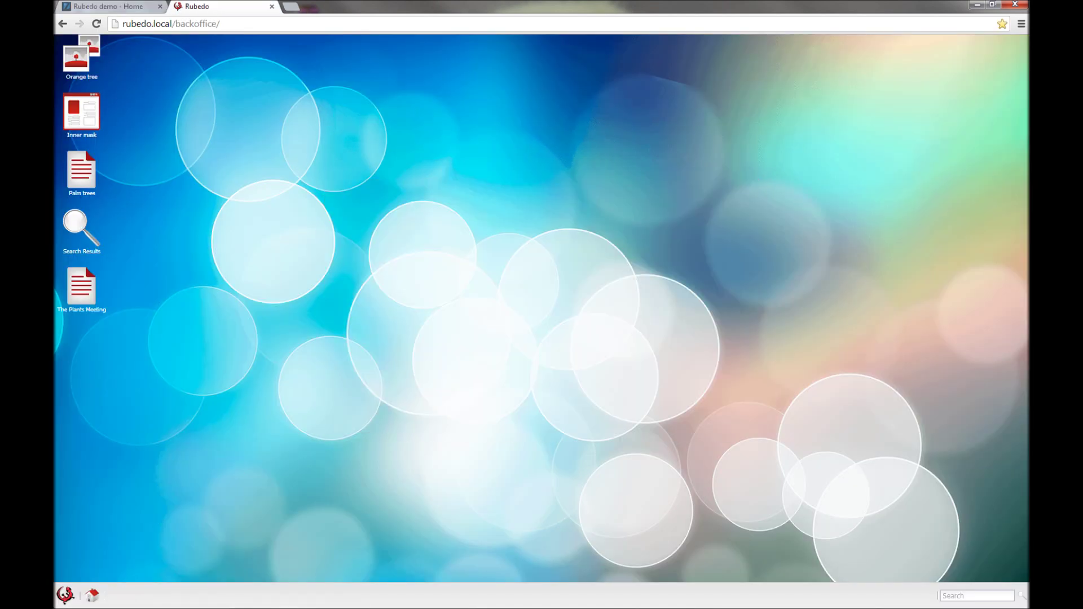
click(64, 595)
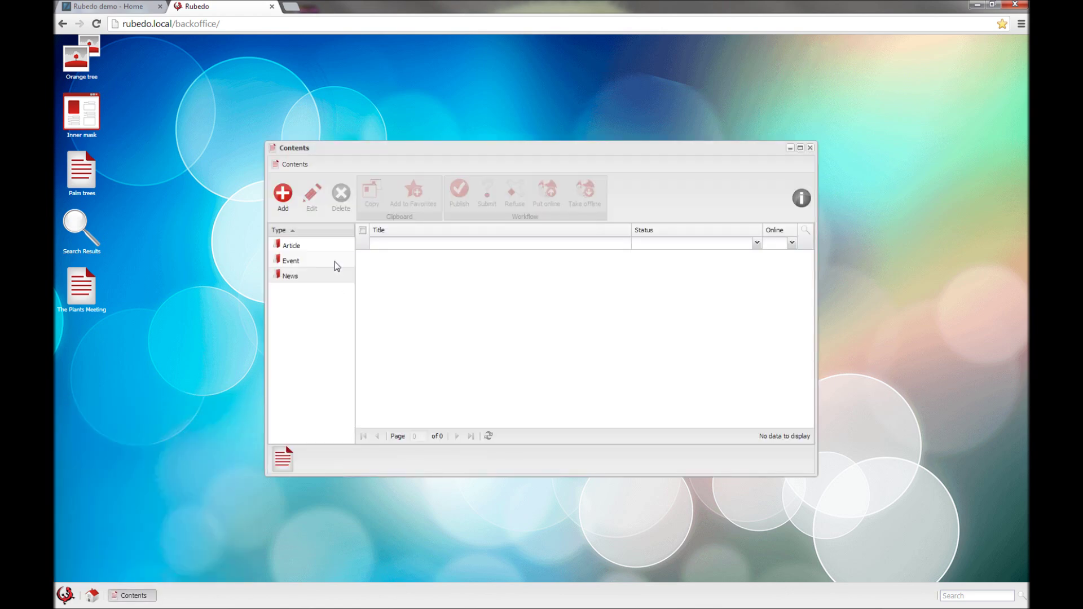
click(327, 249)
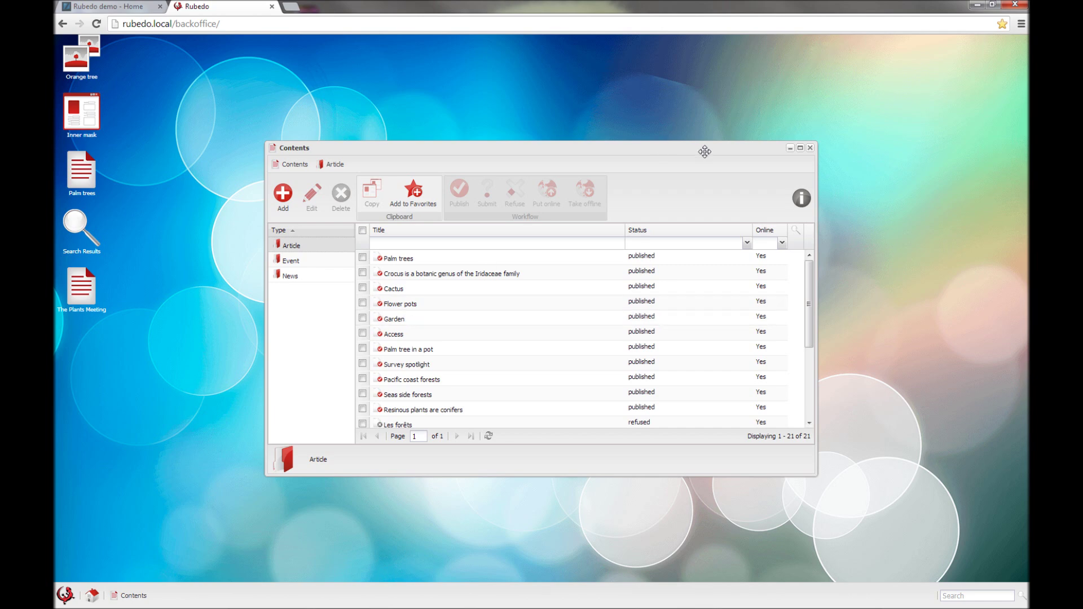
click(810, 148)
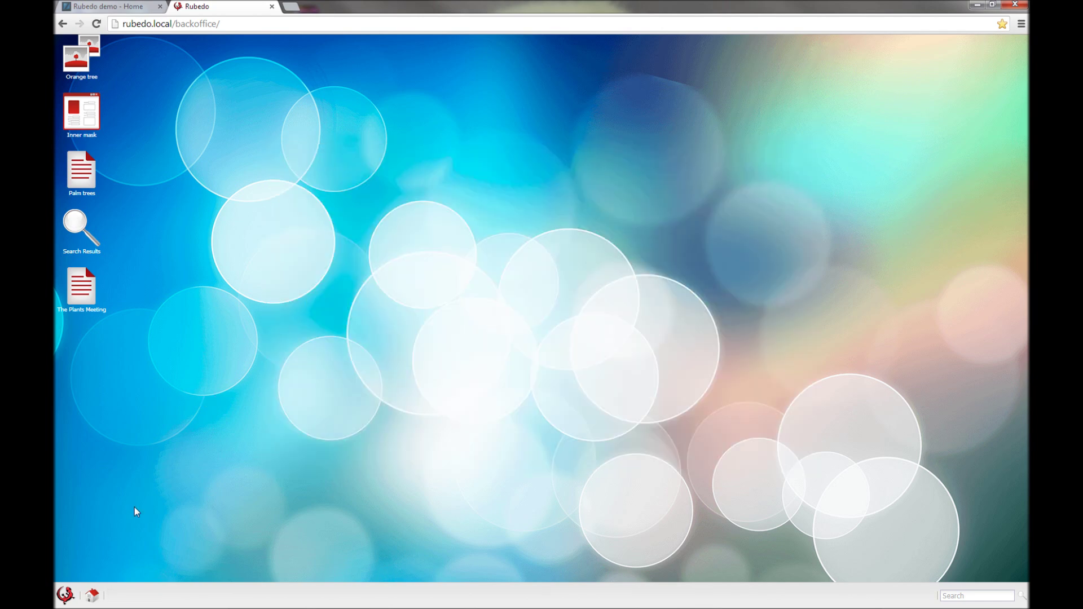
click(65, 595)
mouse_move(93, 484)
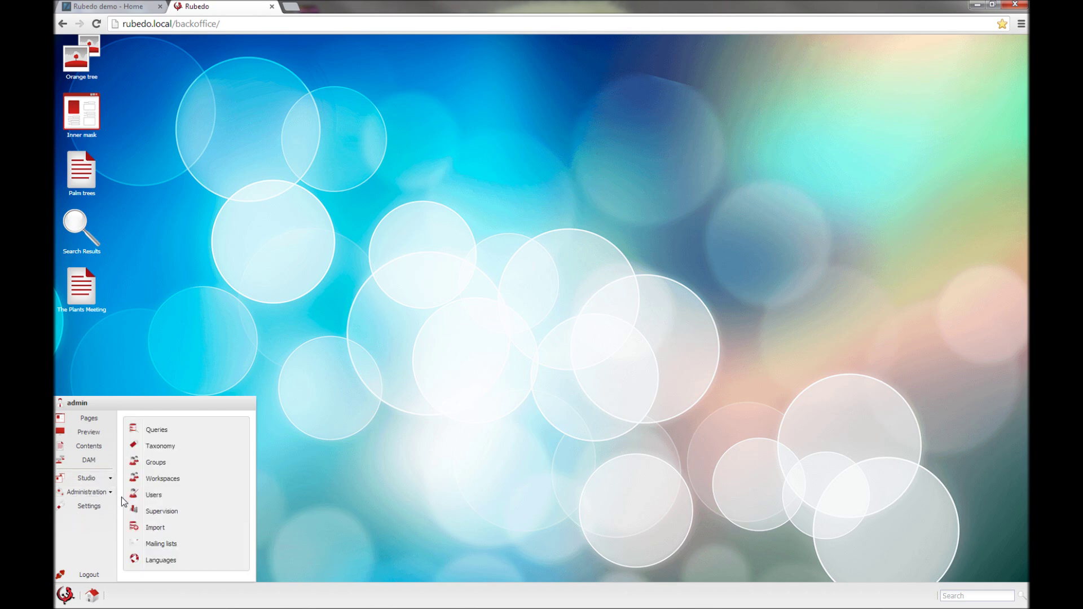
Step: Open the Import tool and load WifiHotspots.csv from the Documents library for analysis
click(179, 532)
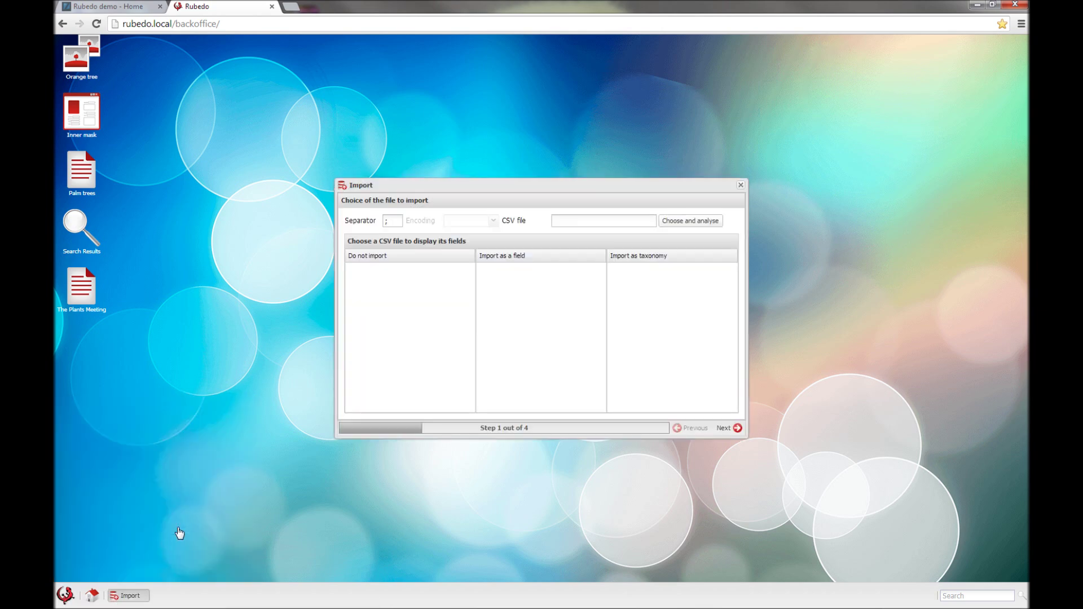
click(689, 221)
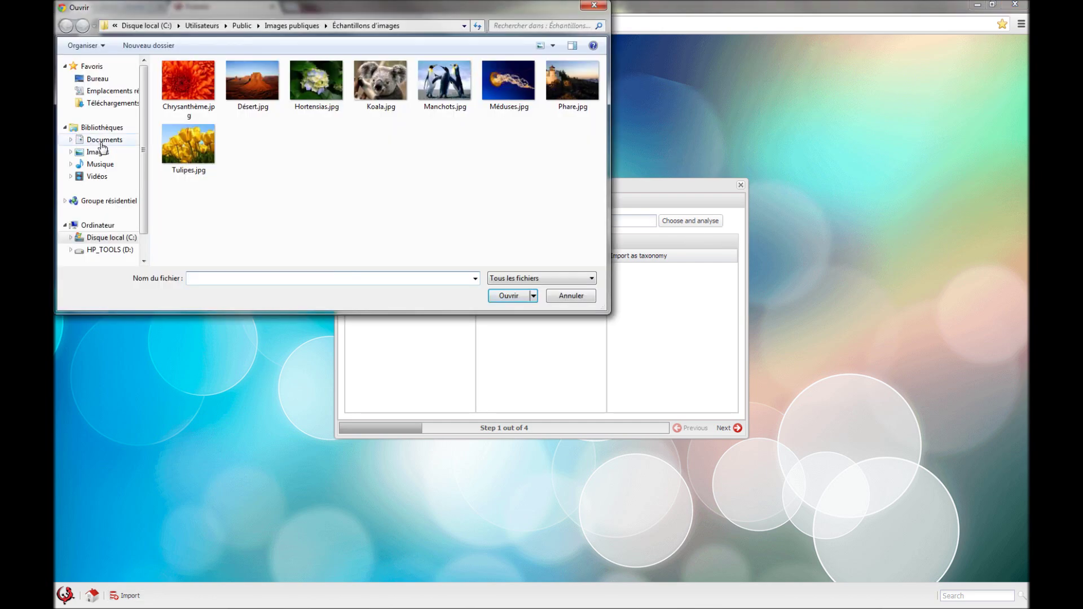
click(102, 141)
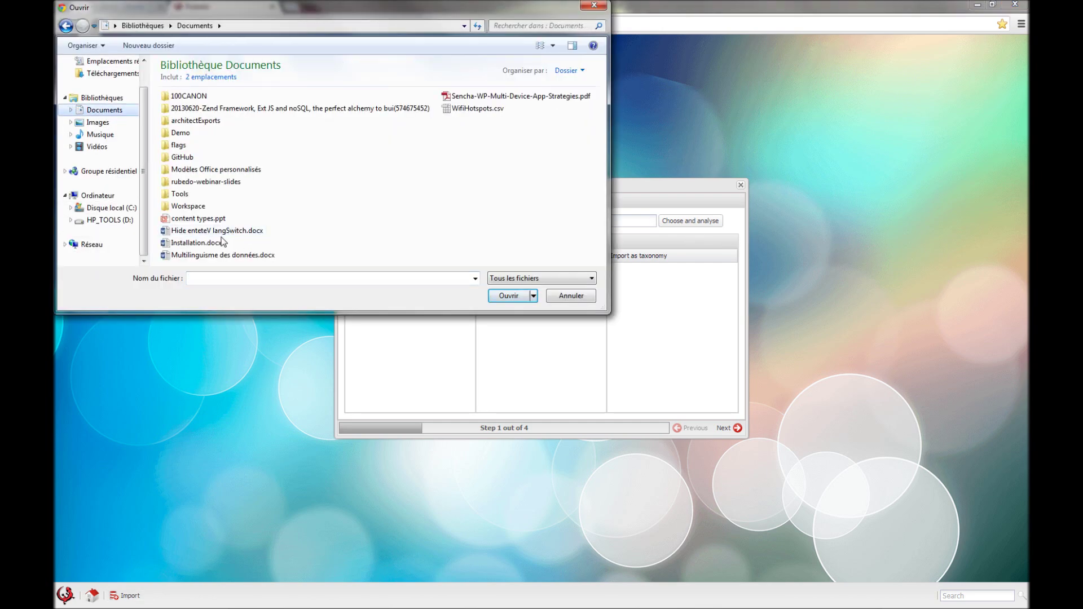
click(477, 108)
click(507, 296)
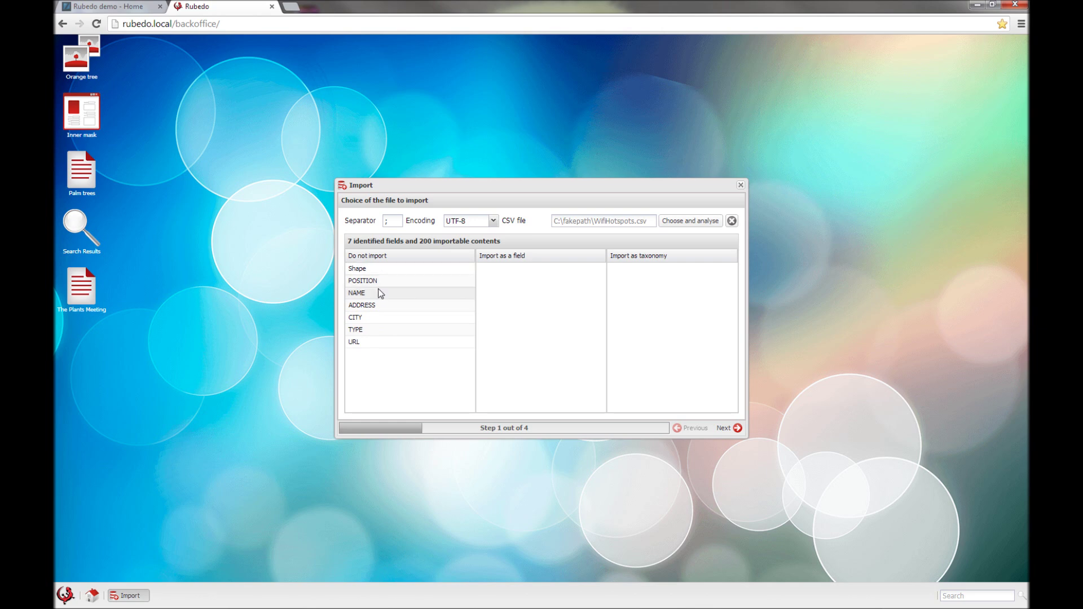
Step: Map NAME, POSITION and ADDRESS as fields and CITY, TYPE as taxonomies, then continue
drag(394, 294, 501, 292)
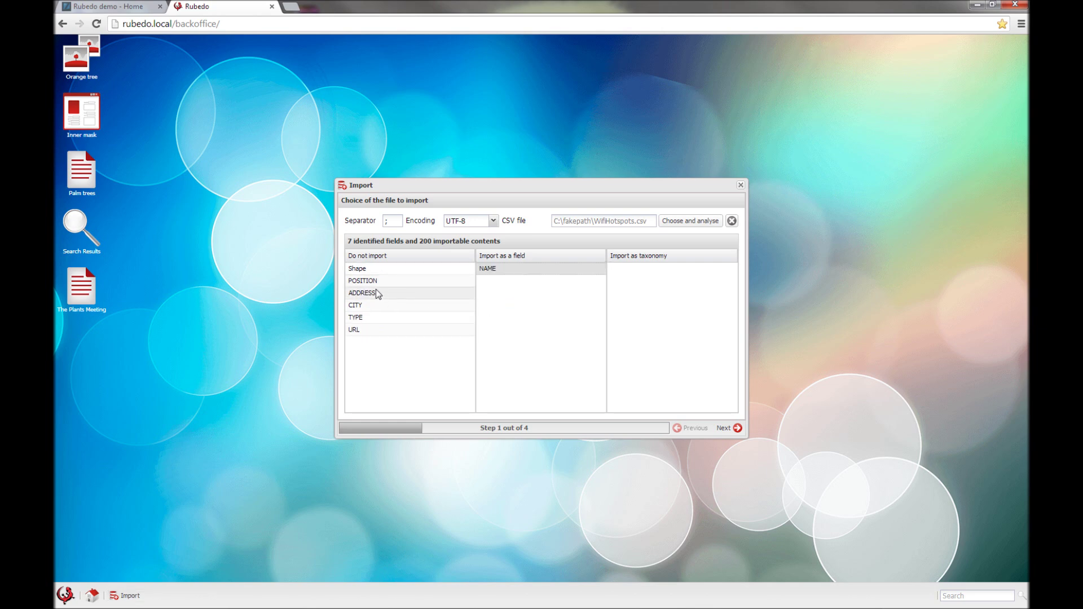
drag(375, 306, 626, 316)
drag(359, 306, 661, 310)
drag(361, 280, 486, 287)
drag(374, 283, 493, 335)
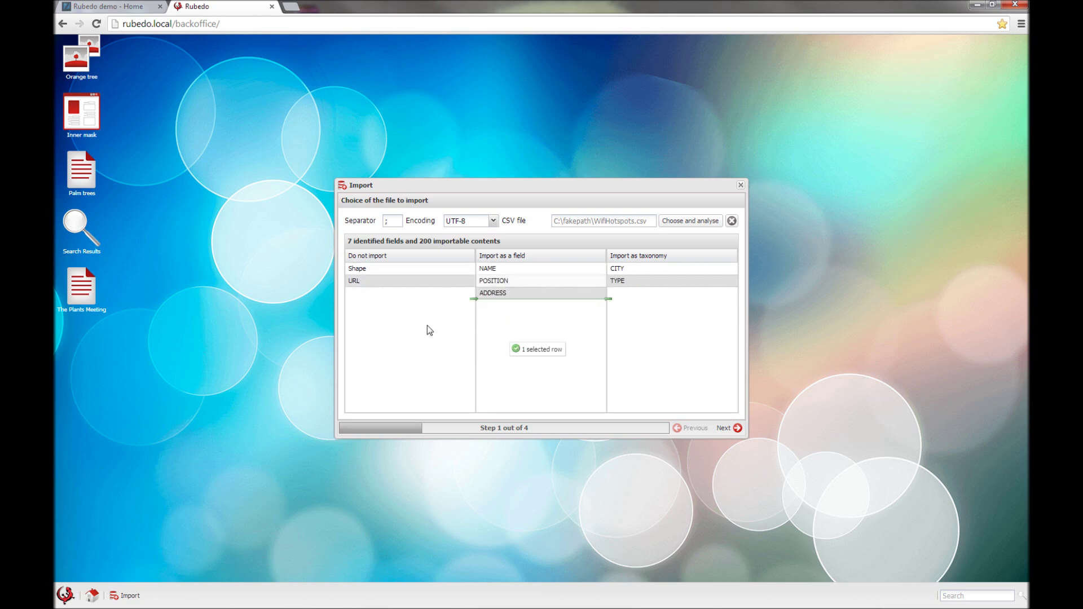
click(722, 427)
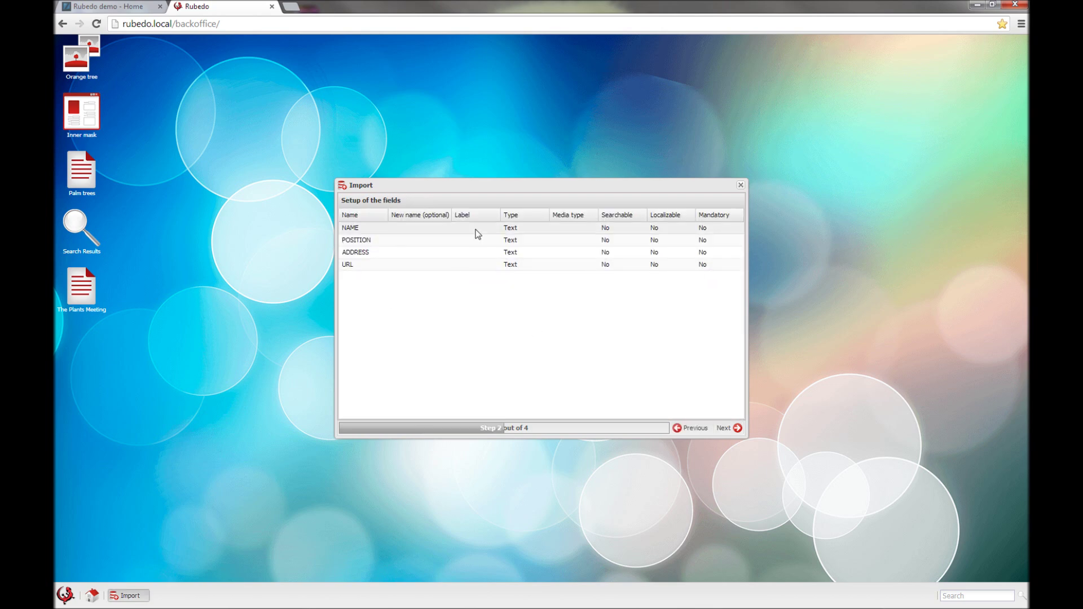
Step: Make NAME the Title field and POSITION a searchable Location field
click(524, 233)
click(543, 229)
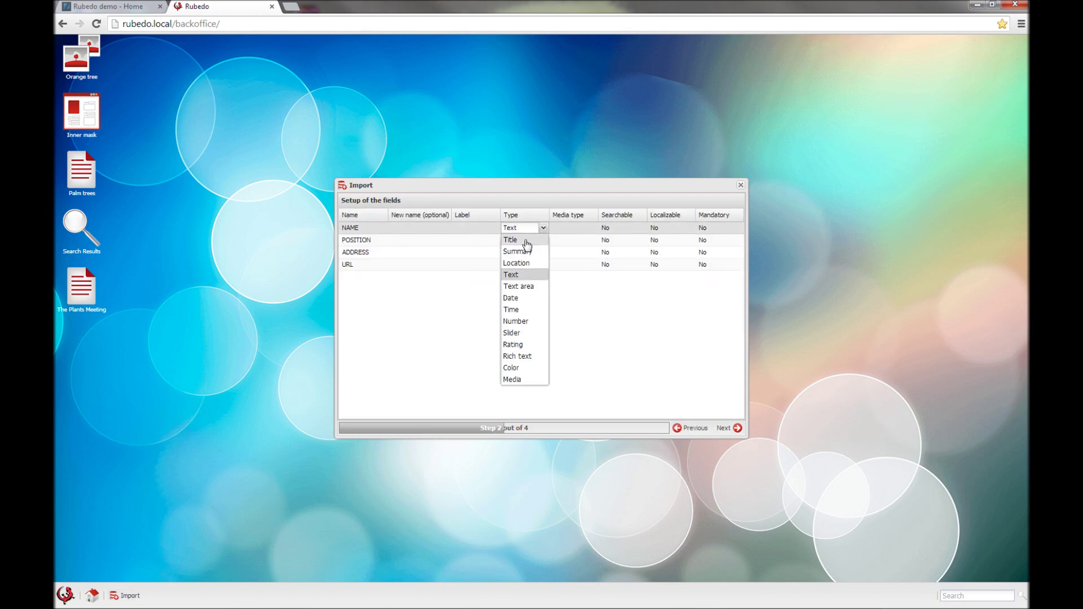
click(524, 240)
click(536, 241)
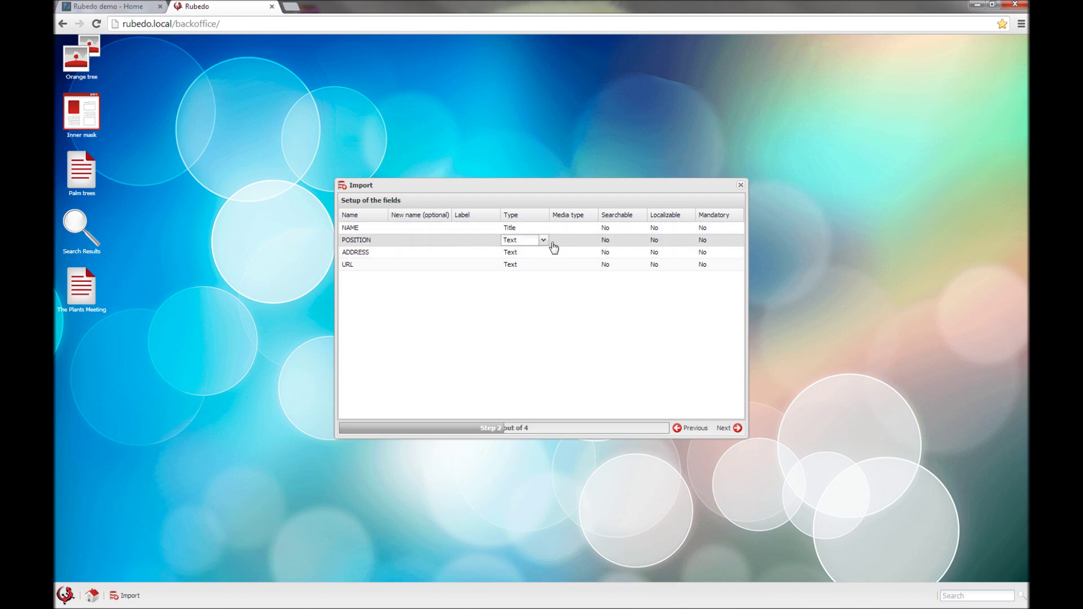
click(543, 241)
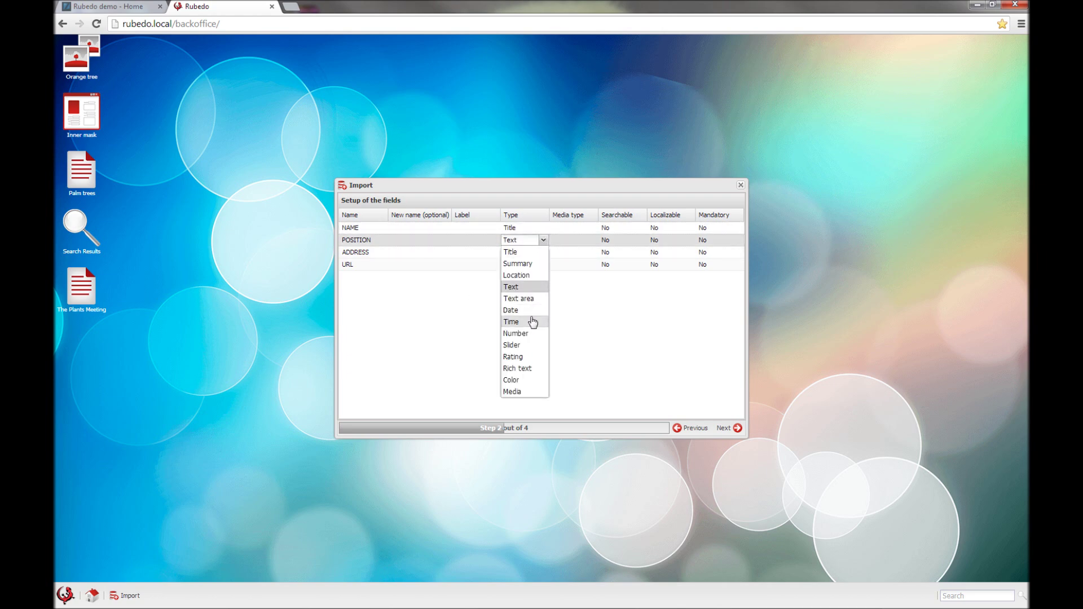
click(517, 276)
click(610, 241)
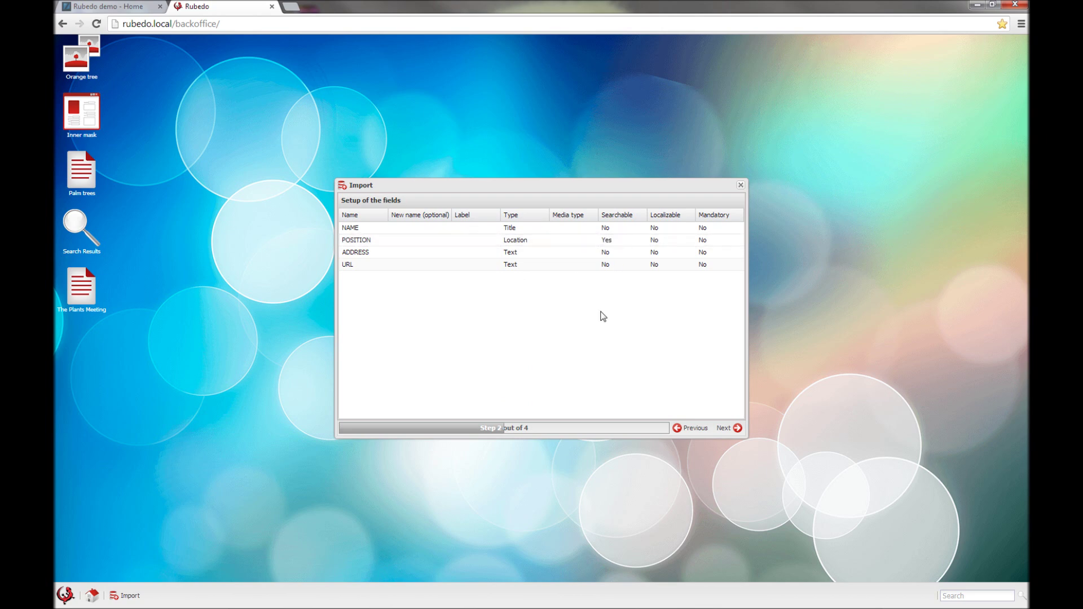
Step: Name the new content type Wifi and import the 200 hotspot contents
click(733, 429)
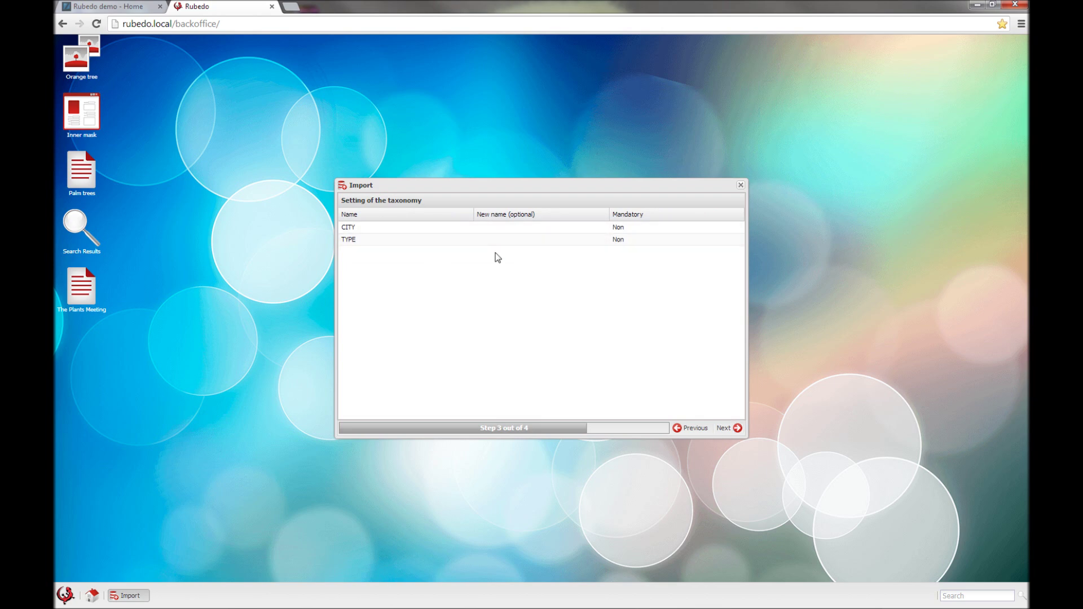
click(736, 427)
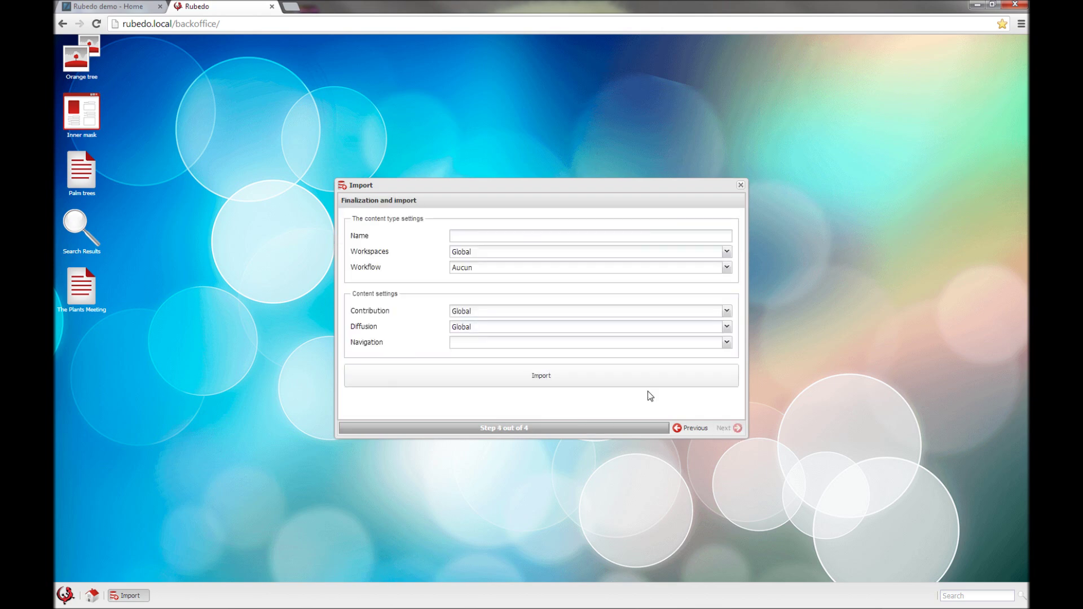
click(458, 238)
click(483, 385)
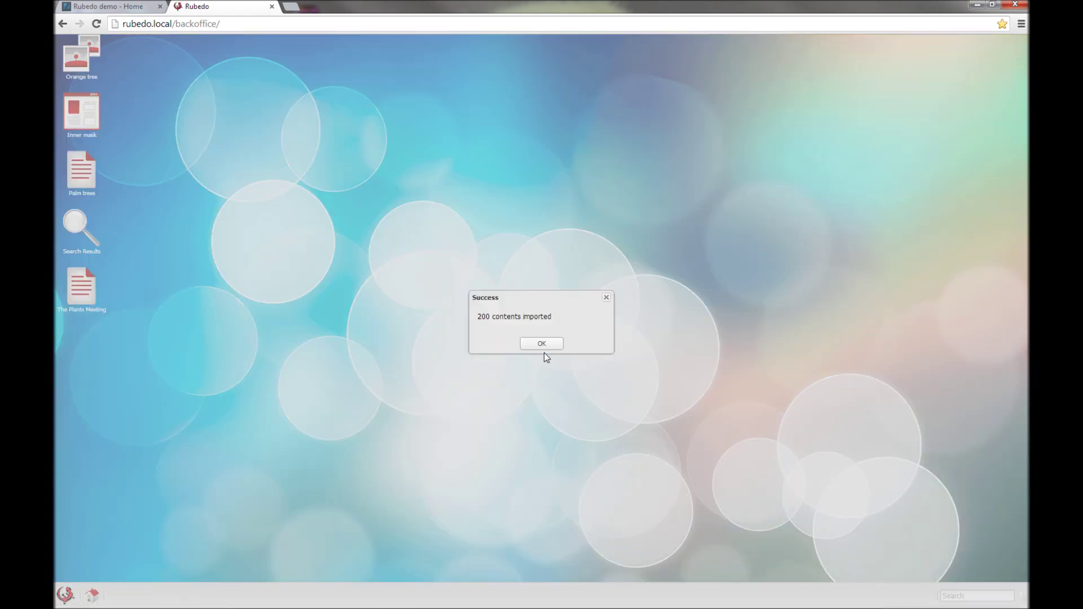
Step: Dismiss the import message and review the Wifi content type's fields and attached vocabularies
click(541, 343)
click(65, 594)
mouse_move(86, 477)
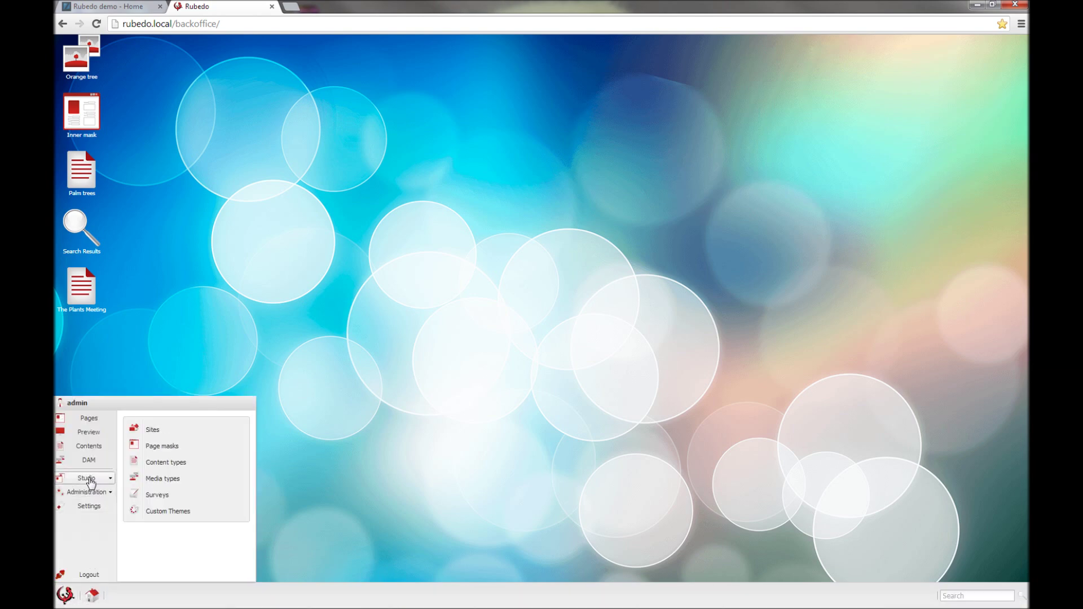
click(187, 467)
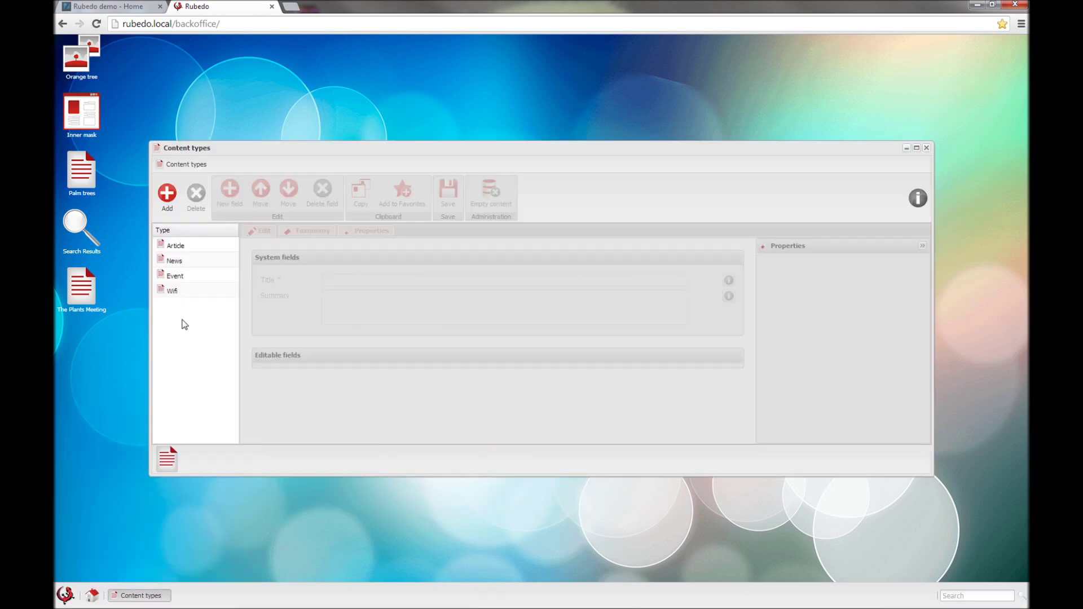
click(185, 293)
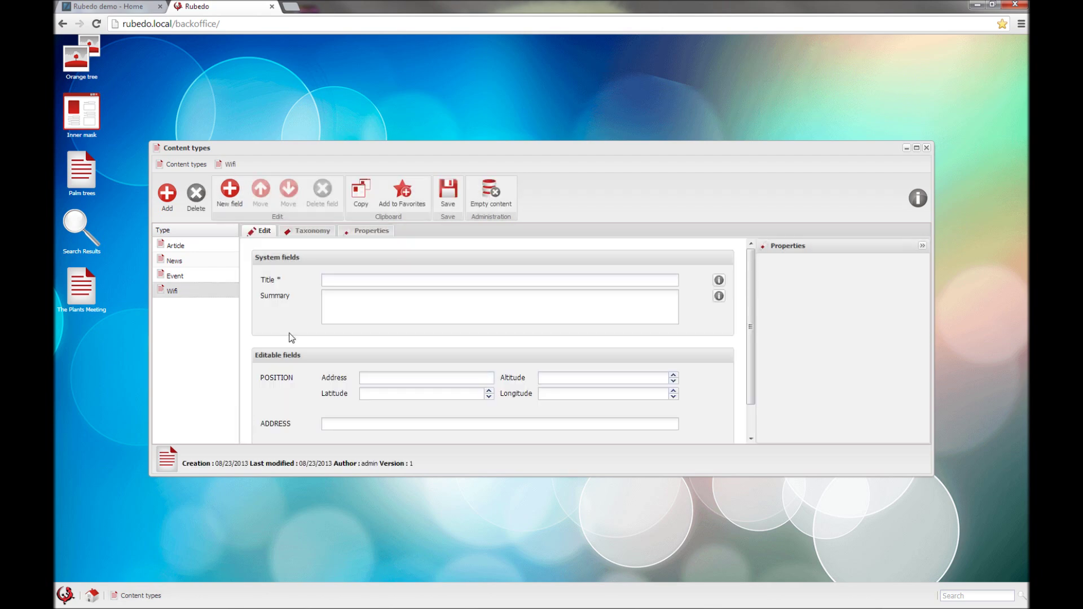
scroll(290, 340, down, 1)
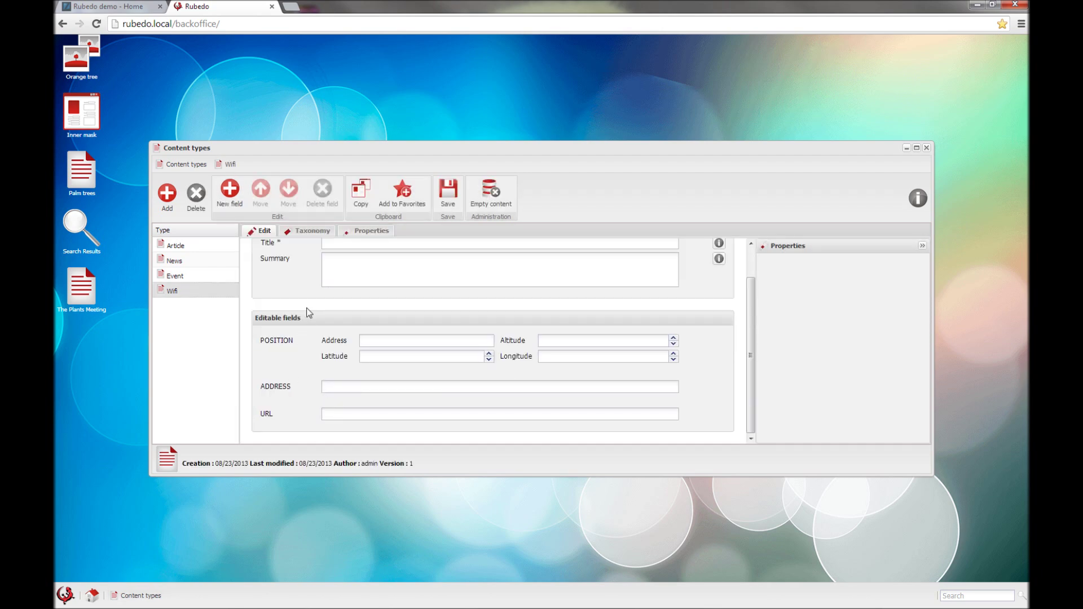
click(309, 233)
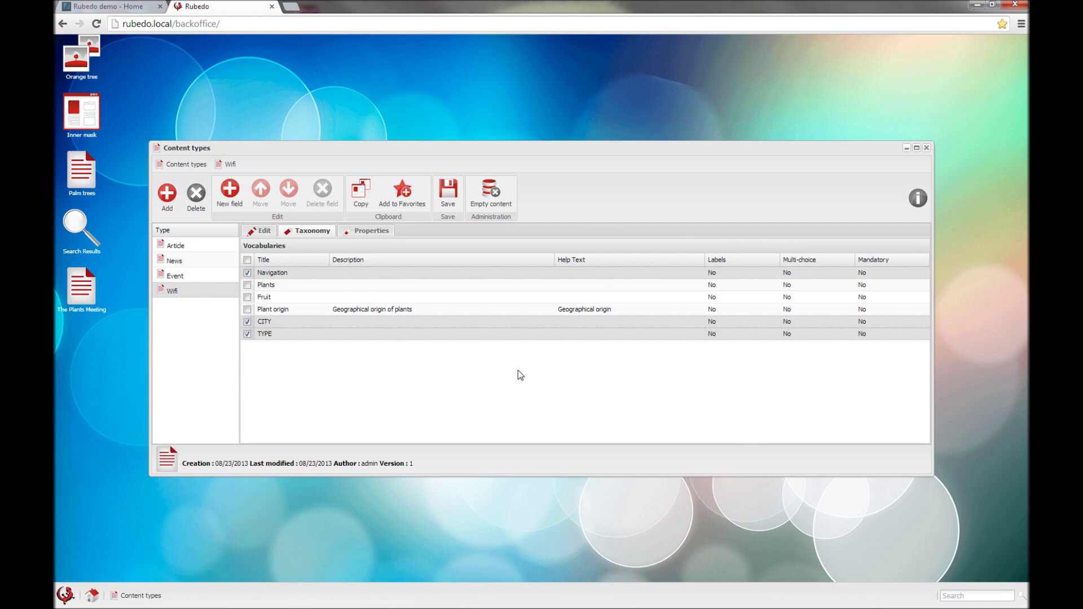
Step: Inspect the TYPE and CITY vocabulary terms in Taxonomy, then close both windows
click(65, 594)
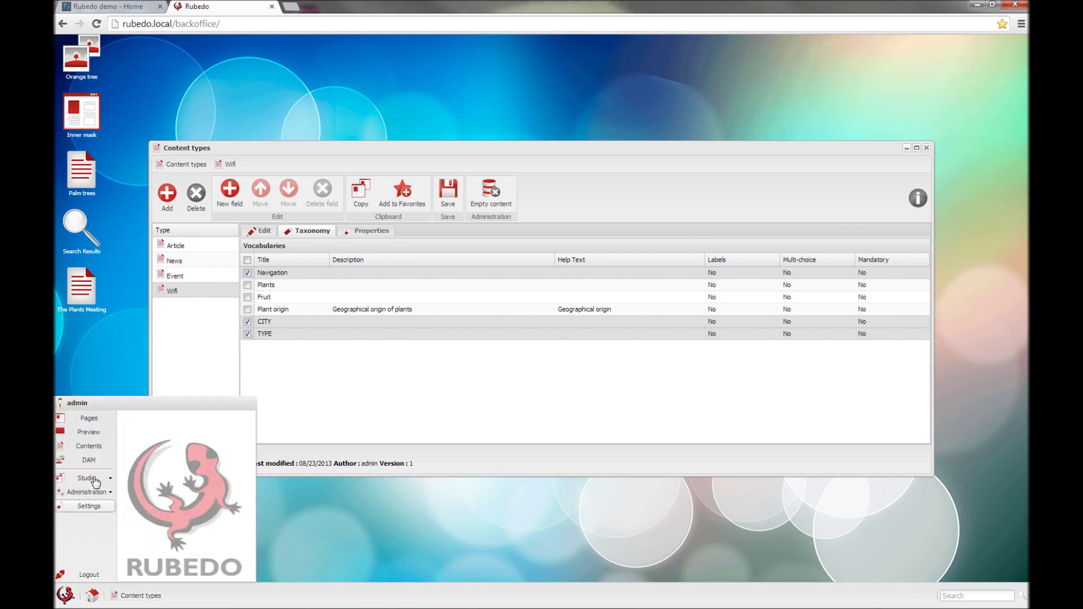
mouse_move(94, 483)
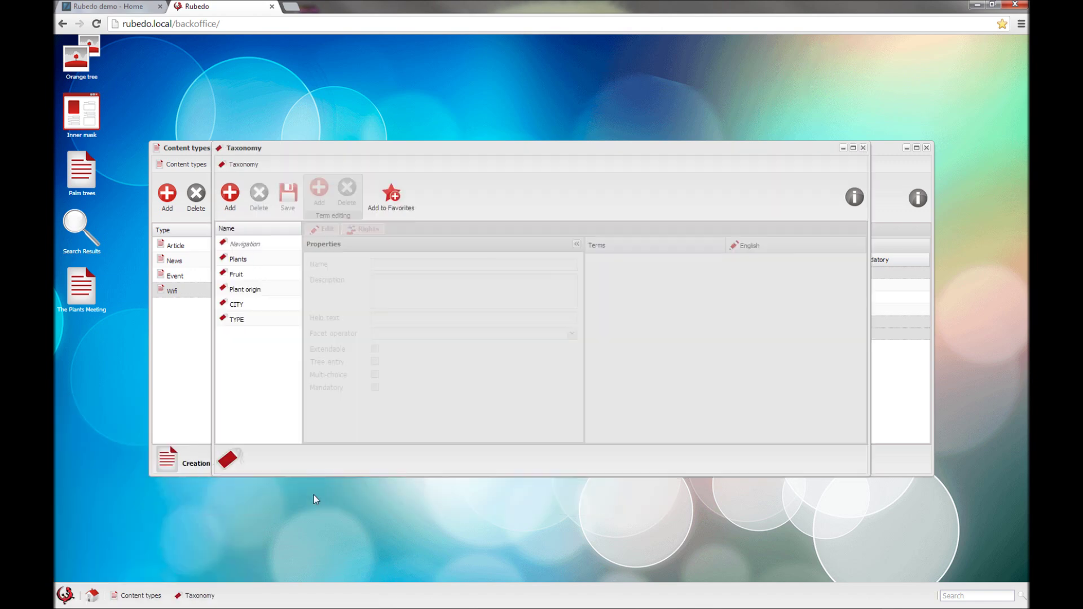
click(255, 323)
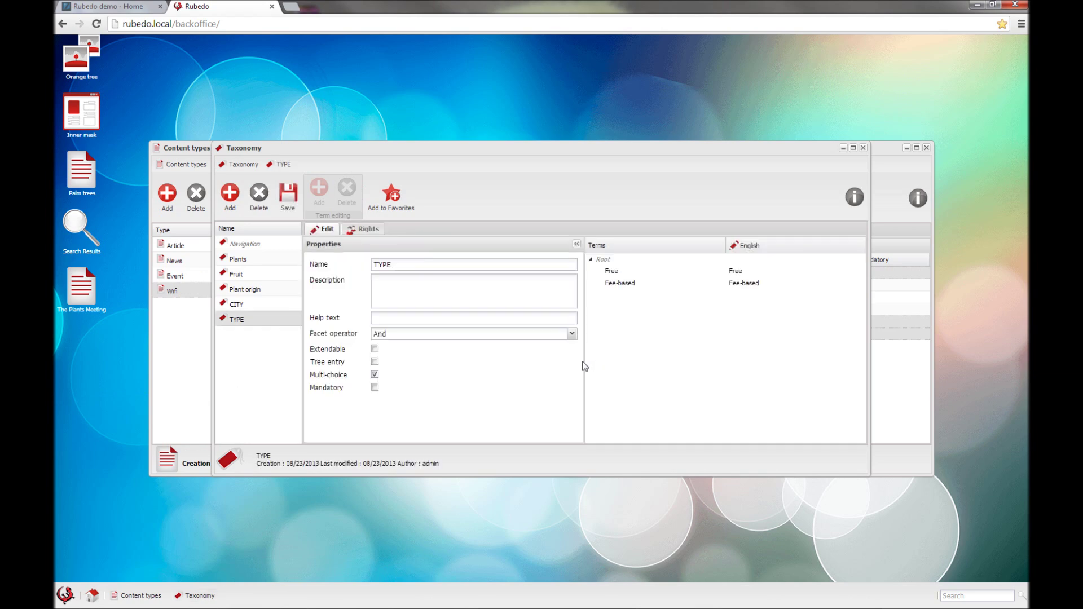
click(248, 306)
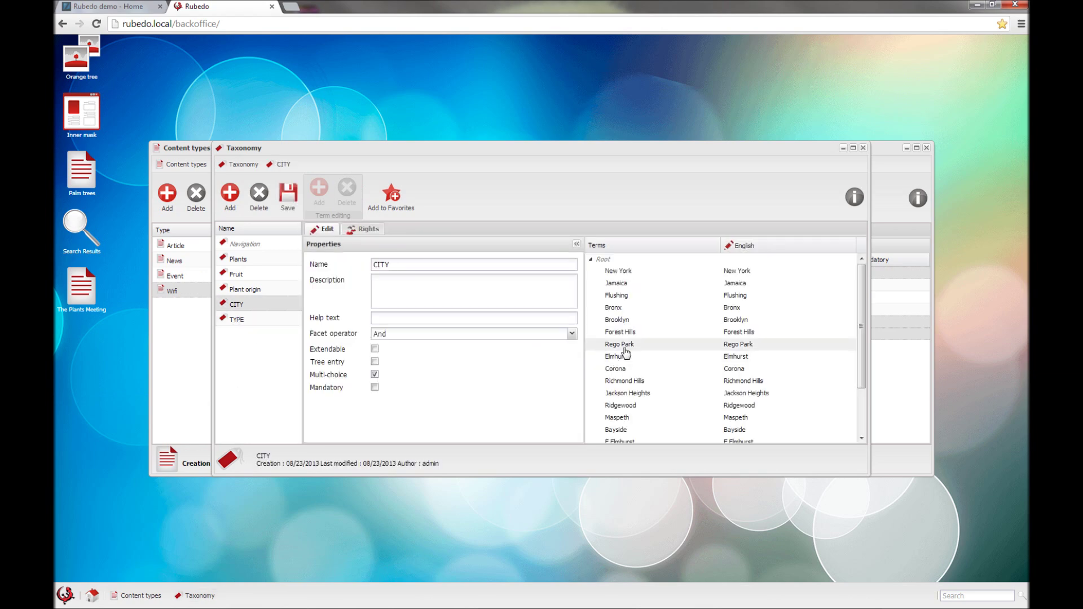
click(864, 149)
click(926, 148)
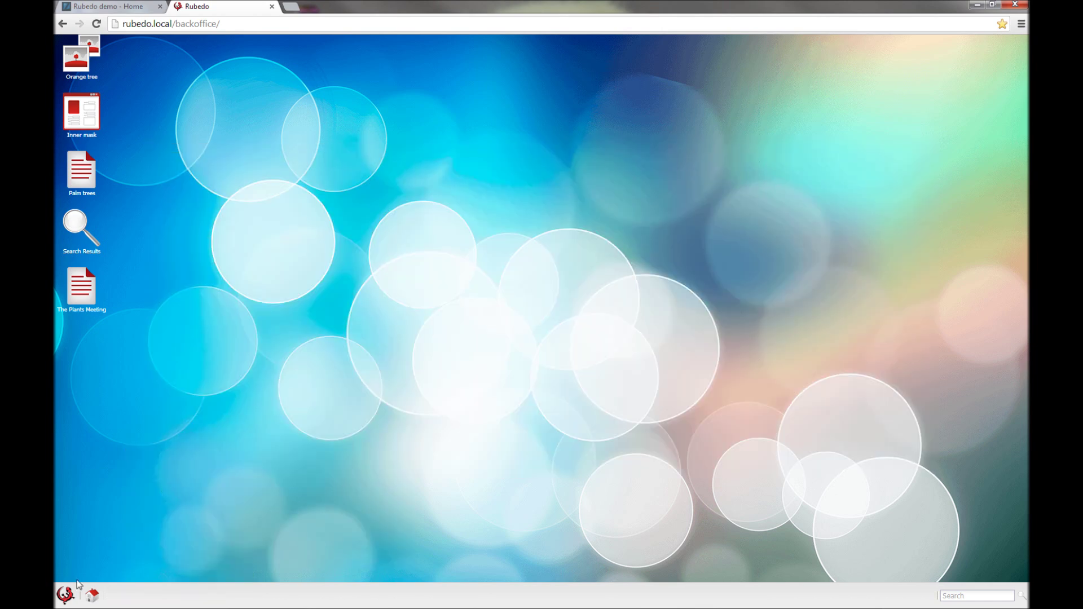
click(66, 594)
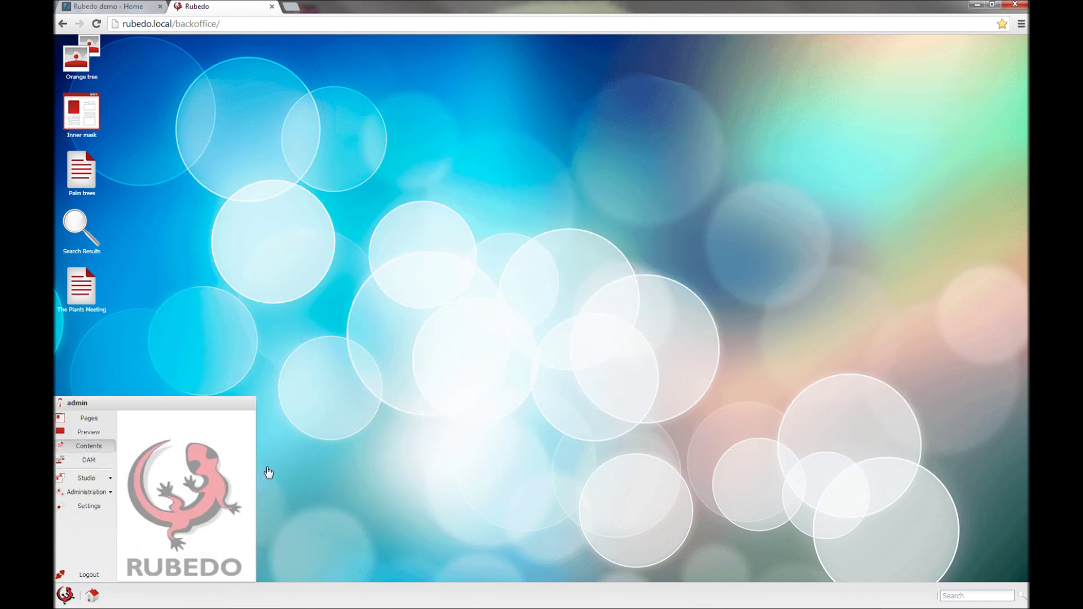
click(297, 290)
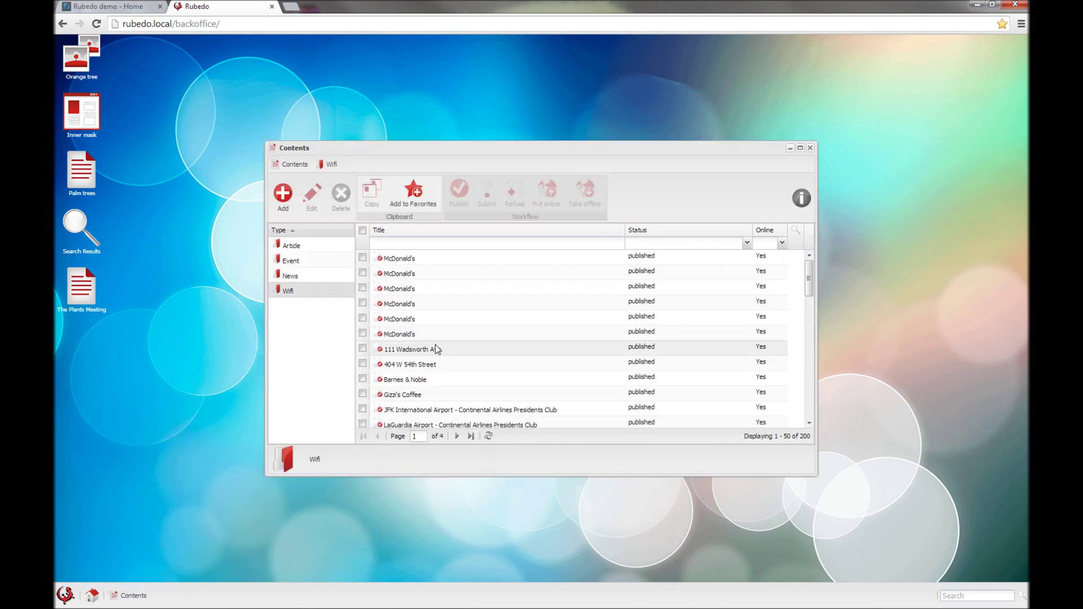
scroll(435, 347, down, 5)
scroll(437, 347, up, 5)
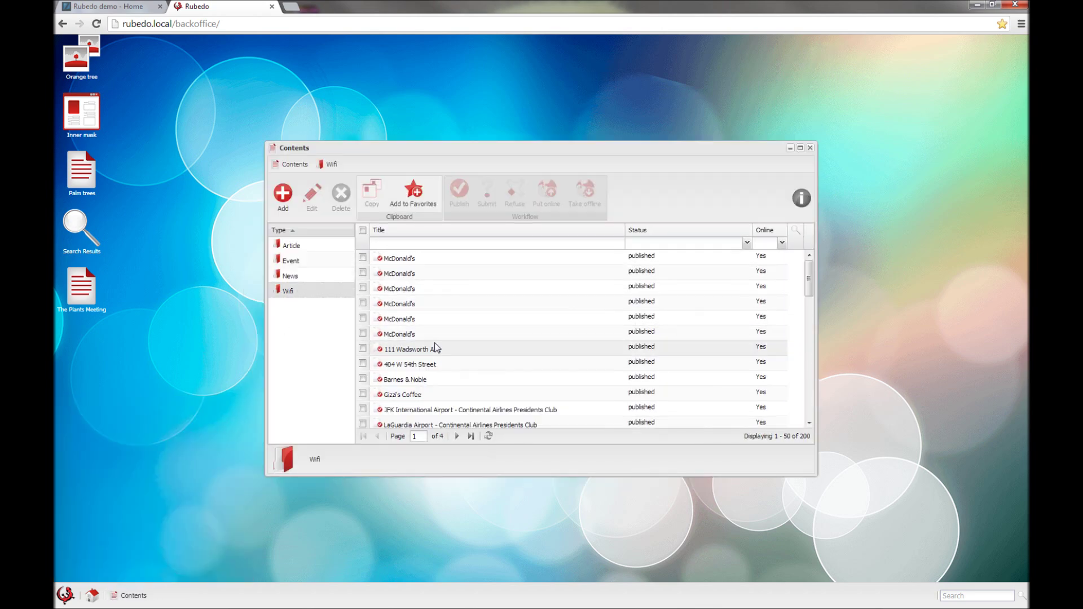
click(416, 260)
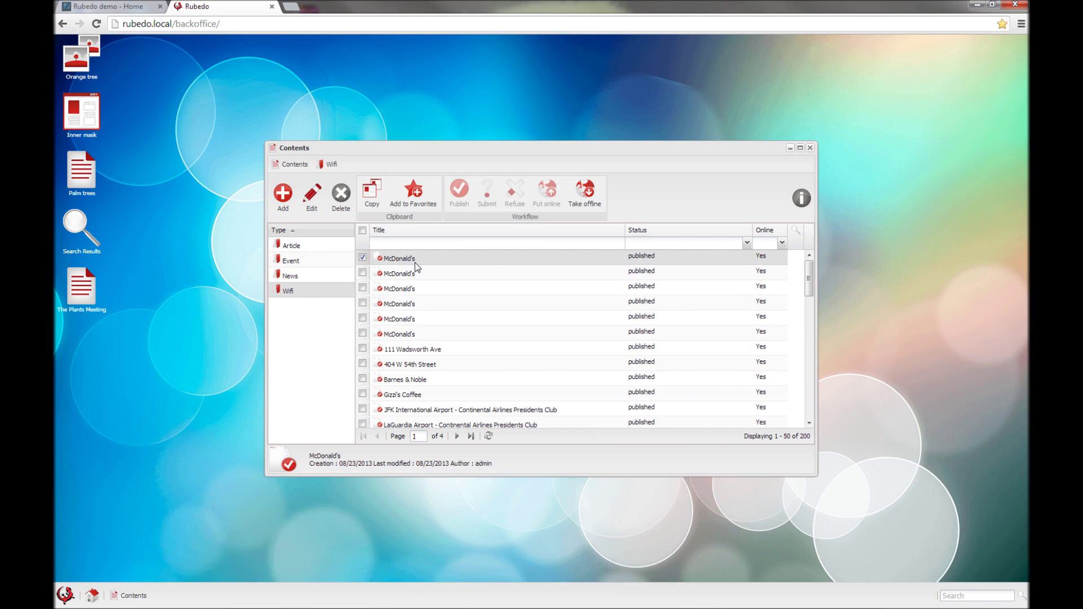
double_click(416, 262)
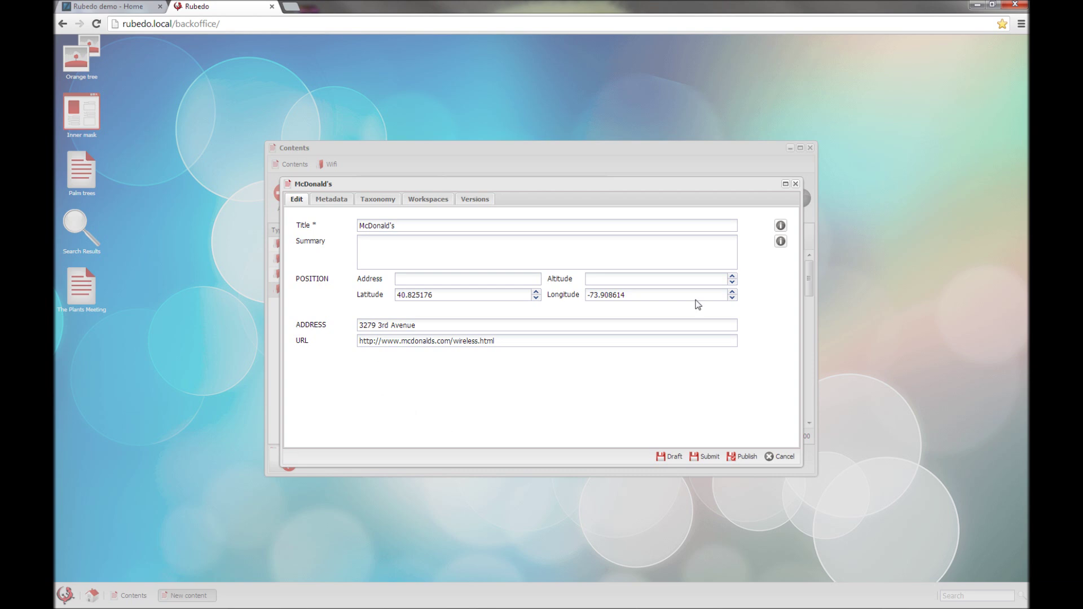
click(782, 457)
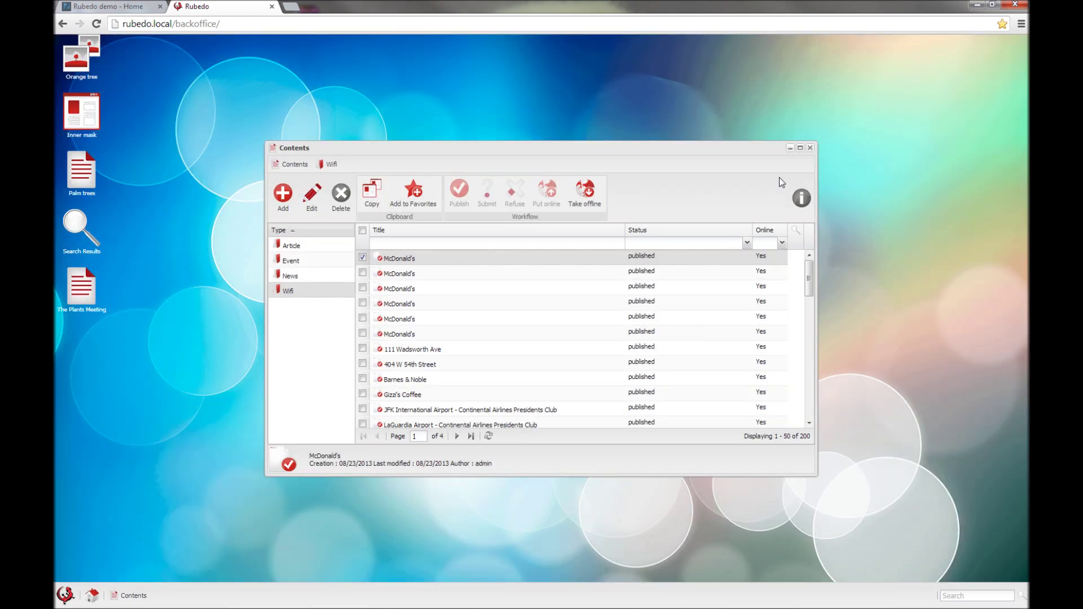
click(810, 148)
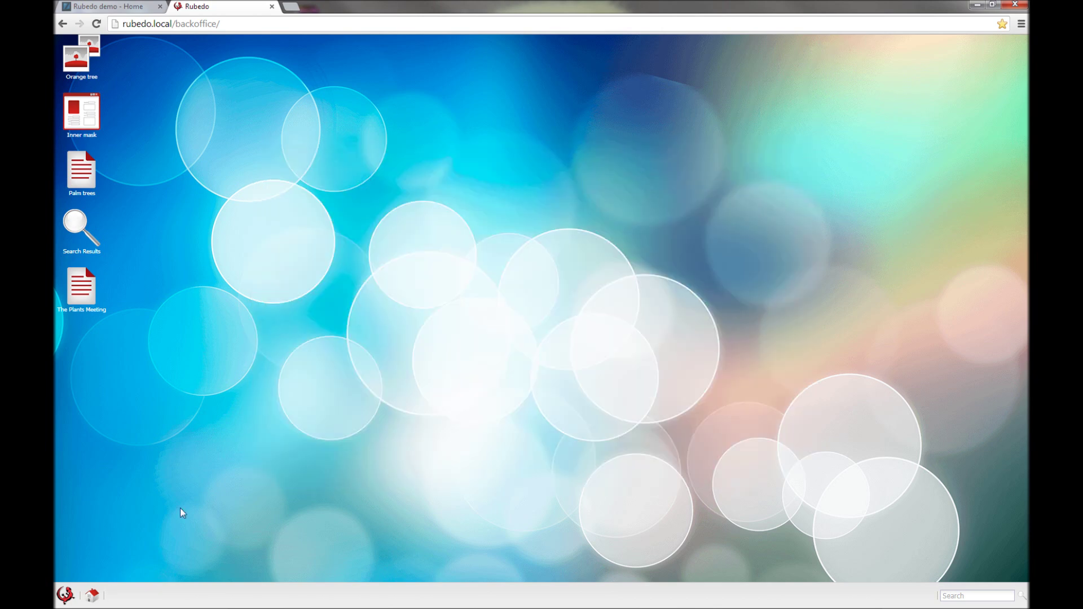
Step: Open Pages for rubedoduplicate.local and load the Content list page under Home > Media
click(65, 596)
click(93, 423)
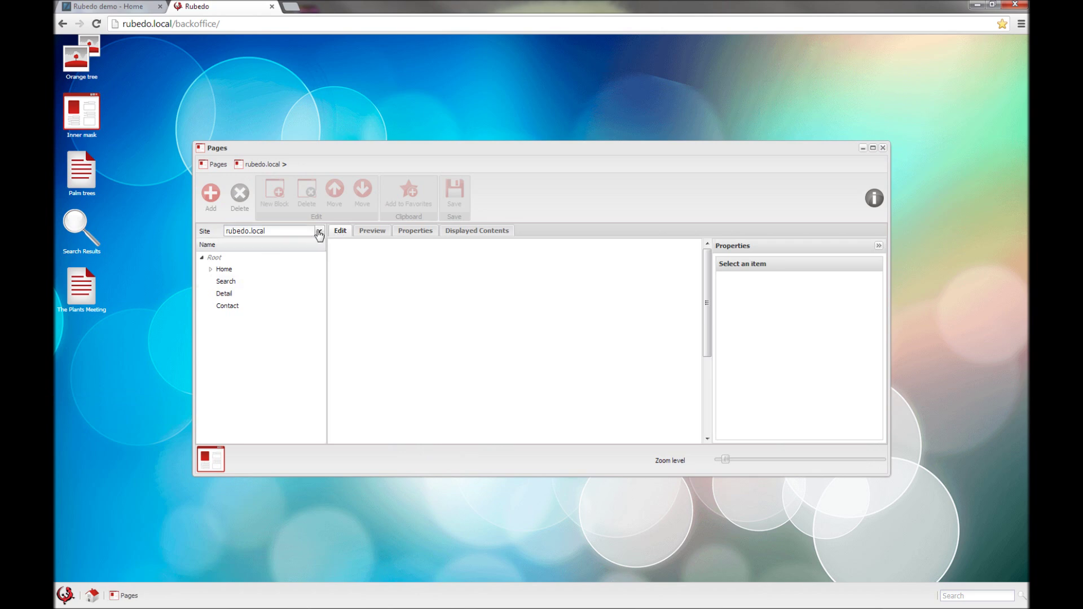
click(319, 231)
click(278, 257)
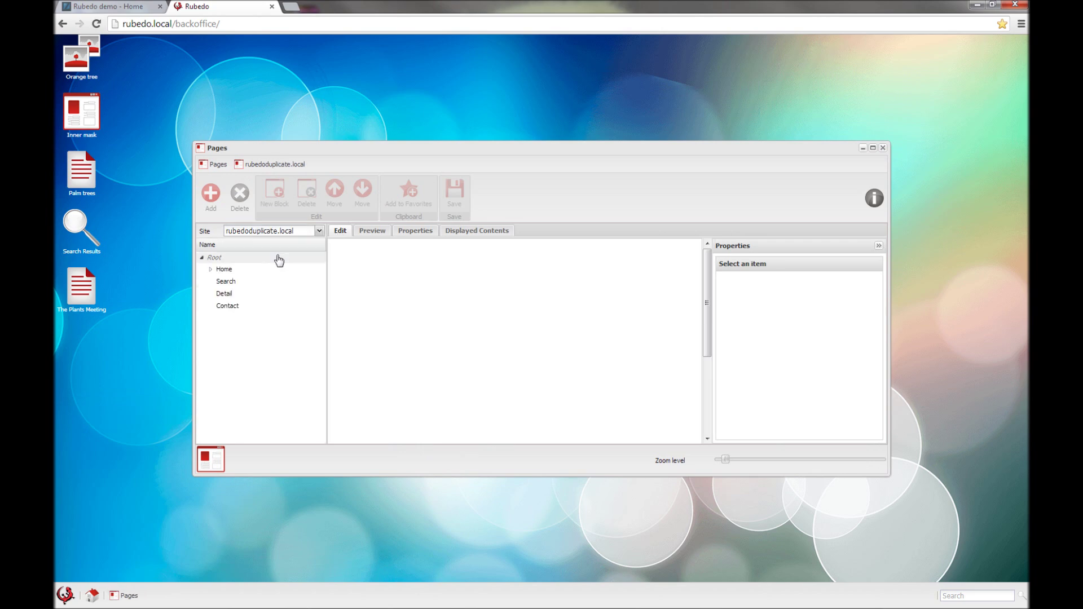
click(211, 269)
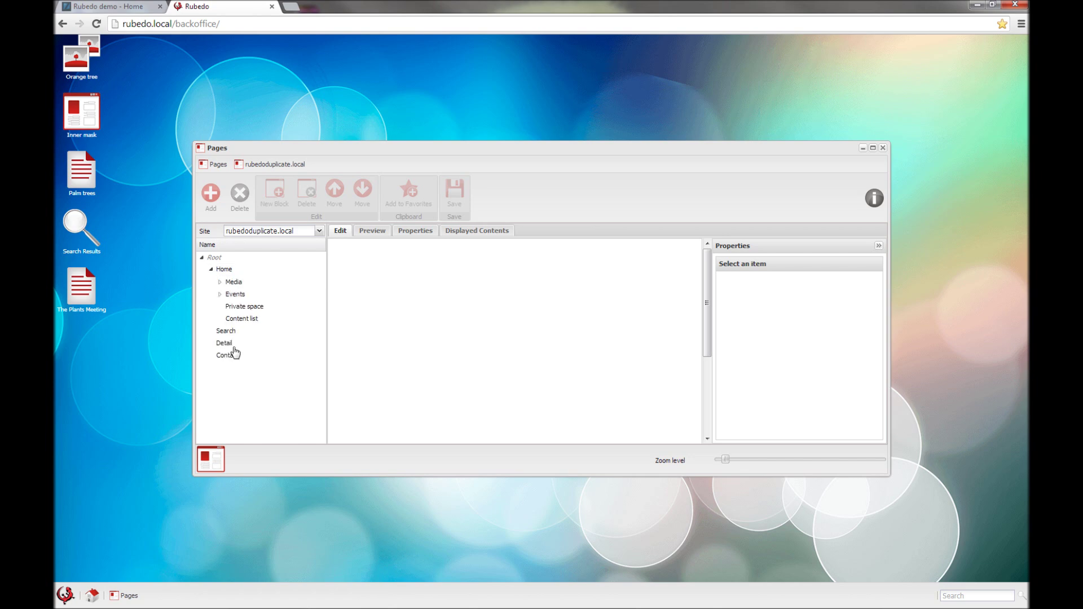
click(220, 307)
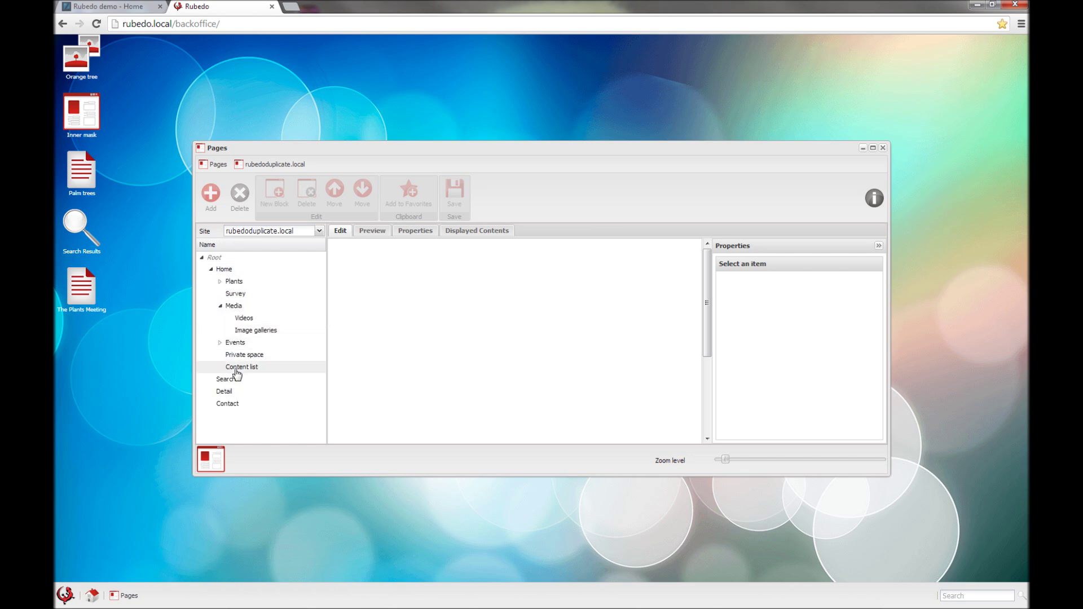
click(237, 370)
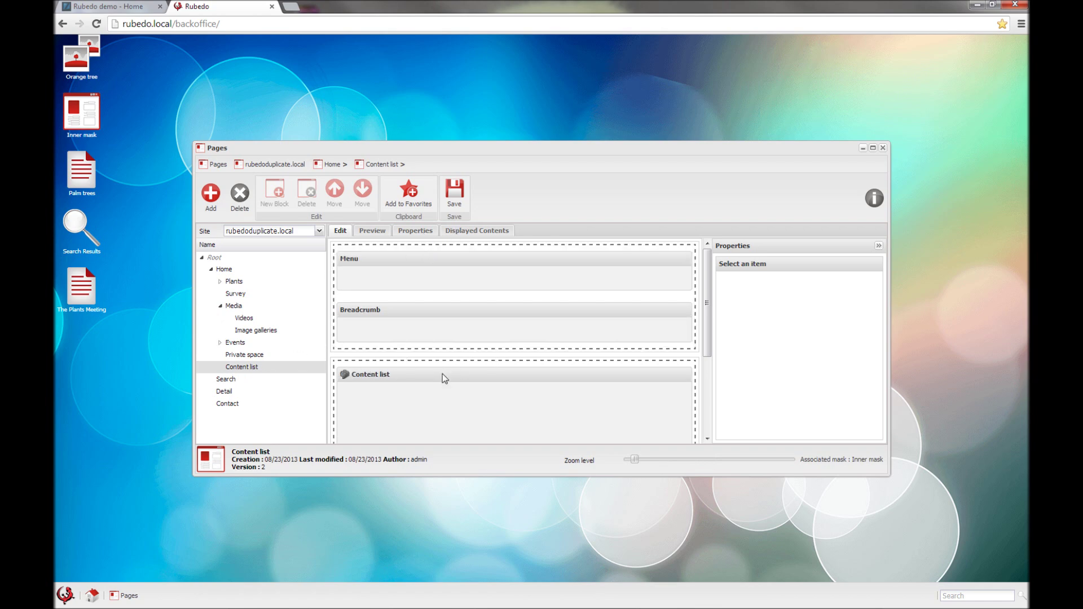
scroll(442, 374, down, 1)
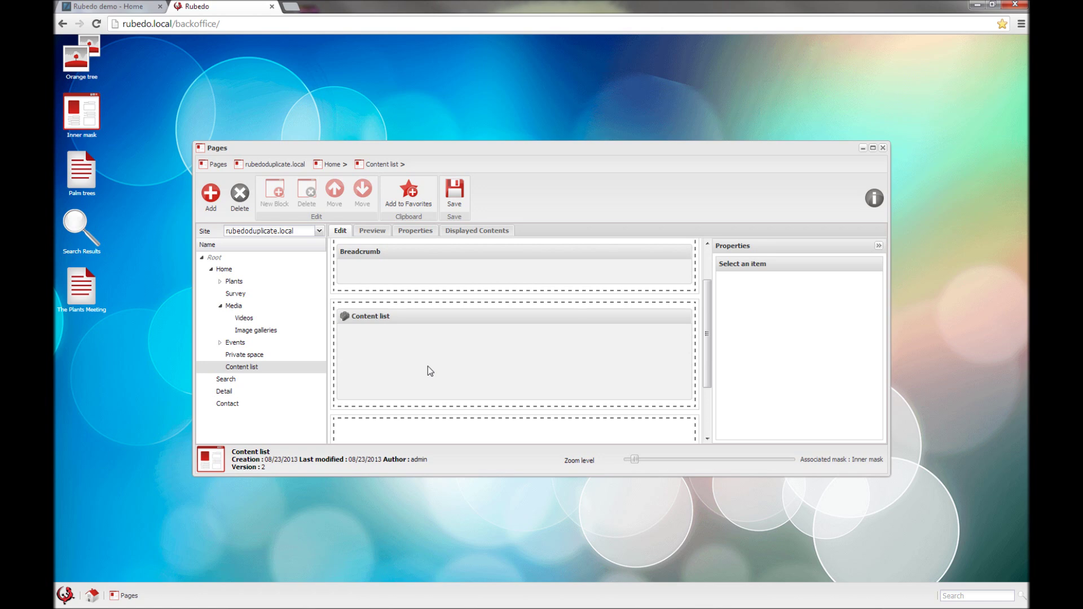
Step: Delete the Content list block and add a Google Maps block to the empty column
click(386, 334)
click(306, 192)
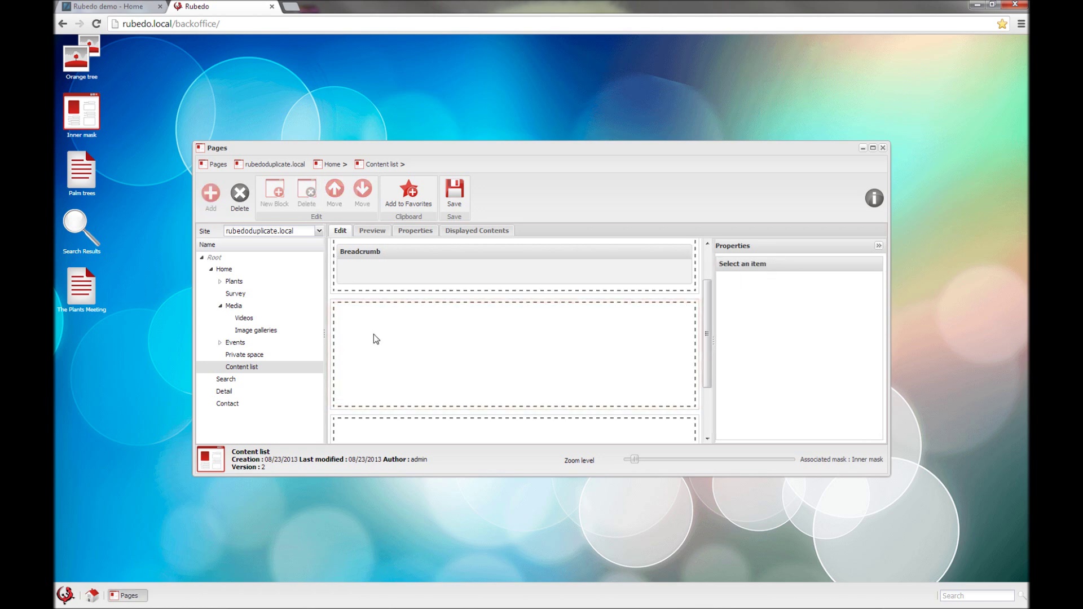
click(373, 335)
click(274, 192)
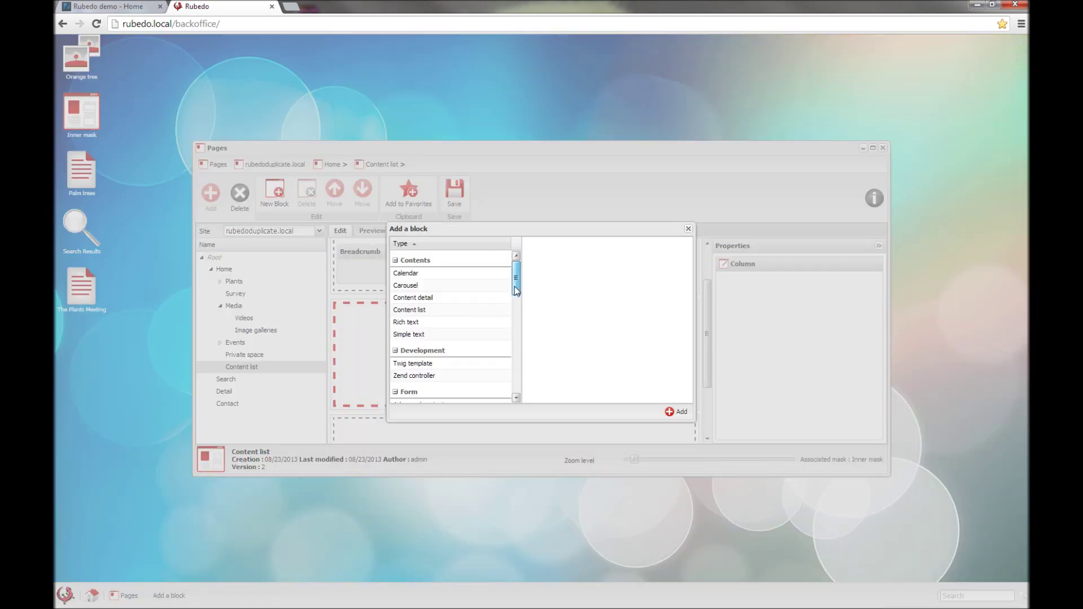
drag(515, 280, 515, 317)
click(439, 339)
click(683, 416)
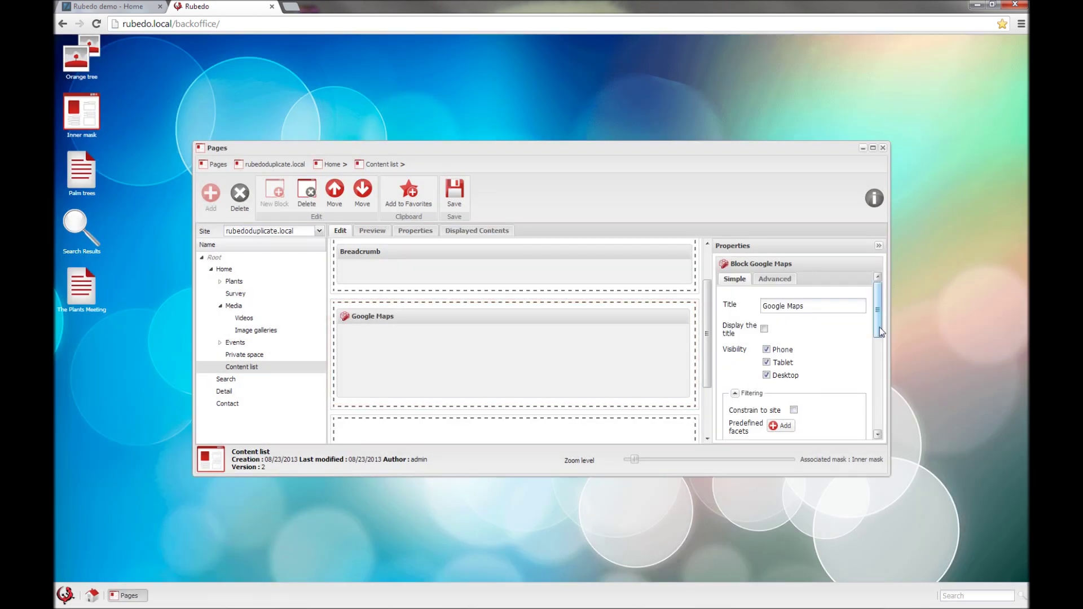
scroll(813, 366, down, 3)
click(781, 350)
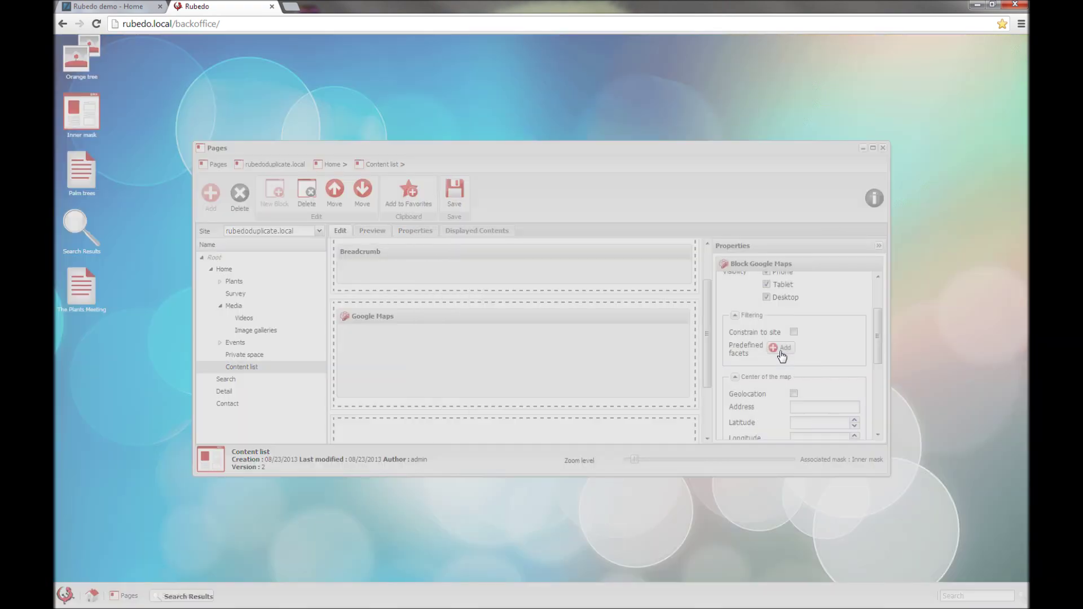
Step: Limit the map block to the Wifi facet, centre it on New York, and save the page
click(323, 270)
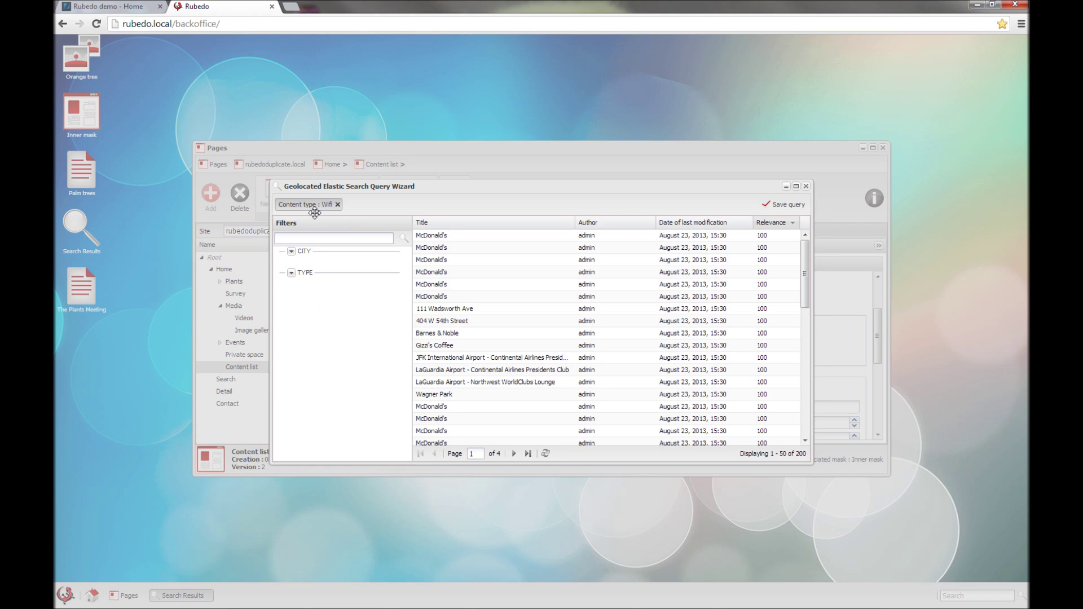
click(782, 205)
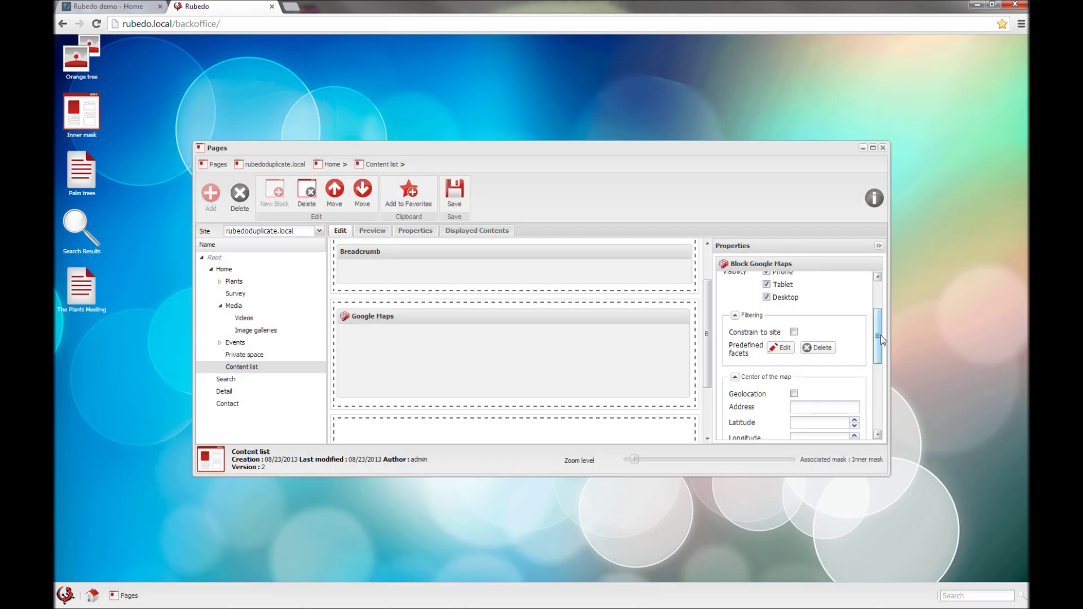
drag(881, 335, 880, 356)
click(813, 346)
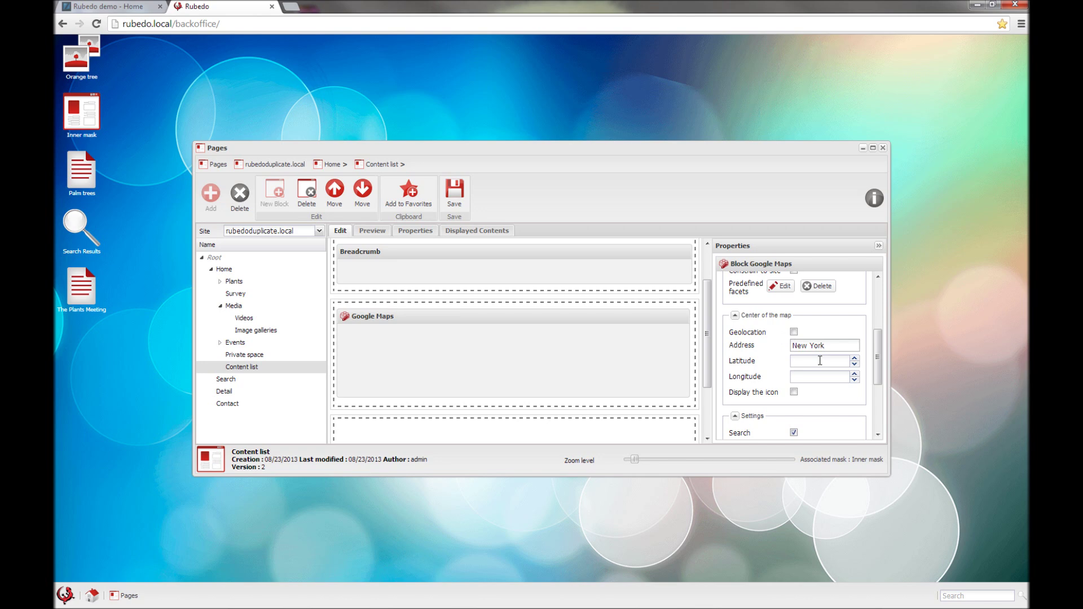
scroll(774, 391, down, 2)
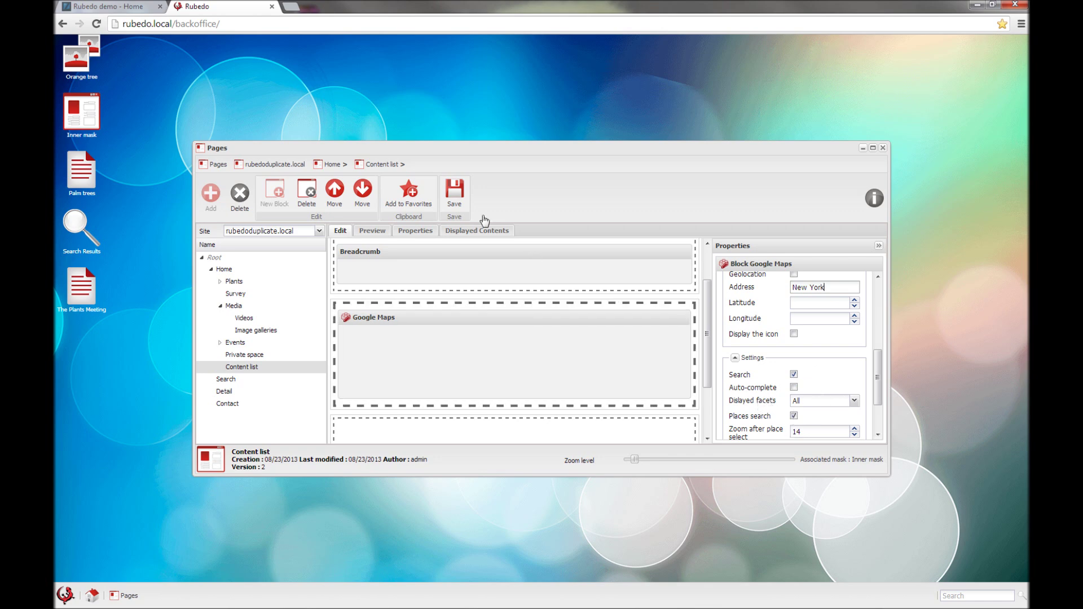
click(453, 191)
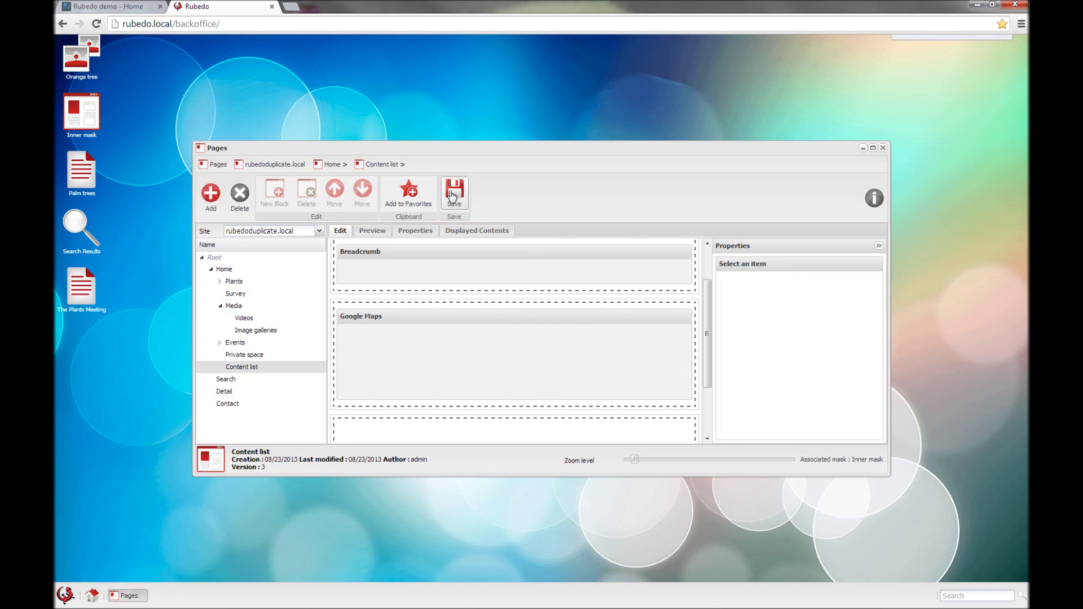
click(95, 8)
Step: Reload the front end, open the Content list page, and pan the map around New York
click(96, 23)
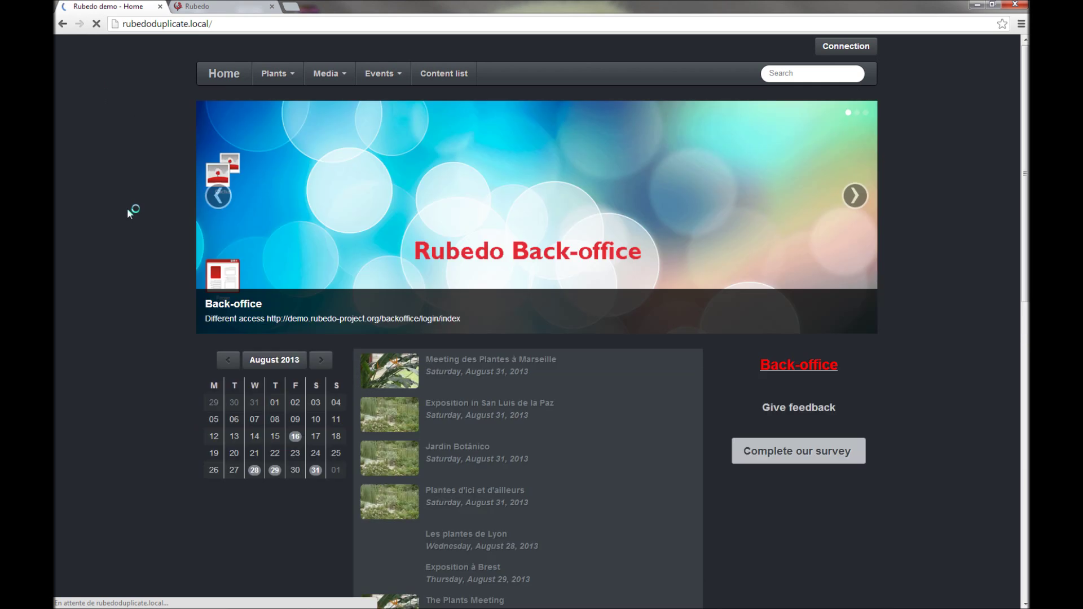
click(444, 75)
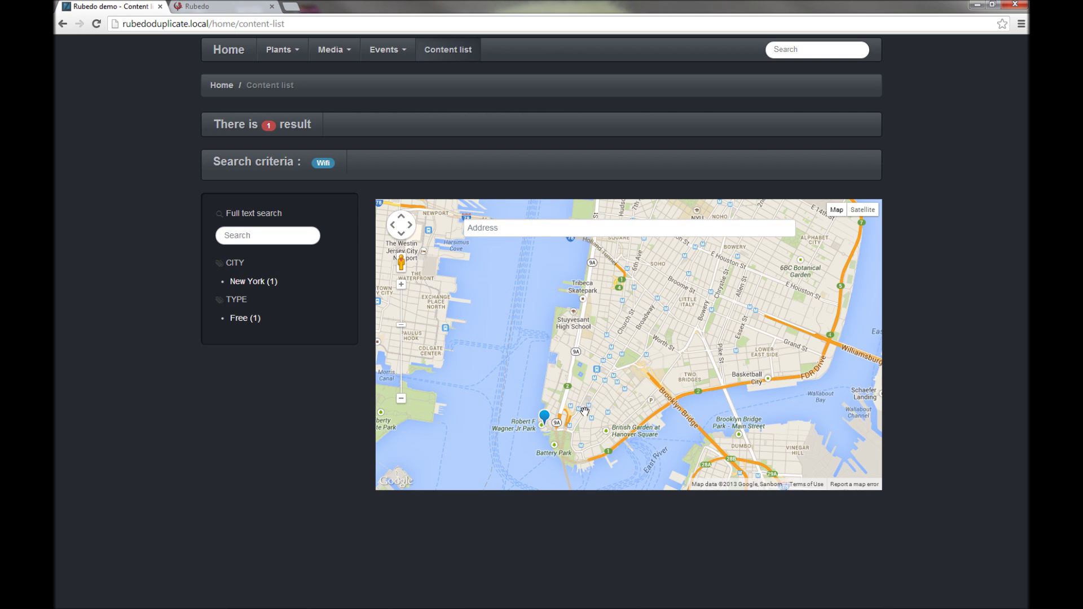
scroll(583, 410, down, 1)
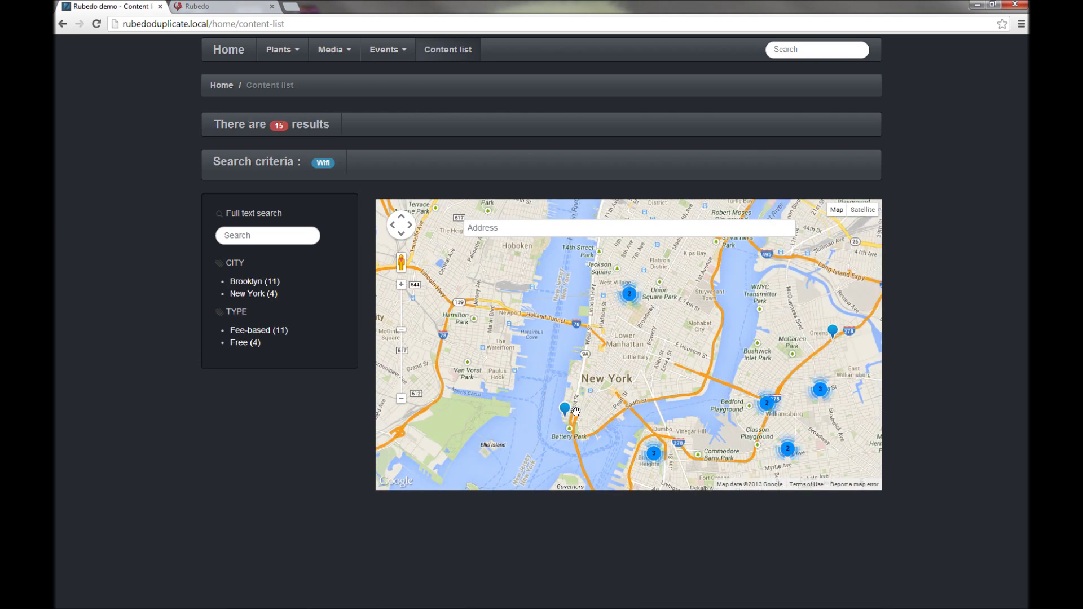
scroll(575, 411, down, 1)
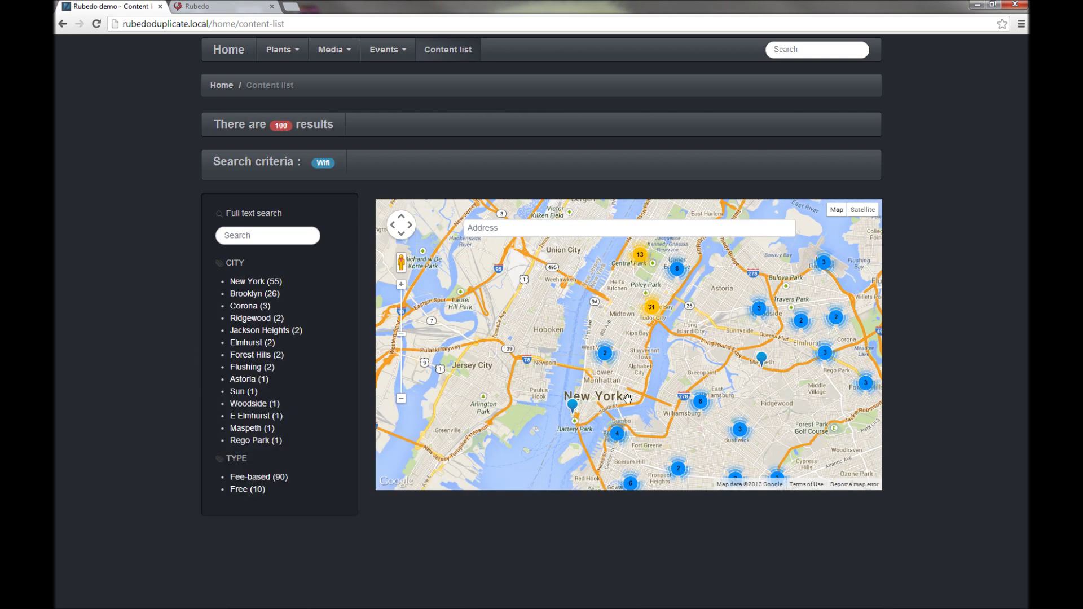
drag(642, 343, 617, 331)
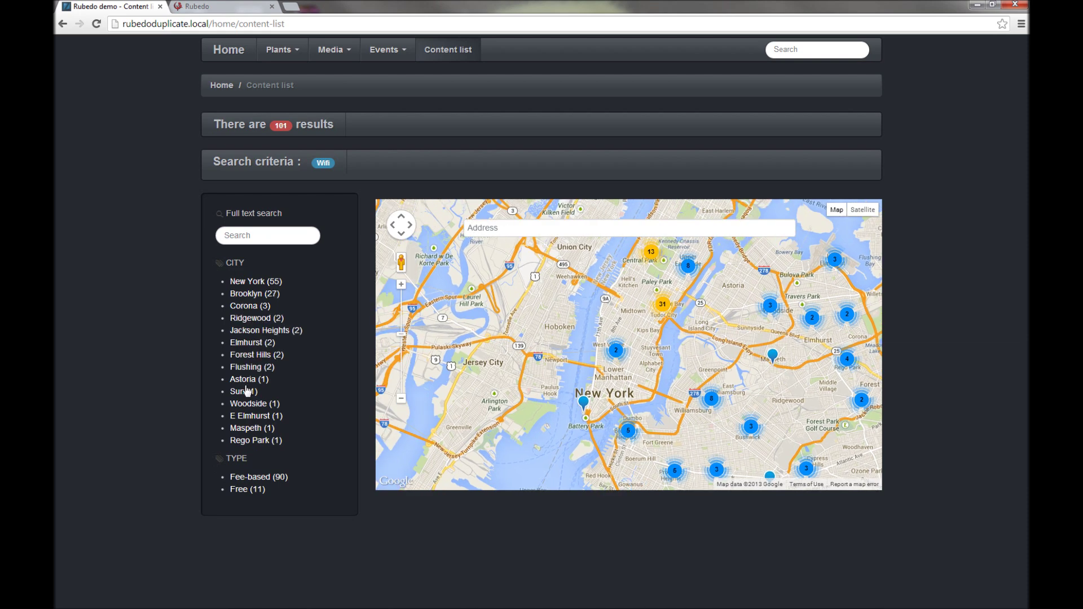
scroll(643, 375, up, 1)
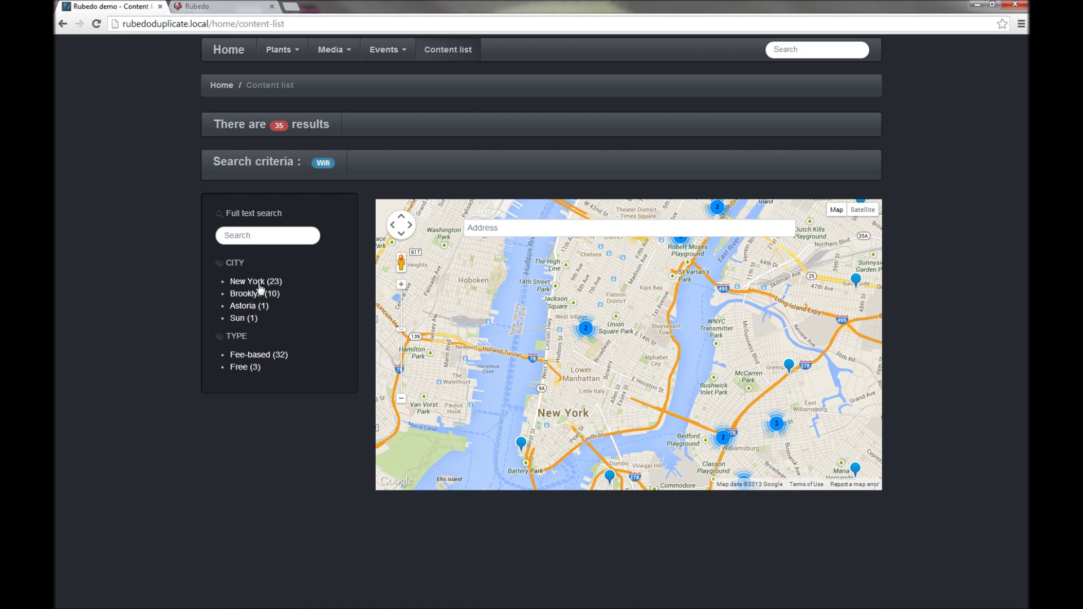
scroll(593, 346, up, 2)
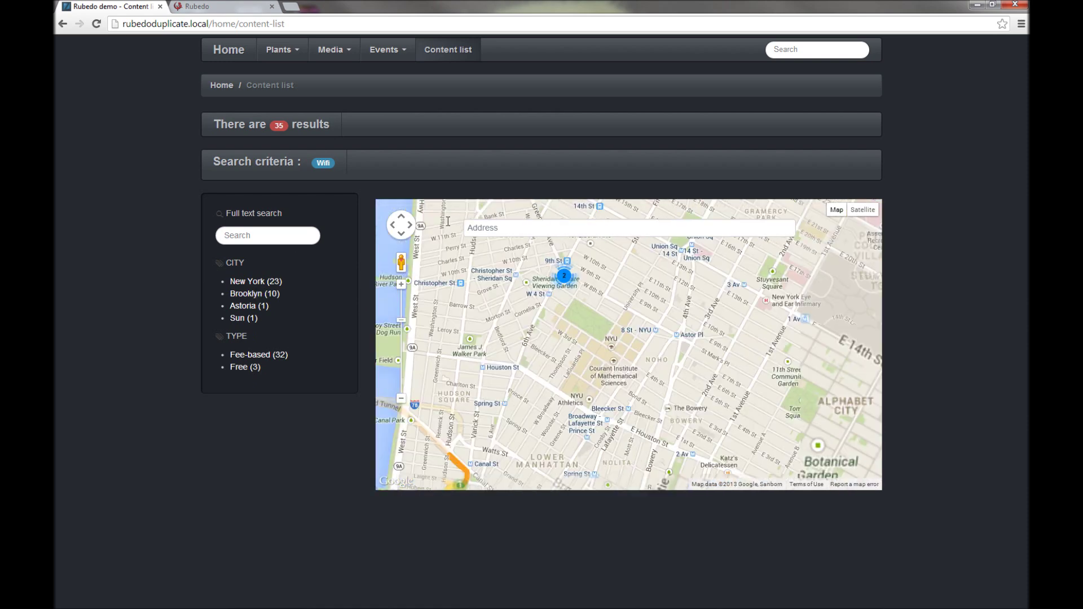
scroll(600, 373, down, 2)
scroll(624, 364, down, 1)
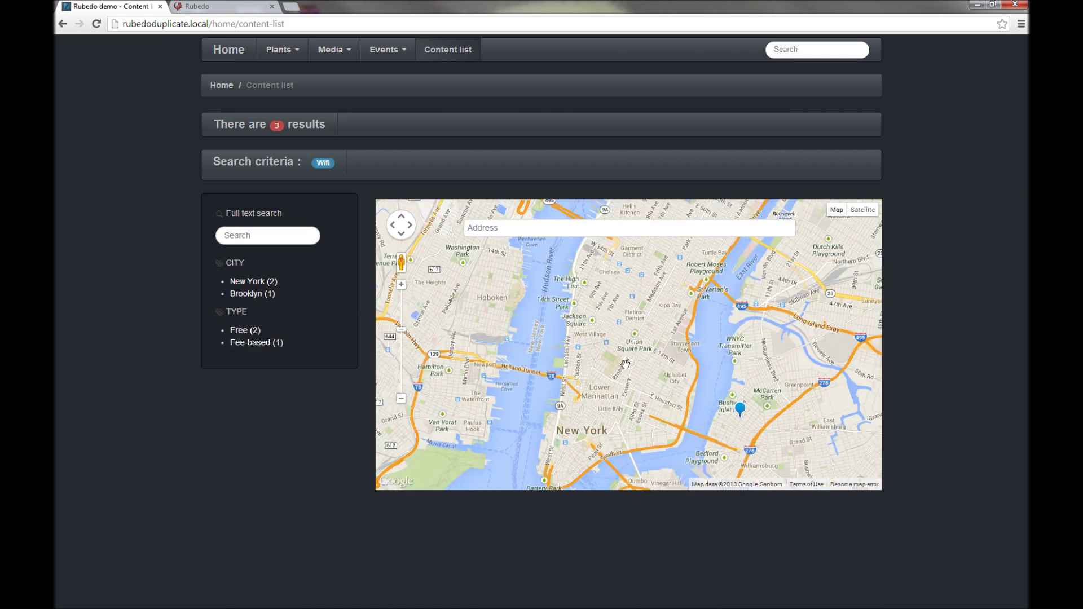
scroll(625, 364, down, 1)
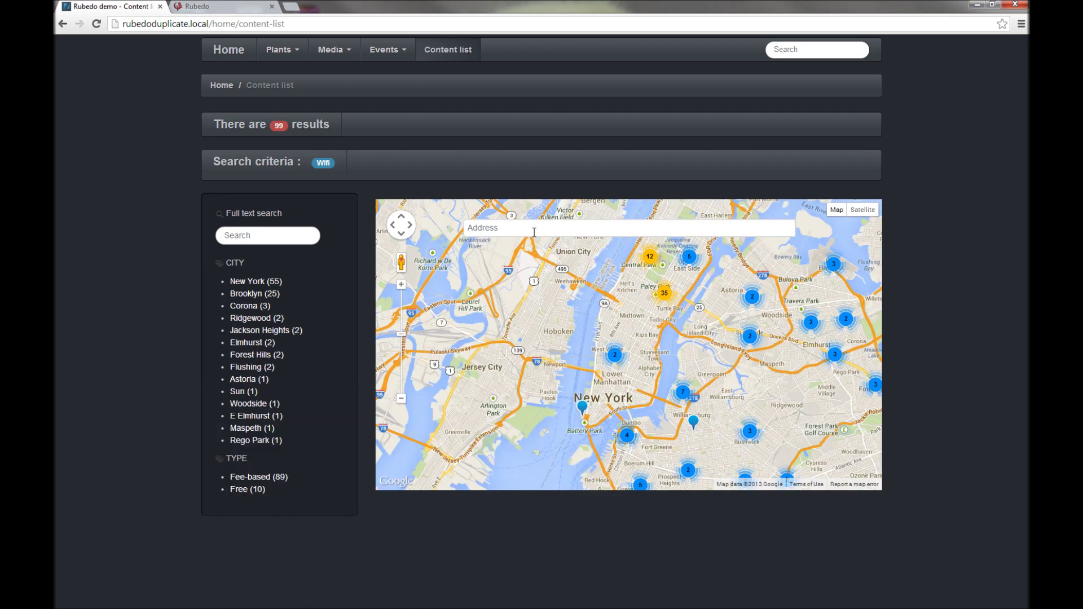
scroll(648, 367, down, 1)
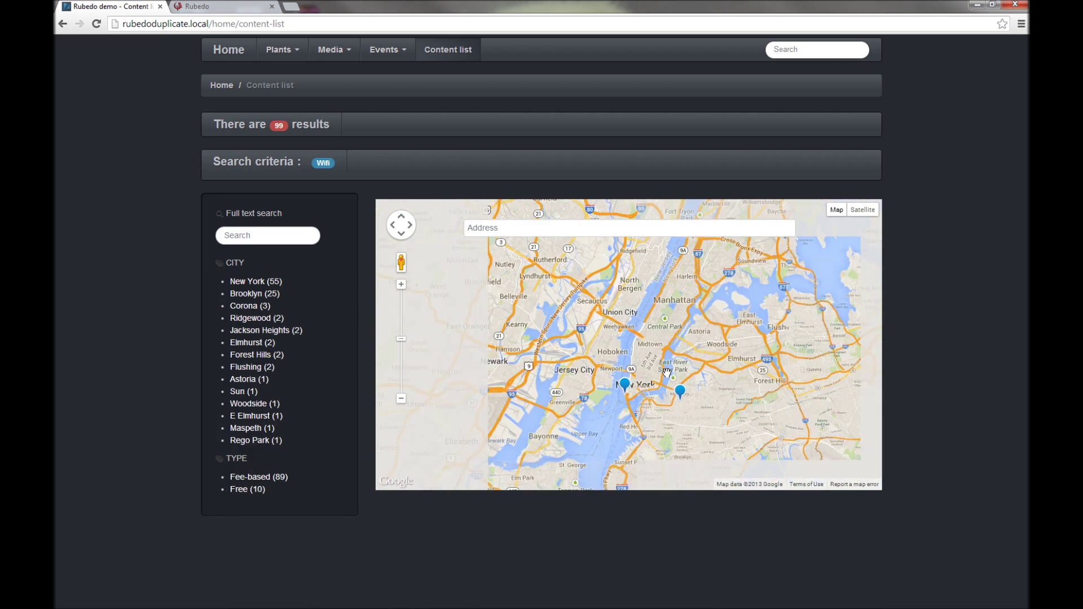
scroll(636, 375, up, 1)
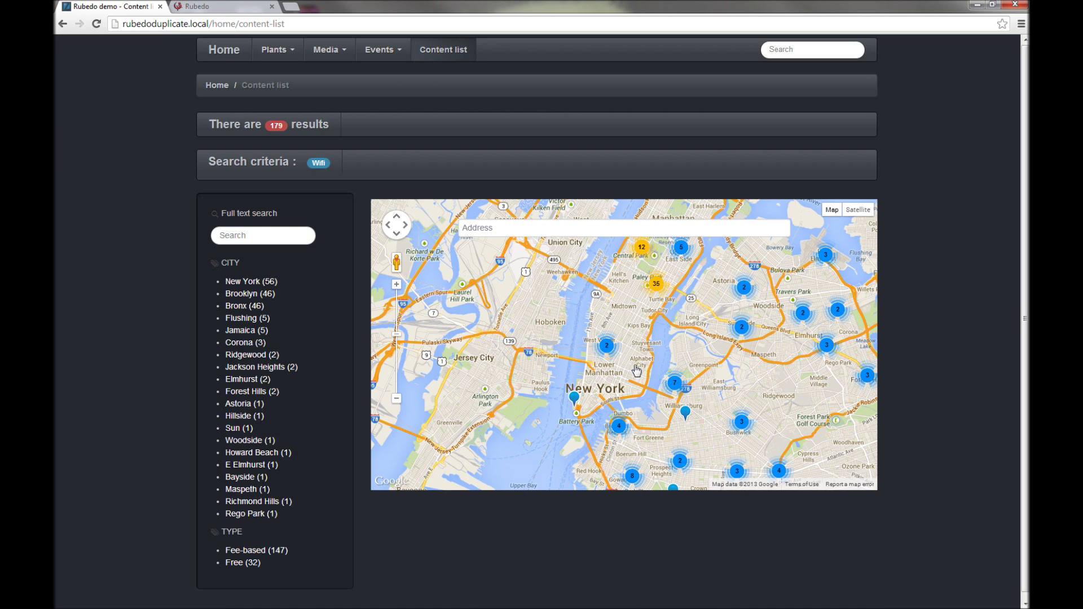
Step: Zoom into the West Village cluster and inspect Wifi markers, including Gizzi's Coffee
click(611, 346)
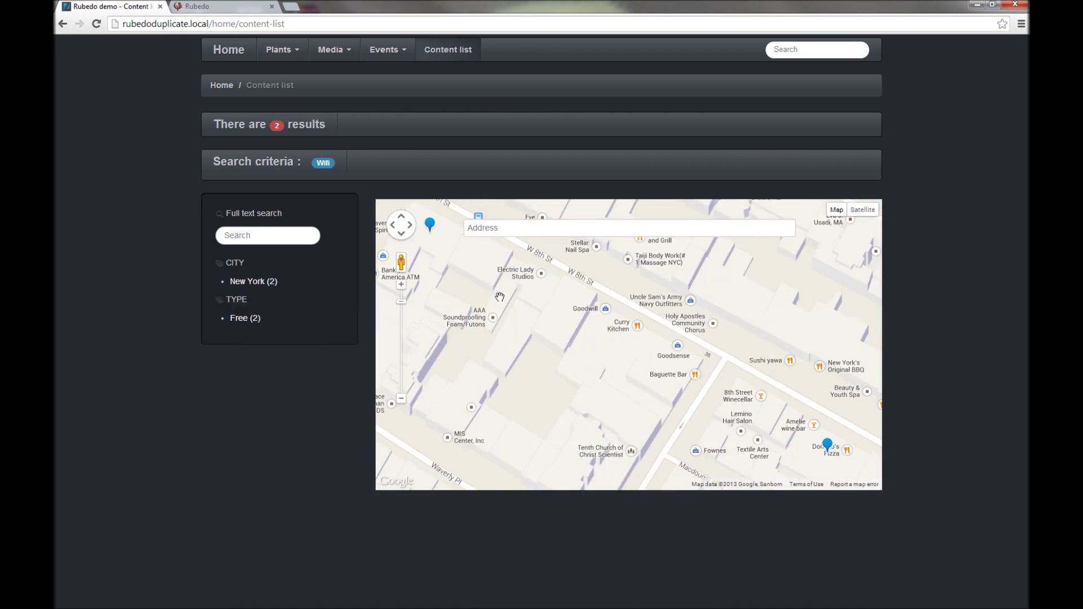
click(430, 225)
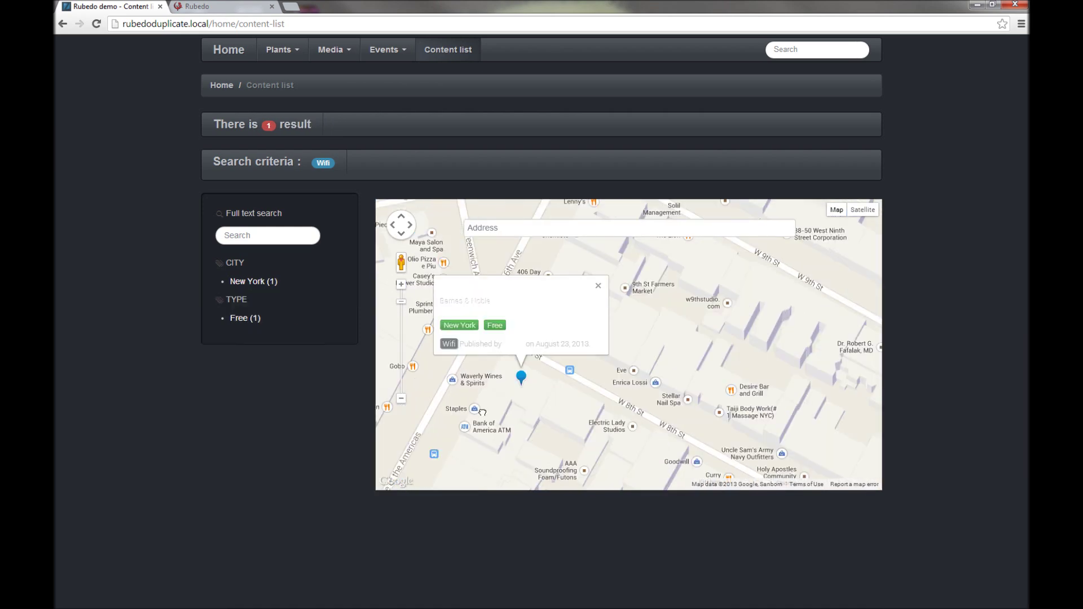
click(598, 290)
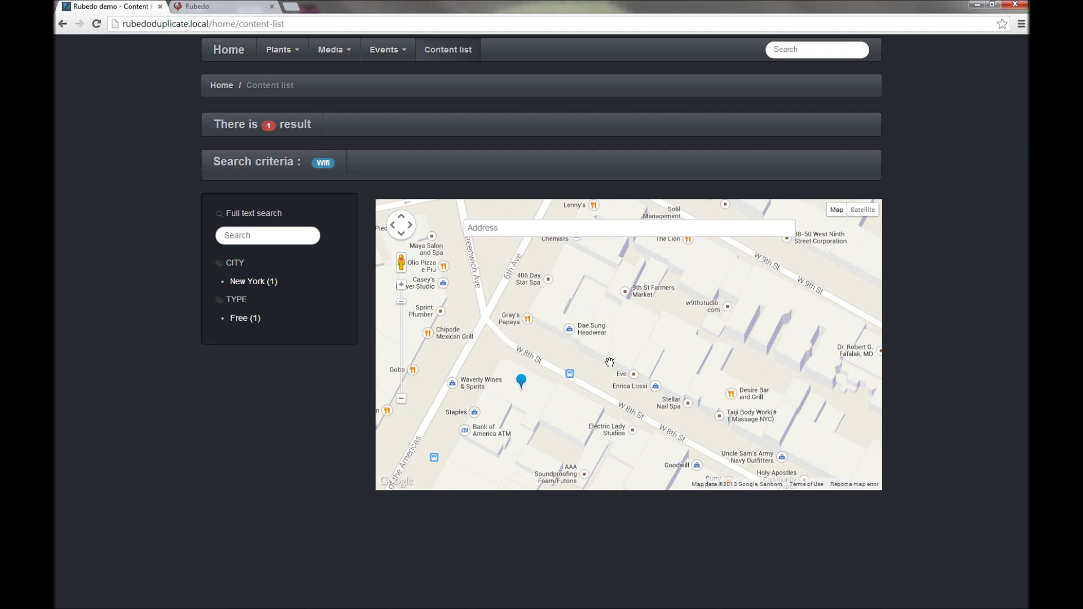
scroll(609, 362, down, 3)
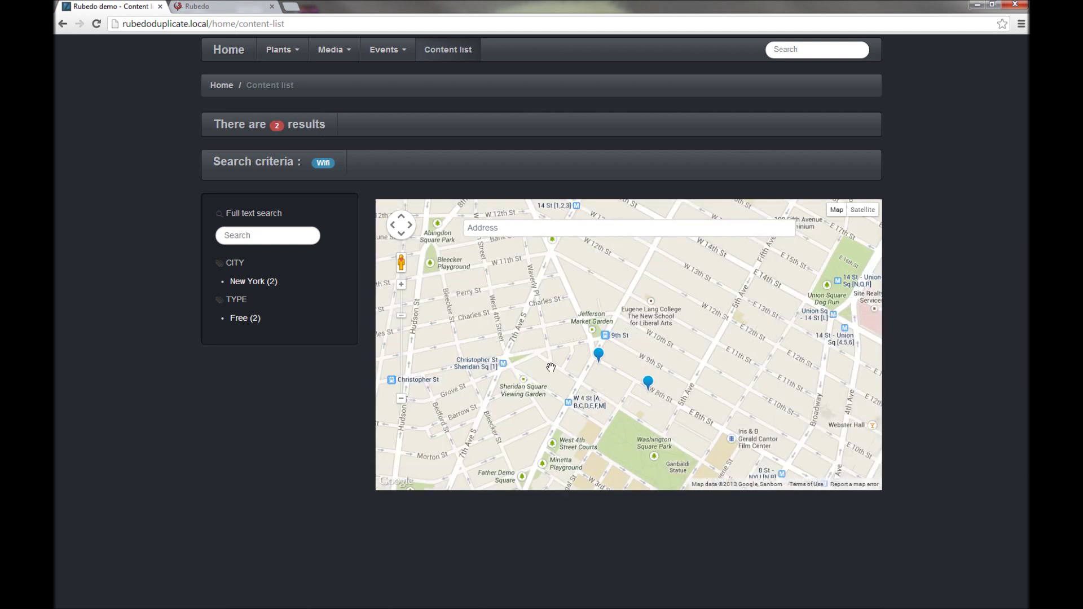
click(648, 383)
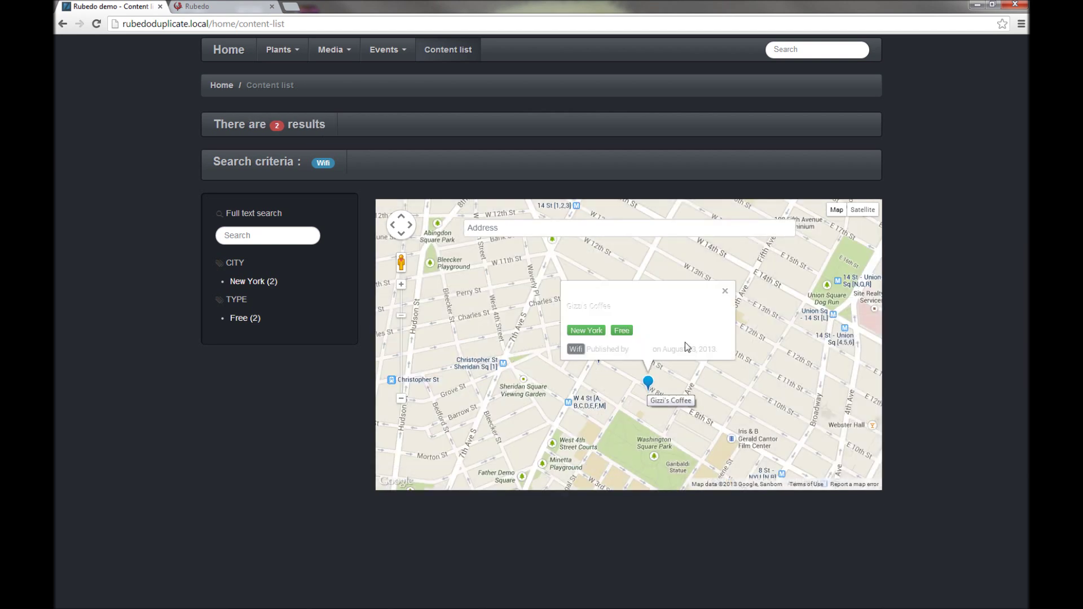
click(725, 291)
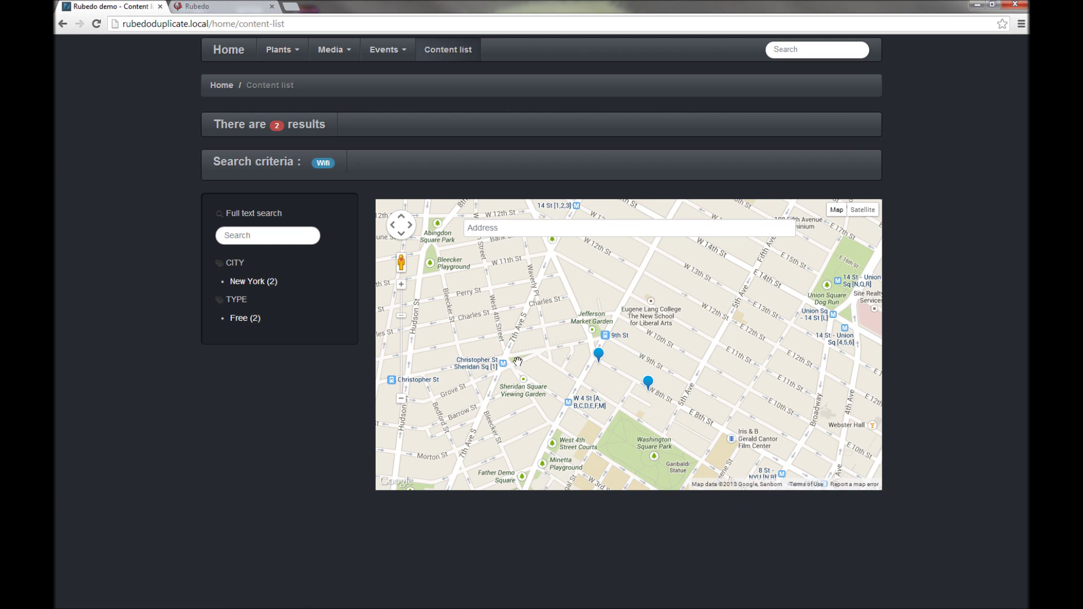